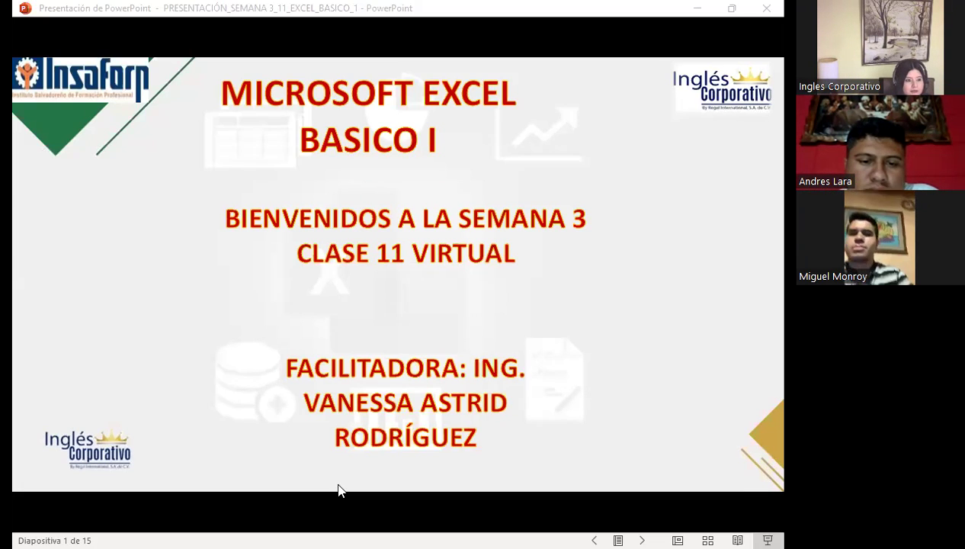
Step: Switch from the PowerPoint slideshow to the Firefox window showing the Excel Básico course page
key("alt+Tab")
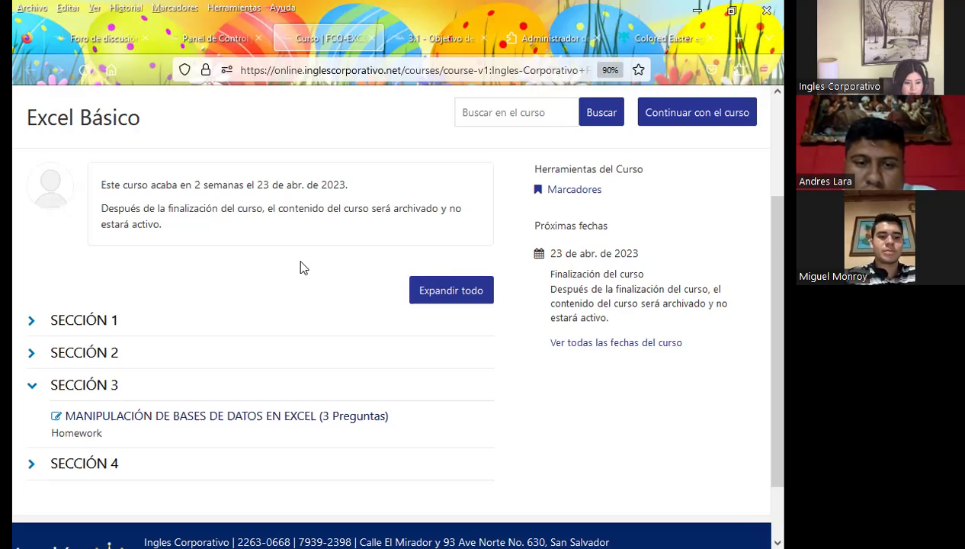
Step: Open lesson 3.1 'Uso de filtros' under Sección 3, Manipulación de bases de datos en Excel
scroll(297, 275, "down", 1)
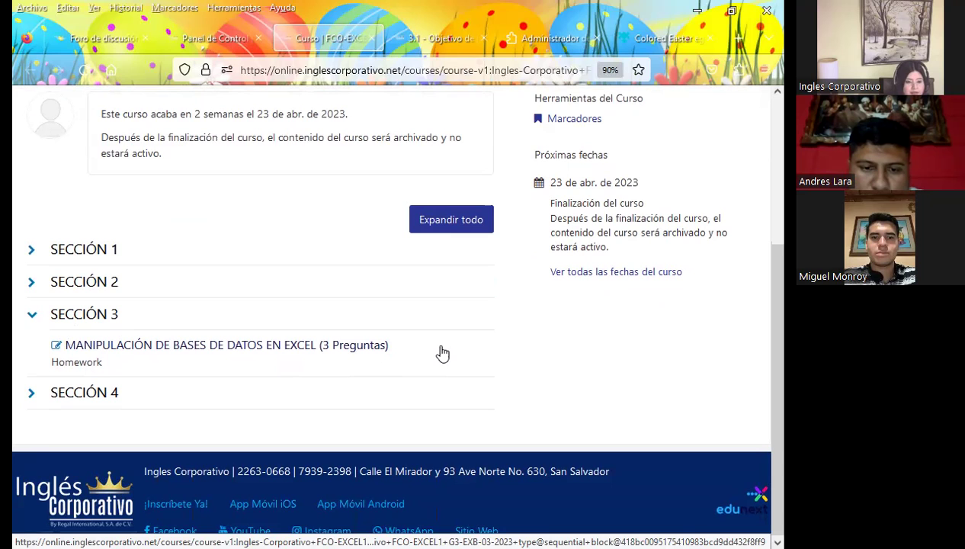
left_click(411, 45)
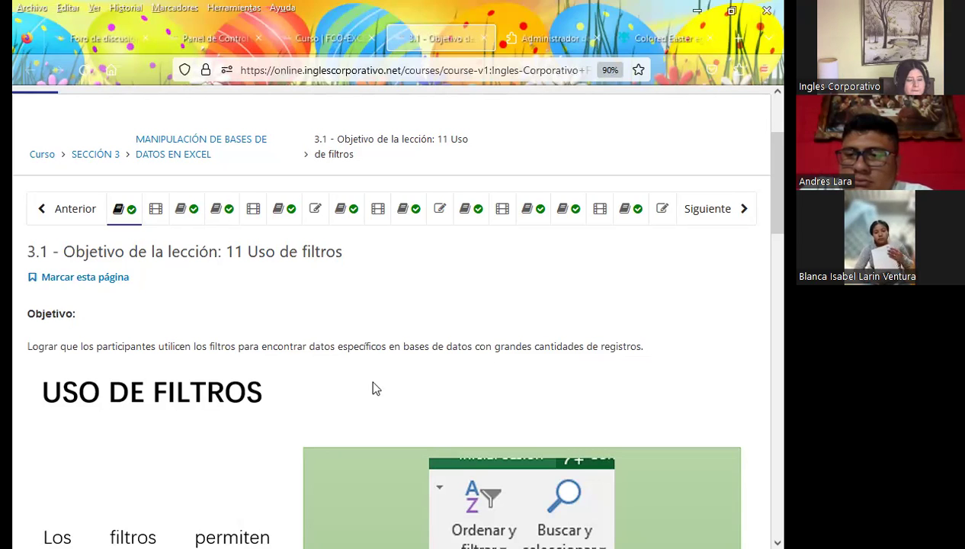
Step: Scroll through the 'Uso de filtros' lesson page to read it to the end
scroll(252, 396, "down", 2)
scroll(253, 392, "down", 3)
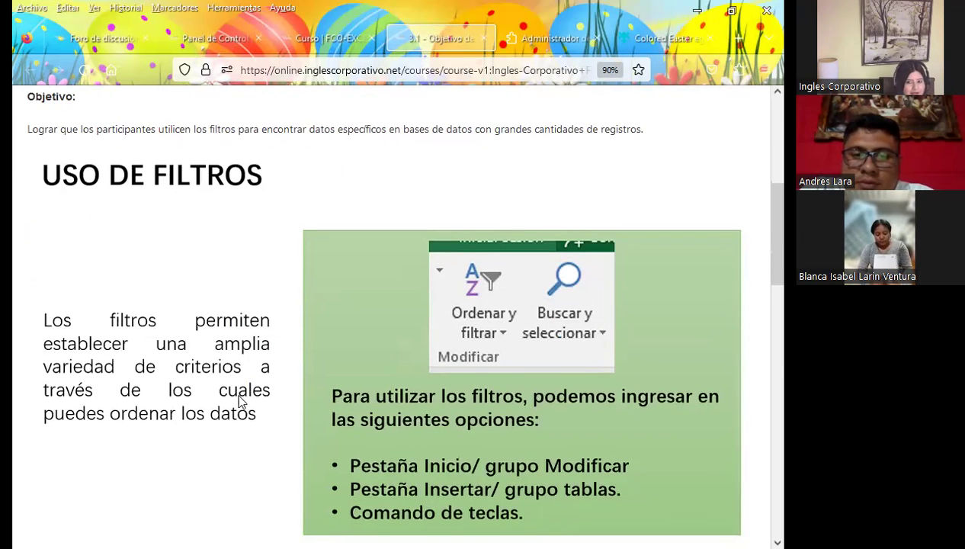
scroll(239, 423, "down", 2)
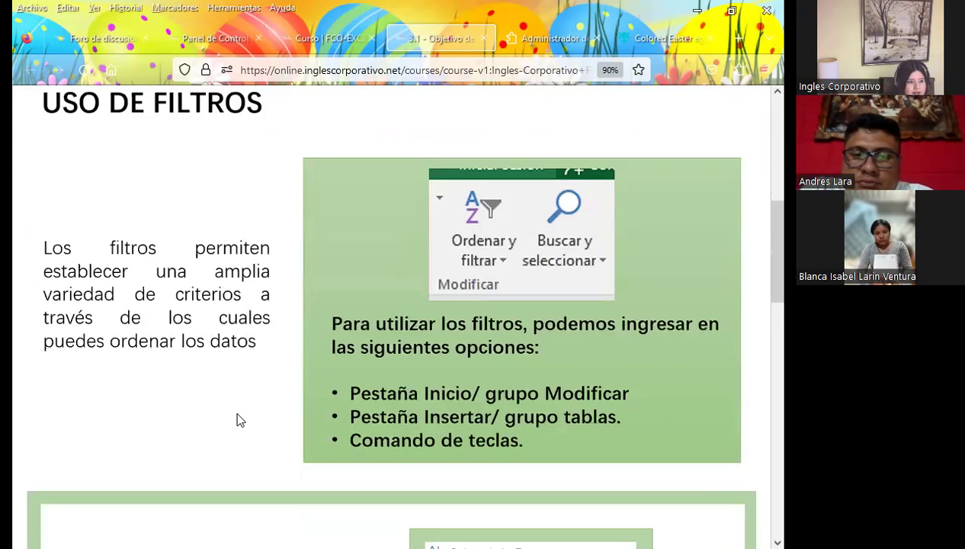
scroll(244, 418, "down", 2)
scroll(259, 414, "down", 6)
scroll(275, 415, "down", 5)
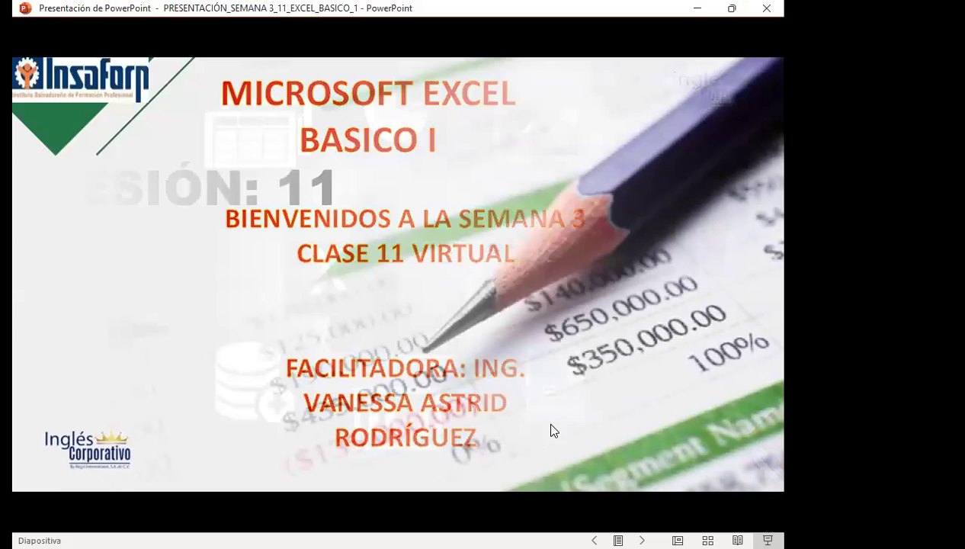
Step: Advance the Excel Básico I presentation to slide 3, the AGENDA
left_click(553, 431)
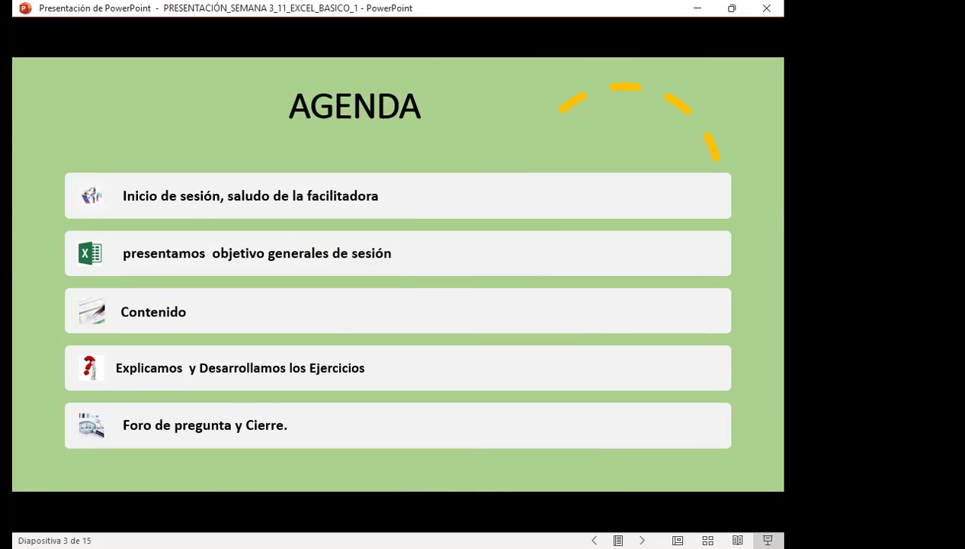
Step: Advance to slide 4, the general objective on using filters in large databases
key("Right")
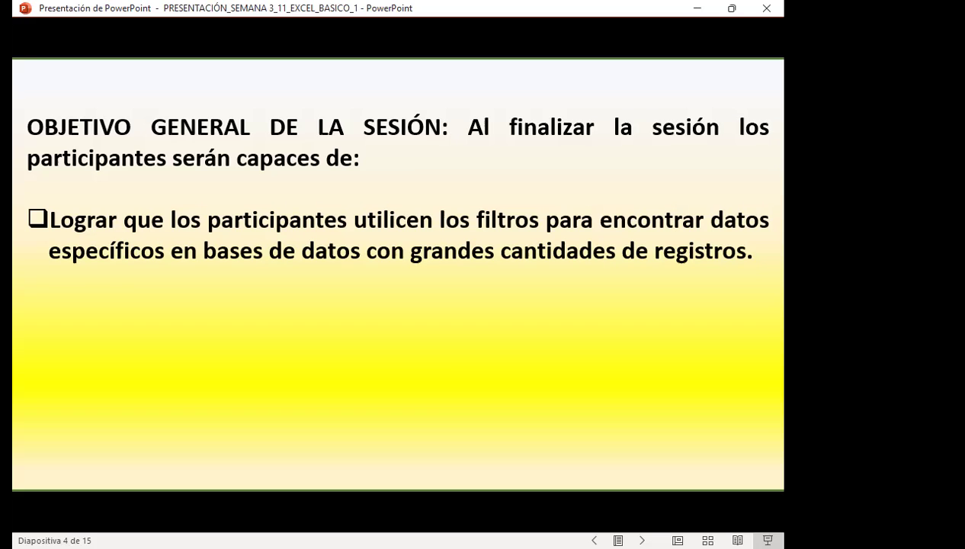
Step: Advance to slide 5, 'USO DE FILTROS', describing Excel's filter feature
key("Right")
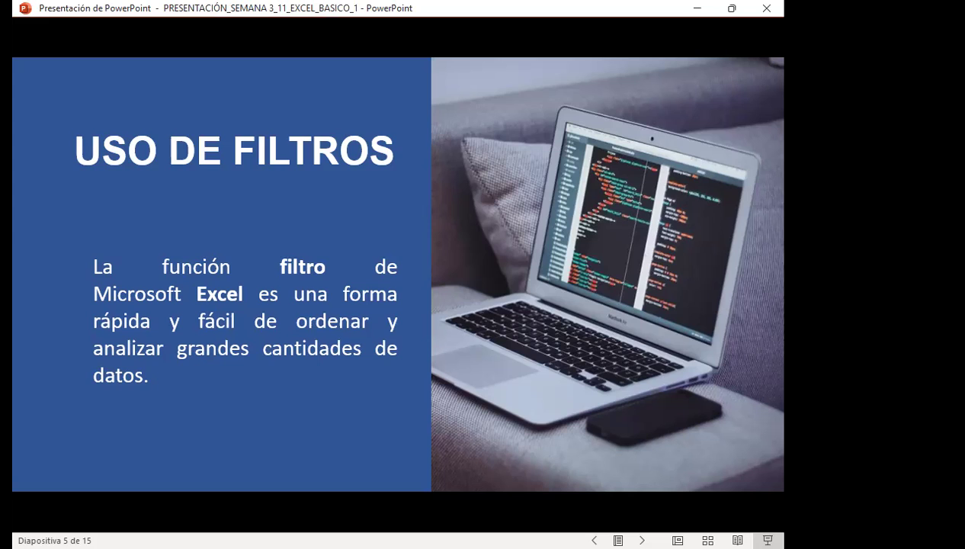
Step: Advance to slide 6, 'Auto Filtros', explaining criterion-based filtering
key("Right")
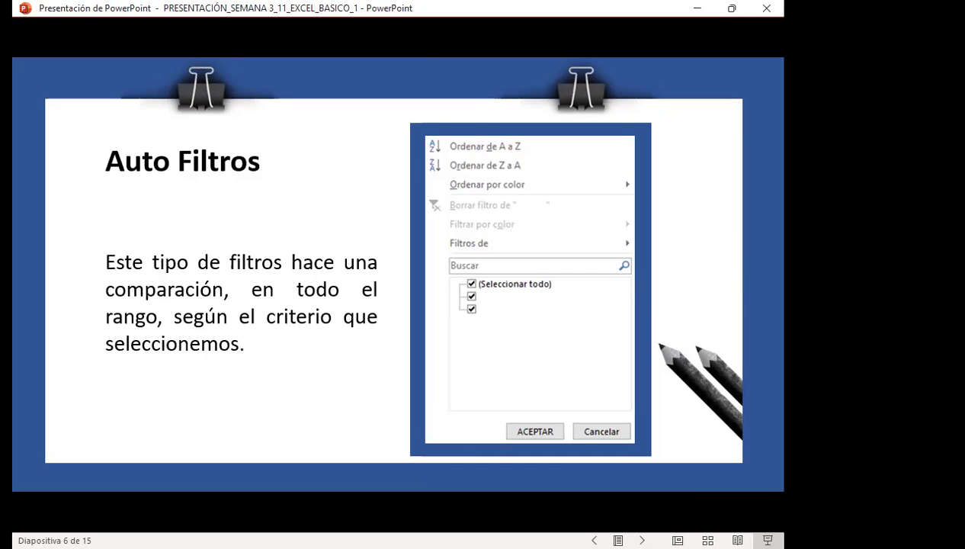
Step: Advance past 'Auto Filtros' toward slide 7 on where filter options are found
key("Right")
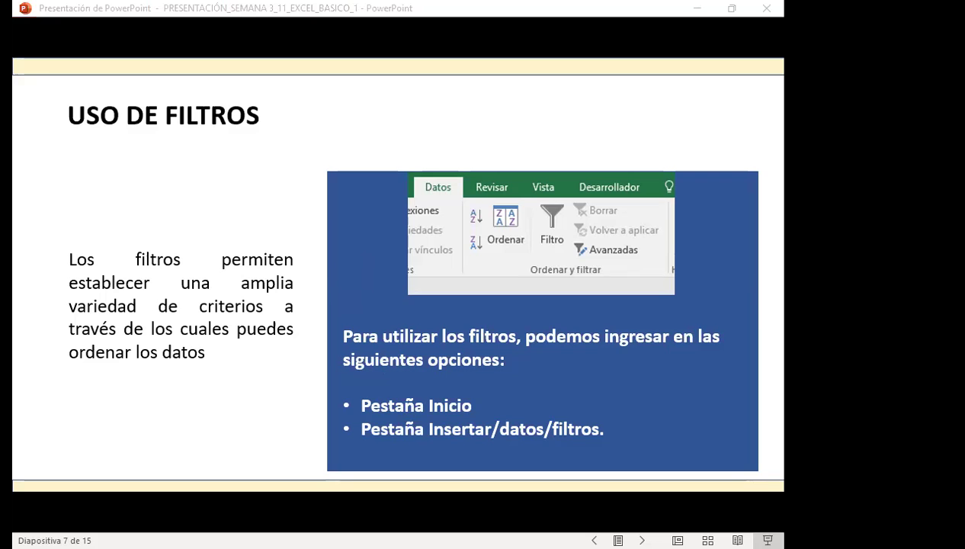
Step: Switch to the Excel workbook's FILTRO sheet with the VENDEDOR to No DE REMESA table
key("alt+Tab")
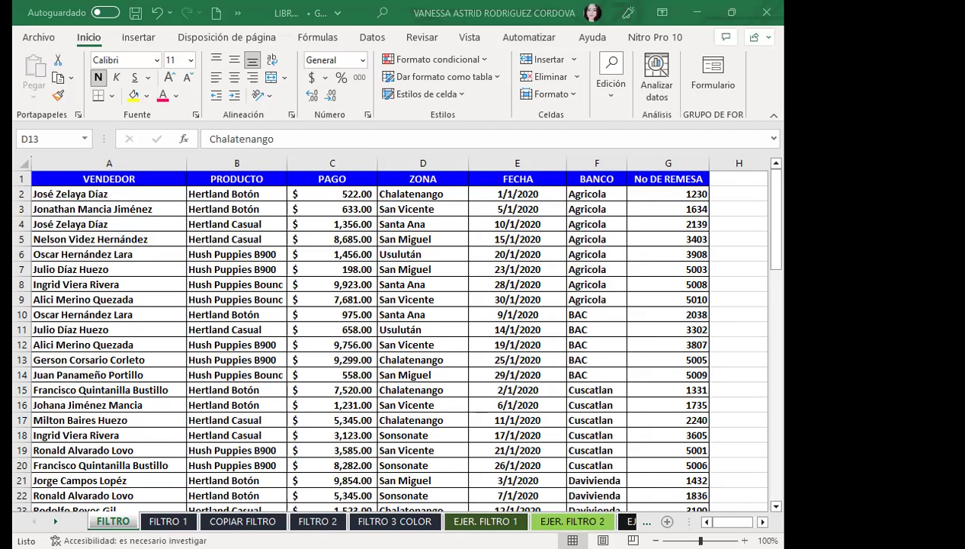
key("ctrl+c")
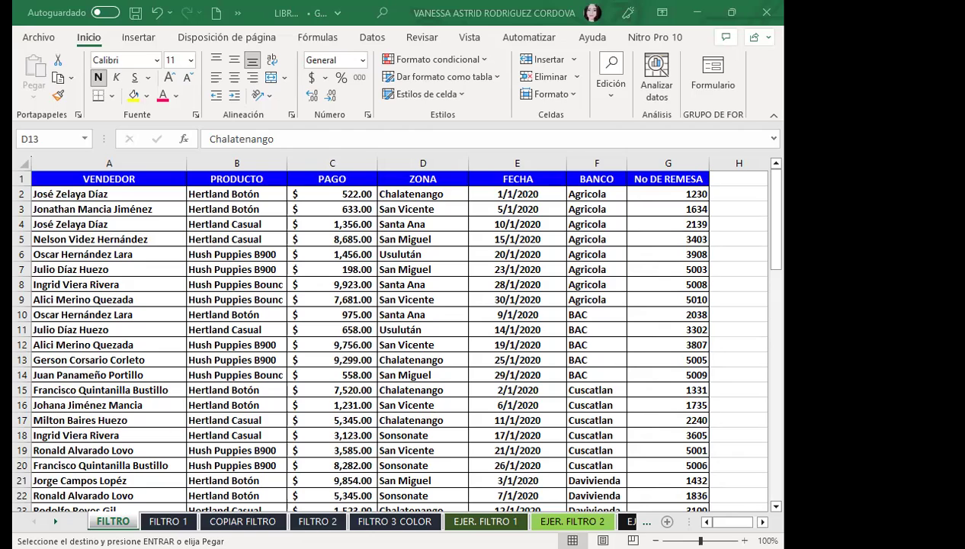
key("Escape")
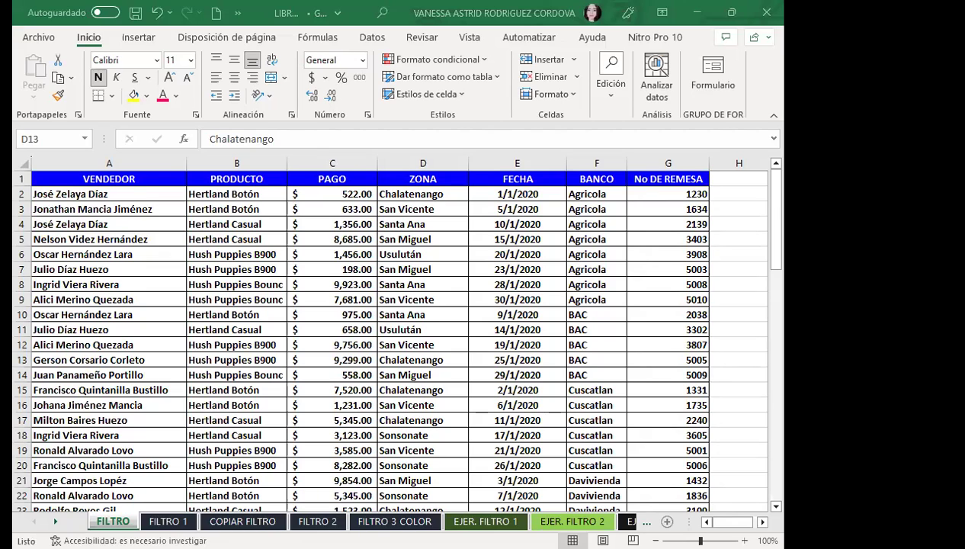
left_click(499, 357)
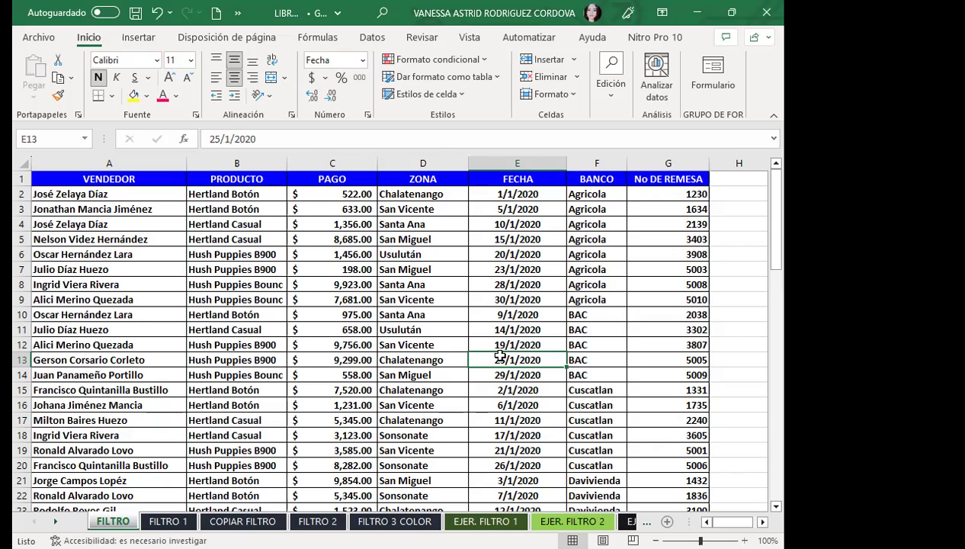
double_click(763, 522)
left_click(275, 287)
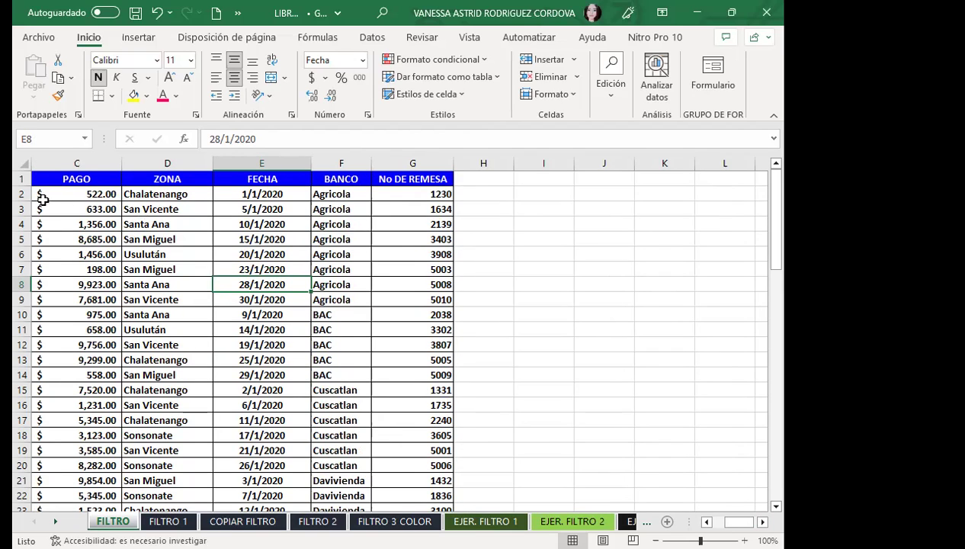
Step: Review the table range and the FECHA dates in cells E4, E12 and E19
left_click(44, 178)
left_click_drag(44, 178, 427, 509)
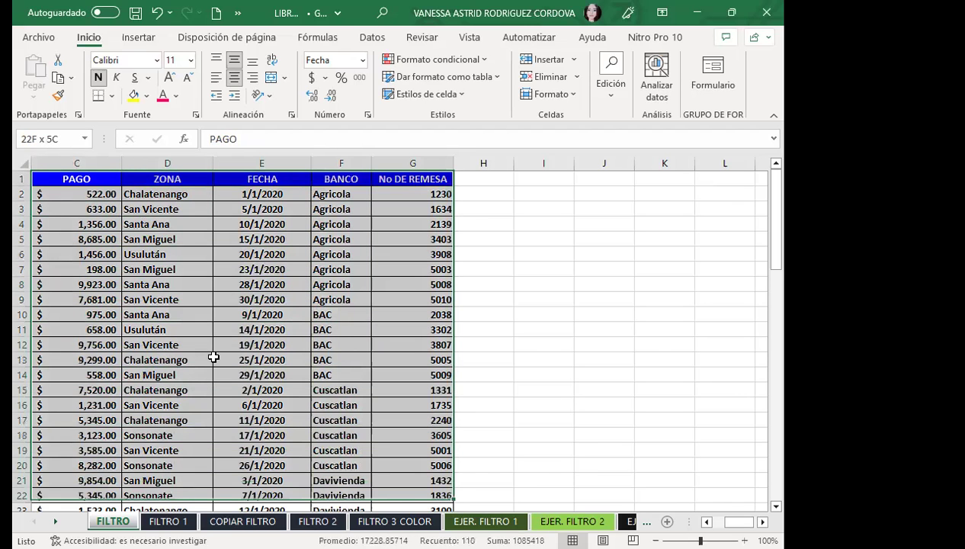
left_click(111, 254)
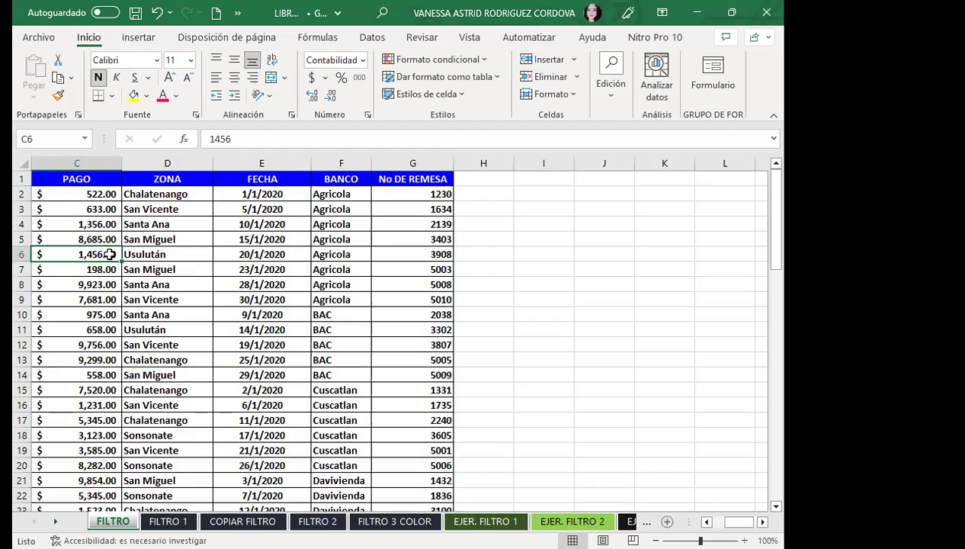
left_click(254, 226)
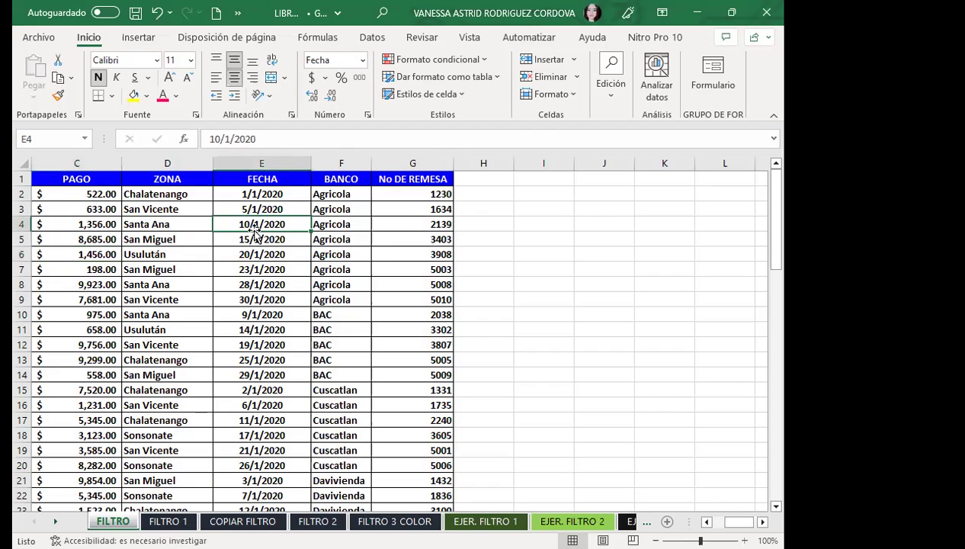
left_click(227, 348)
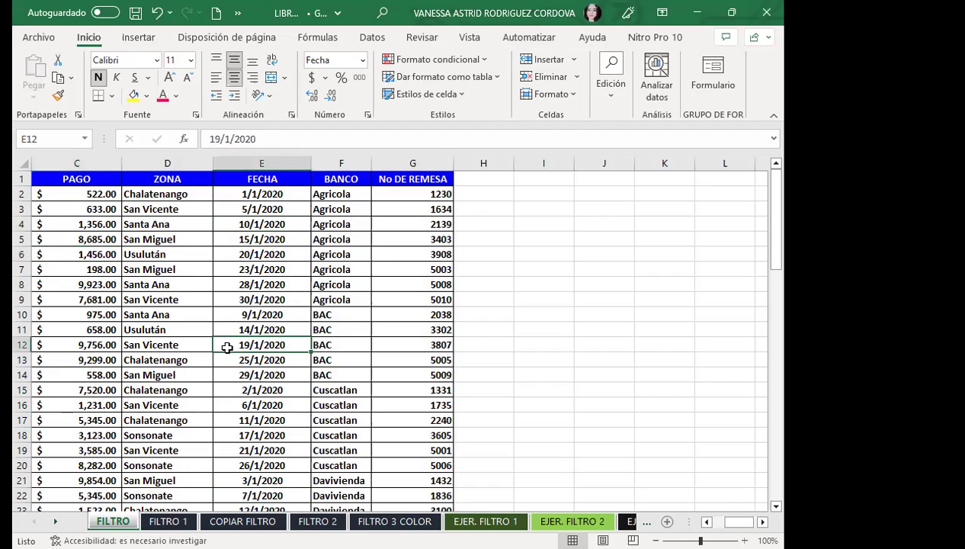
left_click(271, 453)
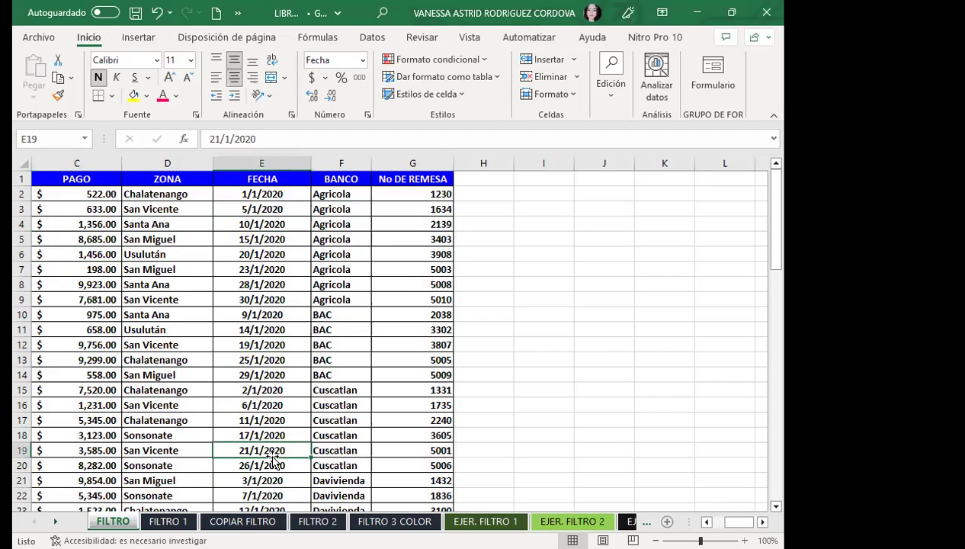
left_click(246, 178)
left_click(262, 227)
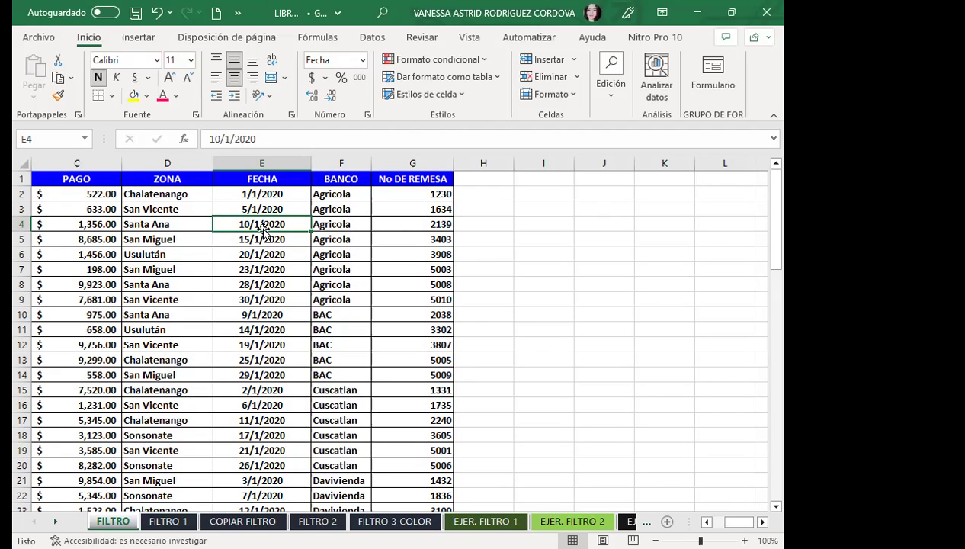
Step: Move to an empty cell beside the table and show the Datos tab's sort and filter tools
left_click(493, 205)
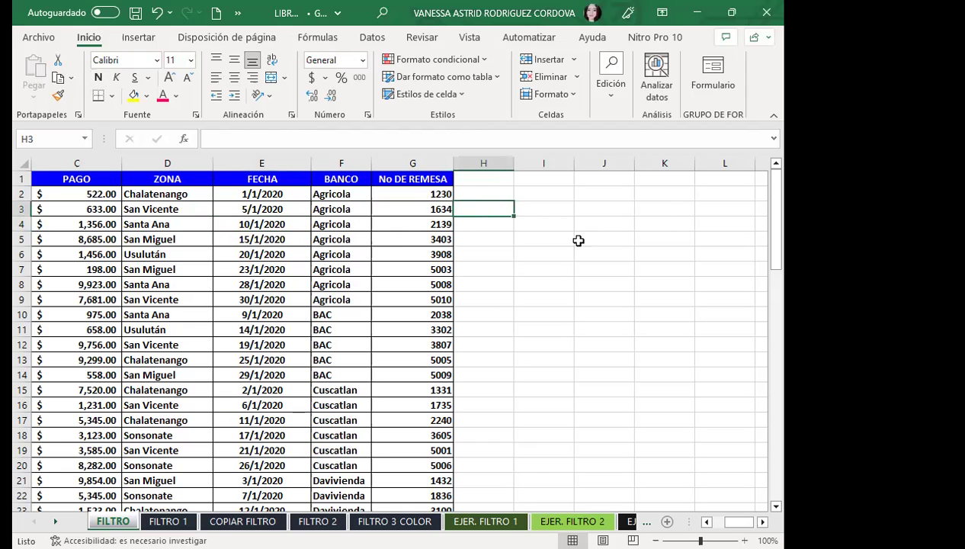
left_click(603, 226)
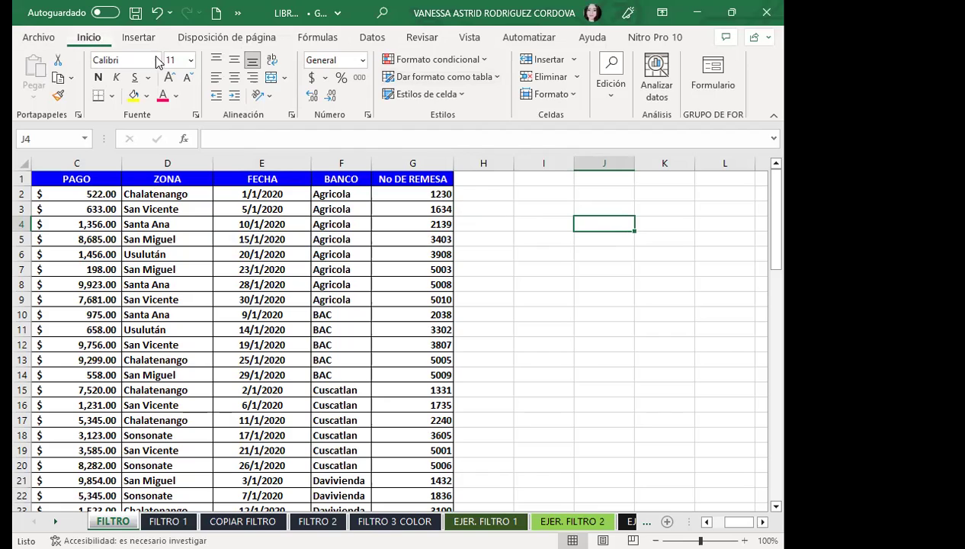
left_click(373, 42)
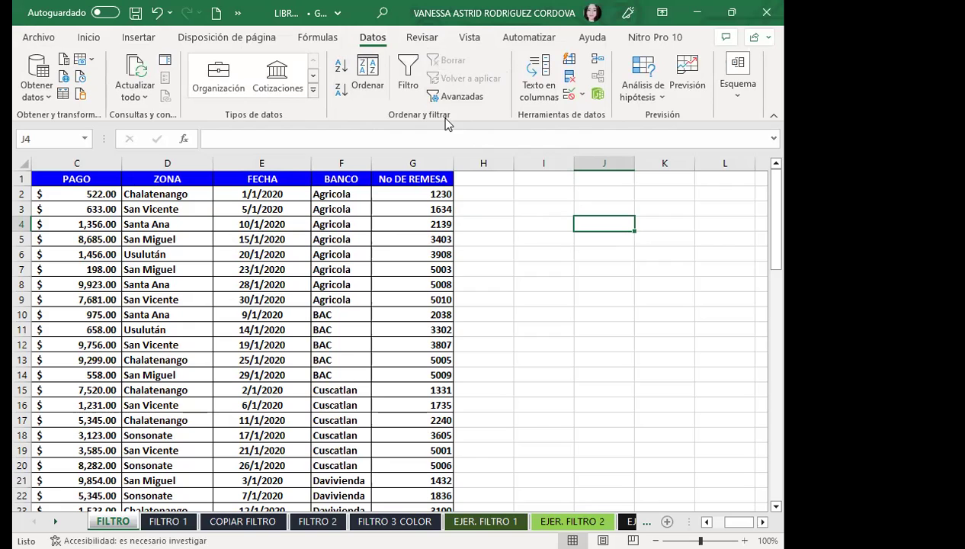
left_click(461, 97)
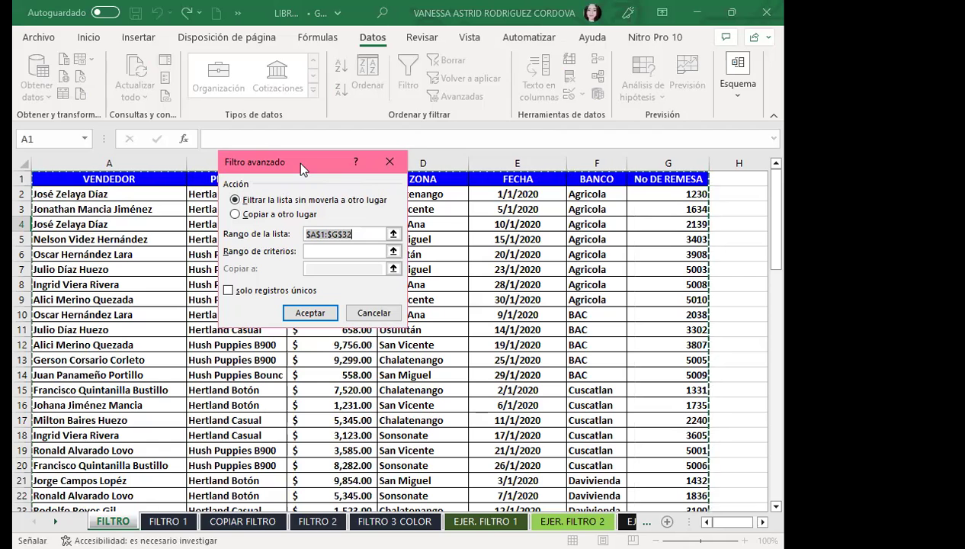
left_click(390, 162)
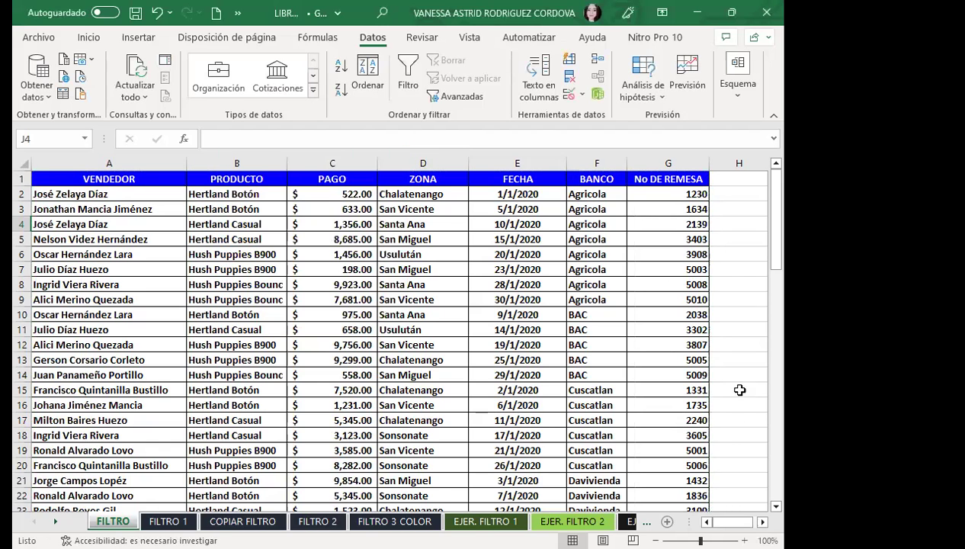
scroll(752, 519, "right", 1)
scroll(751, 520, "right", 1)
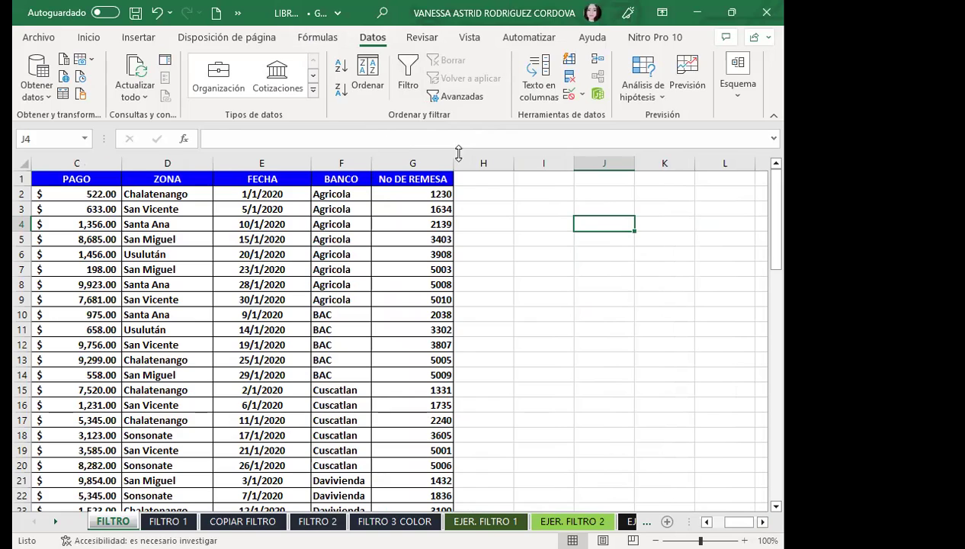
Step: Clear the range error and switch on Filtro from cell H3 so the PAGO to No DE REMESA headers get dropdowns
left_click(407, 67)
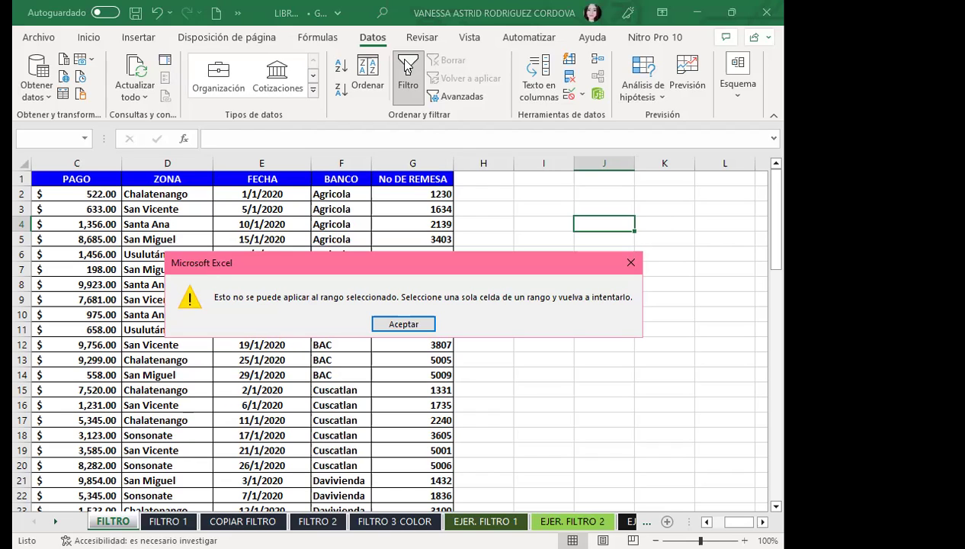
left_click(631, 262)
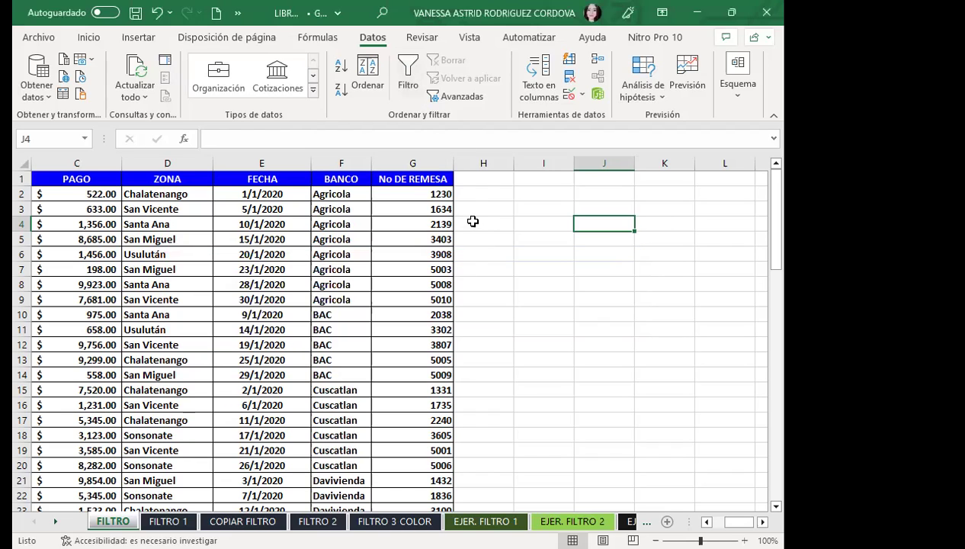
left_click(477, 207)
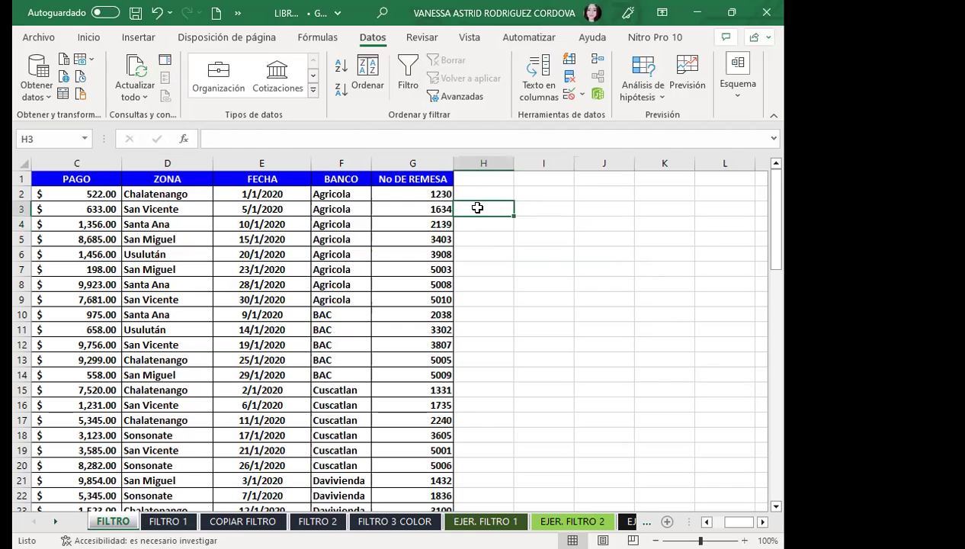
left_click(416, 76)
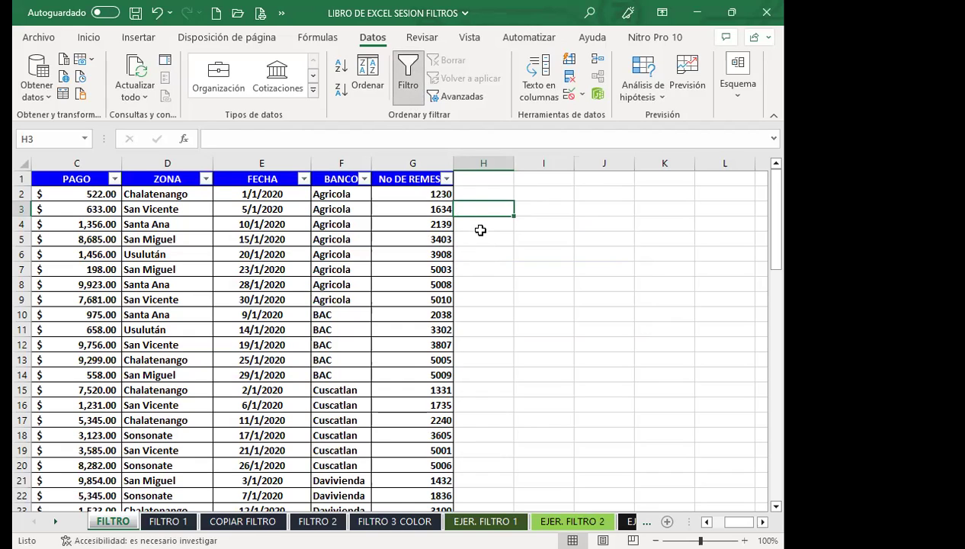
left_click(481, 266)
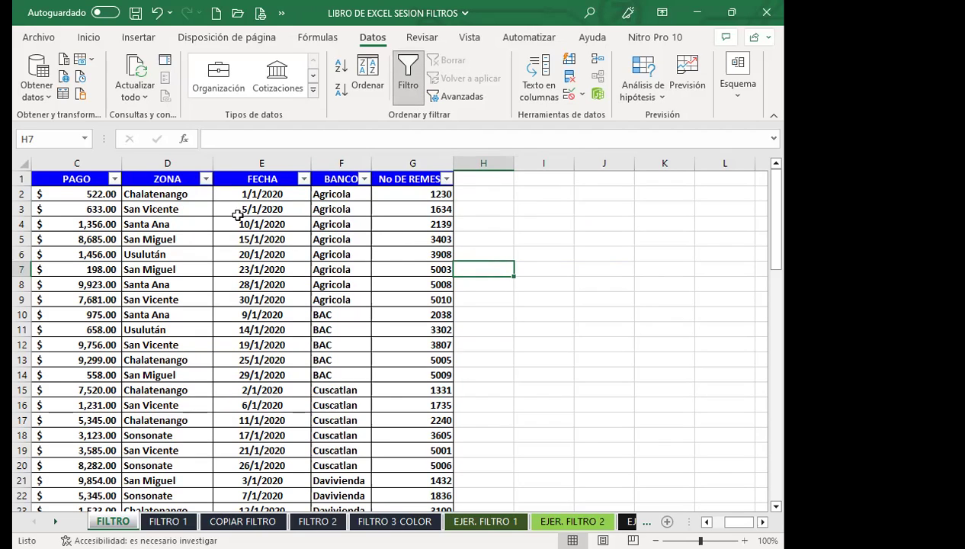
left_click(359, 302)
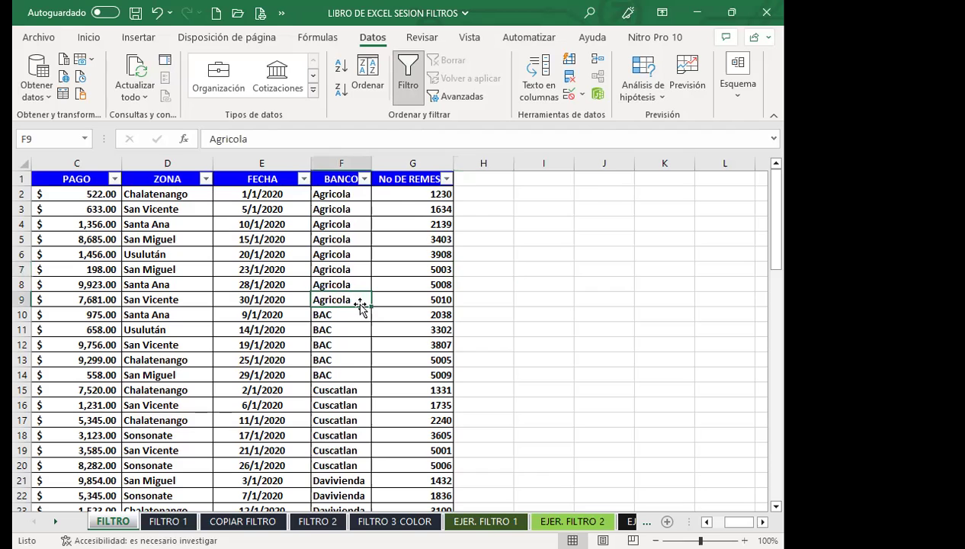
left_click(707, 522)
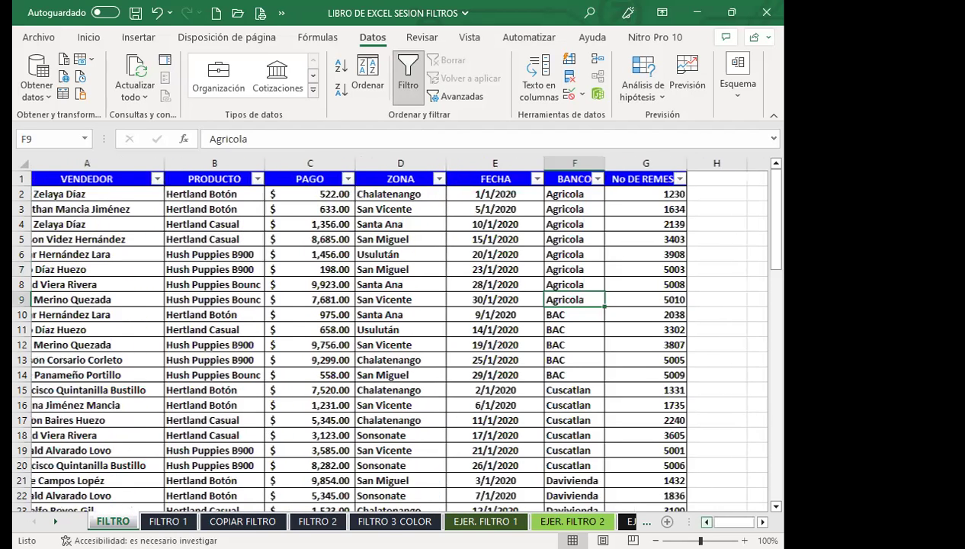
left_click(366, 345)
left_click(406, 76)
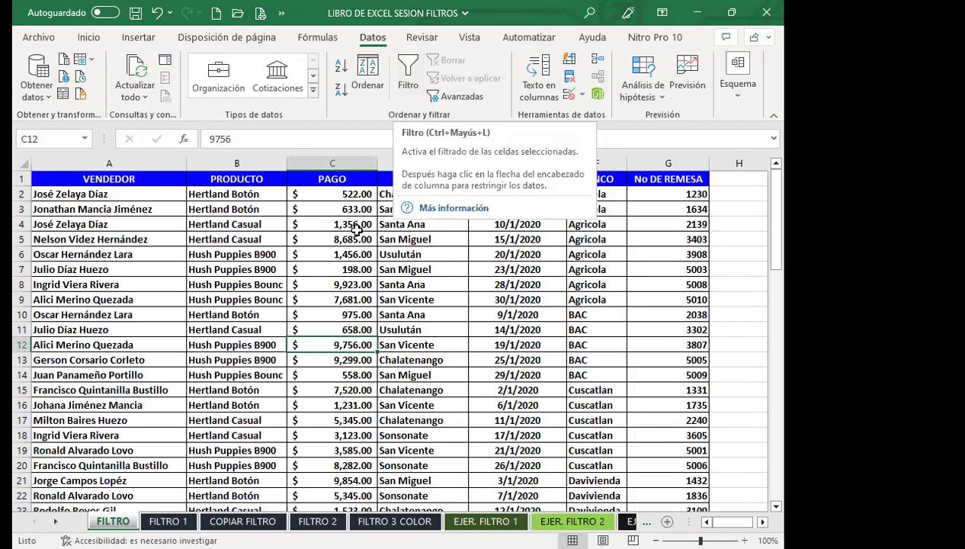
left_click(357, 229)
left_click(405, 64)
left_click(405, 64)
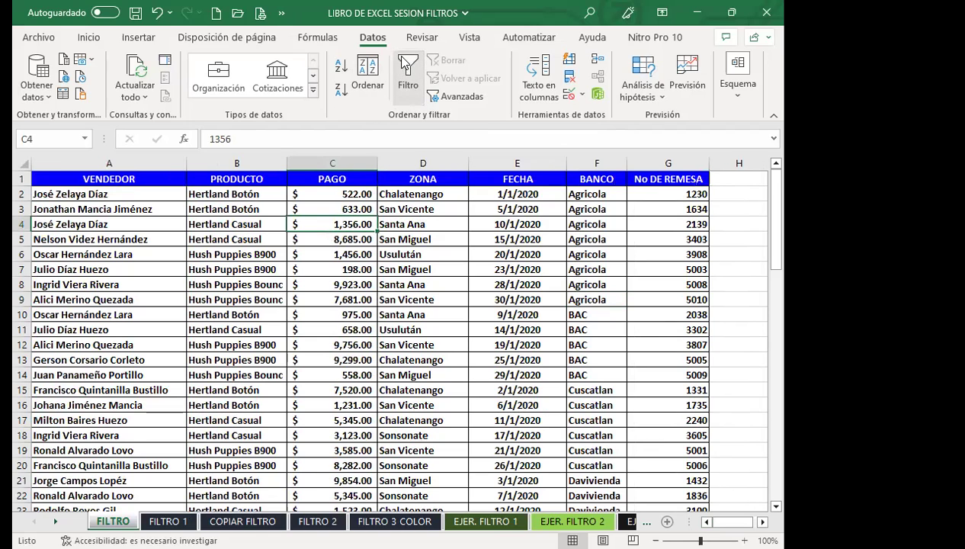
left_click(353, 248)
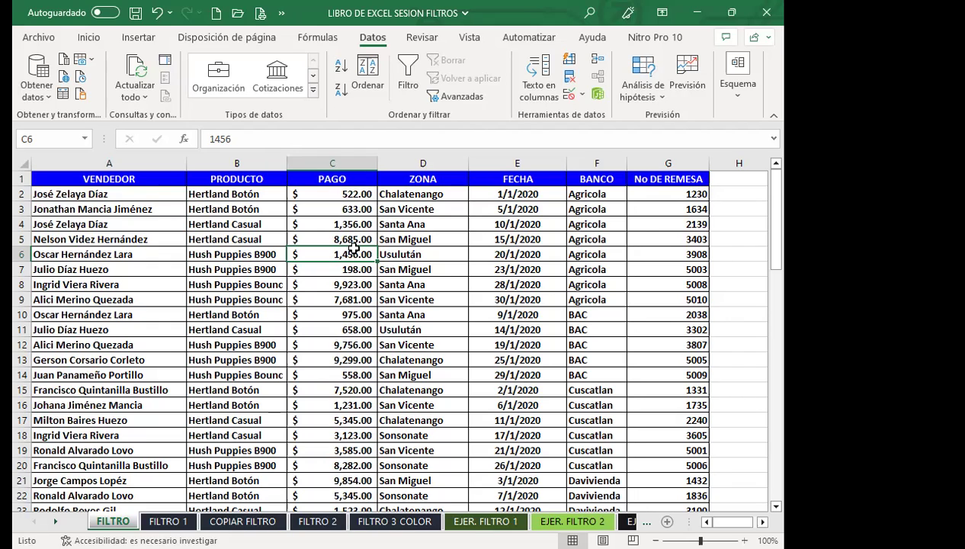
Step: Switch Filtro back on for the sales table and open the ZONA column's filter list
left_click(406, 76)
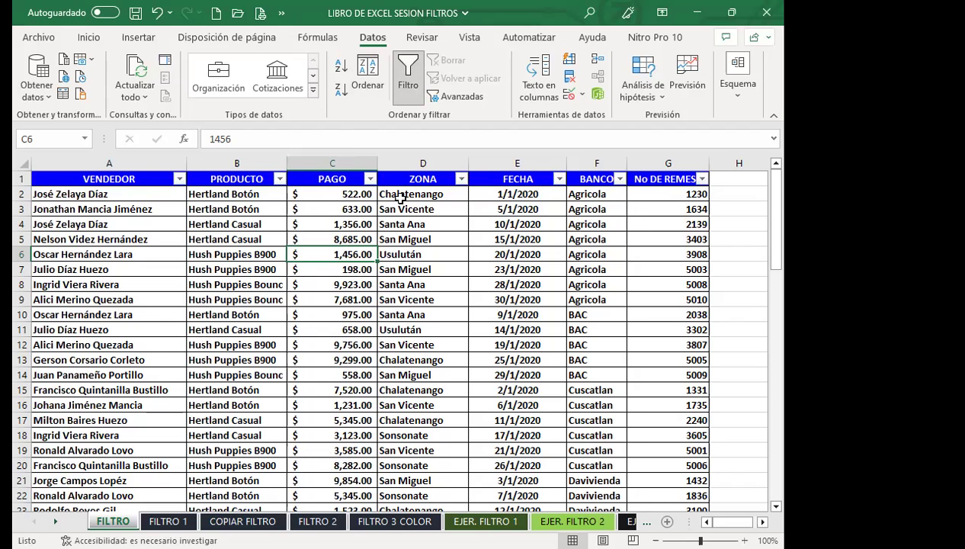
left_click(460, 179)
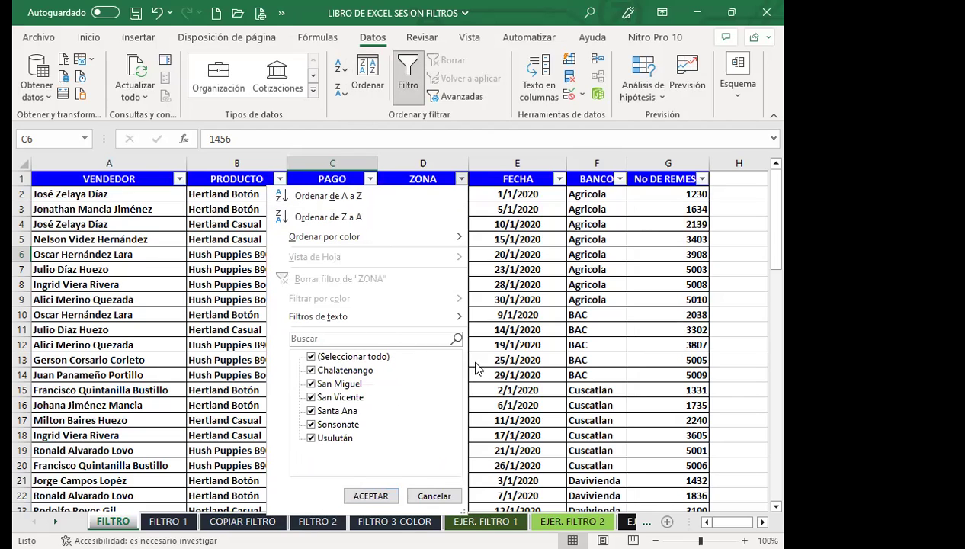
Step: Filter ZONA to Chalatenango, San Miguel, San Vicente and Usulután, leaving 22 of 31 records
left_click(370, 496)
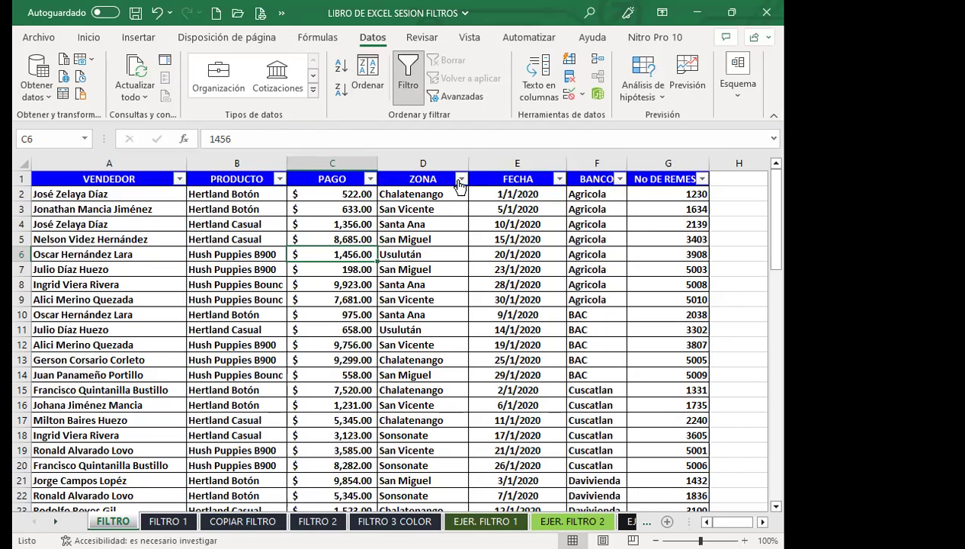
left_click(462, 180)
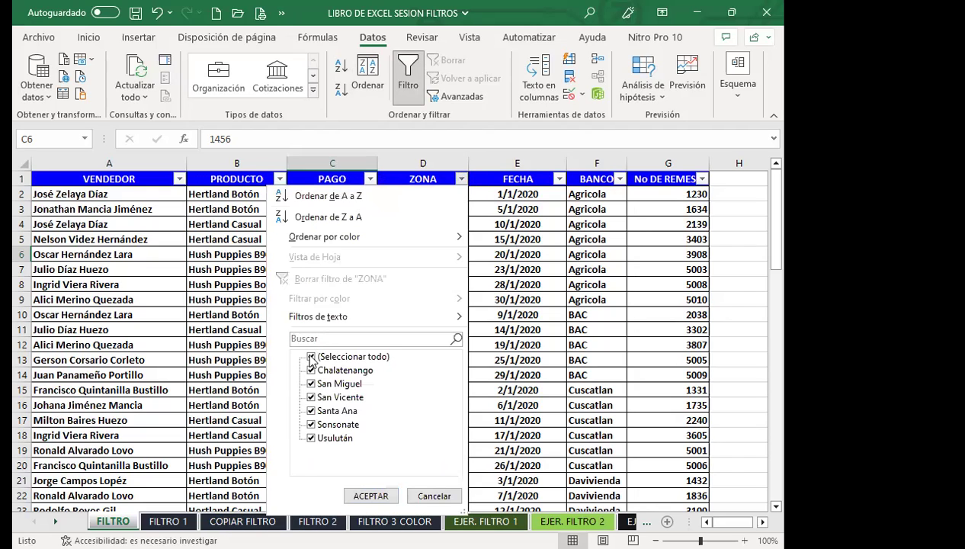
left_click(311, 357)
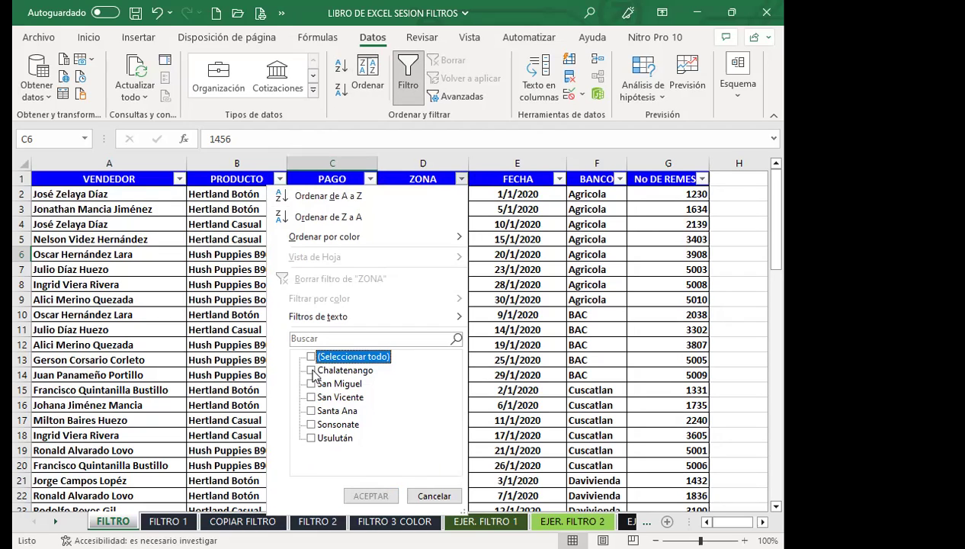
left_click(312, 371)
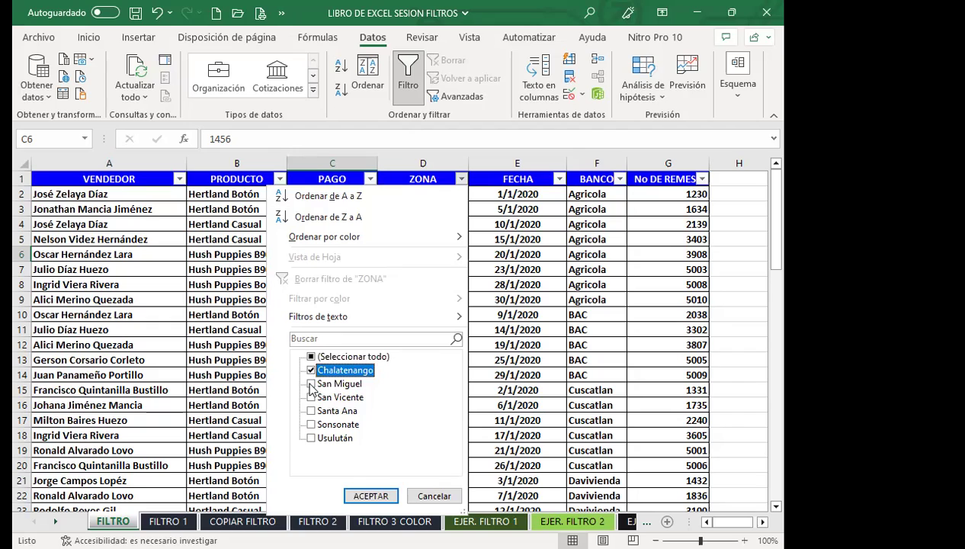
left_click(311, 384)
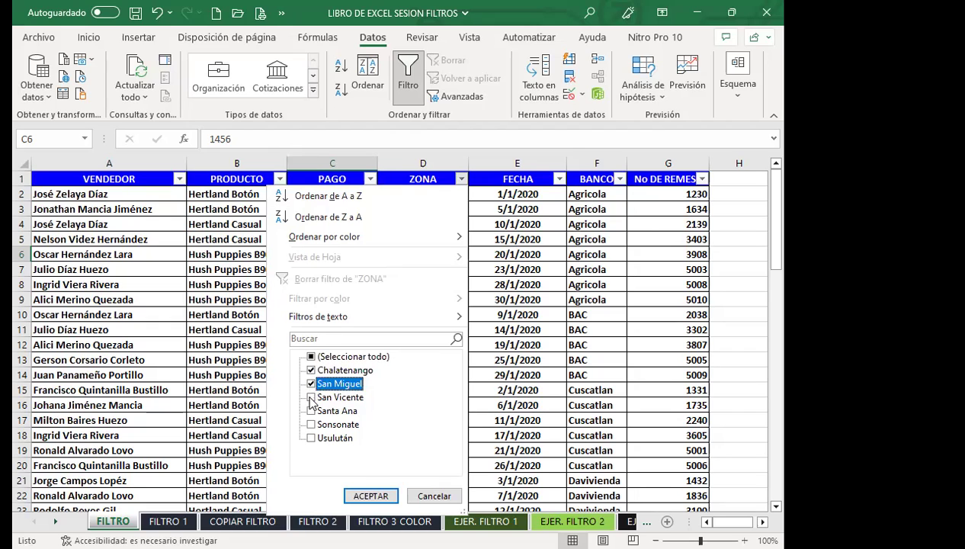
left_click(311, 398)
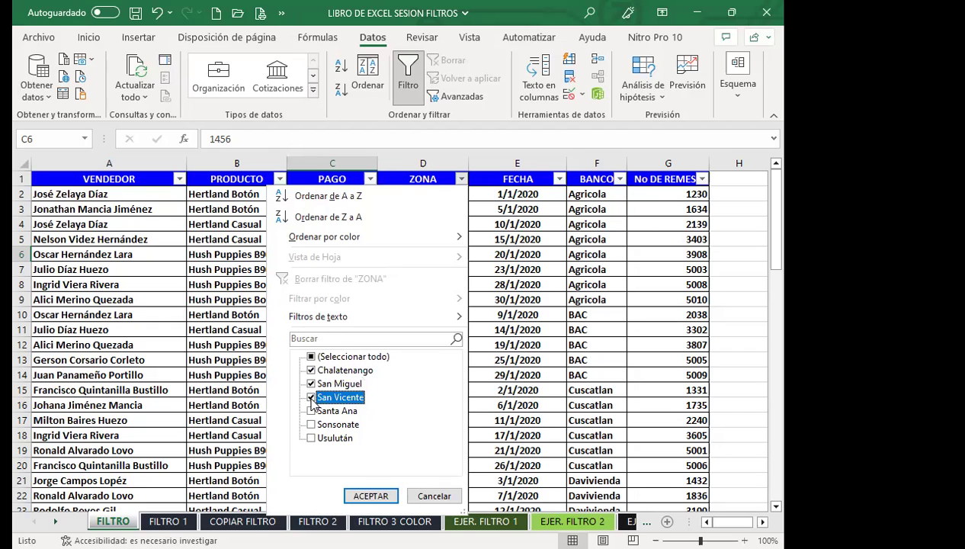
left_click(311, 438)
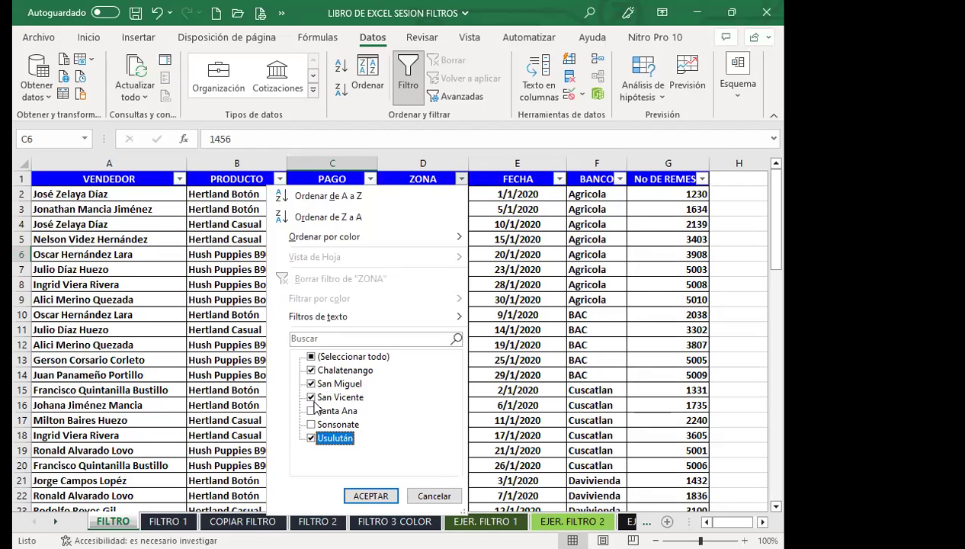
left_click(371, 497)
scroll(229, 378, "down", 2)
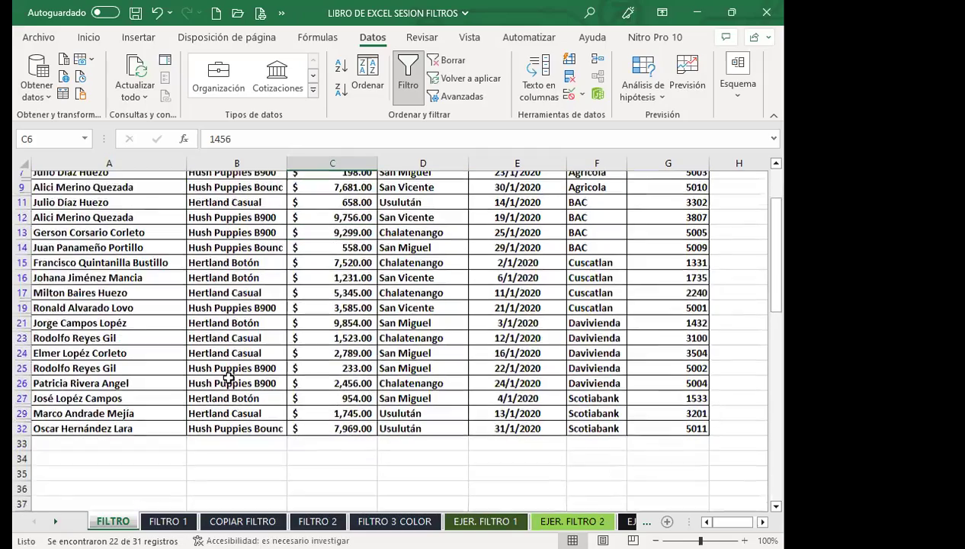
scroll(343, 378, "up", 3)
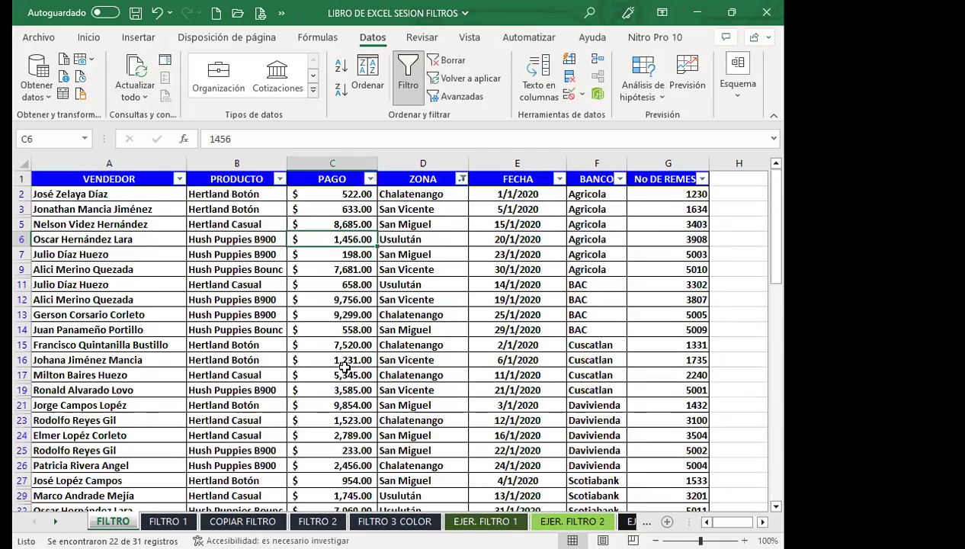
left_click(422, 77)
scroll(67, 423, "down", 6)
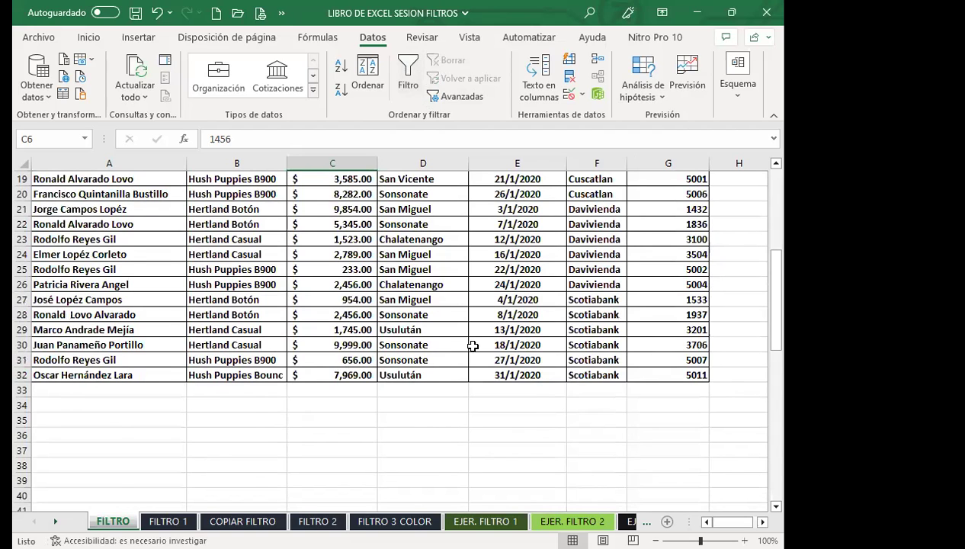
scroll(473, 346, "up", 6)
left_click(408, 76)
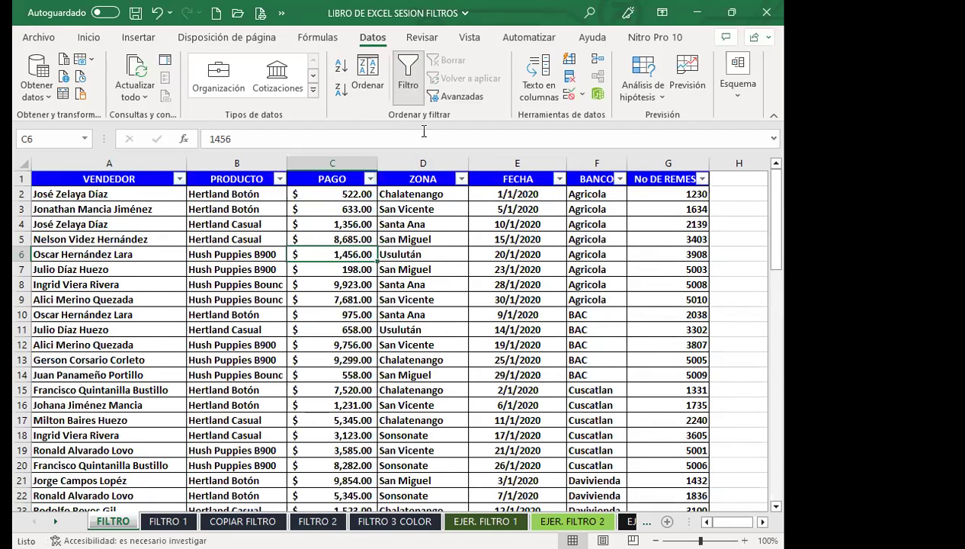
left_click(461, 178)
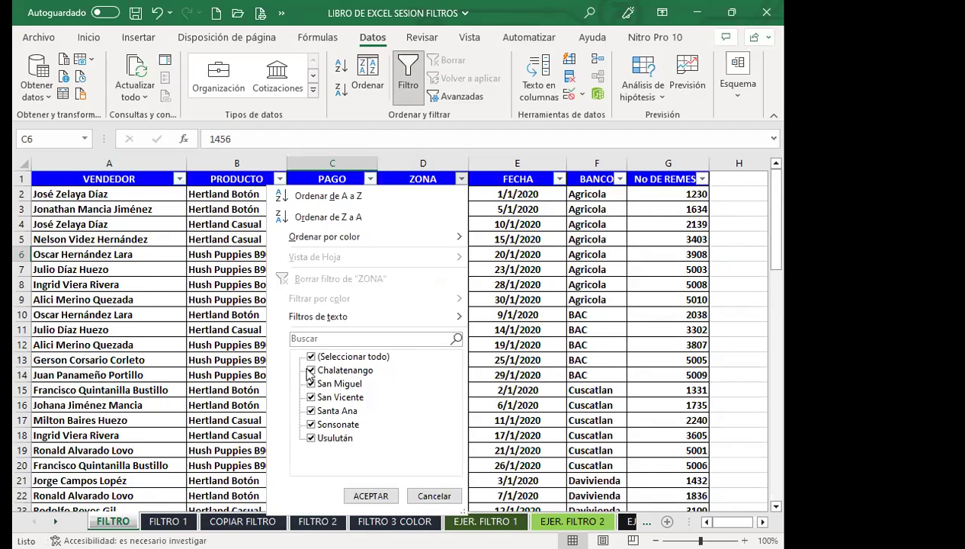
left_click(310, 356)
left_click(310, 369)
left_click(310, 383)
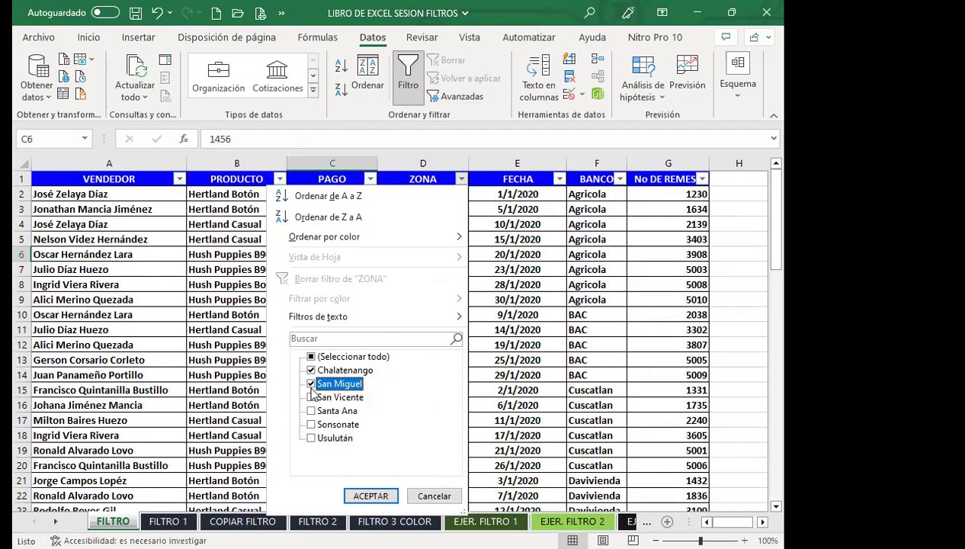
left_click(310, 398)
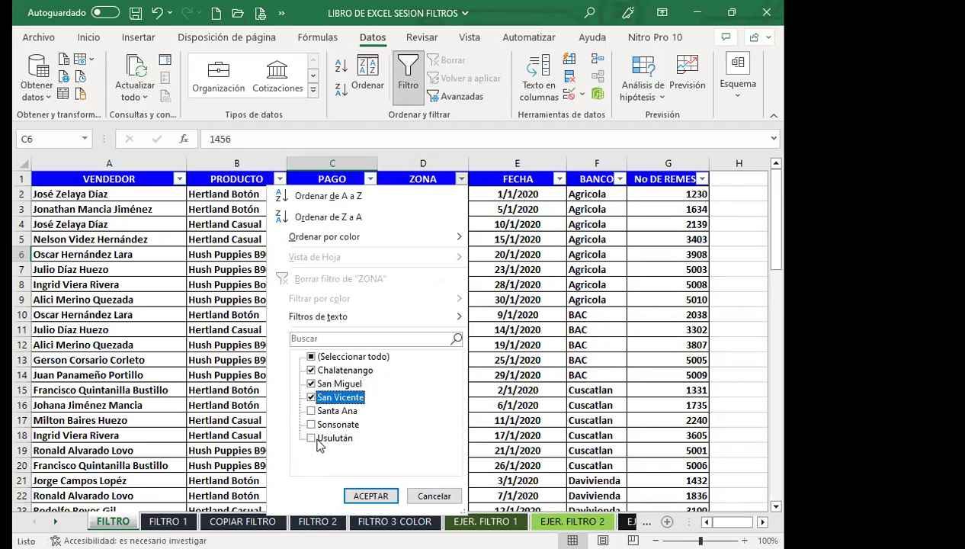
left_click(310, 437)
left_click(370, 495)
scroll(58, 394, "down", 3)
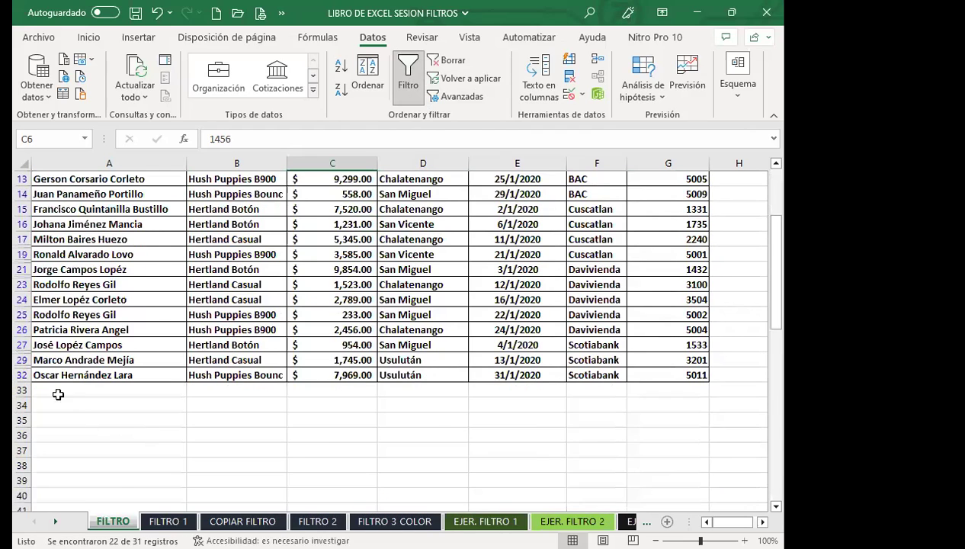
scroll(58, 381, "up", 4)
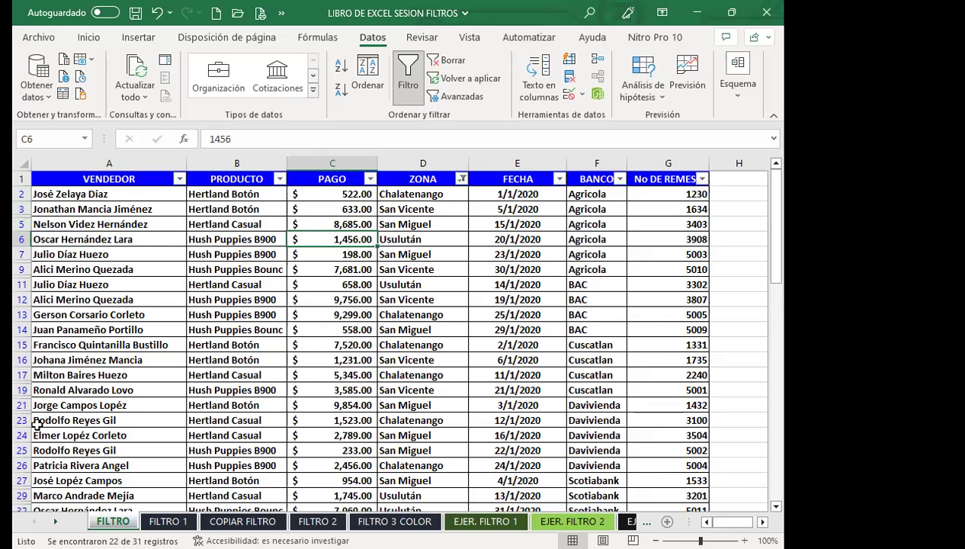
scroll(37, 421, "down", 1)
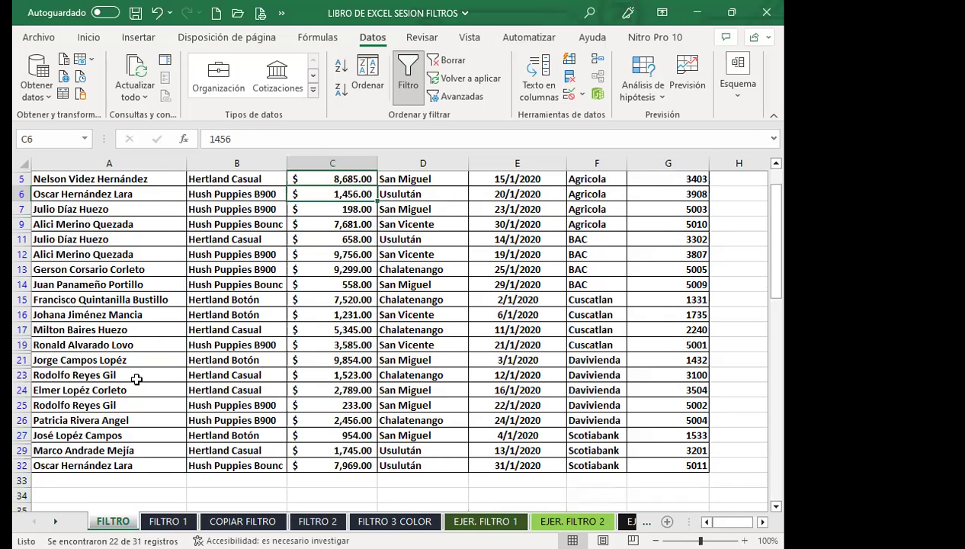
scroll(134, 373, "up", 1)
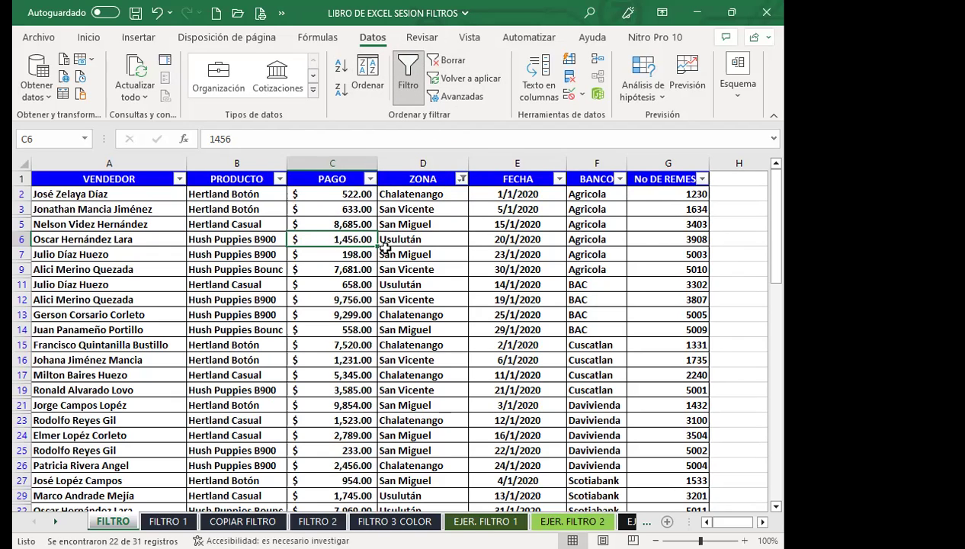
Step: Restrict the BANCO column to Agricola, BAC and Davivienda, showing 15 of 31 rows
left_click(619, 178)
left_click(469, 356)
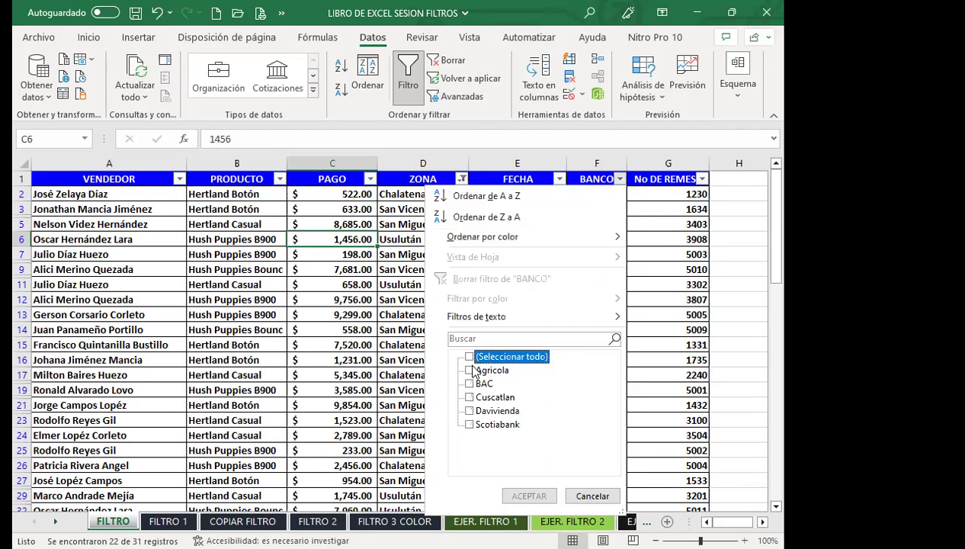
left_click(469, 369)
left_click(469, 383)
left_click(469, 410)
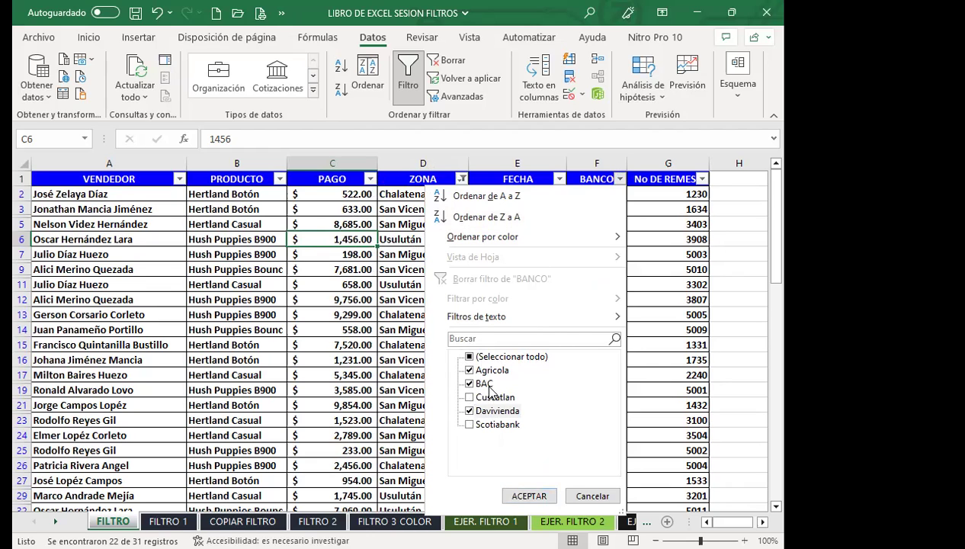
left_click(530, 497)
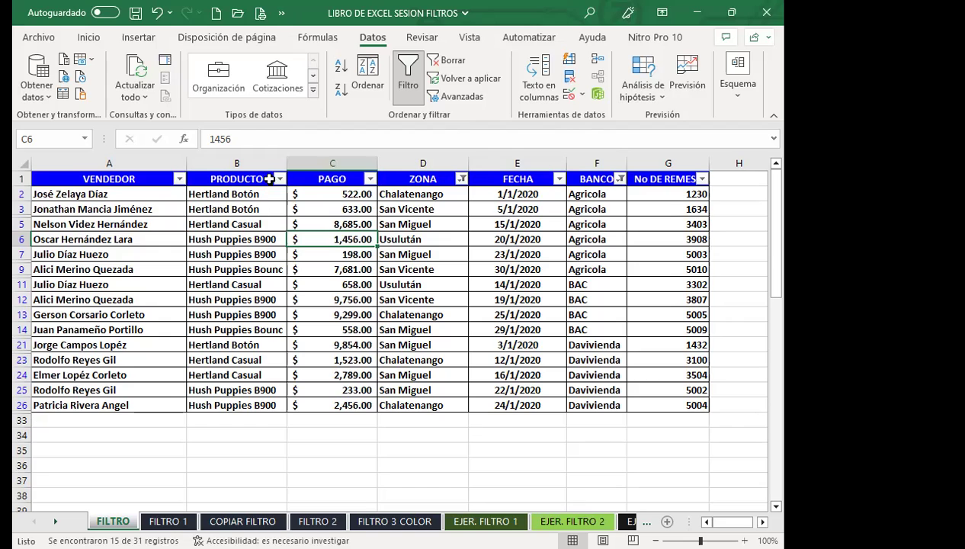
Step: Exclude Hertland Casual and Hush Puppies B900 from PRODUCTO, leaving 5 records, then paste a table picture
left_click(280, 180)
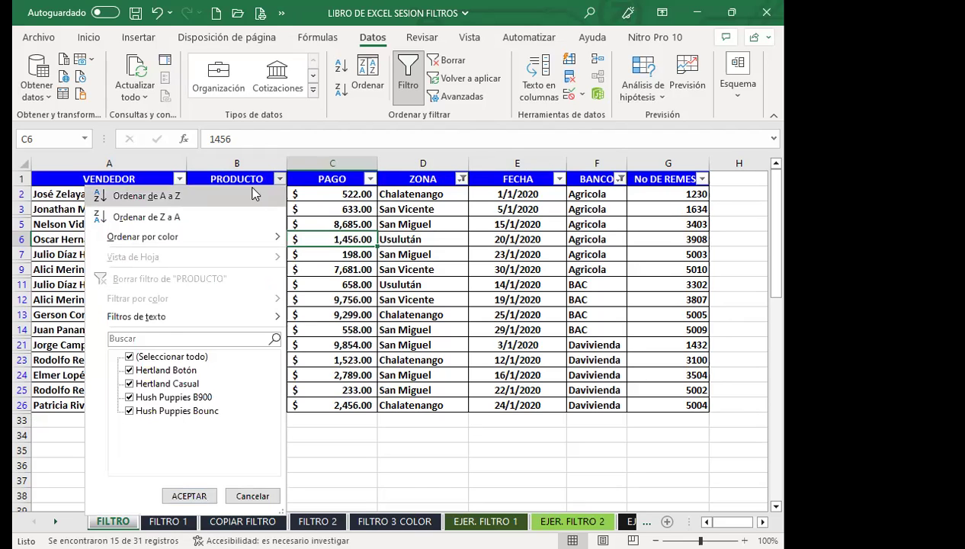
left_click(129, 384)
left_click(128, 398)
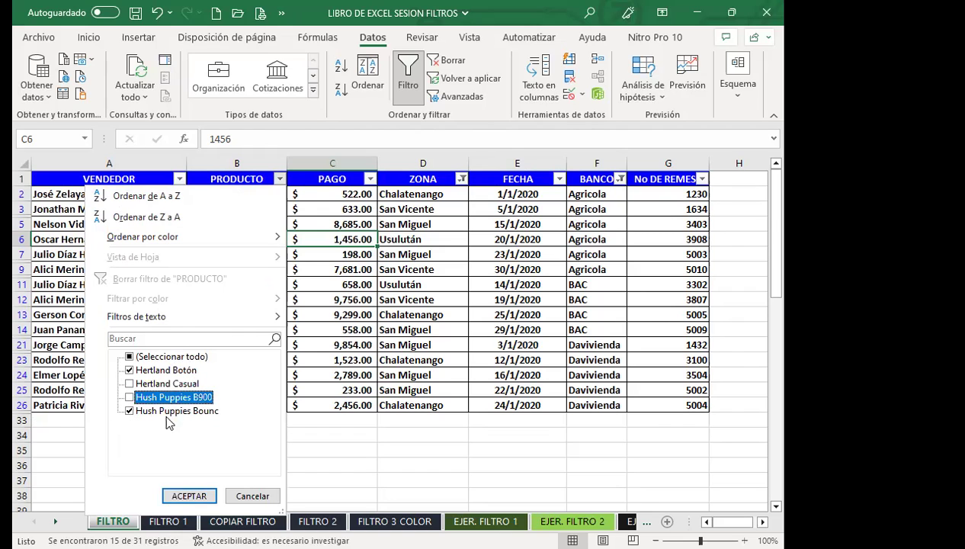
left_click(189, 497)
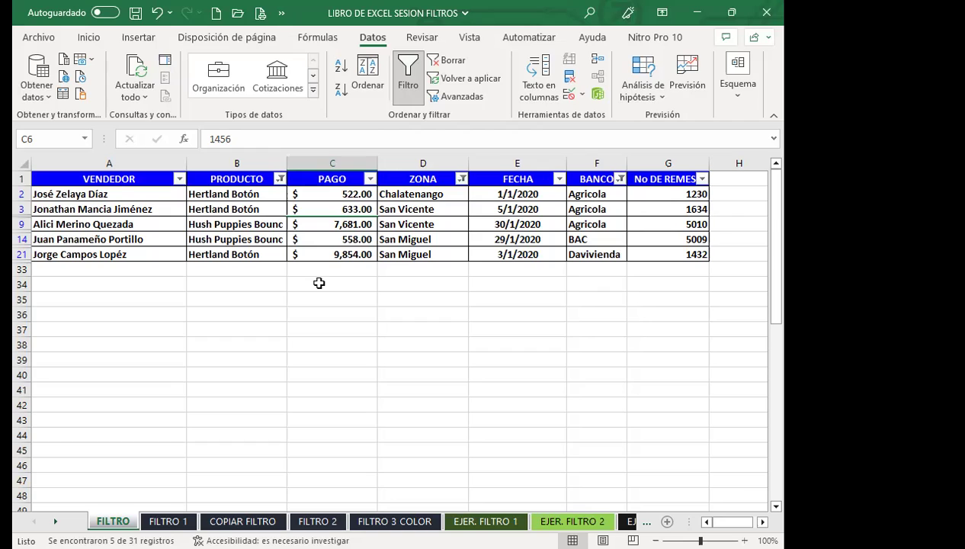
left_click(181, 178)
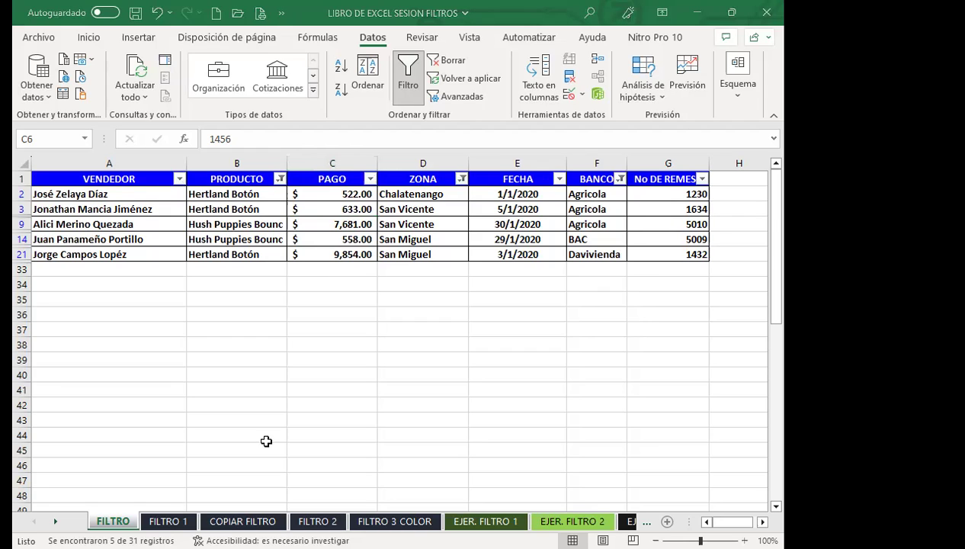
key("ctrl+v")
Step: Replace the stray picture with a fresh picture of the 5-record table, moved down below the data
key("ctrl+z")
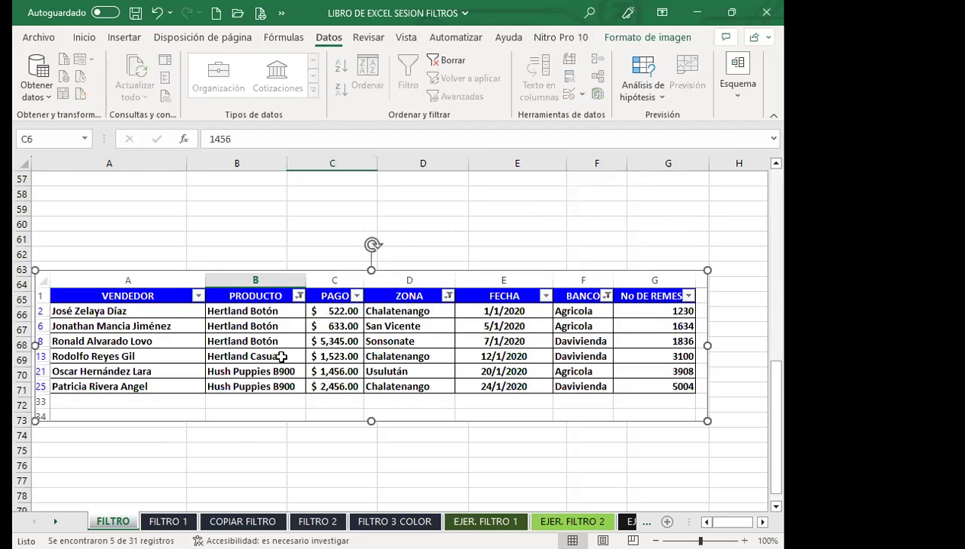
left_click(123, 357)
left_click(88, 39)
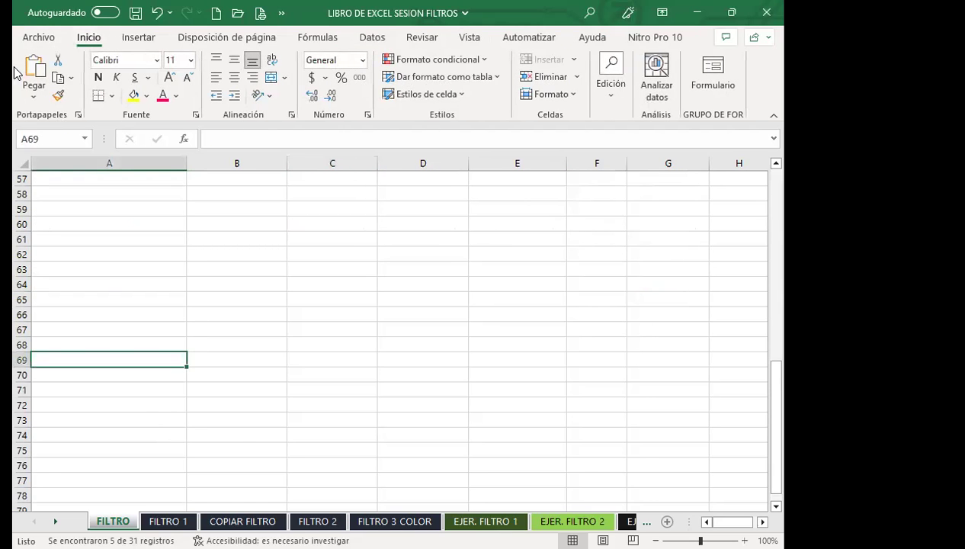
key("ctrl+v")
left_click_drag(481, 416, 486, 436)
scroll(486, 436, "down", 3)
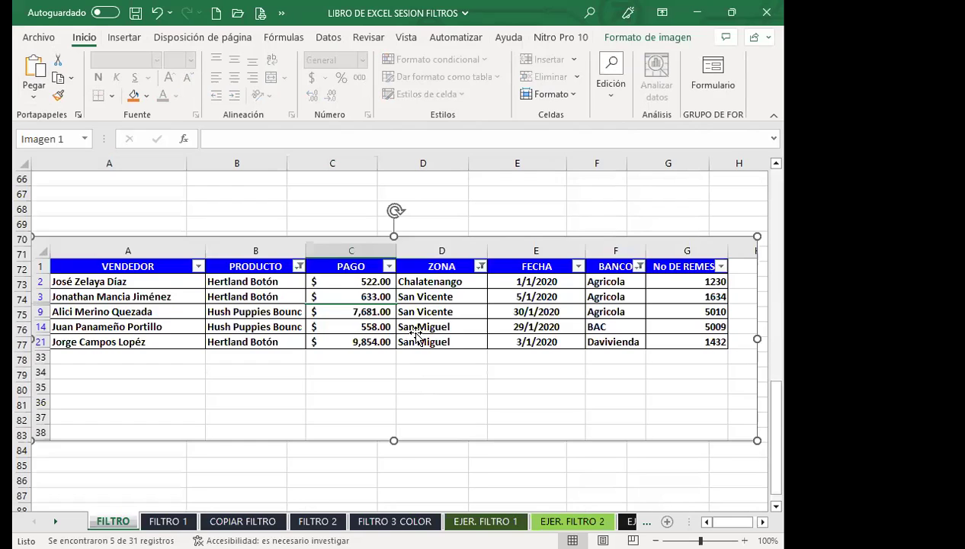
left_click_drag(412, 335, 416, 398)
scroll(416, 396, "up", 7)
scroll(416, 344, "up", 5)
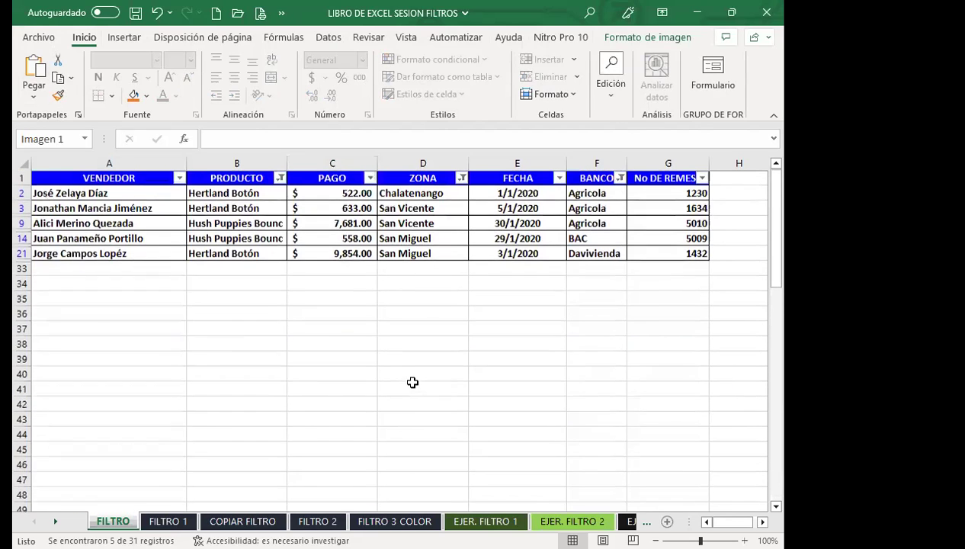
left_click(391, 311)
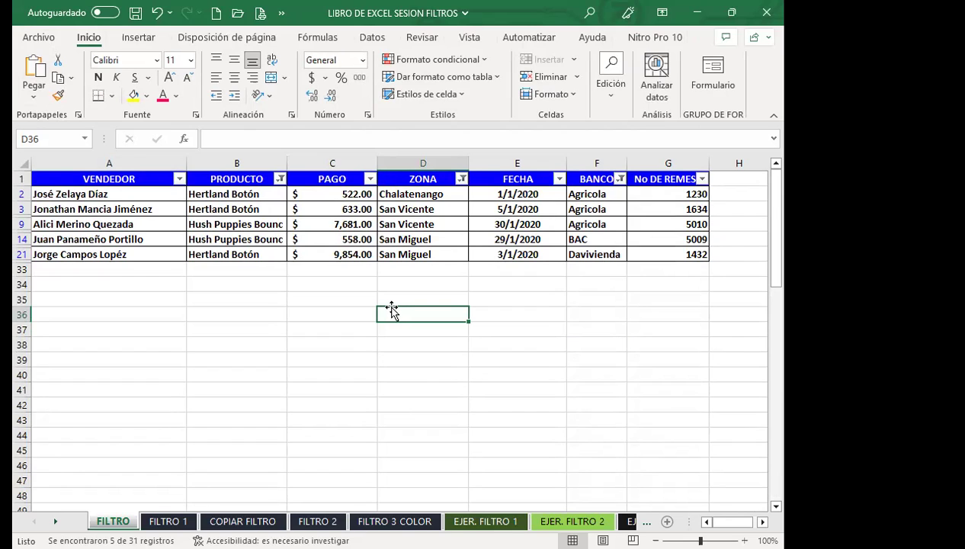
mouse_move(67, 329)
left_mouse_down()
mouse_move(581, 428)
mouse_move(661, 433)
left_mouse_up()
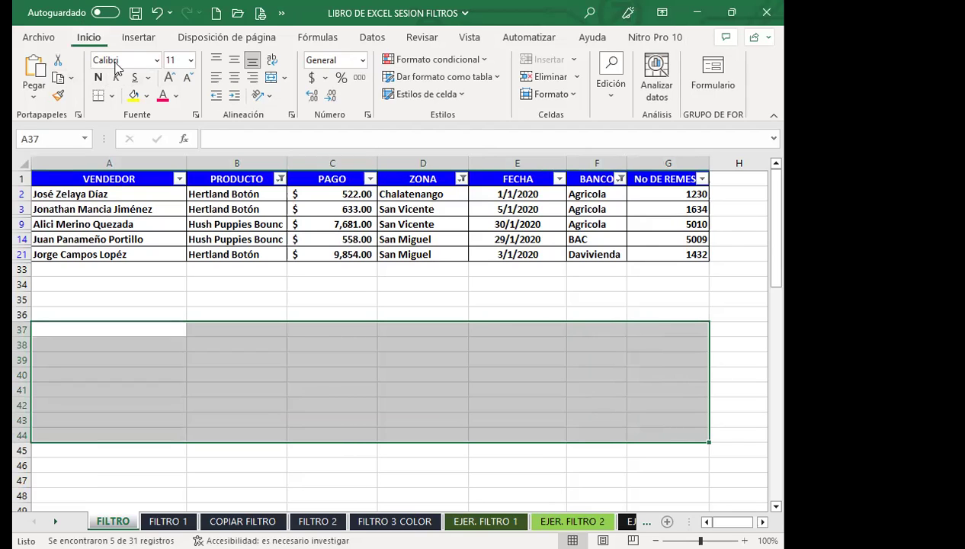
left_click(57, 80)
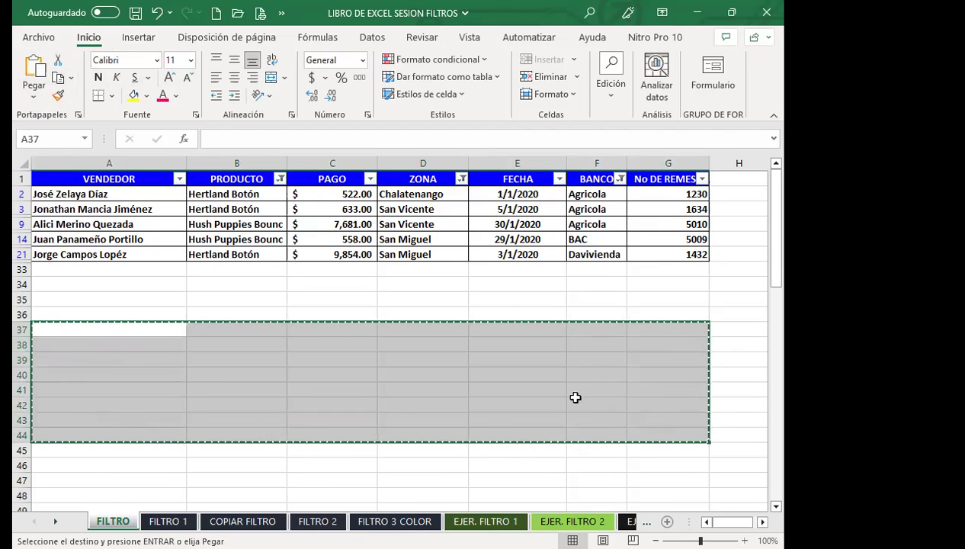
key("Escape")
left_click(293, 310)
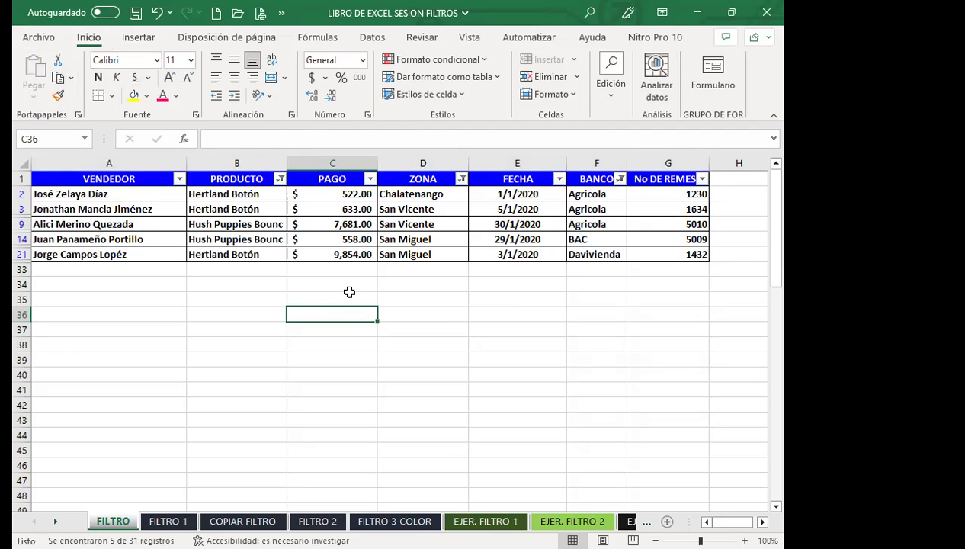
Step: Copy the filtered table A1:G21 with its headers and go to the COPIAR FILTRO sheet
left_click_drag(73, 174, 661, 250)
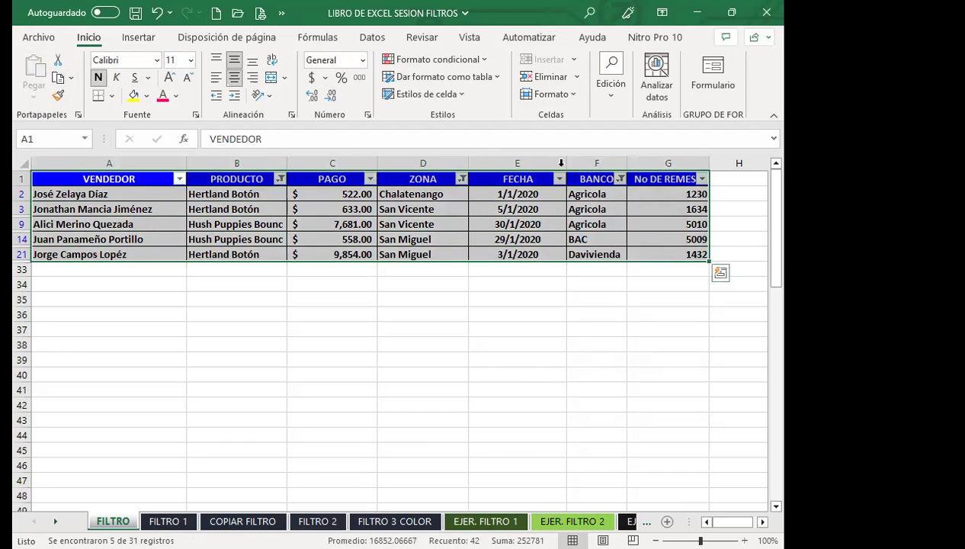
left_click(58, 78)
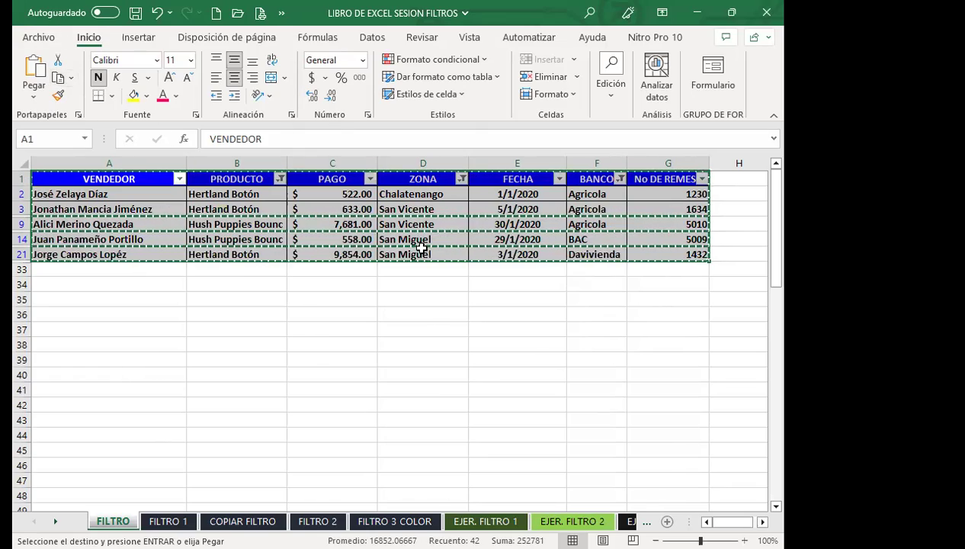
left_click(243, 521)
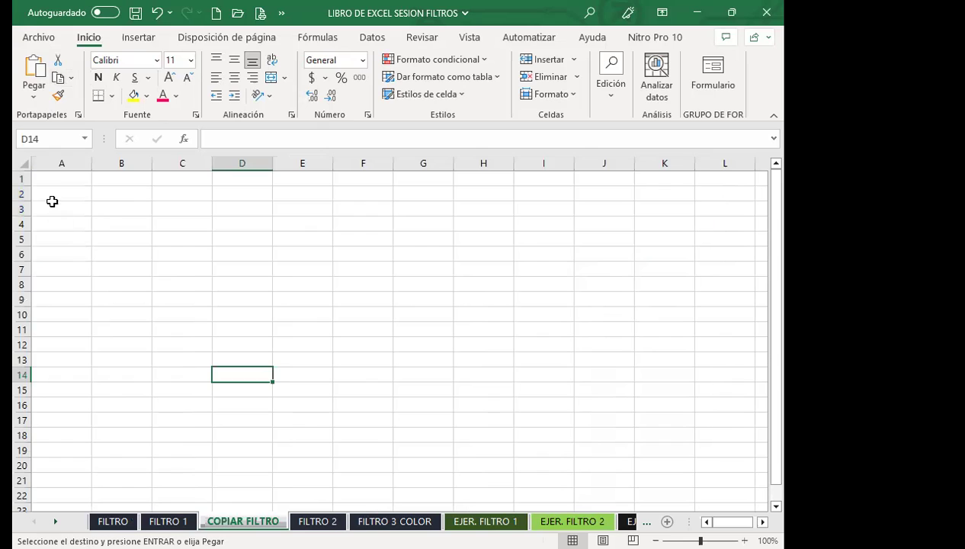
Step: Paste the filtered table at A1 and widen columns D and A so zone and seller names fit
left_click(54, 179)
left_click(33, 67)
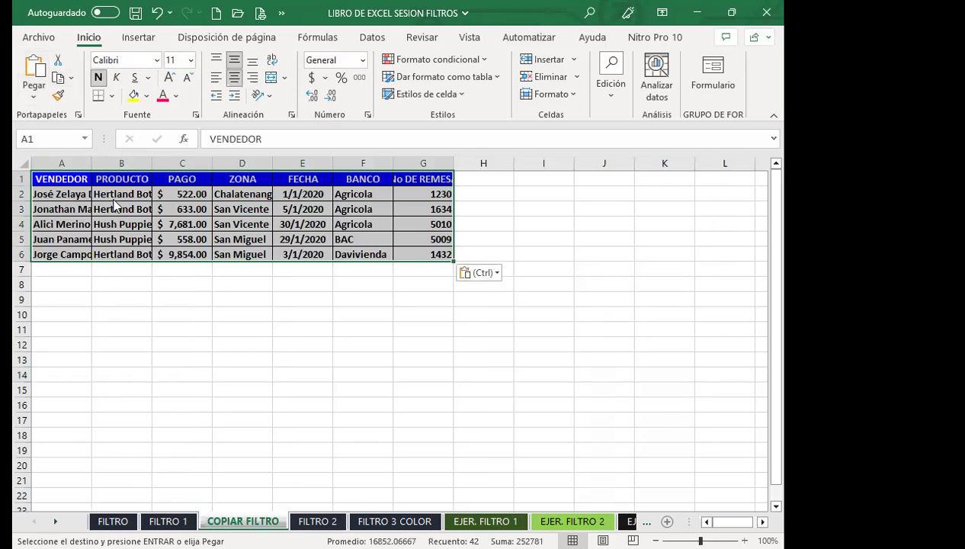
left_click(243, 328)
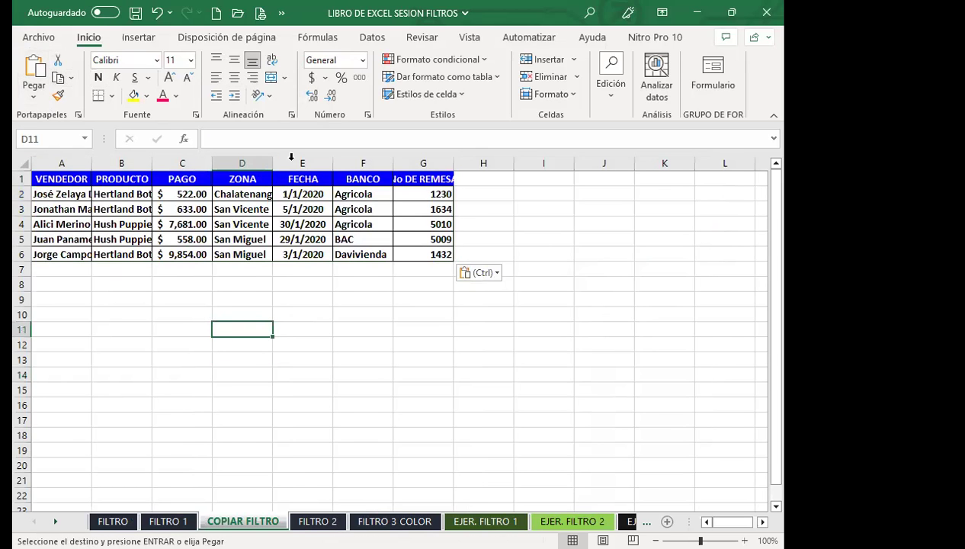
left_click_drag(273, 162, 274, 163)
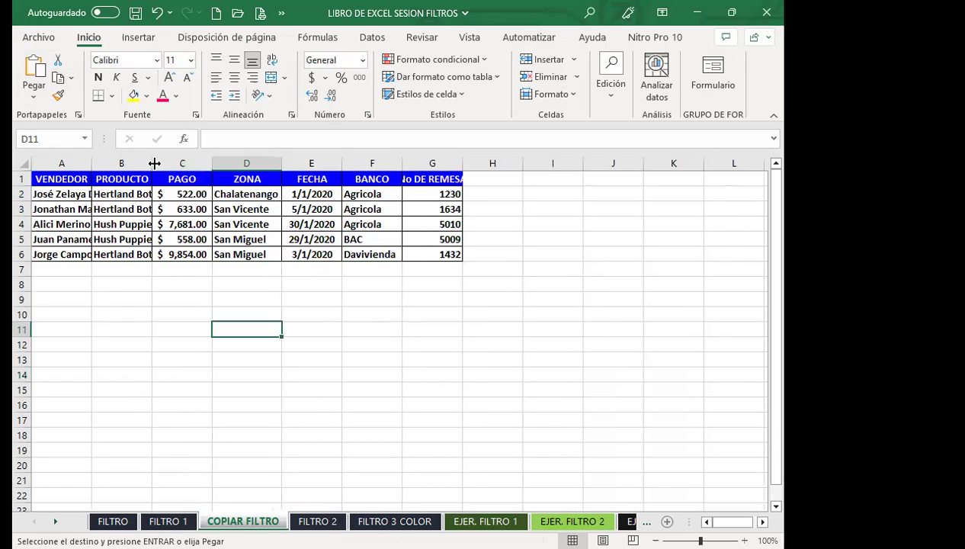
left_click(89, 163)
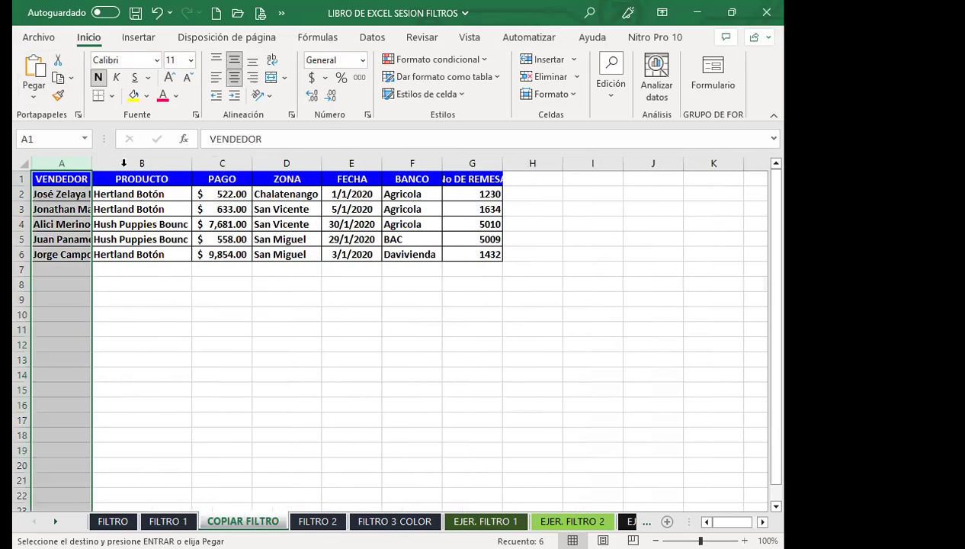
left_click_drag(93, 159, 172, 162)
left_click(300, 298)
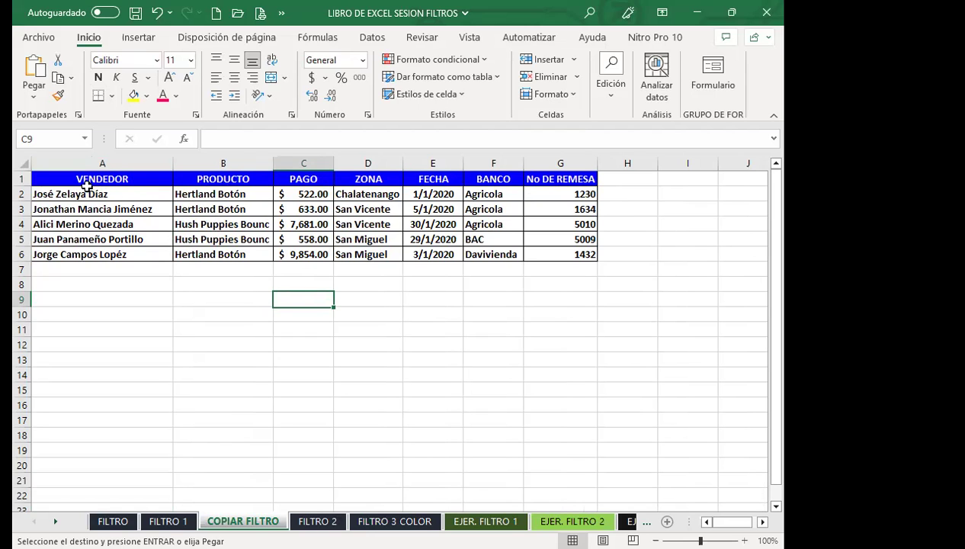
Step: Select and copy the pasted table A1:G6, then cancel the copy with Esc
mouse_move(74, 179)
left_mouse_down()
mouse_move(588, 236)
mouse_move(586, 254)
left_mouse_up()
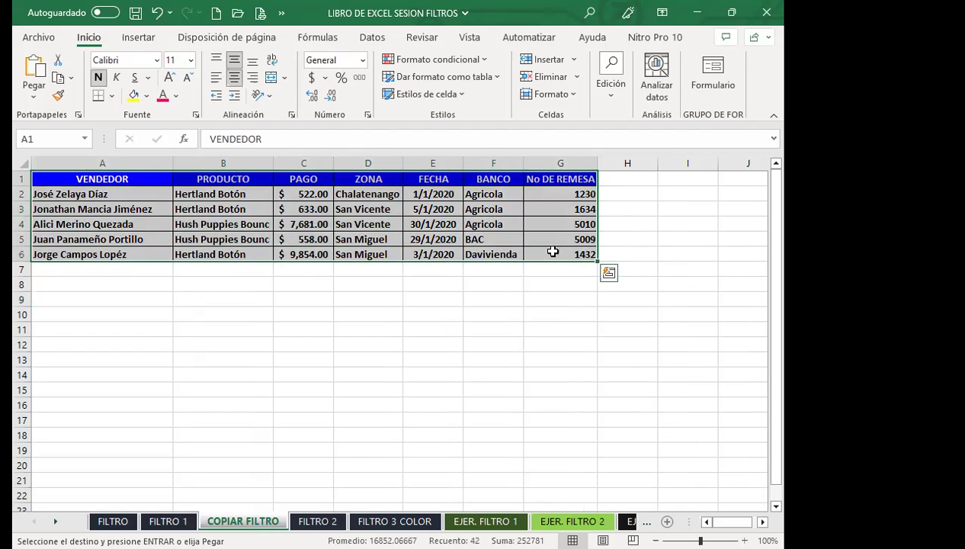
left_click(59, 79)
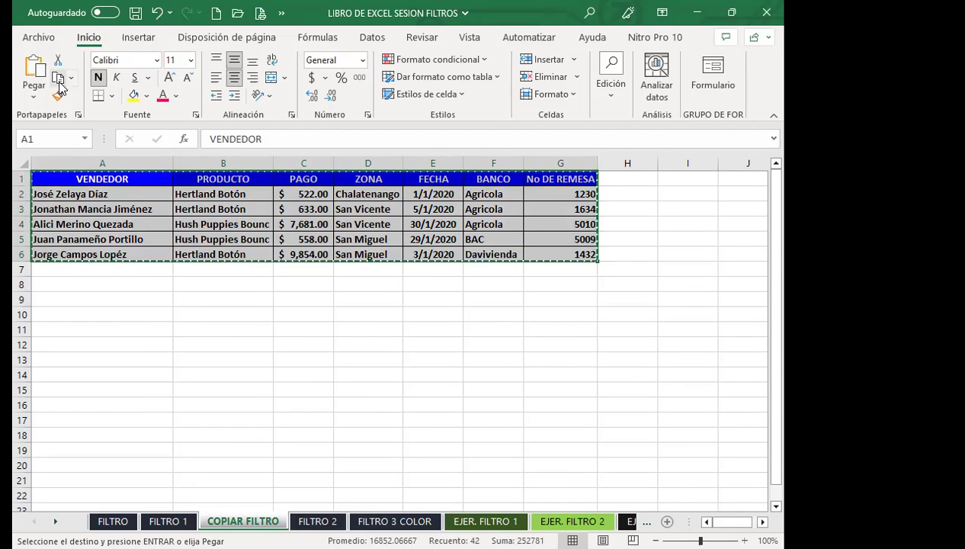
key("Escape")
Step: Turn off Filtro on the FILTRO sheet so all 31 records show again
left_click(113, 521)
left_click(226, 313)
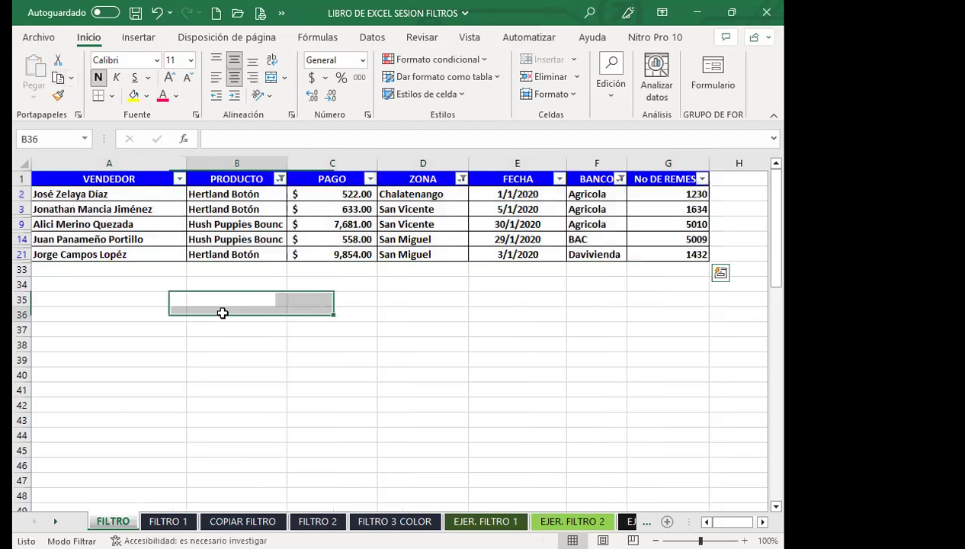
left_click(296, 216)
left_click(334, 228)
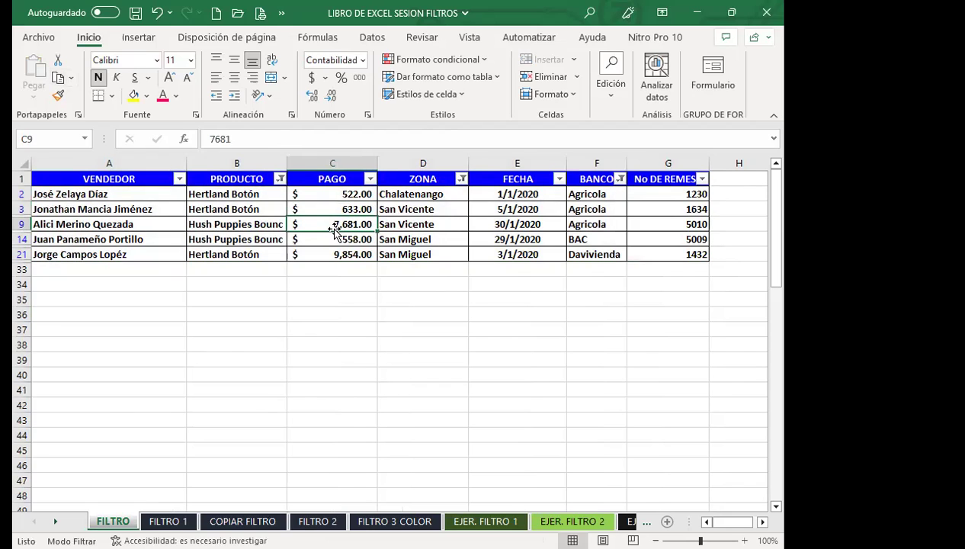
left_click(364, 40)
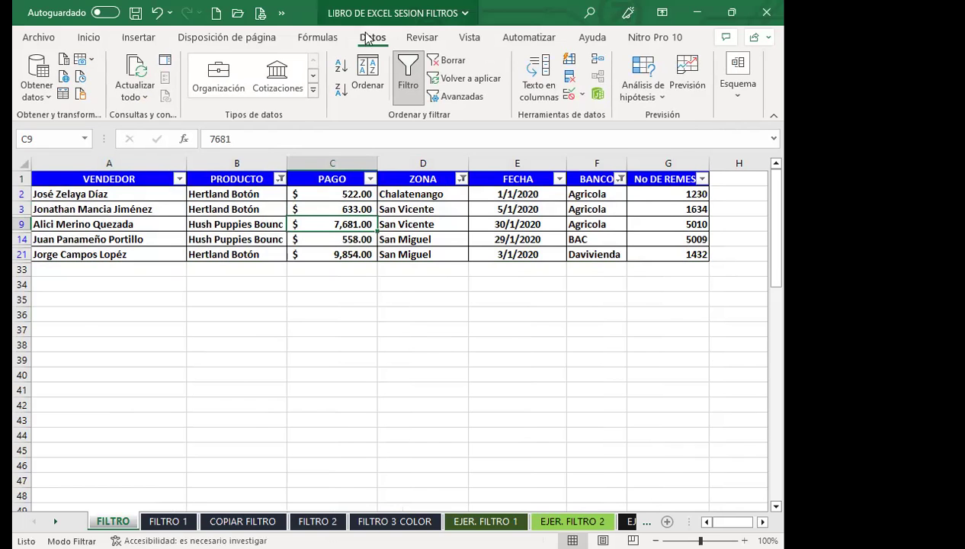
left_click(407, 76)
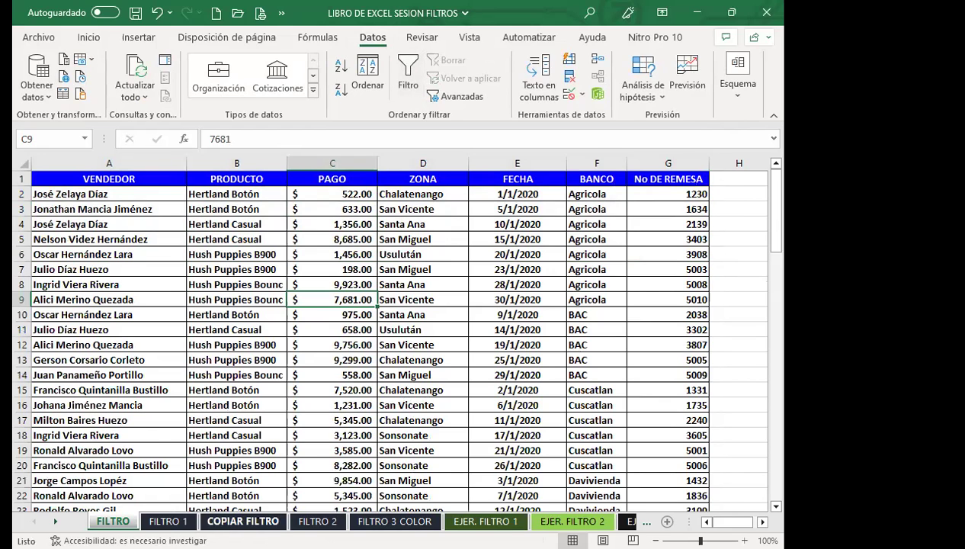
Step: Check the table picture at row 76 on FILTRO, then return to COPIAR FILTRO
left_click(242, 521)
left_click(258, 316)
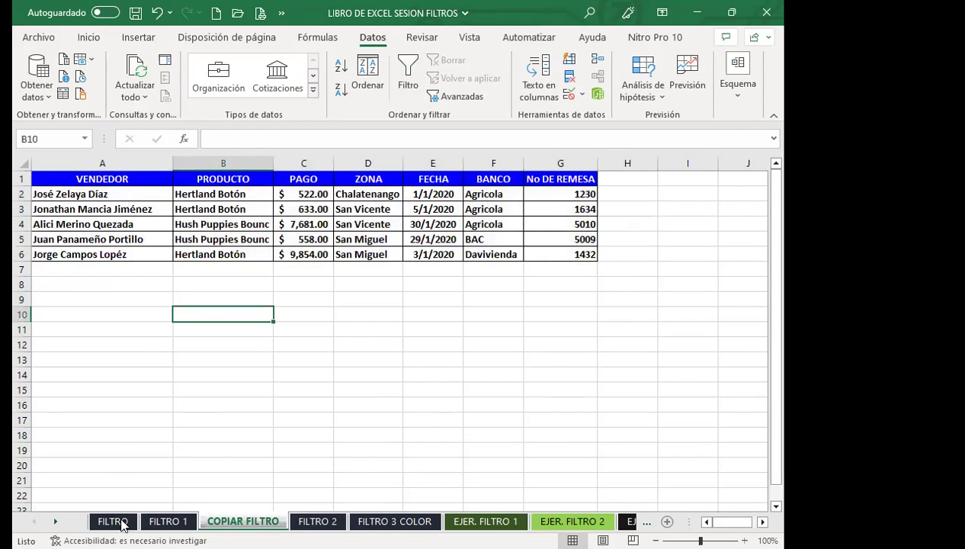
left_click(122, 524)
scroll(312, 399, "down", 5)
scroll(312, 399, "down", 8)
scroll(313, 399, "down", 5)
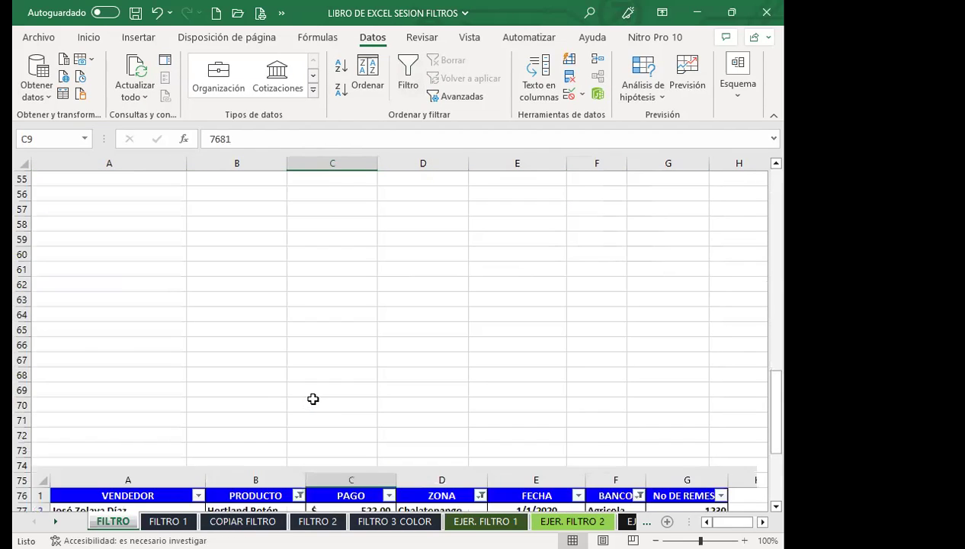
scroll(313, 399, "down", 7)
left_click(302, 347)
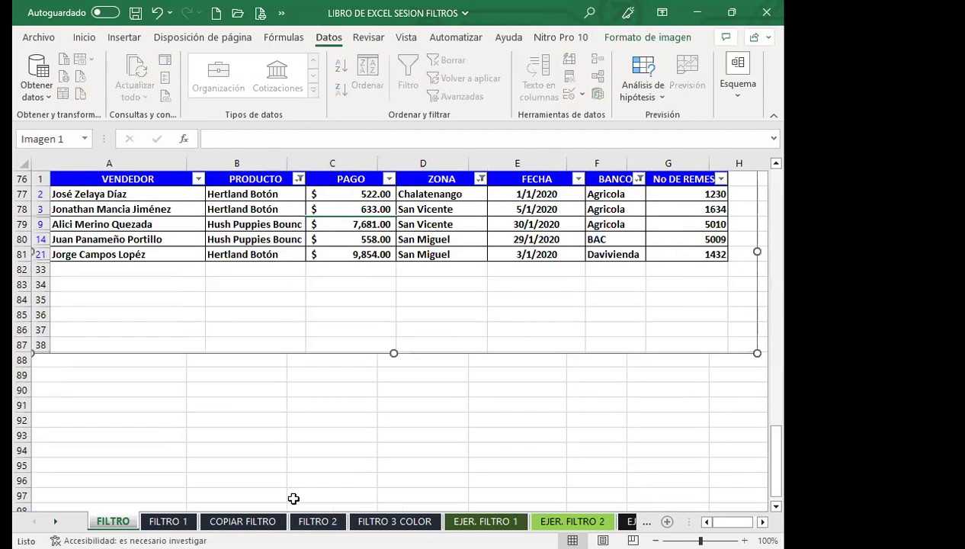
left_click(242, 522)
left_click(281, 403)
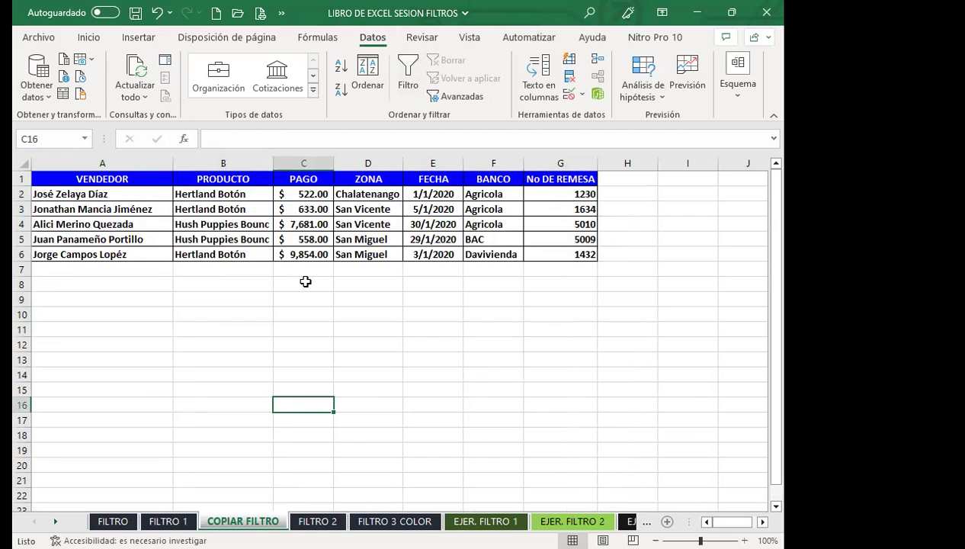
Step: Select H1:H6 next to the copied table and apply Combinar y centrar
left_click_drag(107, 182, 546, 252)
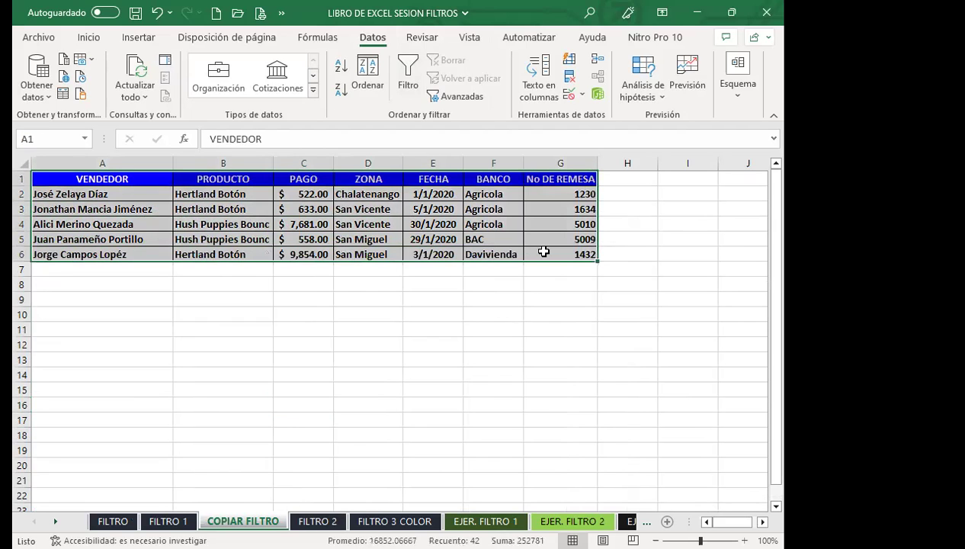
left_click_drag(628, 179, 635, 255)
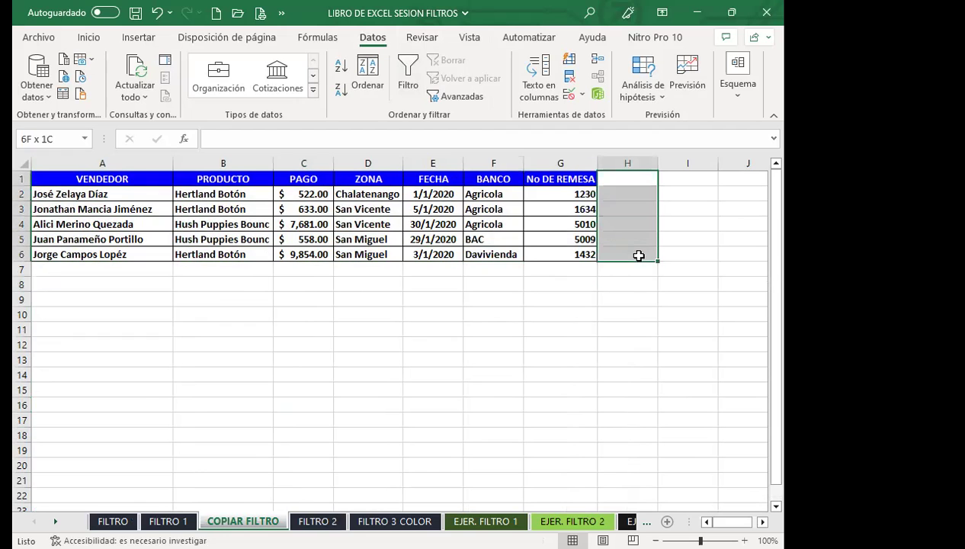
left_click(38, 38)
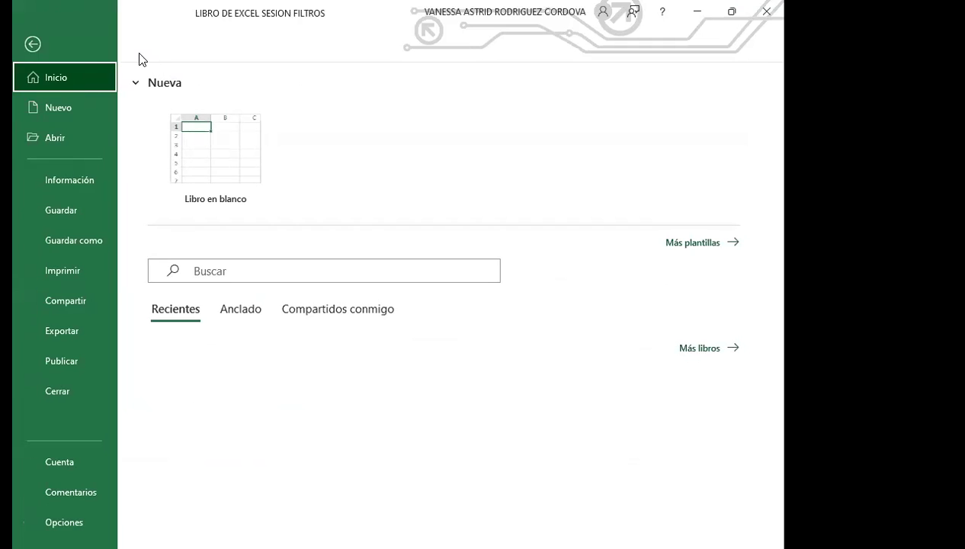
left_click(28, 44)
left_click(88, 36)
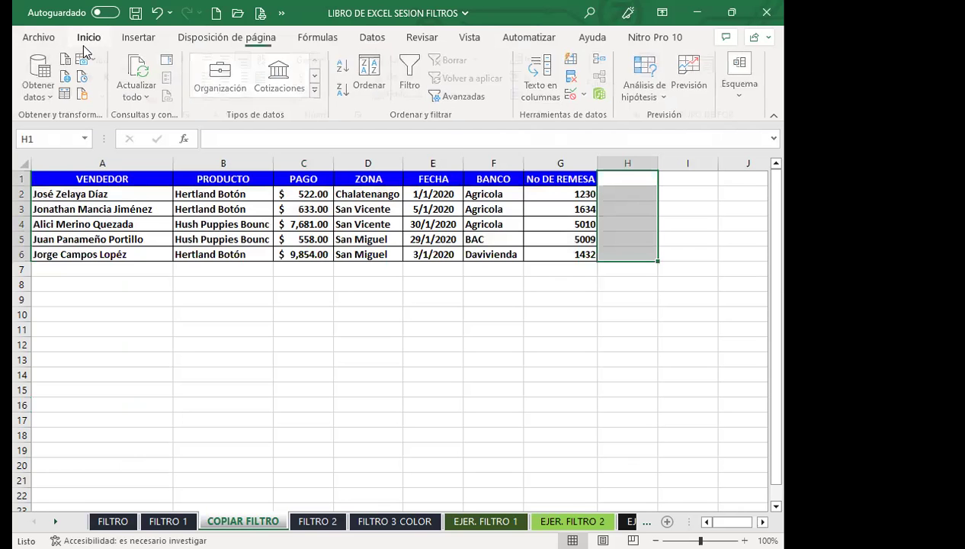
left_click(270, 78)
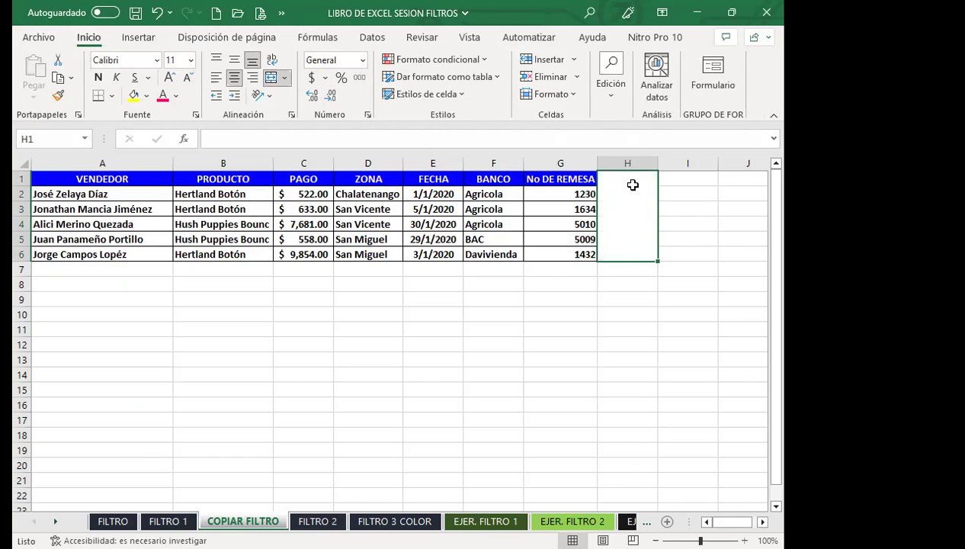
Step: Enter the note 'primer filtro de informaciosn 10/4/2023' into merged cell H1, correcting the year to 2023
type("primer filt")
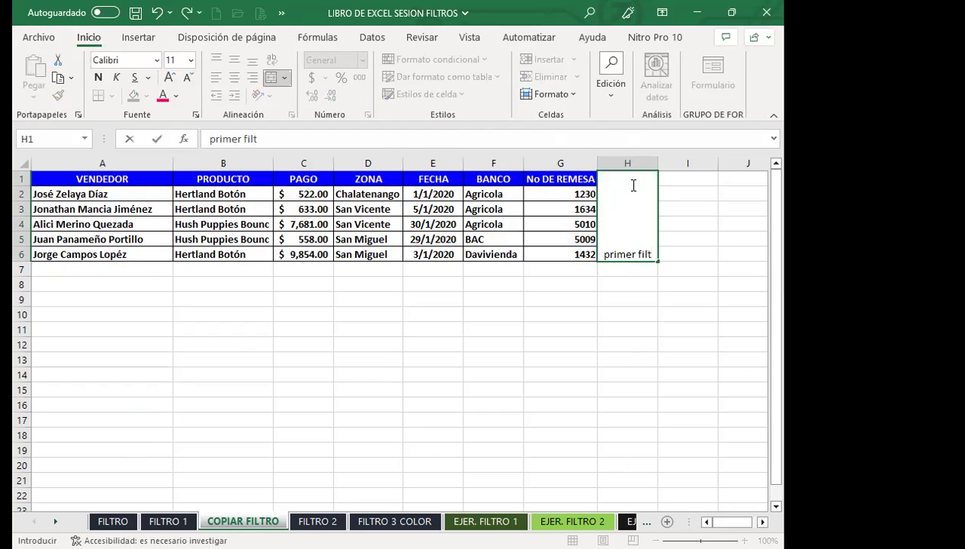
type("ro de informaciosn")
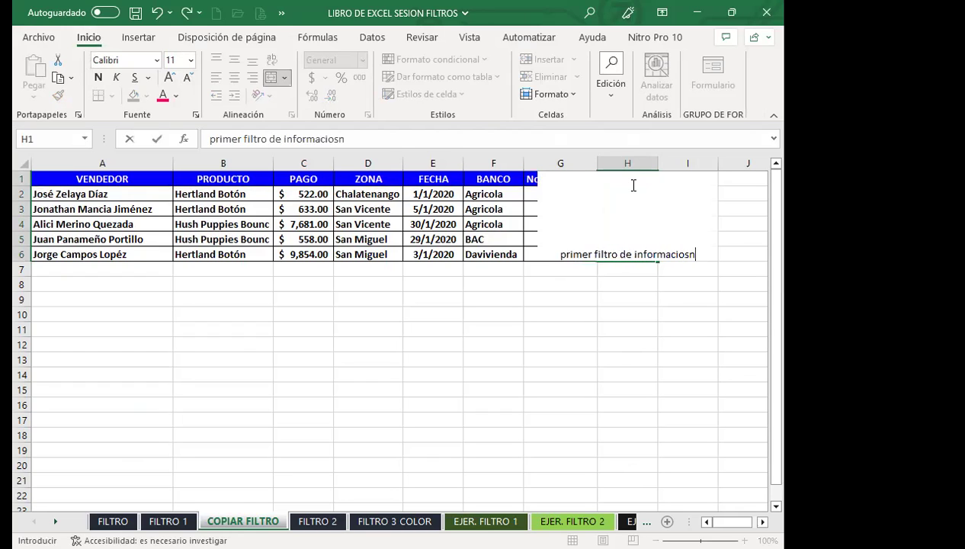
type(" 10/4/20")
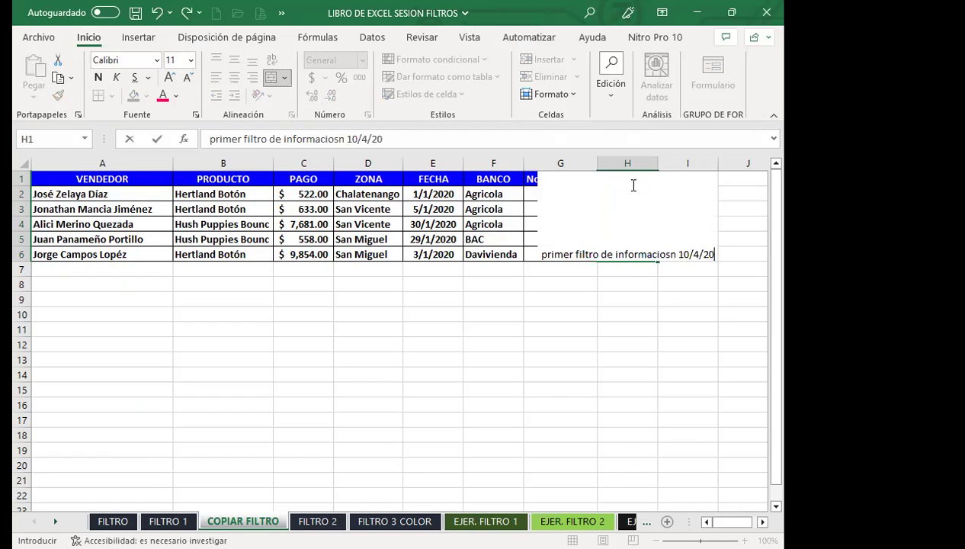
type("22")
key("BackSpace")
type("3")
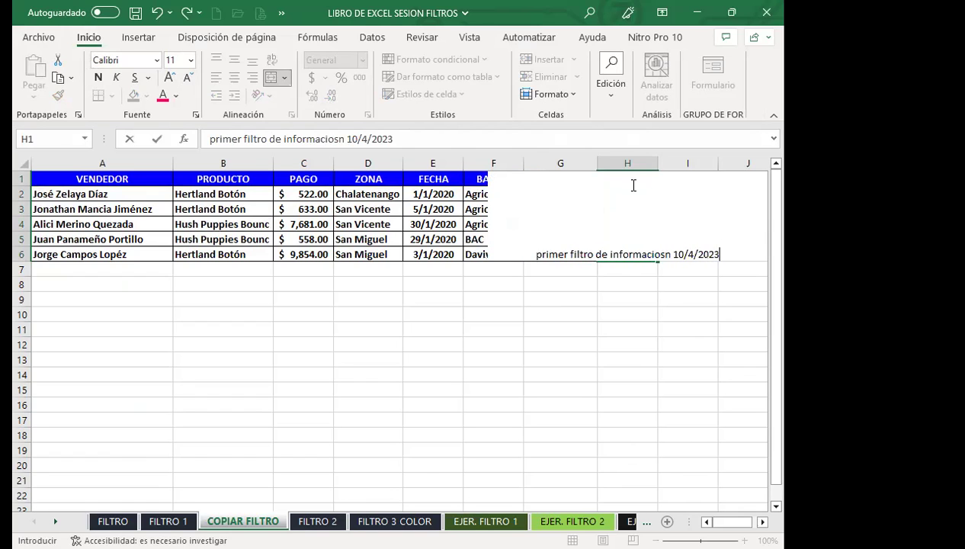
key("Return")
Step: Apply Ajustar texto to the merged note cell so it wraps over several lines
left_click(600, 302)
left_click(623, 238)
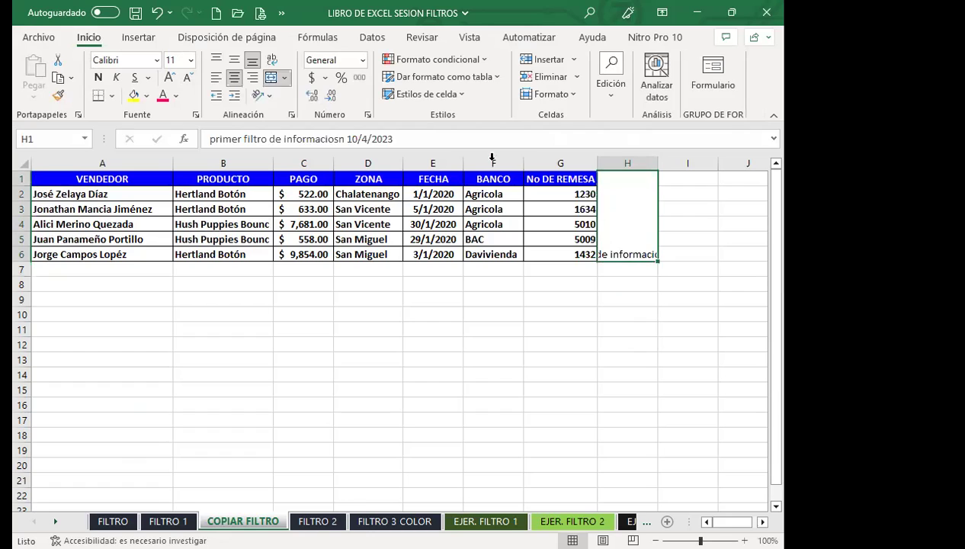
left_click(275, 75)
left_click(371, 316)
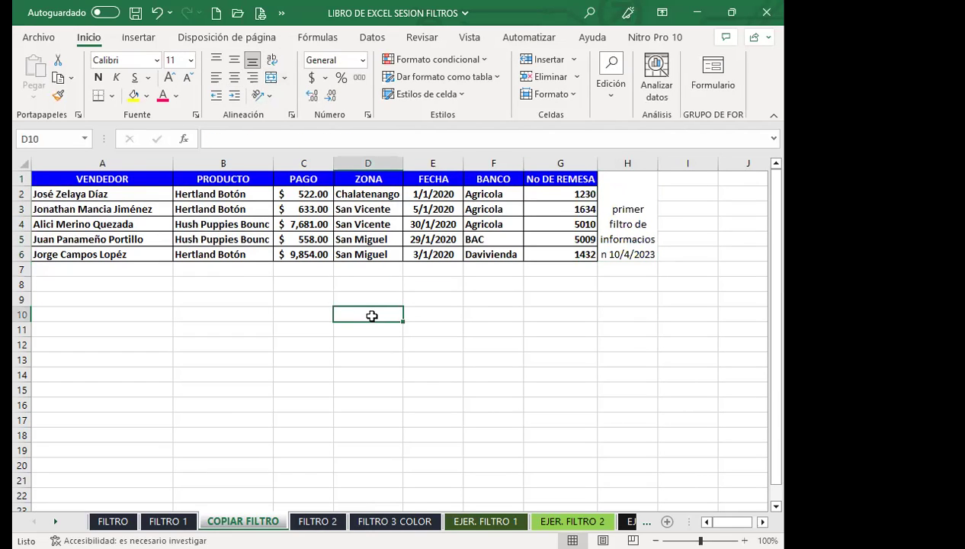
left_click(489, 334)
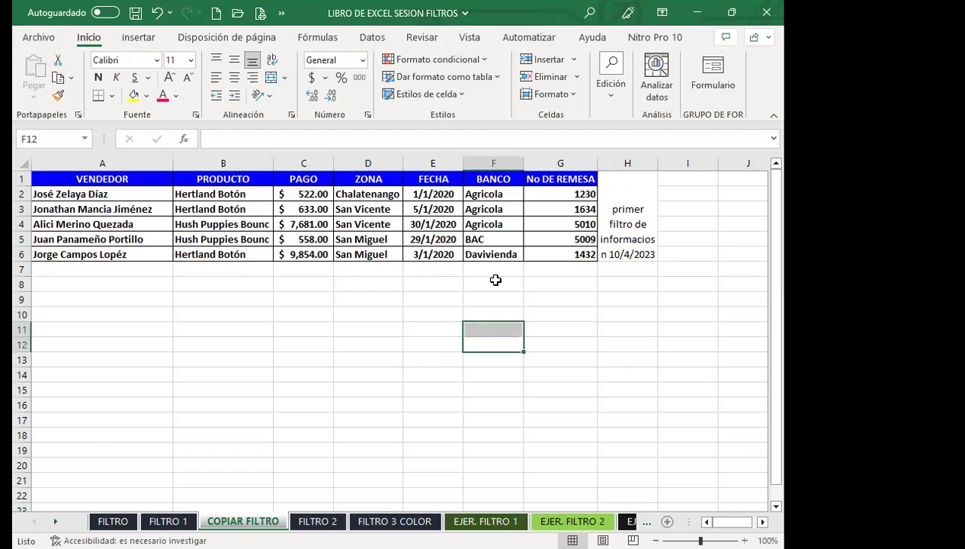
left_click(572, 280)
left_click(607, 234)
left_click(366, 238)
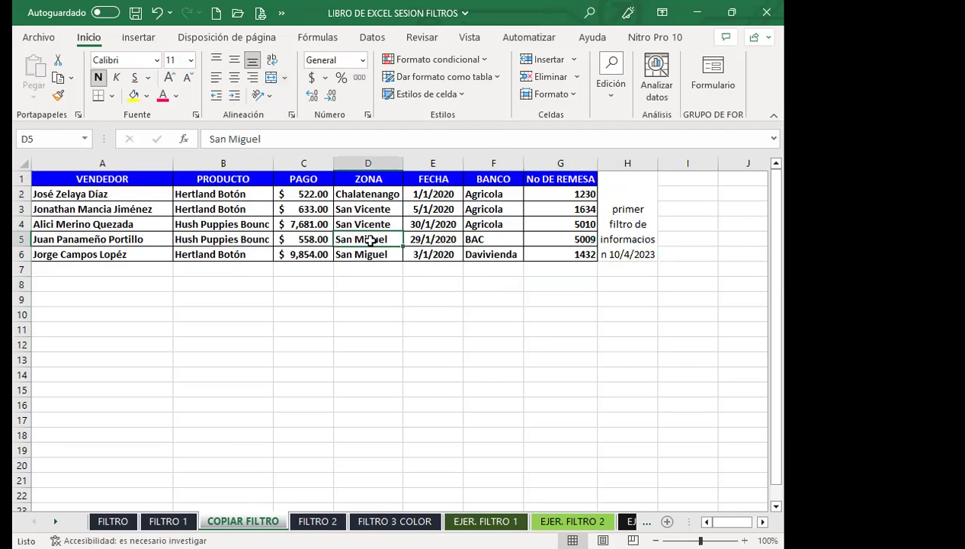
left_click(289, 235)
left_click(241, 234)
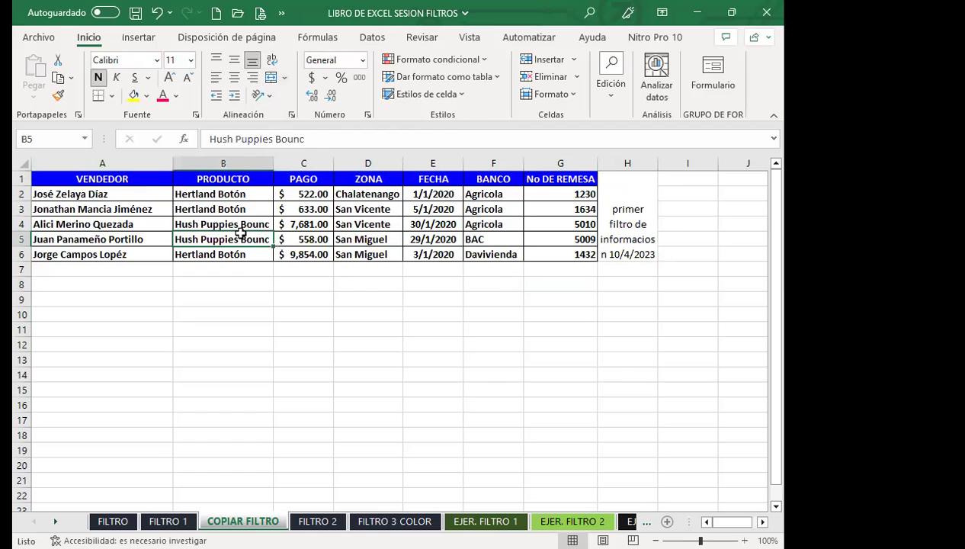
left_click(294, 225)
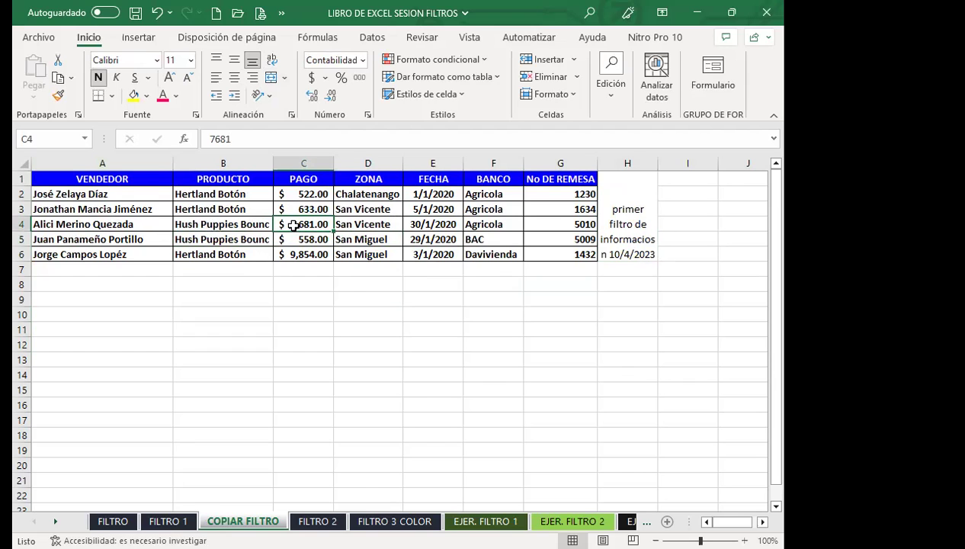
Step: Return to the FILTRO sheet at row 1 and select cell C12 to deselect the image
left_click(112, 521)
scroll(252, 302, "up", 8)
scroll(259, 301, "up", 9)
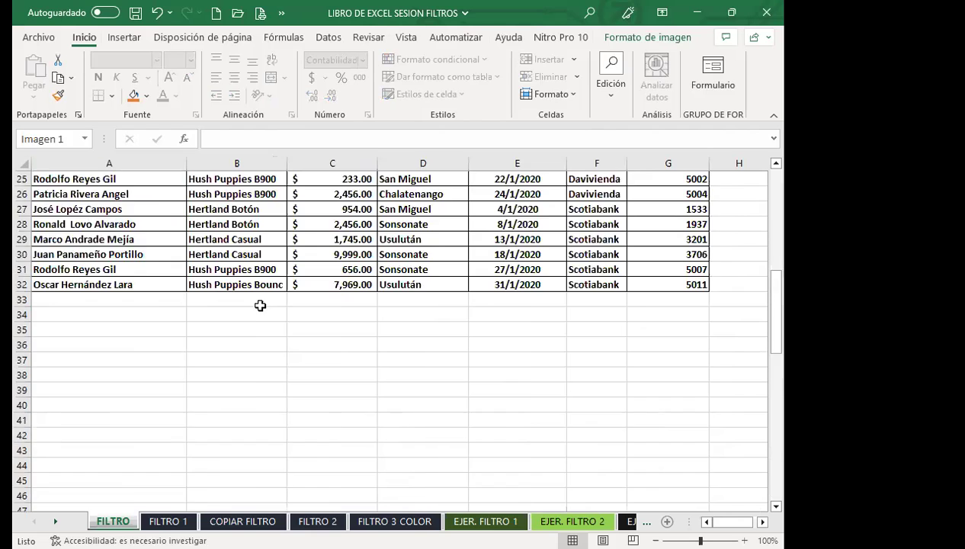
scroll(267, 316, "up", 8)
left_click(311, 341)
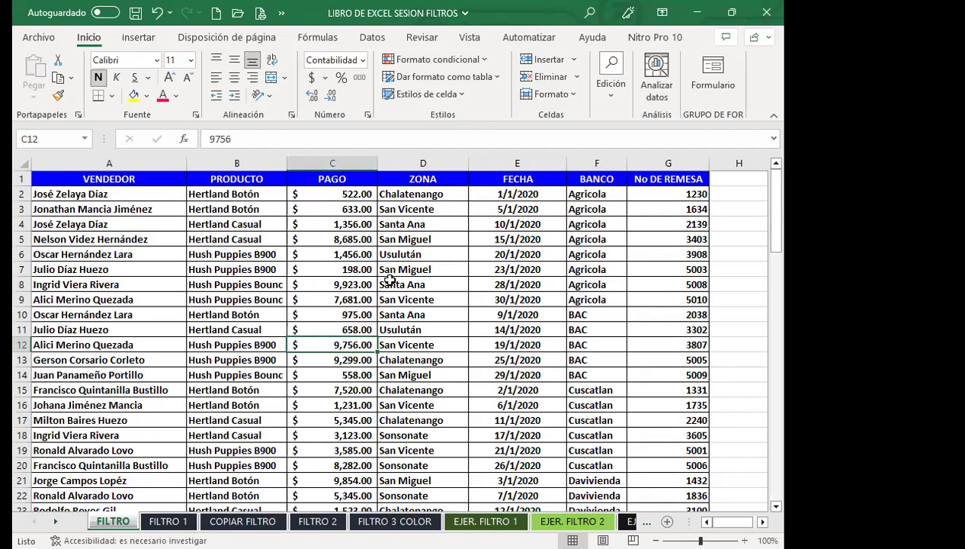
Step: Select PRODUCTO and PAGO cells in the FILTRO sales table and look over the Datos commands
left_click(225, 179)
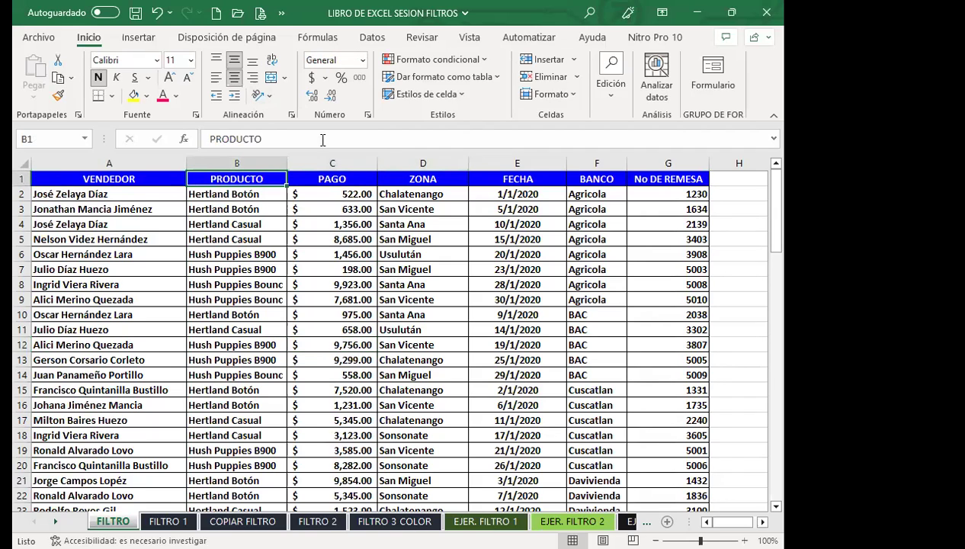
left_click_drag(352, 273, 336, 254)
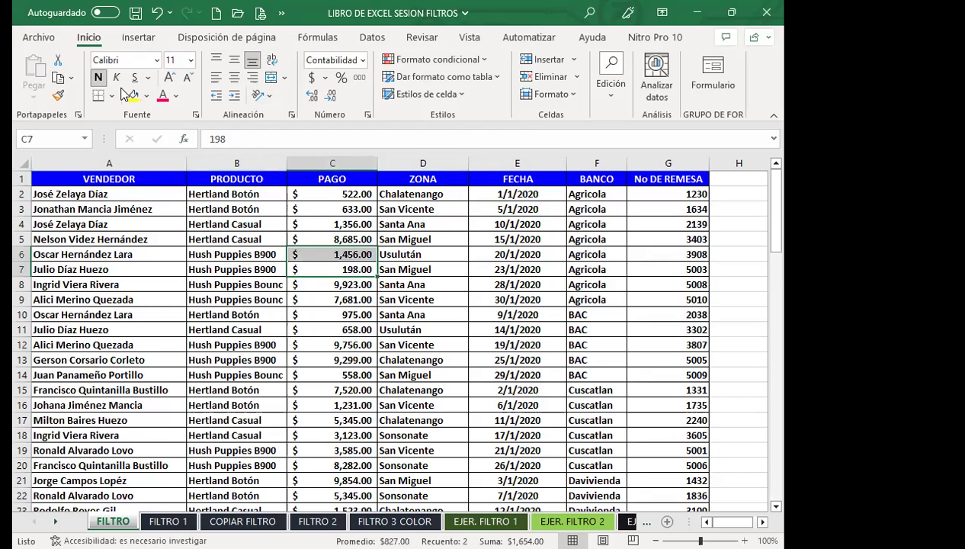
left_click(226, 207)
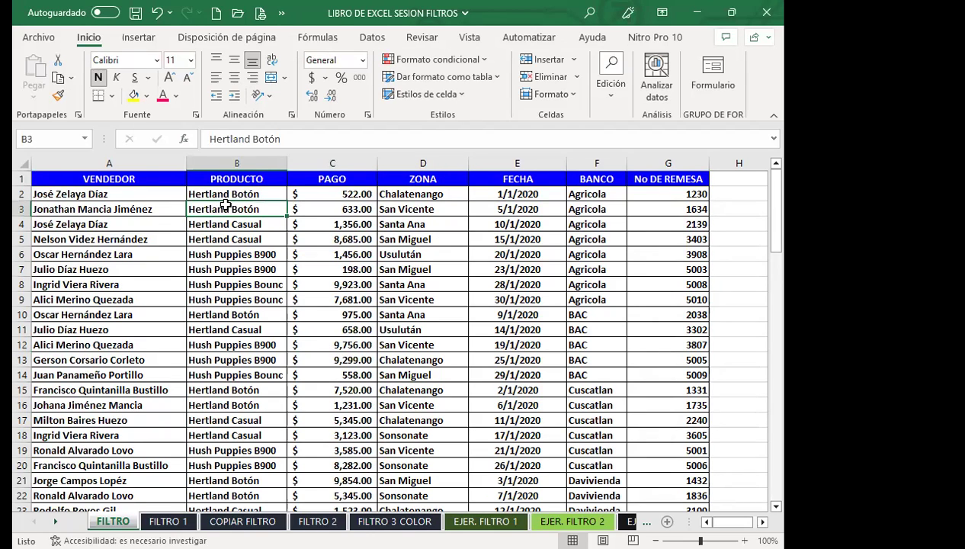
left_click(234, 176)
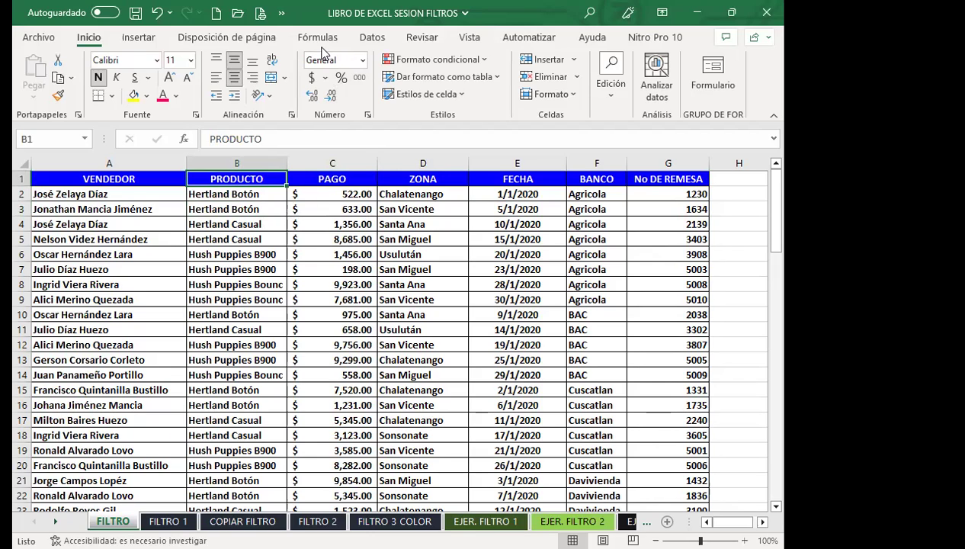
left_click(372, 39)
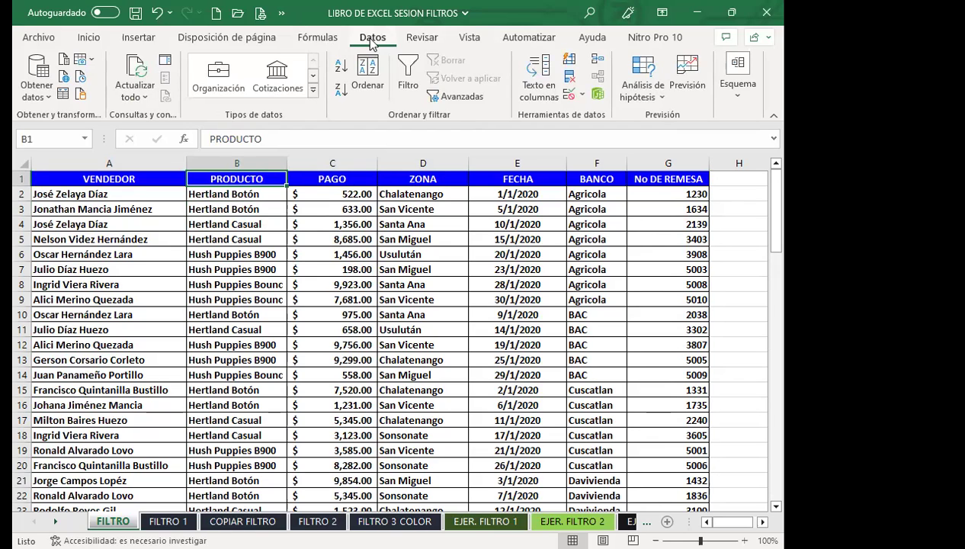
left_click(302, 238)
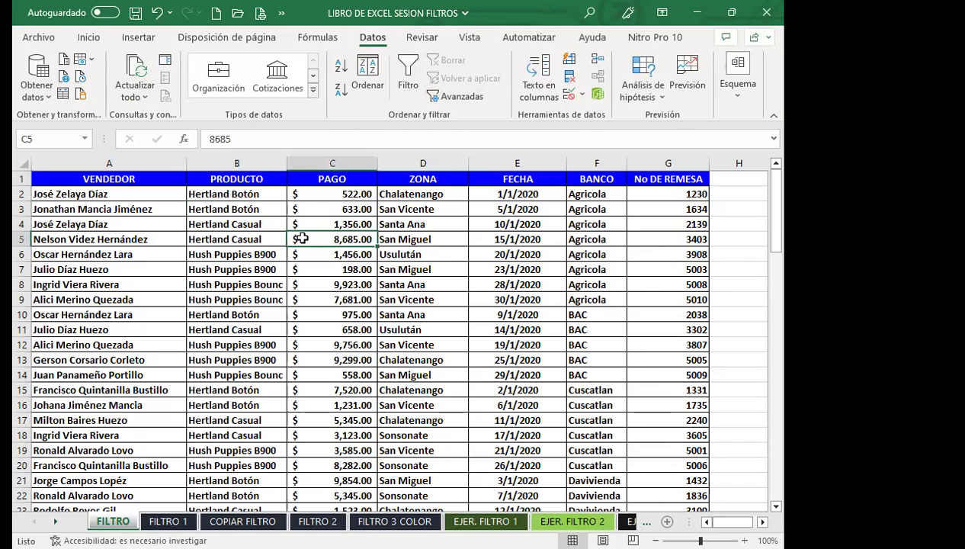
left_click(85, 40)
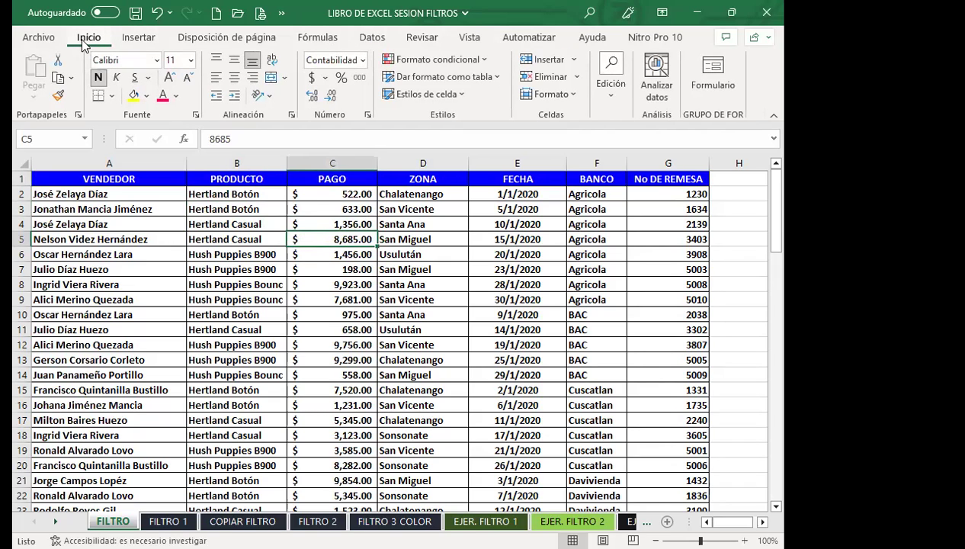
Step: Add filter arrows to the table headers with Ctrl+Shift+L
left_click(611, 91)
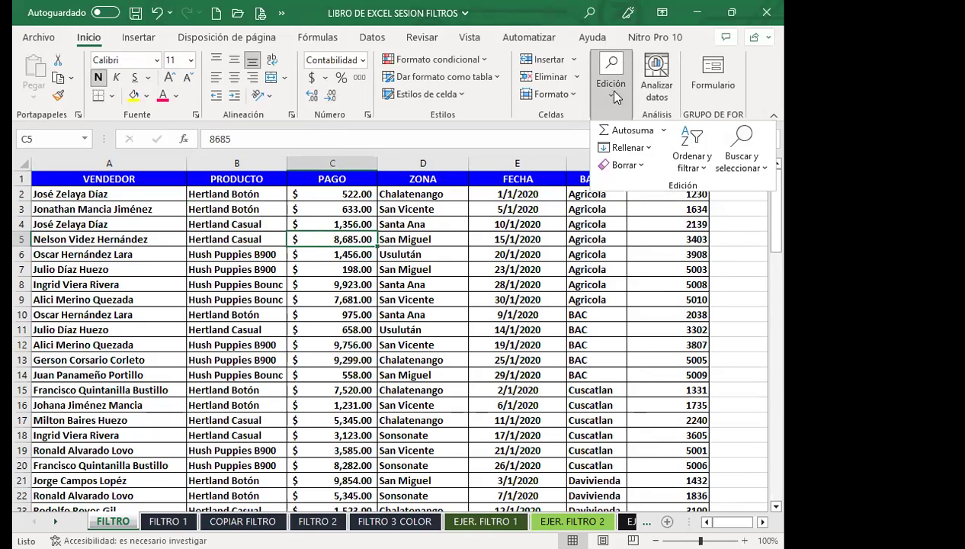
left_click(703, 171)
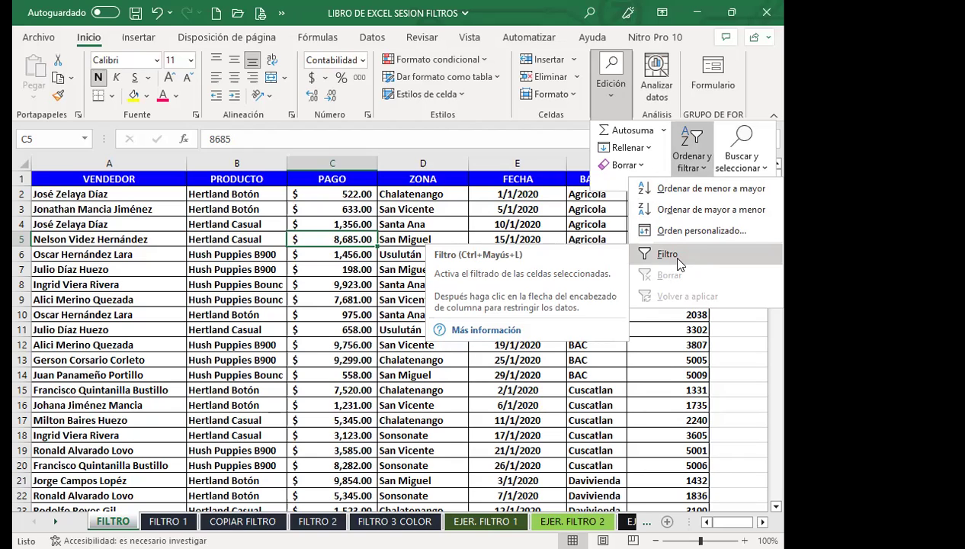
left_click(355, 311)
left_click(366, 203)
left_click(358, 287)
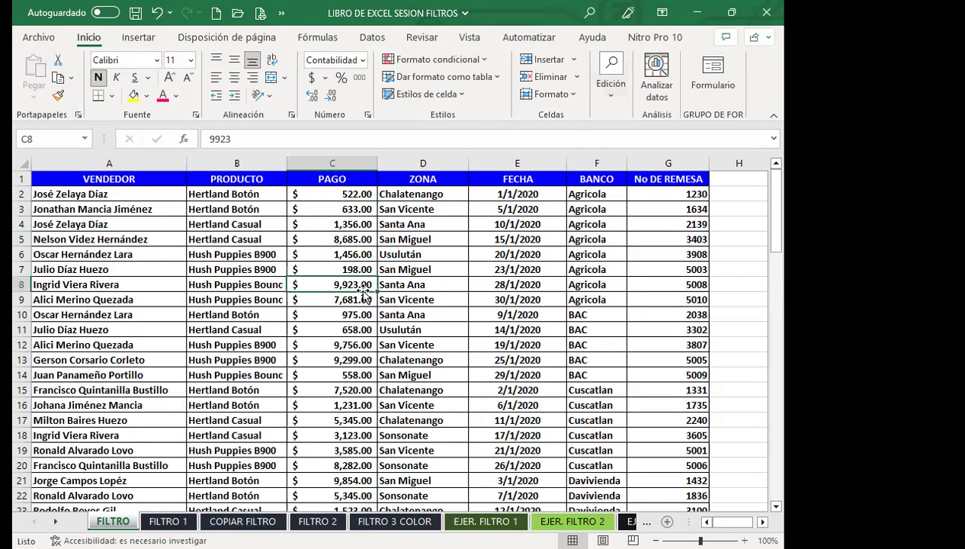
key("ctrl+shift+l")
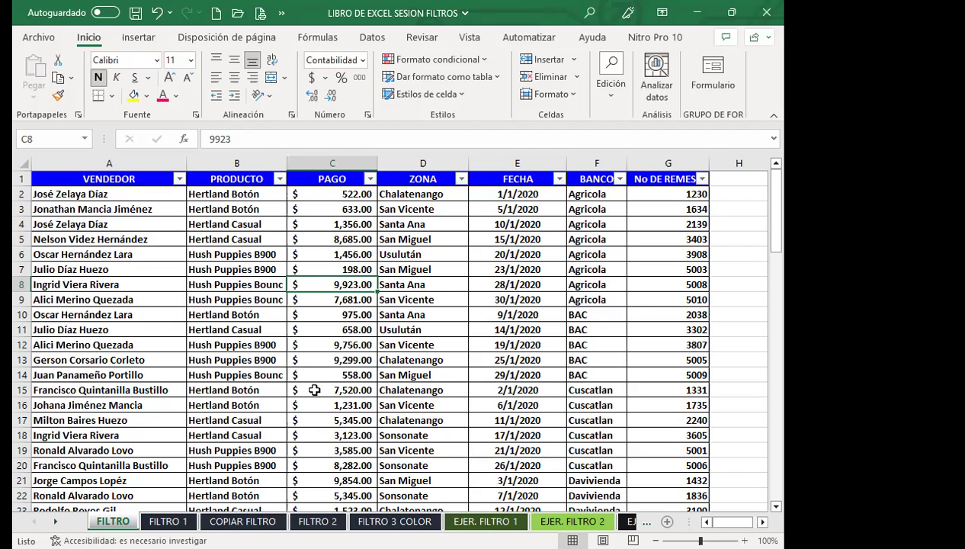
Step: Open the PAGO column's filter list with all payment values still checked
left_click(321, 272)
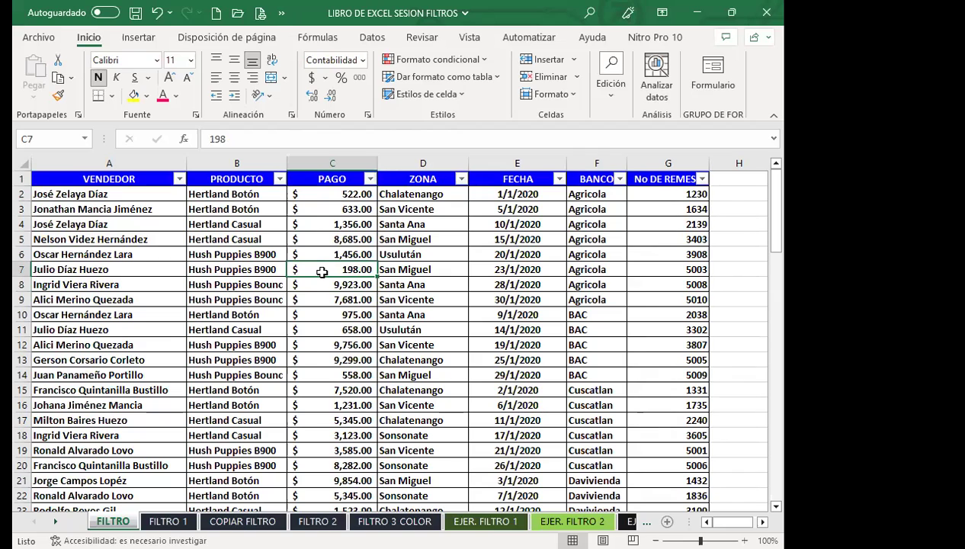
left_click(328, 282)
left_click(330, 267)
left_click(609, 87)
left_click(694, 169)
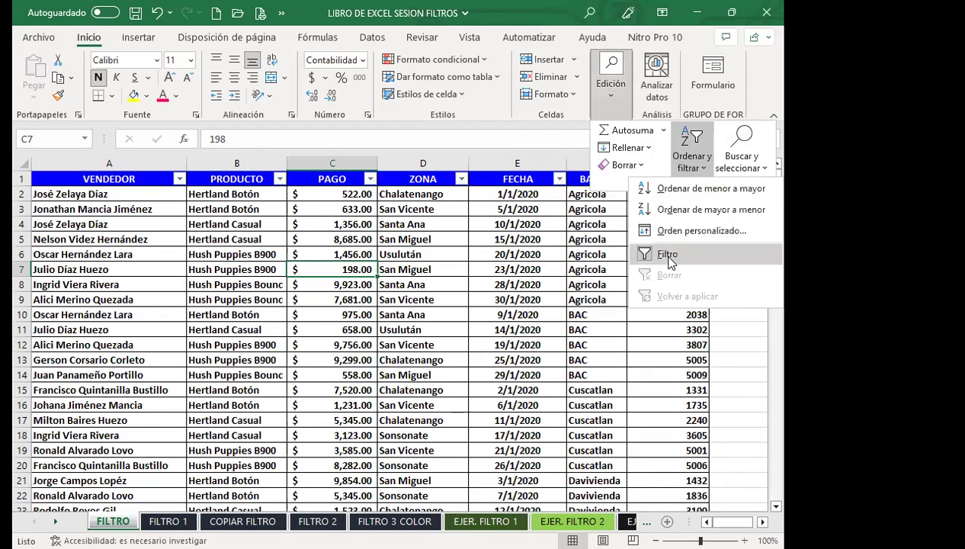
left_click(367, 241)
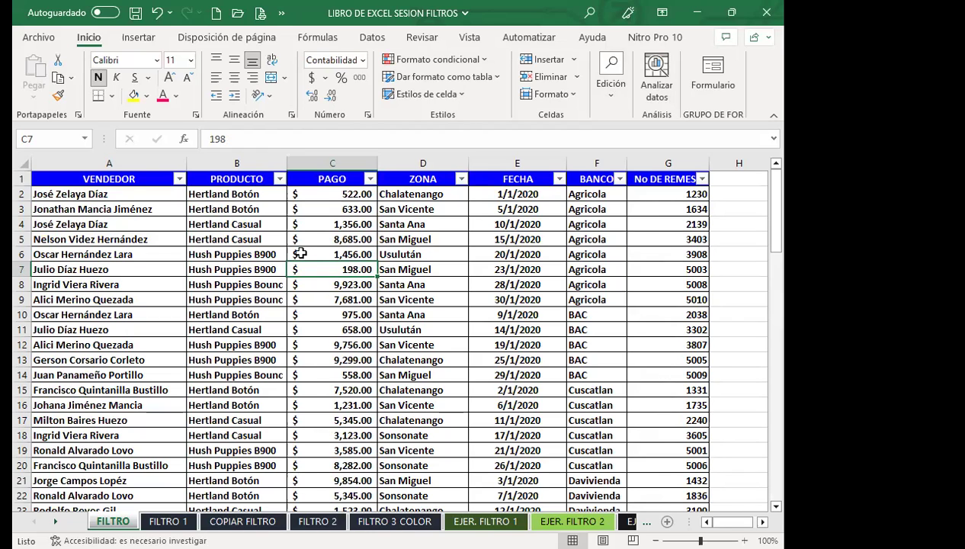
left_click(370, 178)
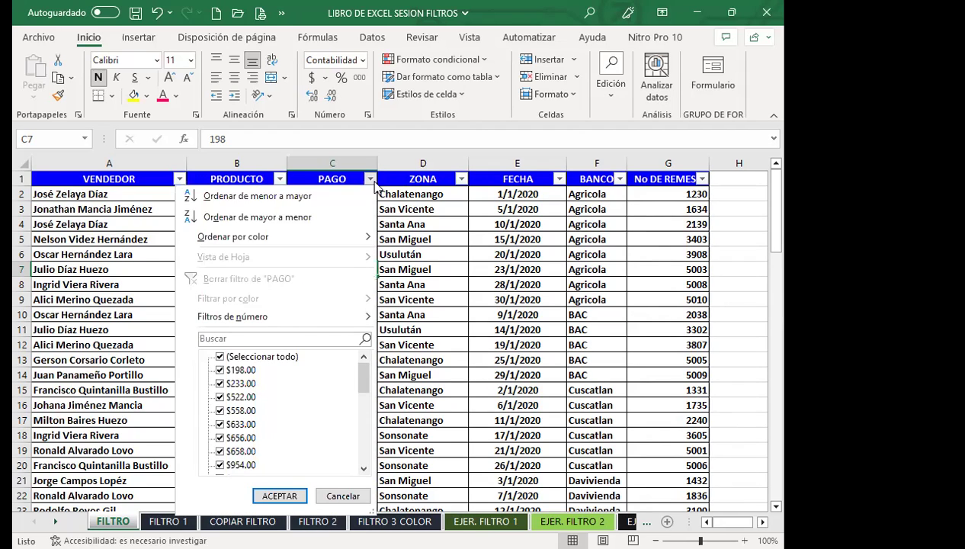
left_click(314, 321)
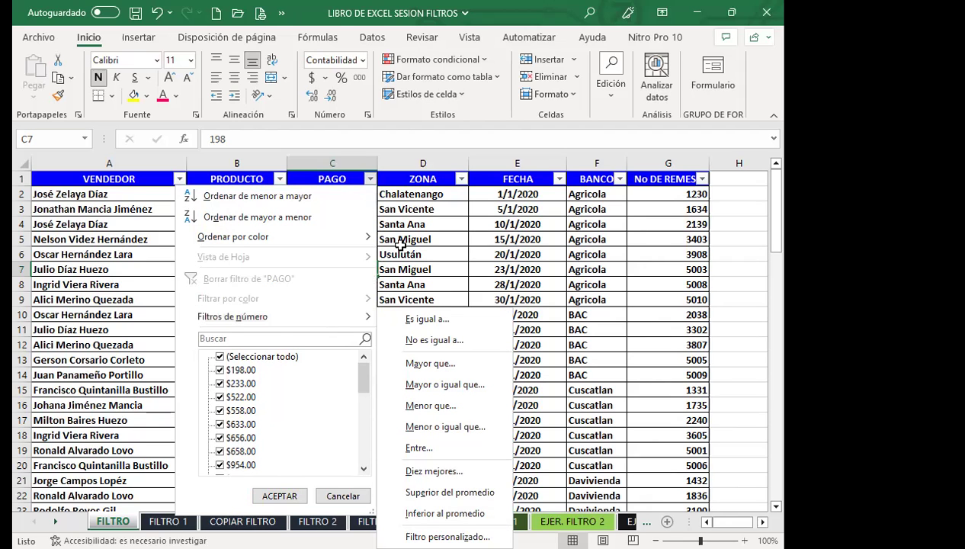
left_click_drag(337, 194, 344, 490)
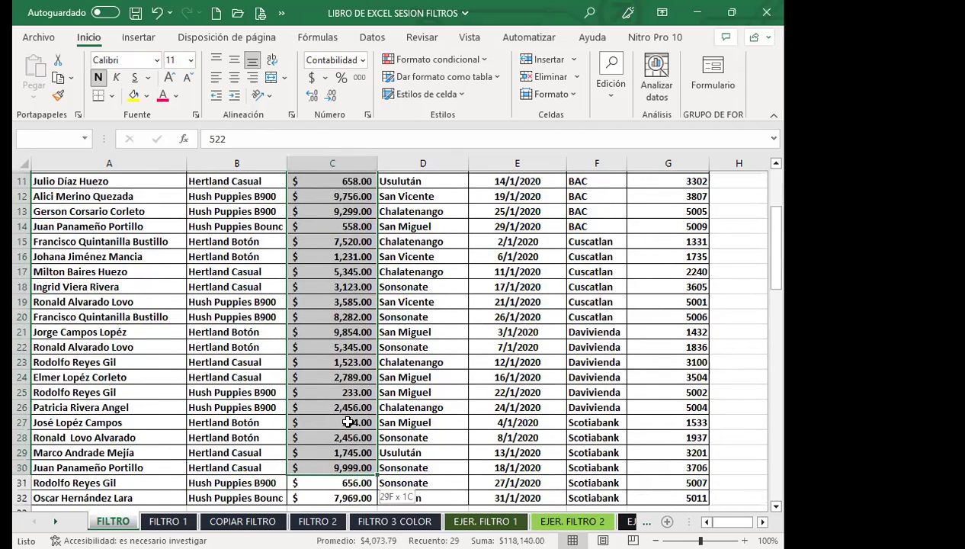
left_click_drag(347, 423, 355, 420)
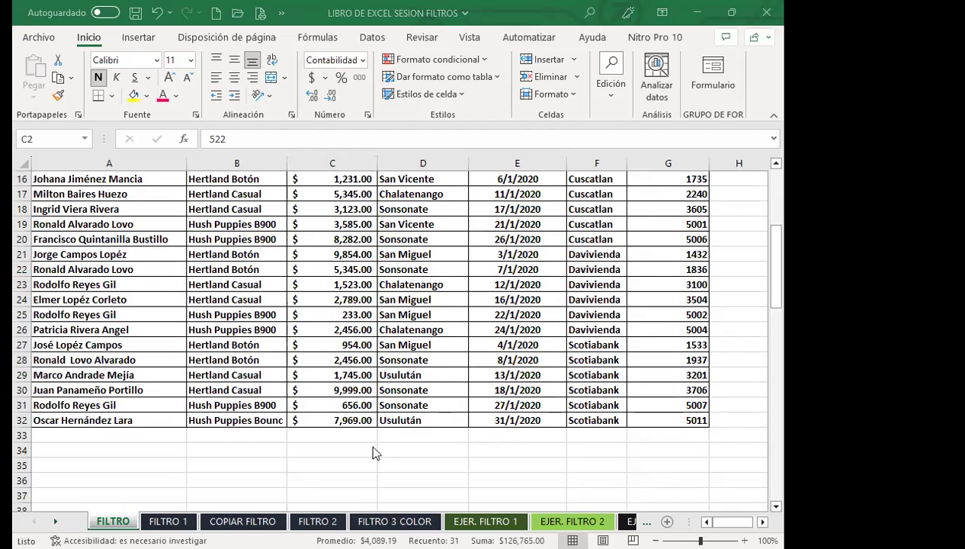
scroll(353, 305, "up", 4)
left_click(401, 361)
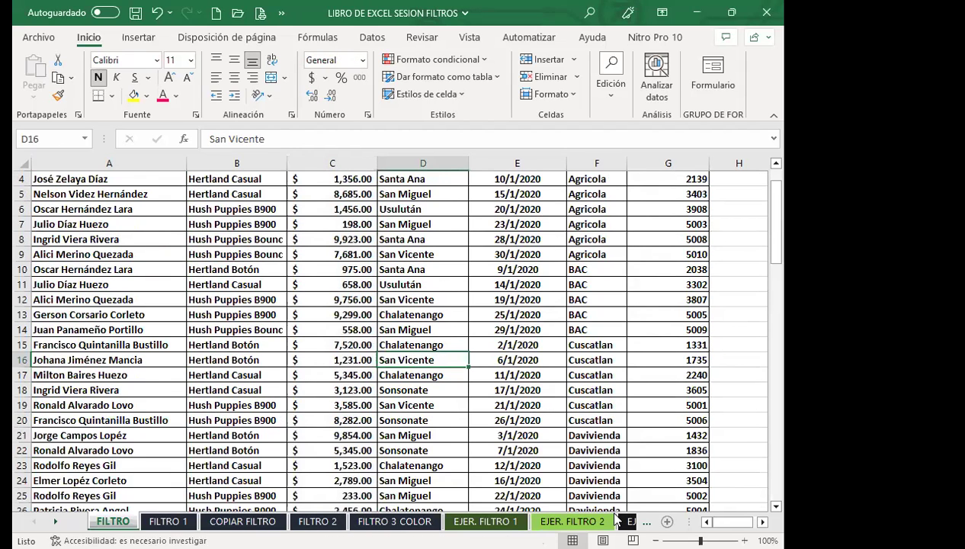
left_click(351, 269)
scroll(377, 183, "up", 1)
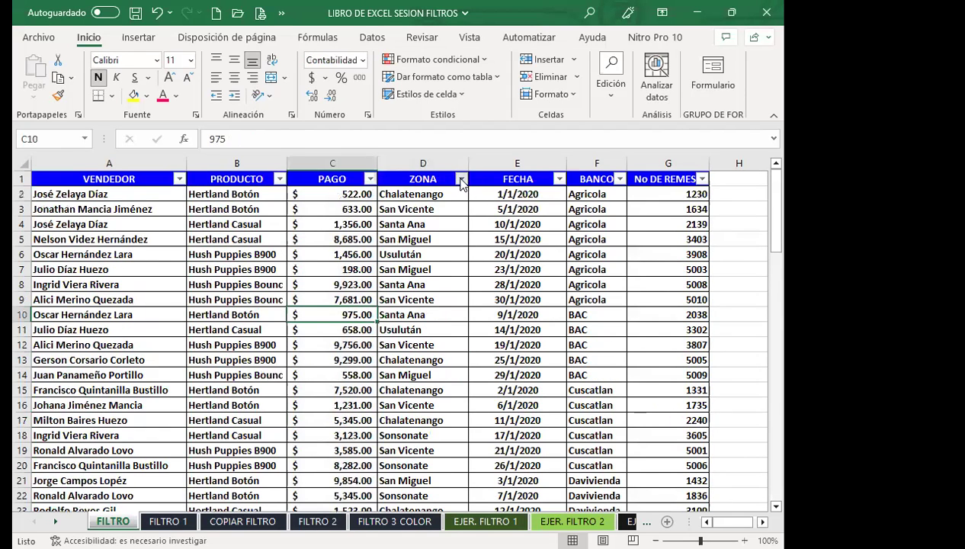
left_click(462, 178)
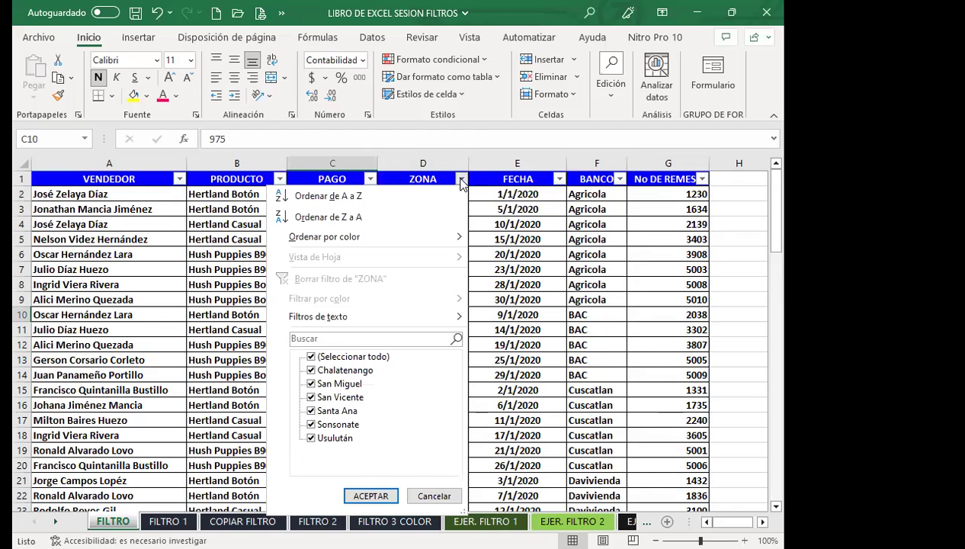
left_click(343, 323)
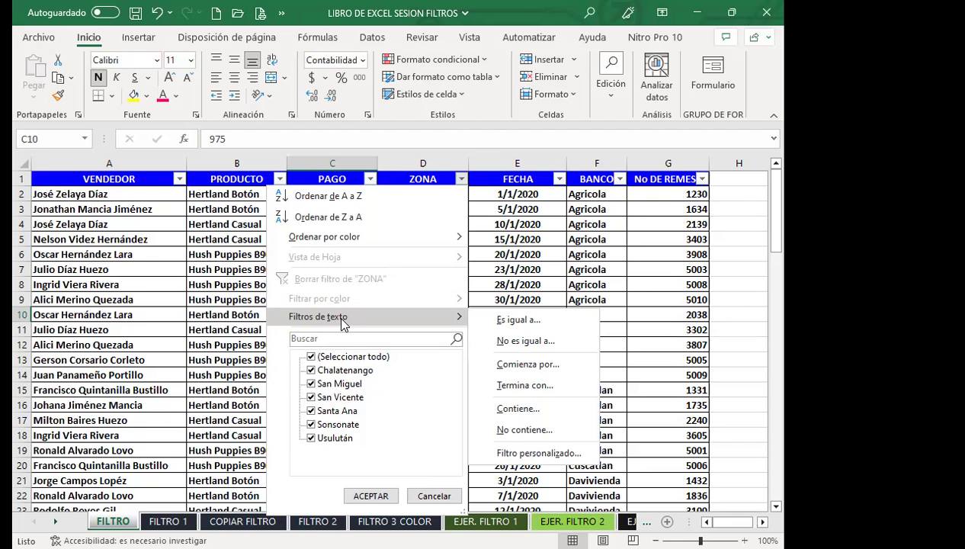
left_click(209, 420)
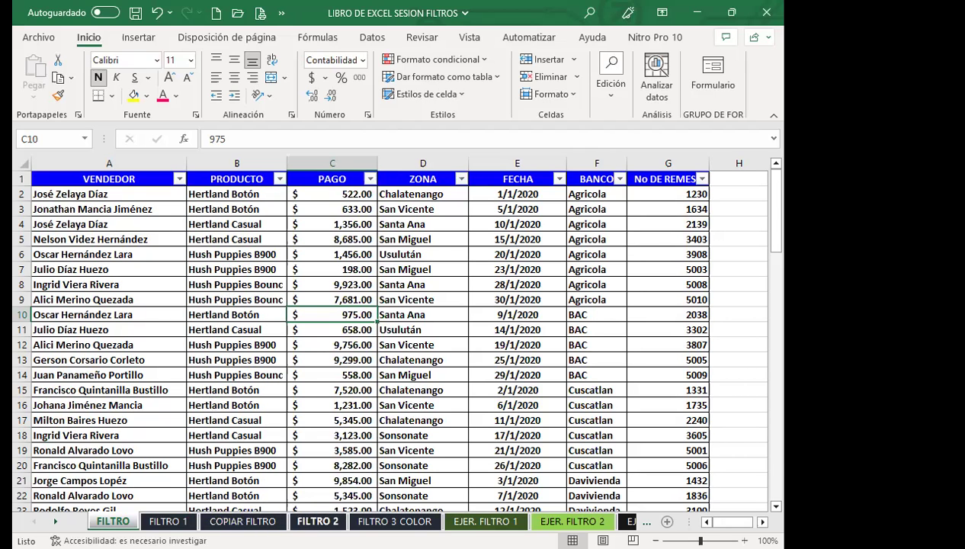
left_click(317, 522)
Step: Browse the FILTRO 2 rows, then add filter arrows to headers VENDEDOR through No DE REMESA with Ctrl+Shift+L
left_click(319, 372)
scroll(305, 351, "up", 2)
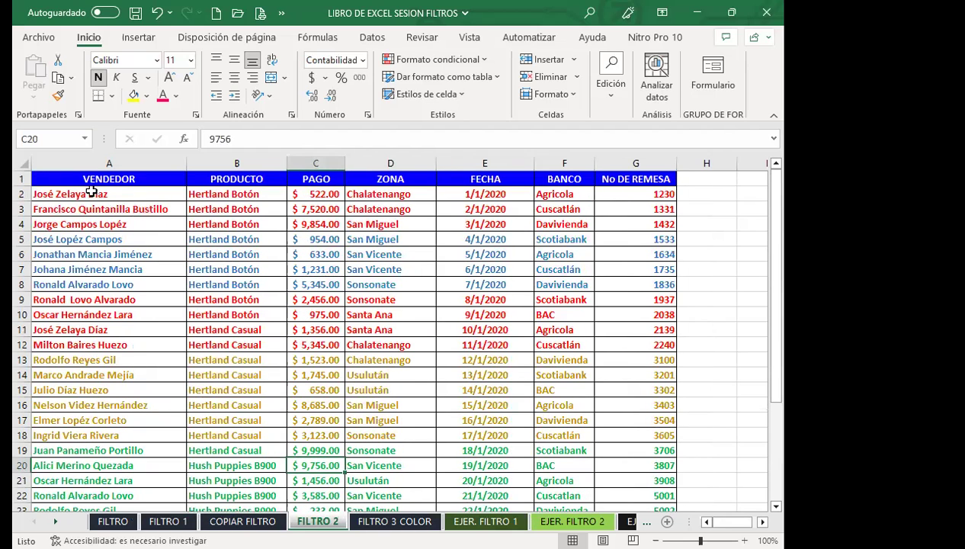
left_click_drag(91, 192, 637, 219)
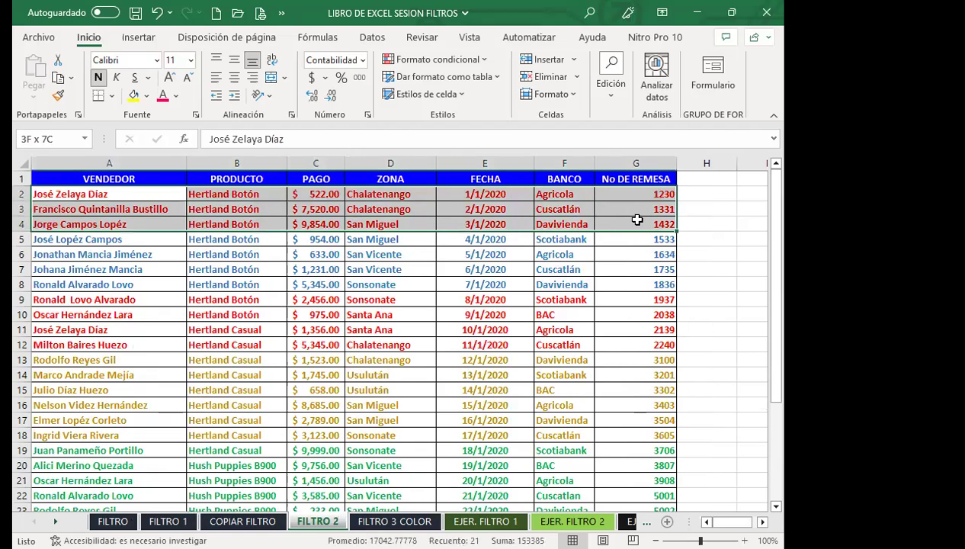
left_click(489, 226)
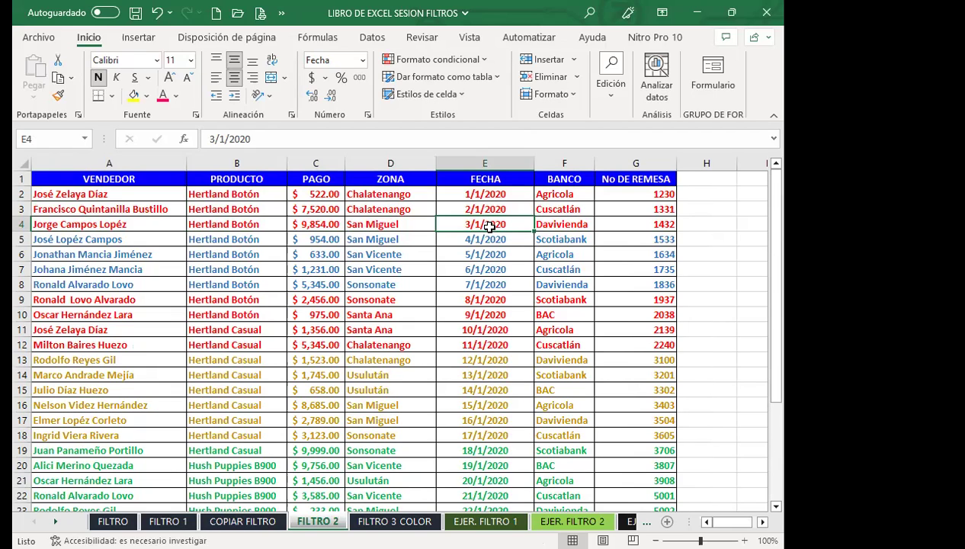
left_click(234, 264)
left_click(222, 340)
left_click(248, 404)
scroll(250, 402, "down", 2)
left_click(231, 390)
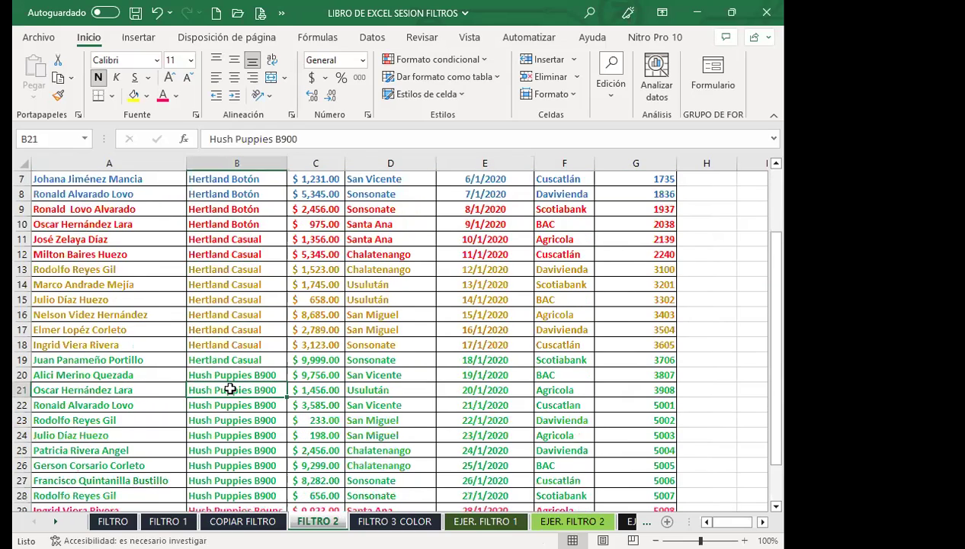
scroll(230, 390, "down", 3)
left_click(235, 403)
scroll(234, 314, "up", 4)
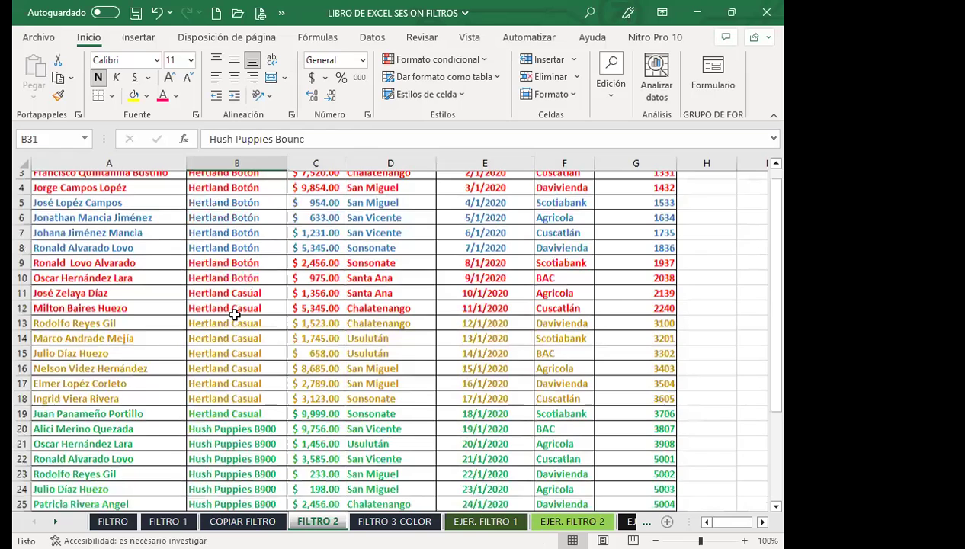
scroll(336, 264, "up", 1)
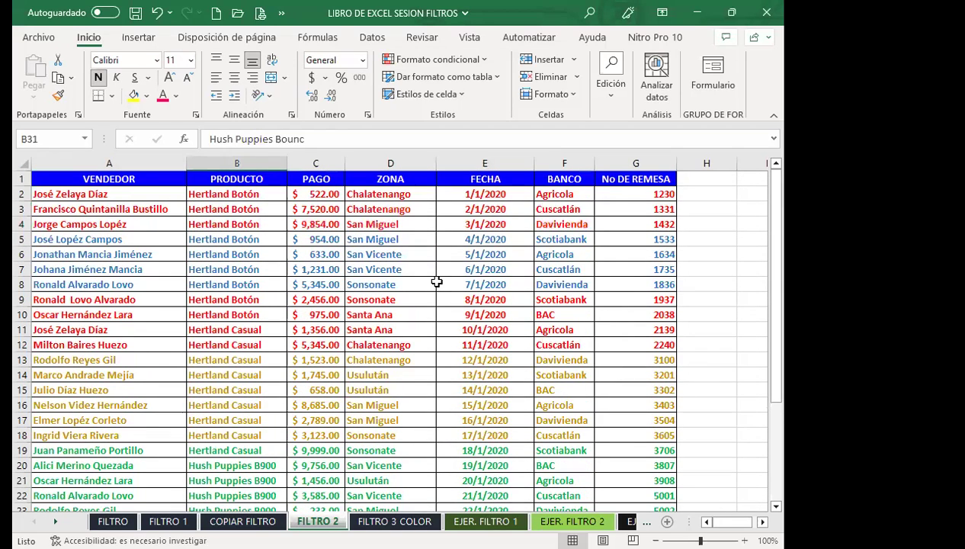
key("ctrl+shift+l")
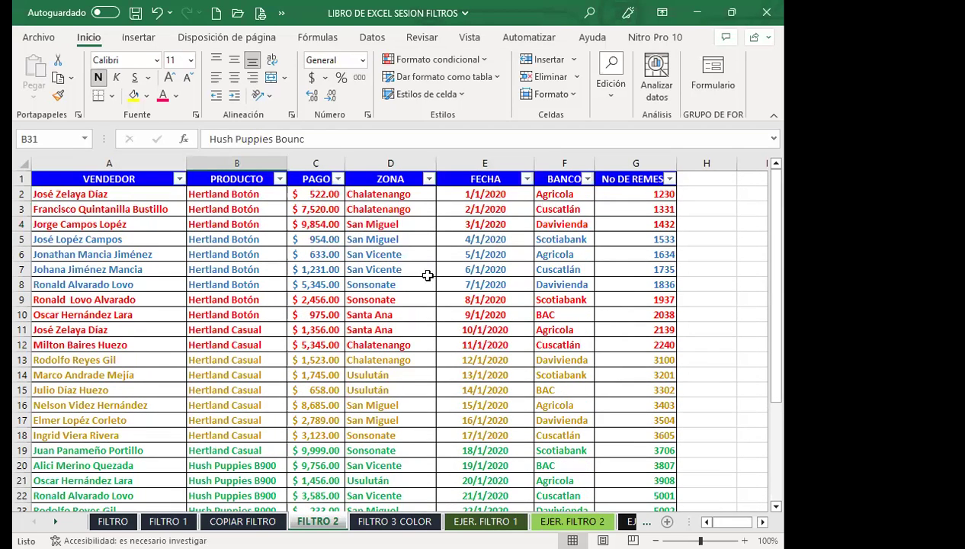
Step: Filter ZONA by font colour, trying red, blue and green before settling on pink (rows 29–32)
left_click(429, 180)
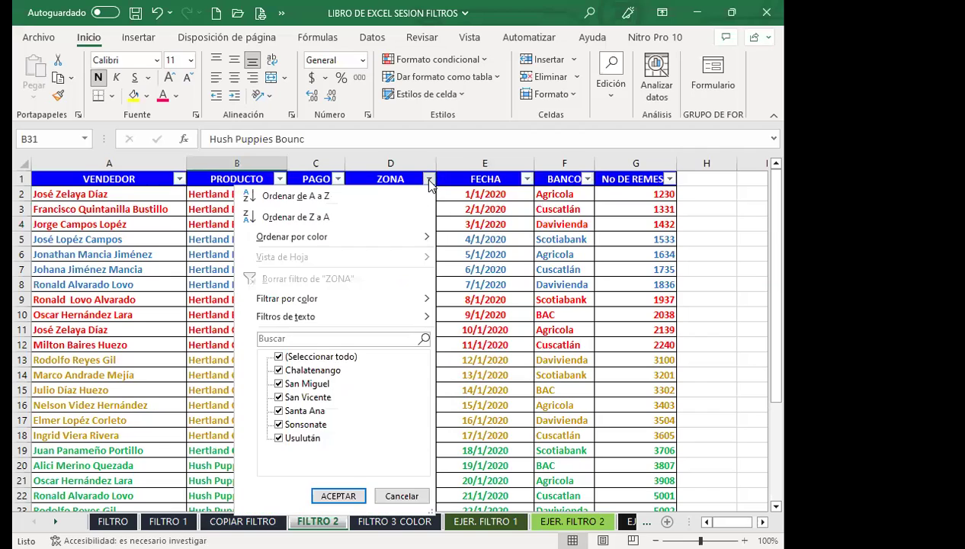
mouse_move(335, 299)
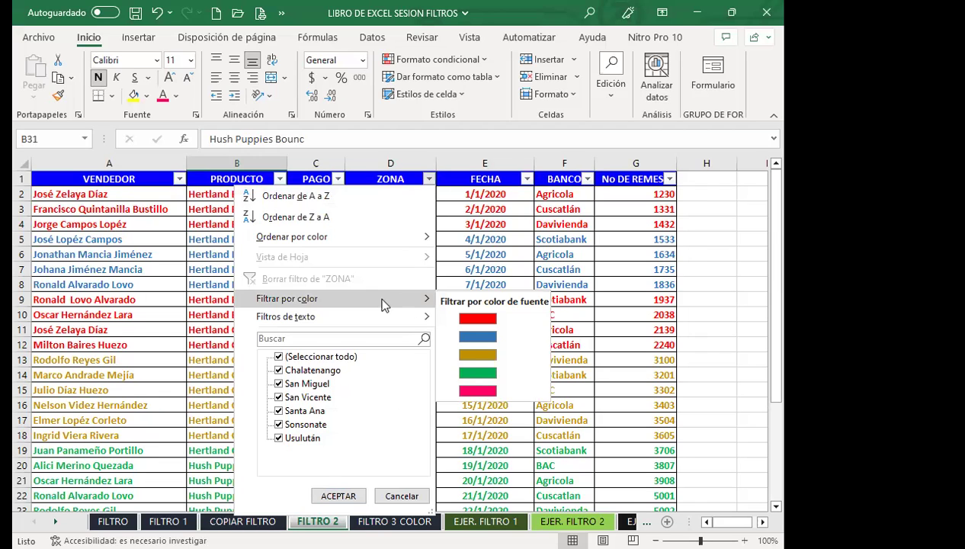
left_click(470, 393)
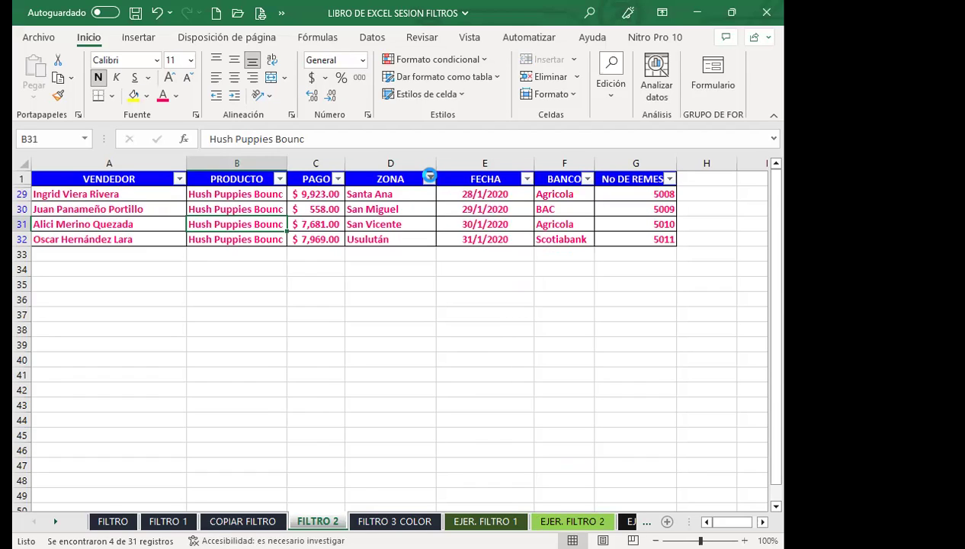
left_click(430, 178)
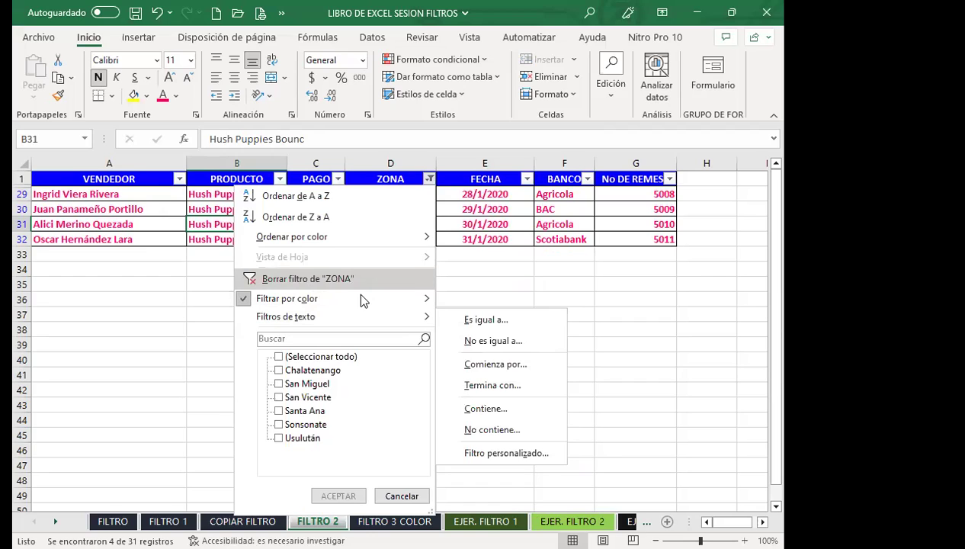
mouse_move(287, 298)
left_click(475, 315)
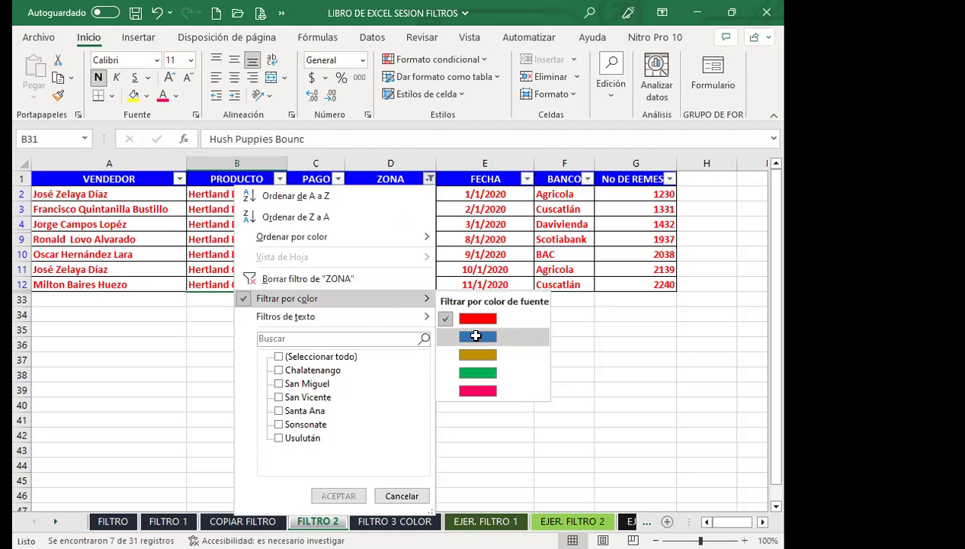
left_click(476, 336)
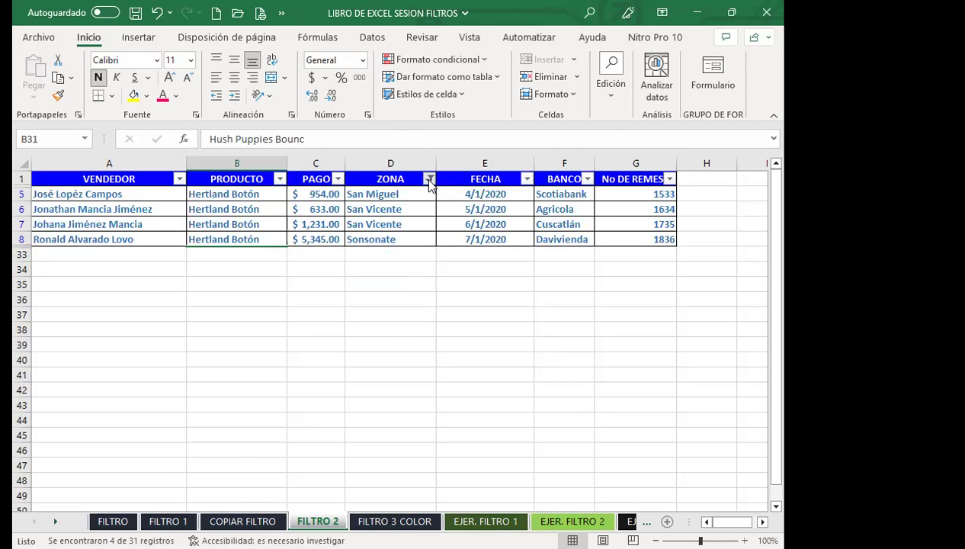
left_click(430, 178)
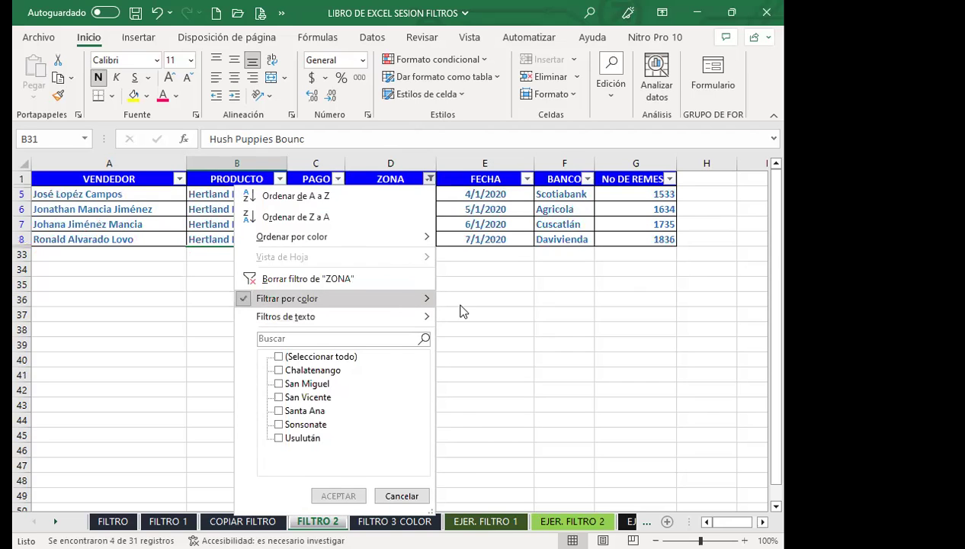
left_click(476, 372)
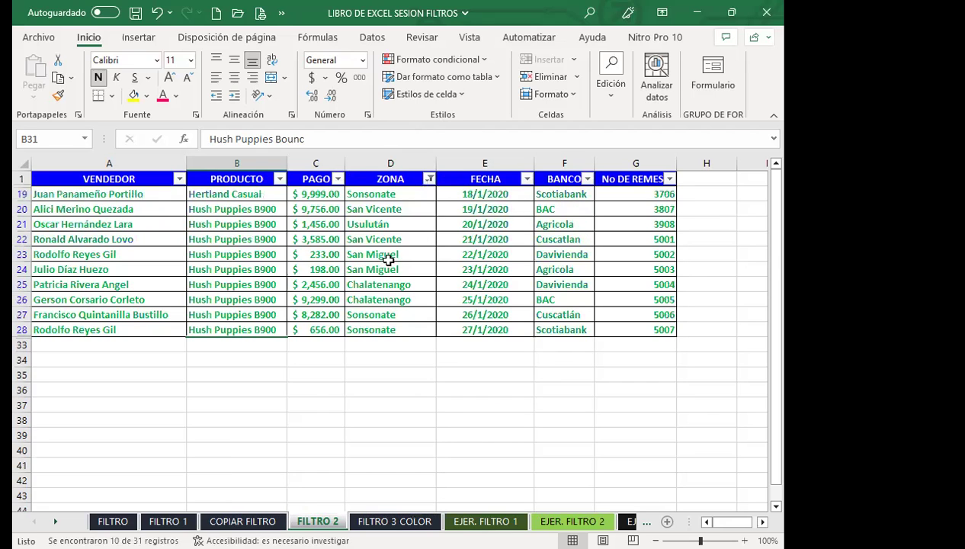
left_click(389, 252)
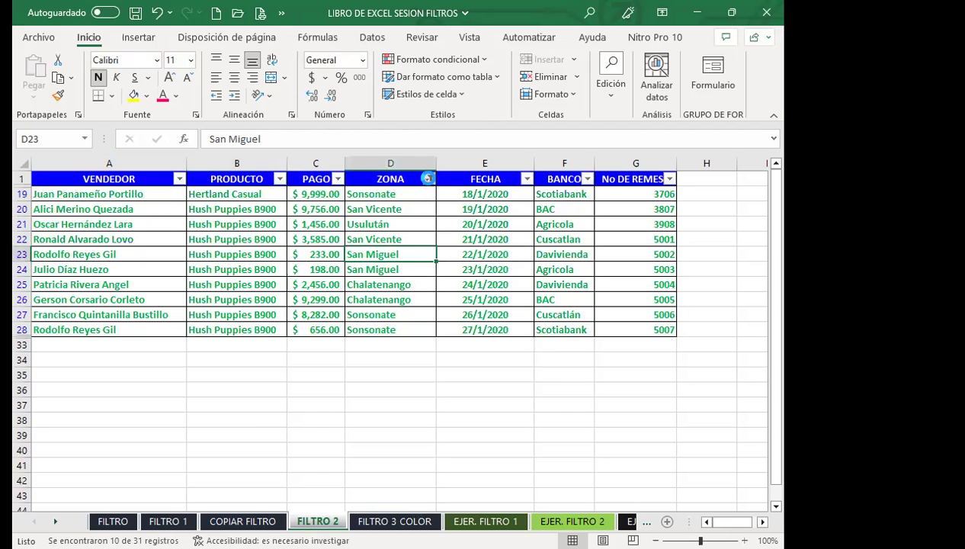
left_click(430, 178)
mouse_move(336, 298)
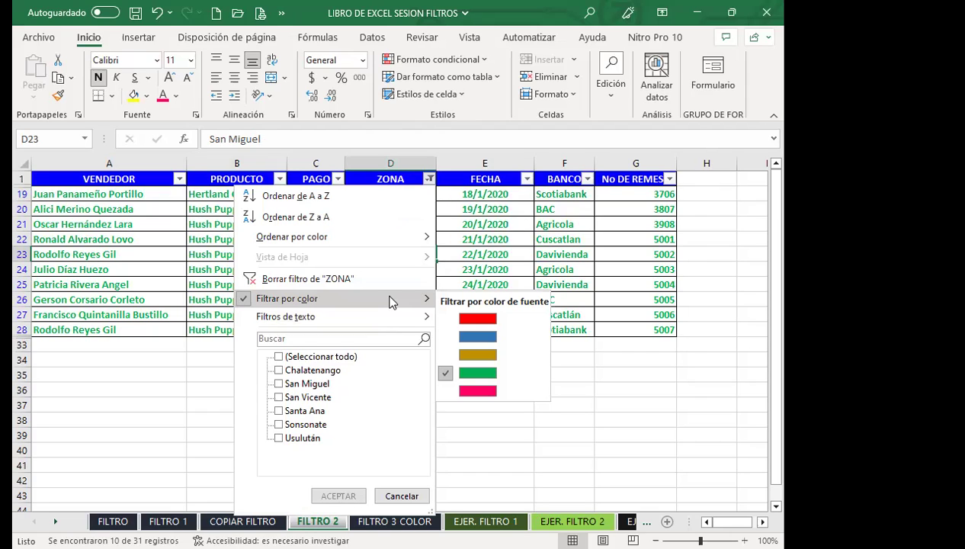
left_click(476, 391)
left_click(403, 211)
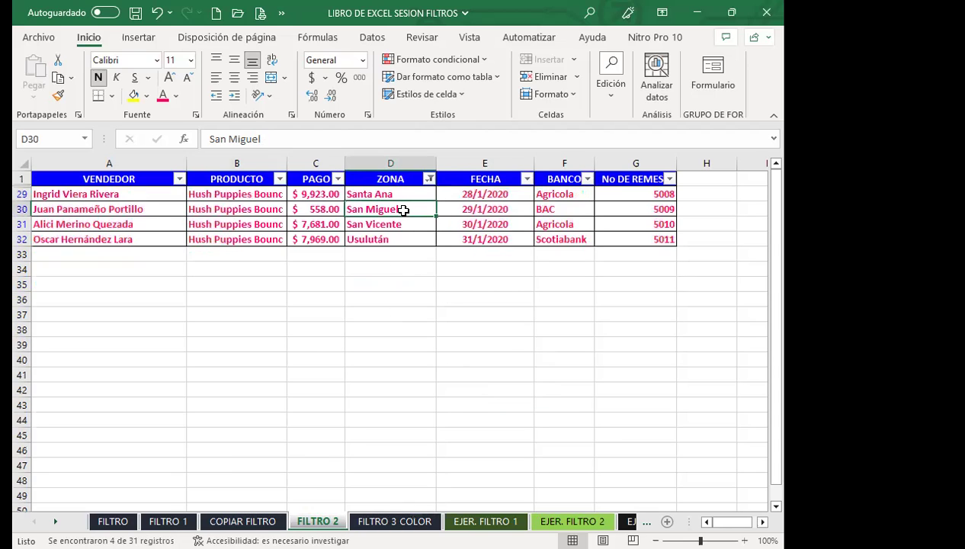
Step: Filter FECHA to exclude 29 and 30 January
left_click(280, 179)
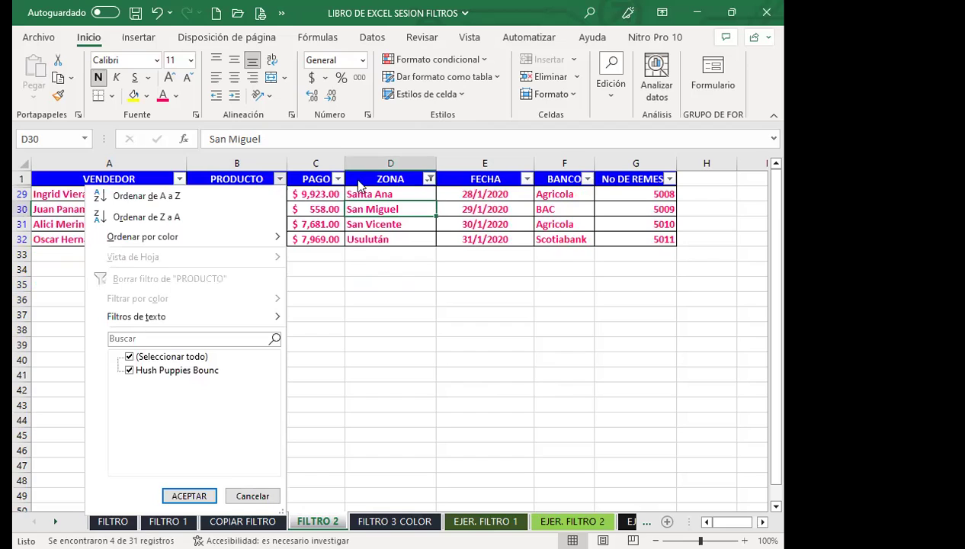
left_click(525, 180)
left_click(525, 180)
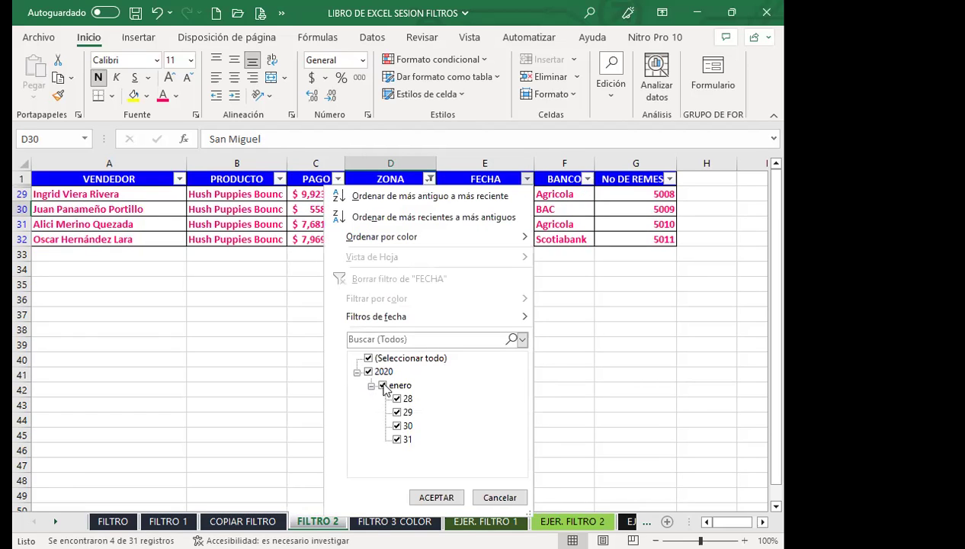
left_click(396, 411)
left_click(397, 426)
left_click(431, 497)
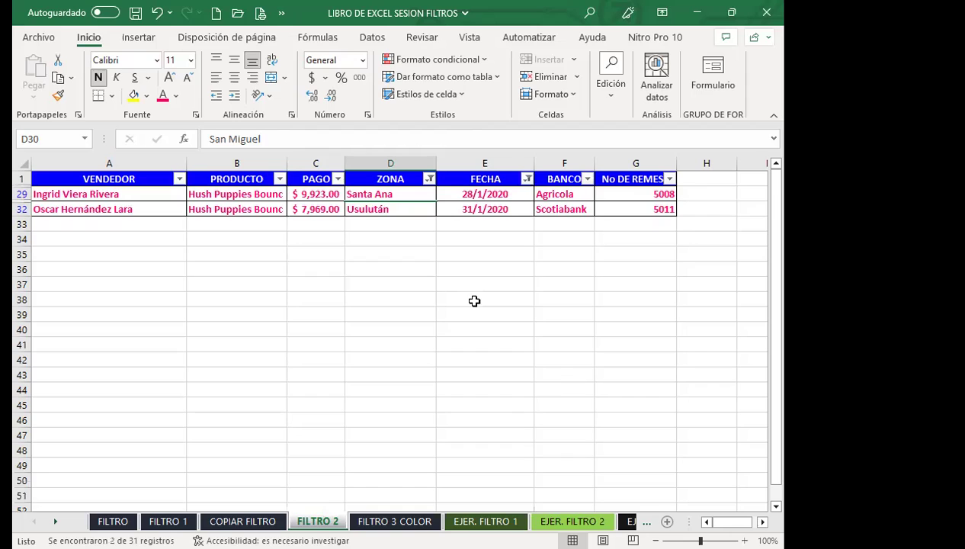
left_click(386, 196)
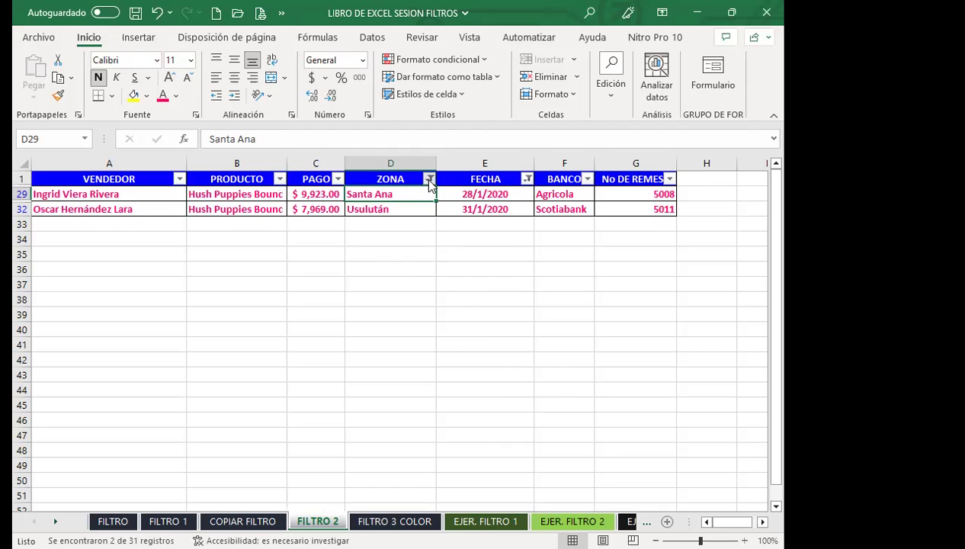
Step: Clear the ZONA pink colour filter and restore all January dates so every row shows
left_click(430, 180)
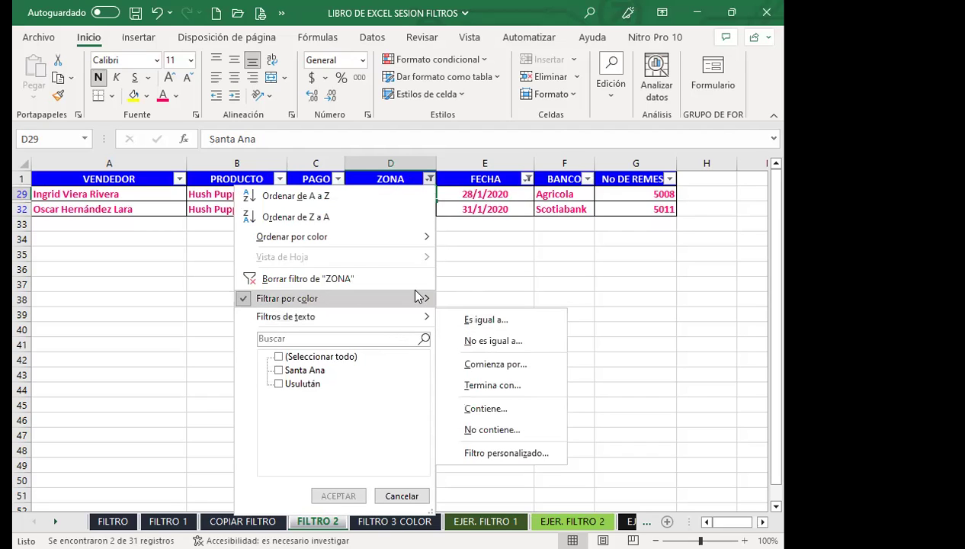
mouse_move(286, 298)
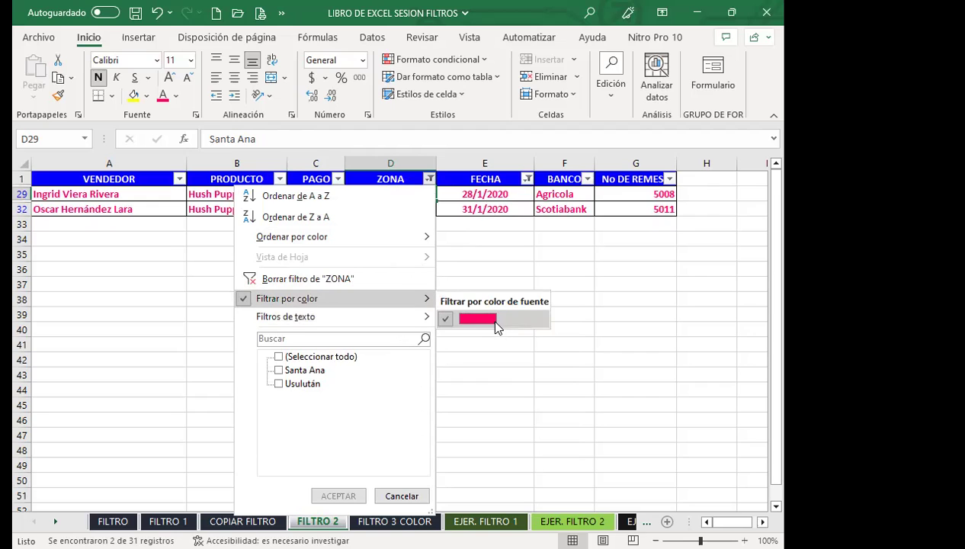
left_click(497, 197)
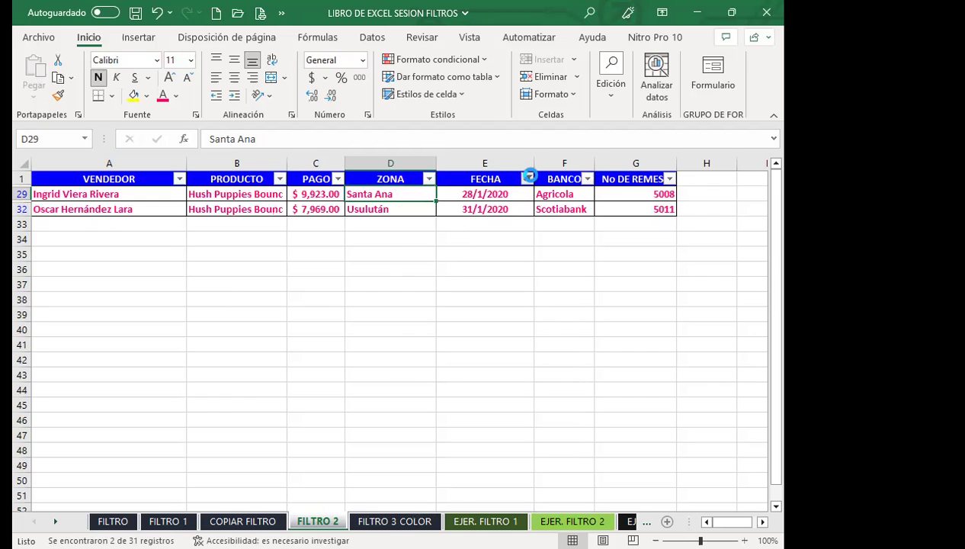
left_click(527, 179)
left_click(382, 371)
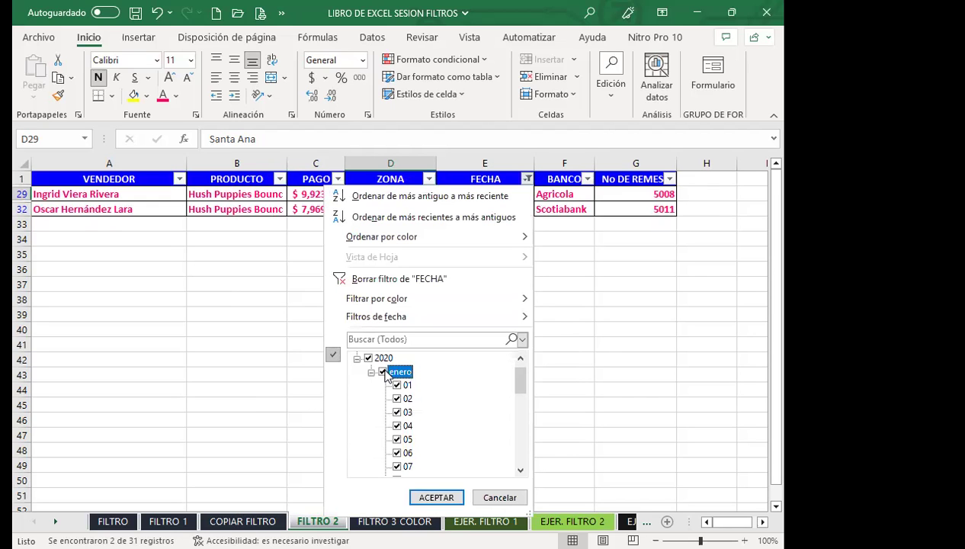
left_click(436, 497)
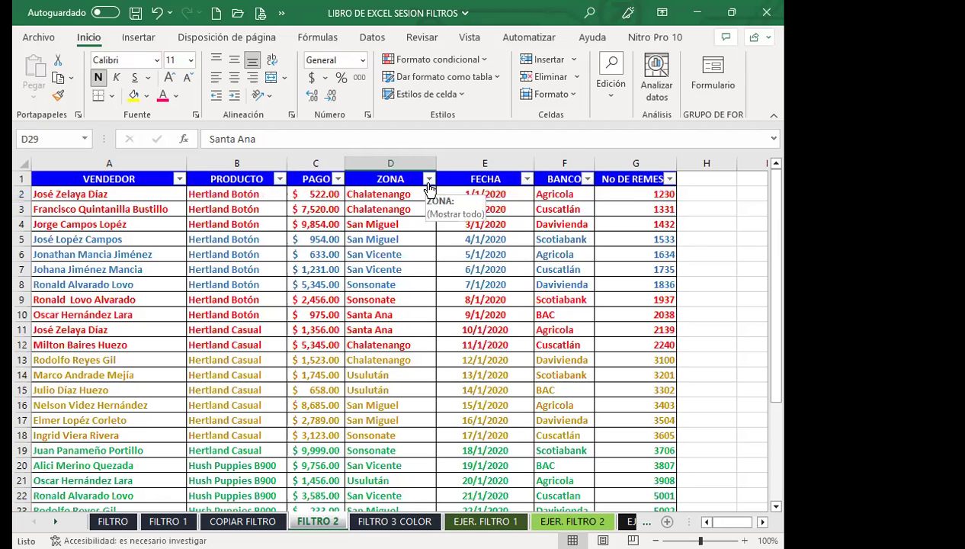
left_click(371, 274)
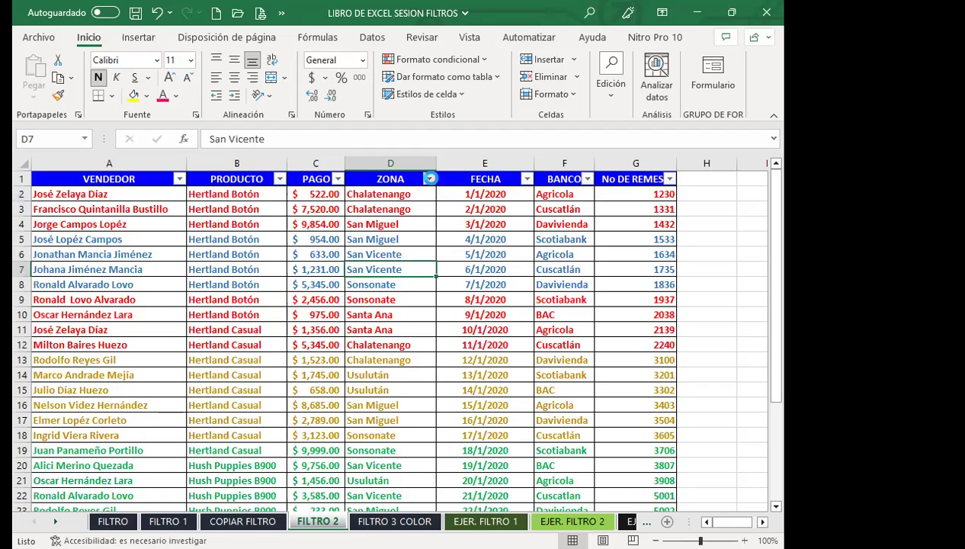
left_click(429, 178)
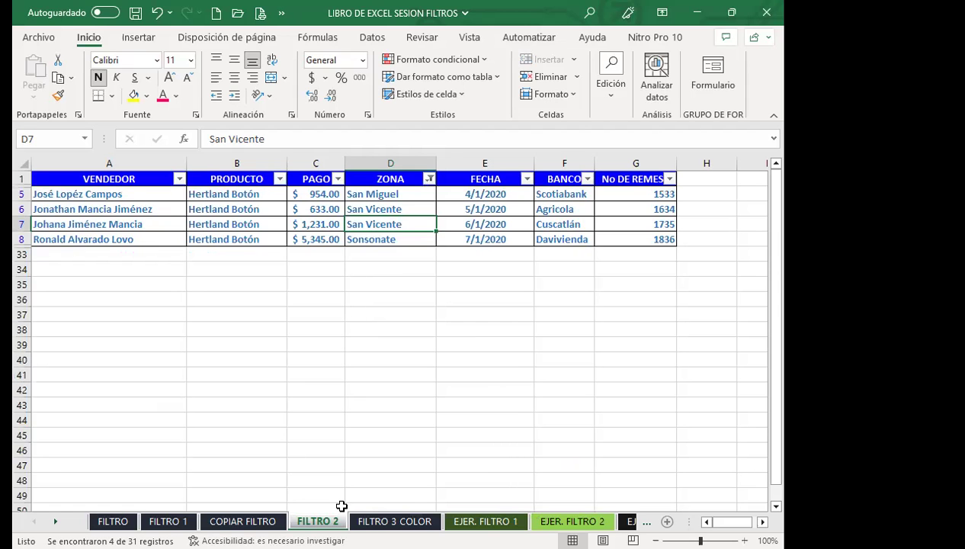
Step: Switch to FILTRO 3 COLOR, look over its coloured rows, and turn on Filtro from Datos
left_click(370, 520)
scroll(334, 354, "up", 4)
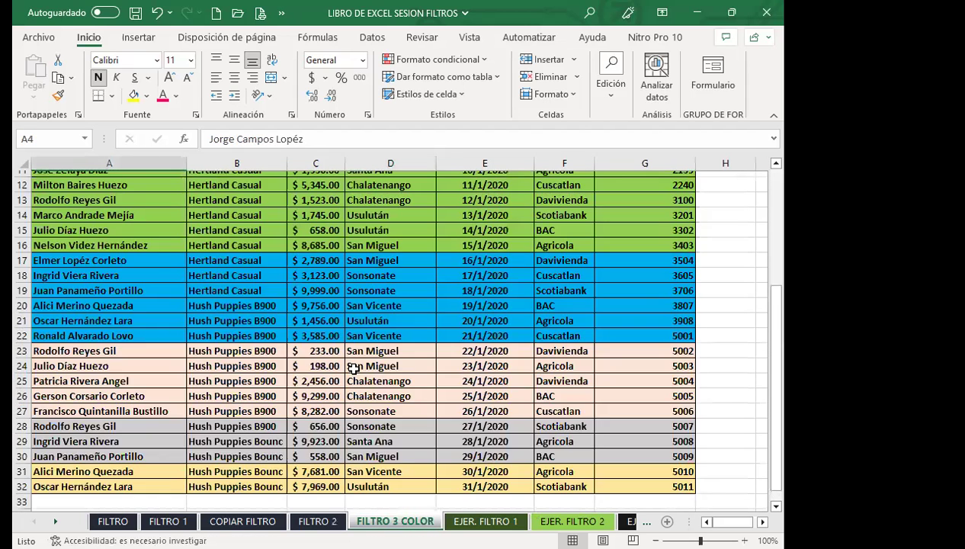
scroll(334, 360, "up", 4)
left_click(254, 318)
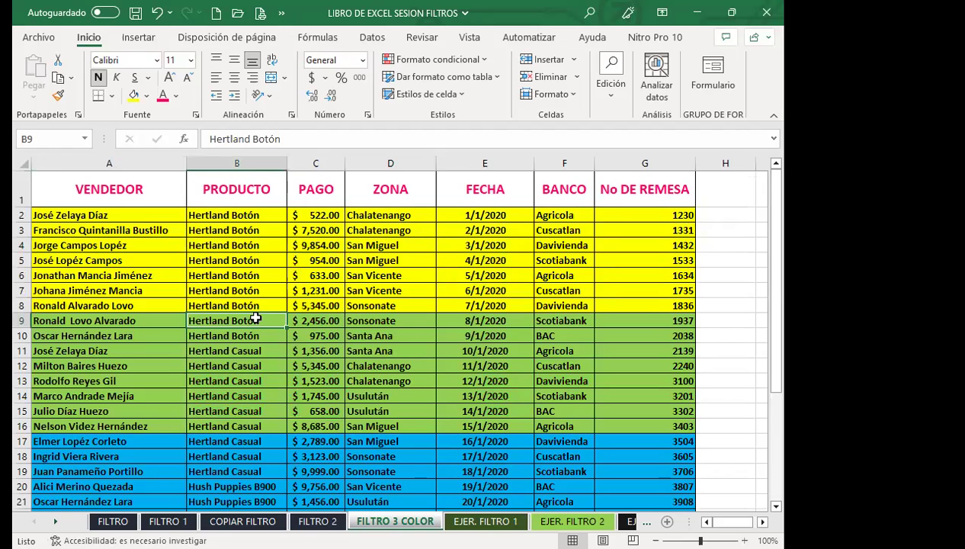
left_click_drag(99, 213, 648, 303)
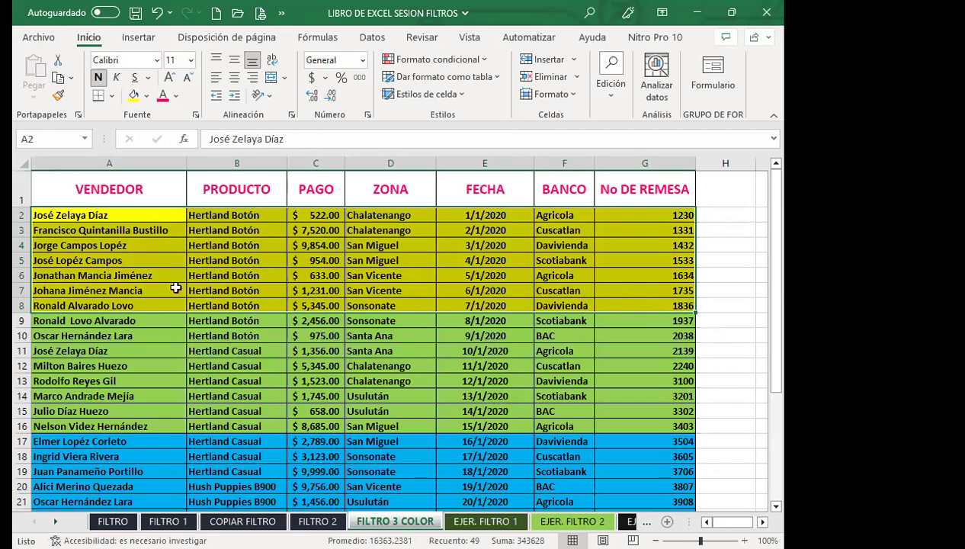
left_click(655, 303)
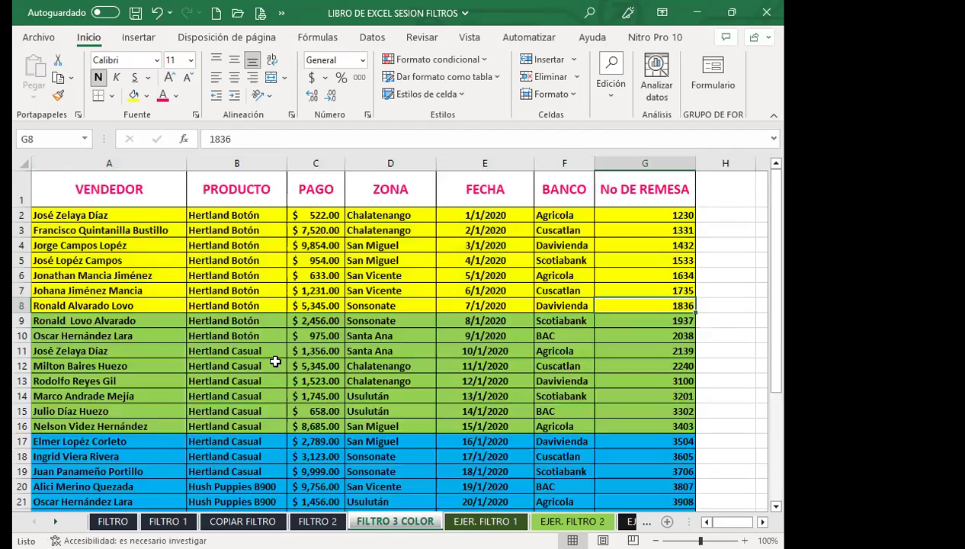
scroll(274, 357, "down", 12)
scroll(286, 356, "up", 8)
scroll(425, 377, "up", 4)
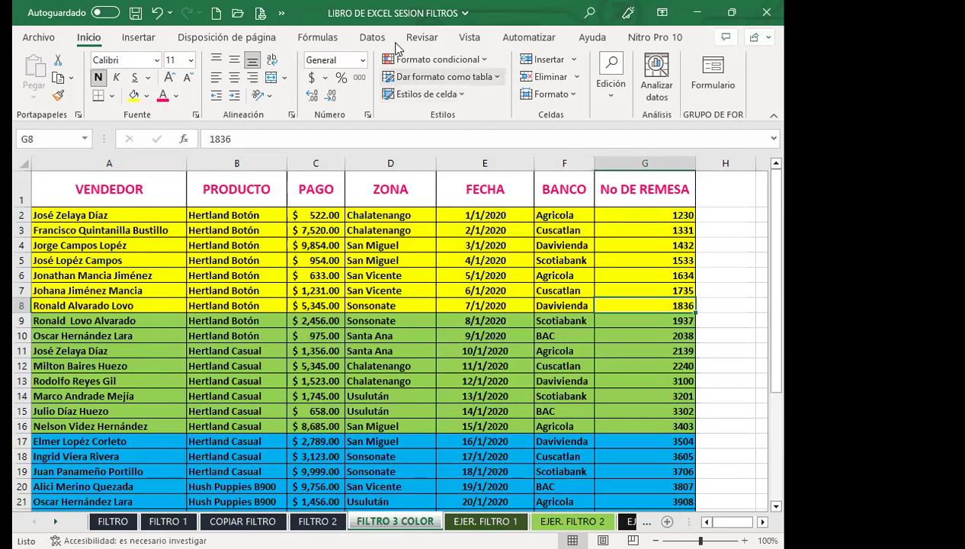
left_click(372, 36)
left_click(409, 76)
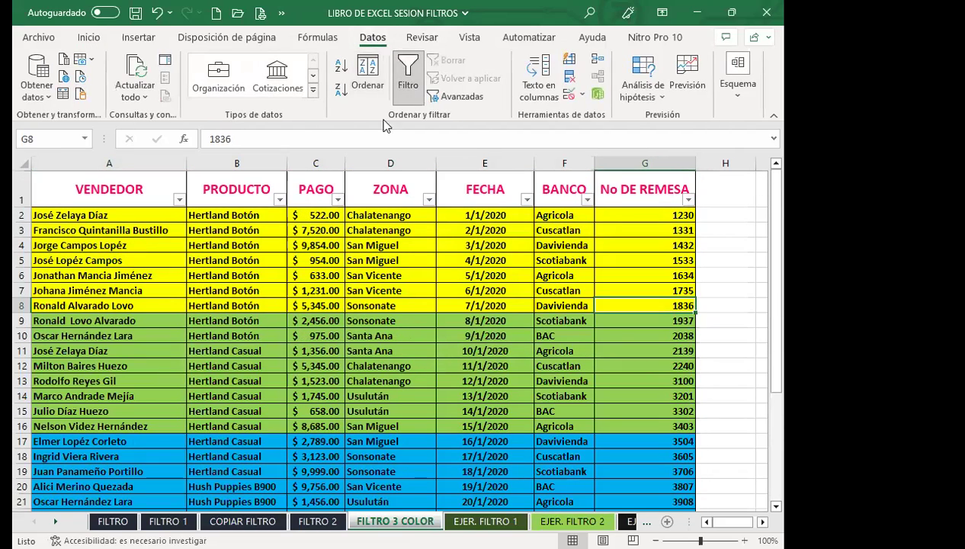
left_click(414, 291)
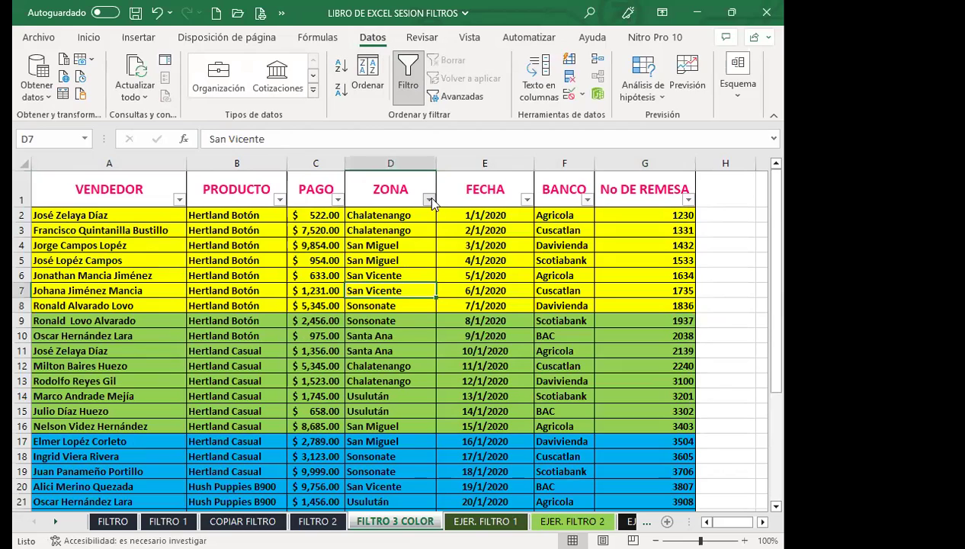
Step: Filter ZONA by cell colour, trying yellow first, then the peach swatch showing rows 23–27
left_click(429, 199)
mouse_move(287, 319)
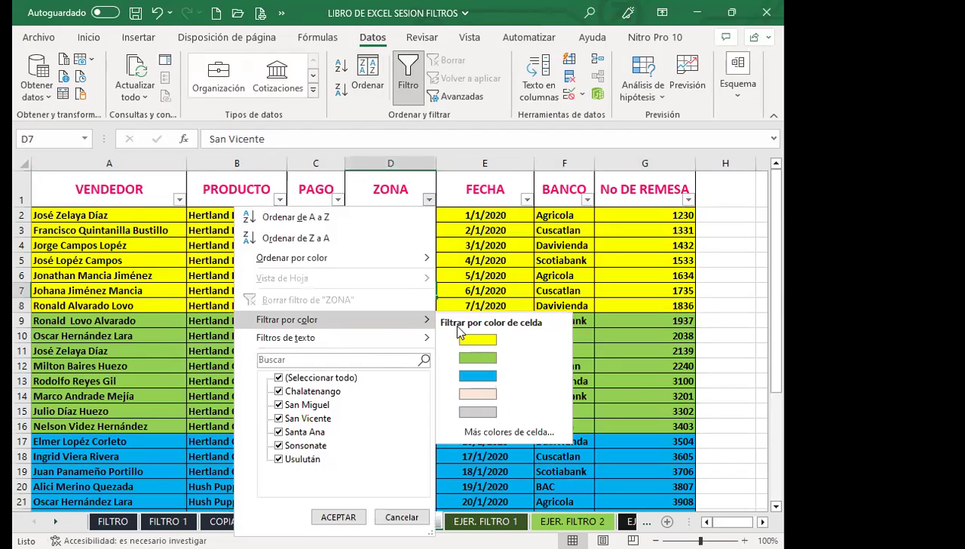
left_click(468, 340)
left_click(431, 197)
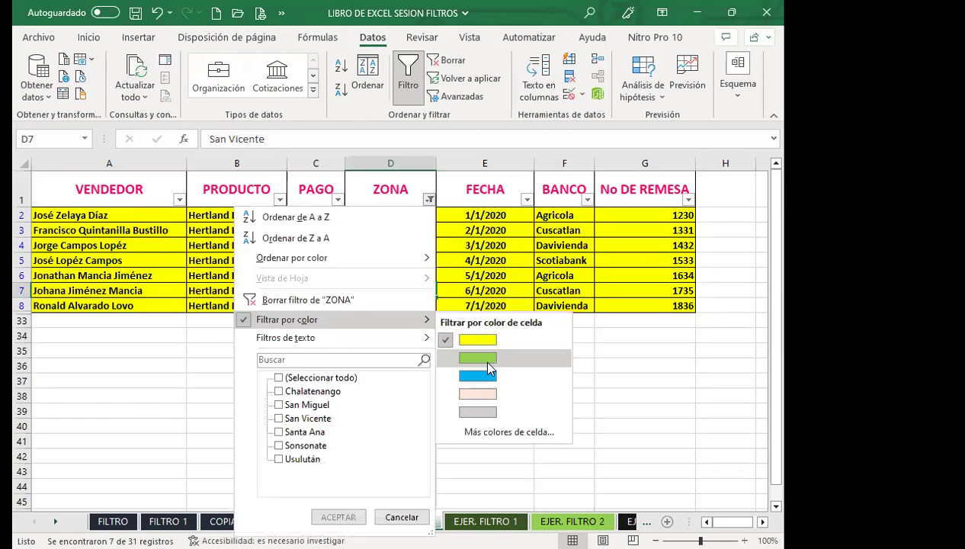
left_click(487, 363)
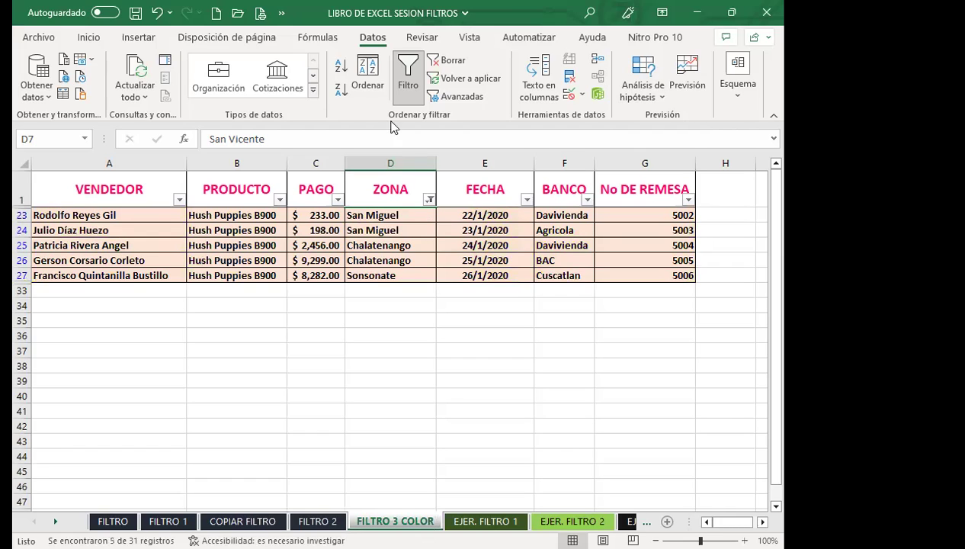
Step: Turn off the filter so every FILTRO 3 COLOR row shows again
left_click(368, 70)
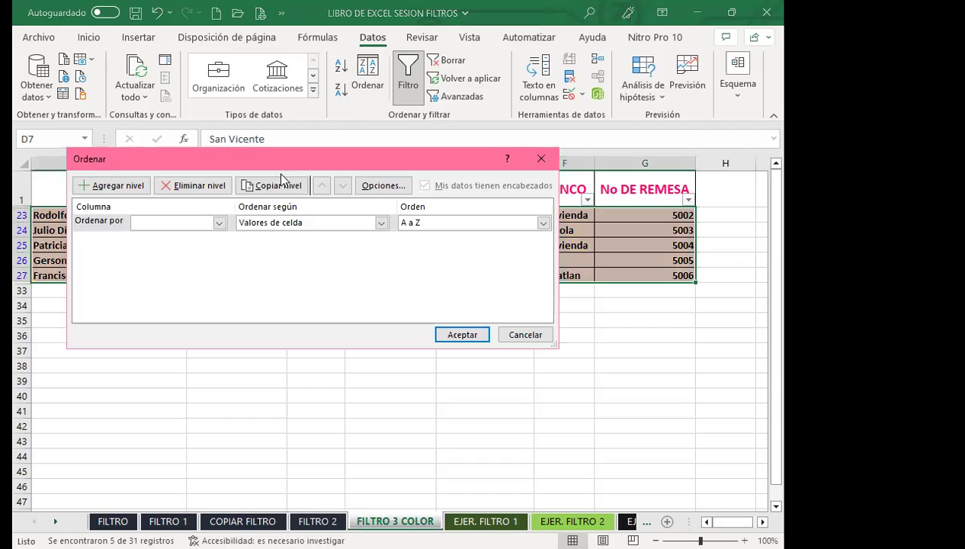
left_click(219, 222)
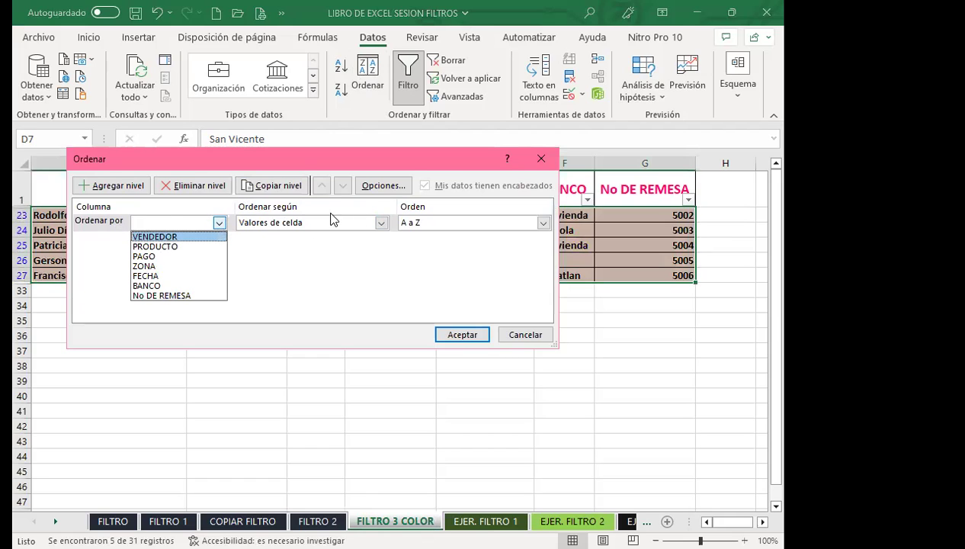
left_click(527, 163)
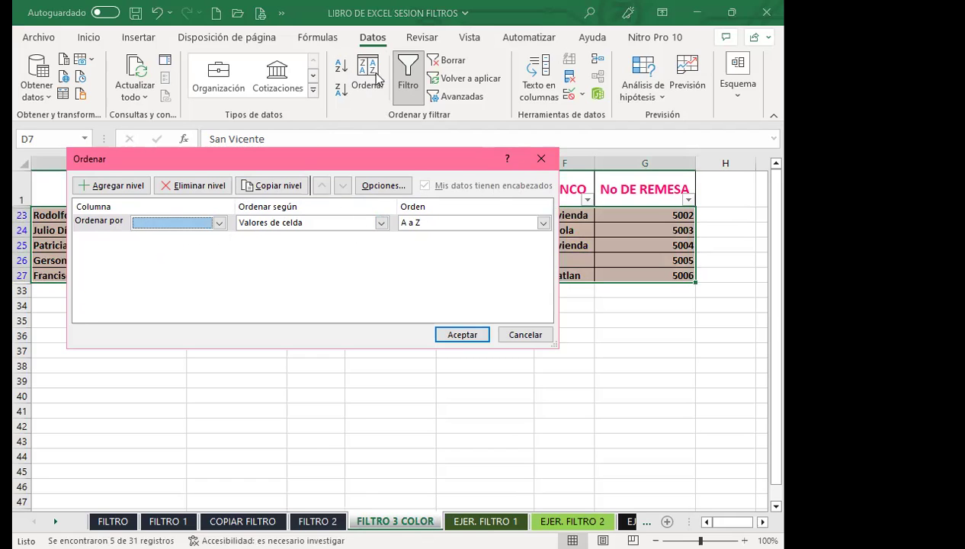
left_click(539, 162)
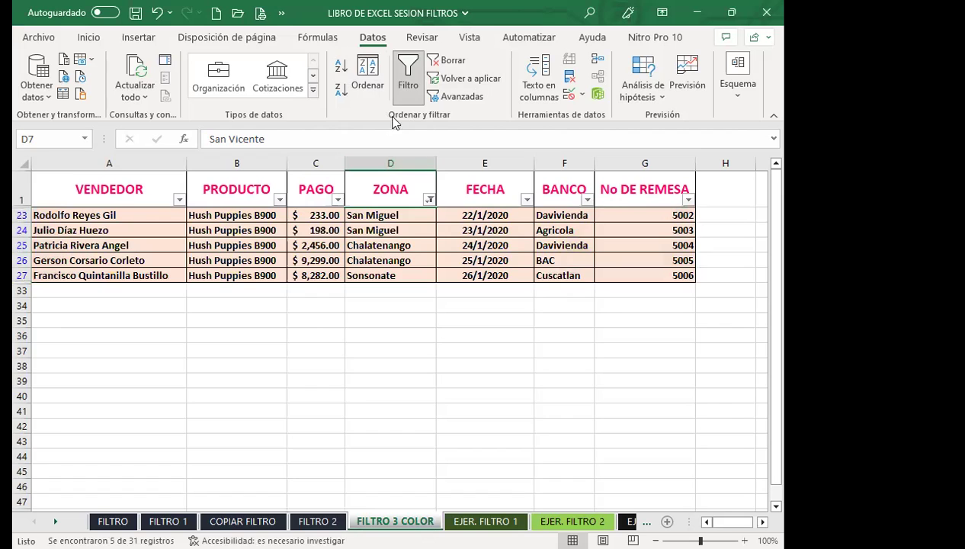
left_click(406, 70)
left_click(379, 231)
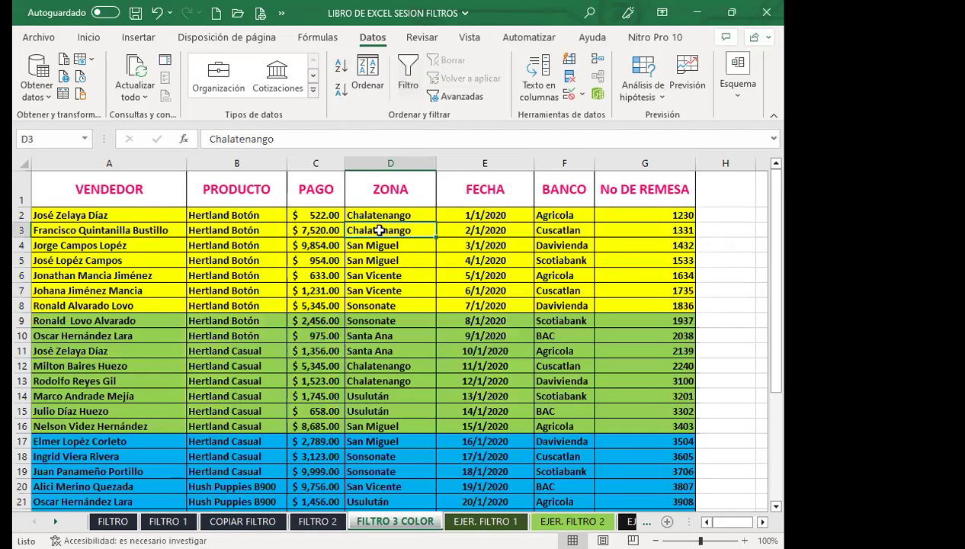
left_click(315, 292)
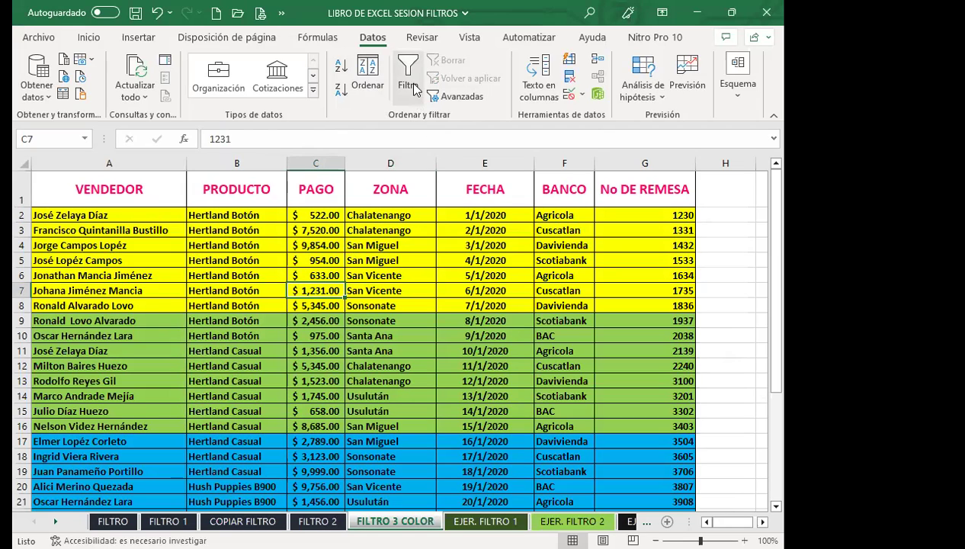
Step: In Ordenar, sort FECHA by Color de celda with peach on top
left_click(366, 74)
left_click(218, 222)
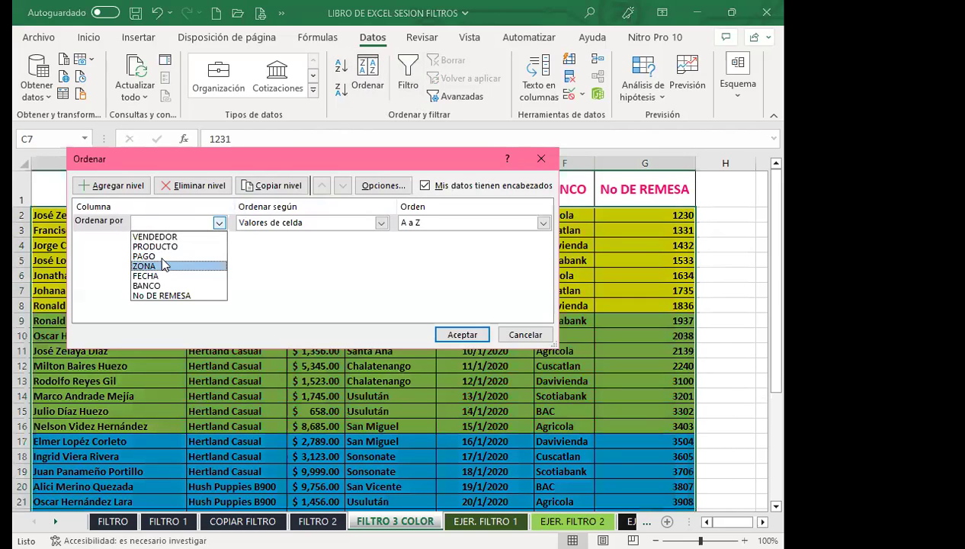
left_click(145, 256)
left_click(381, 223)
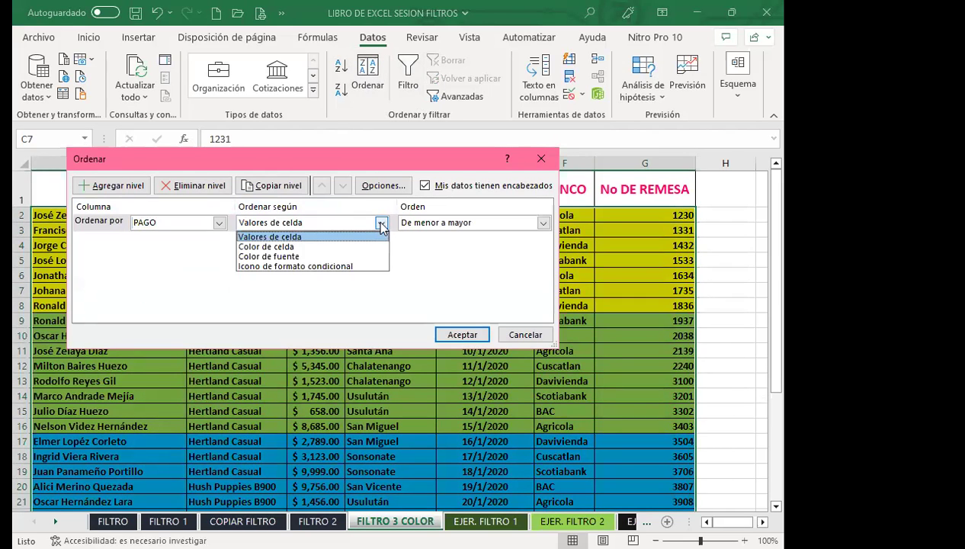
left_click(287, 257)
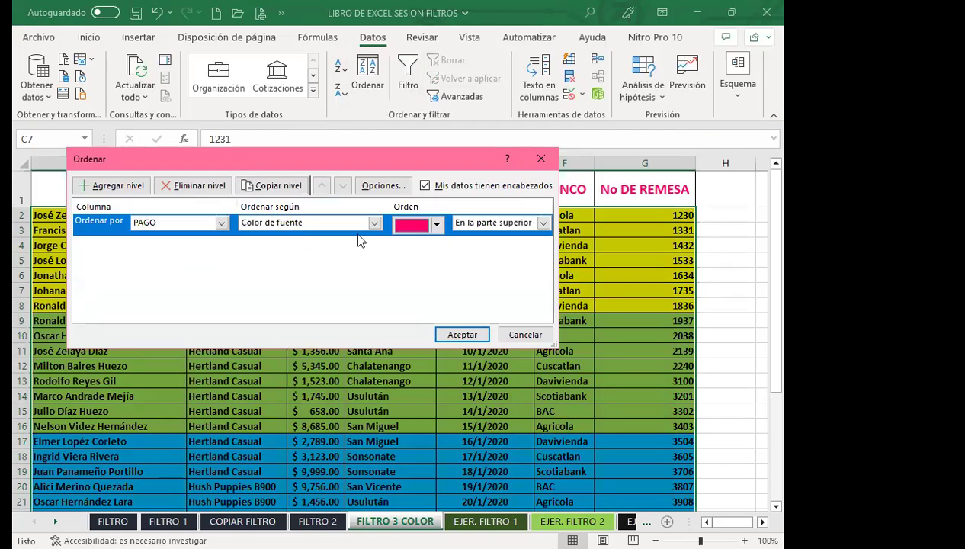
left_click(438, 226)
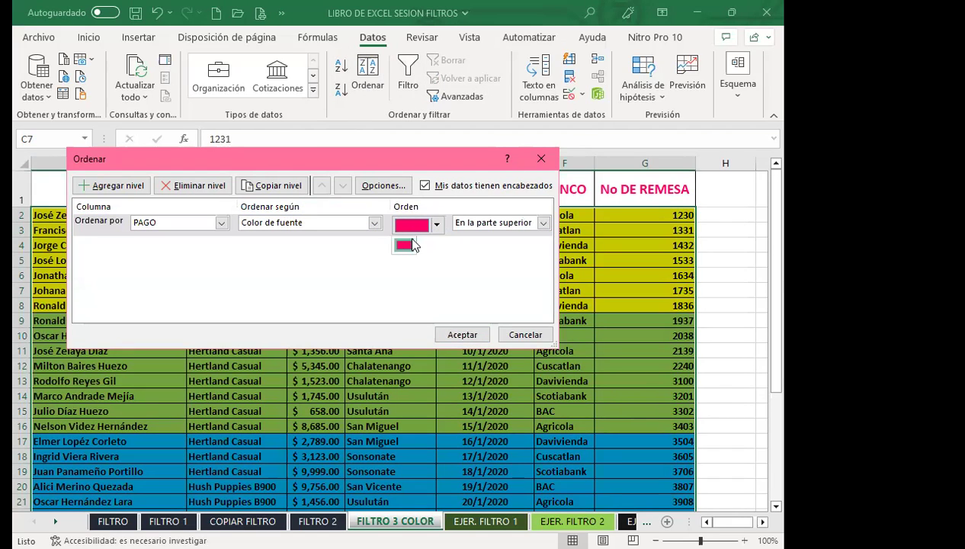
left_click(221, 223)
left_click(221, 223)
left_click(155, 276)
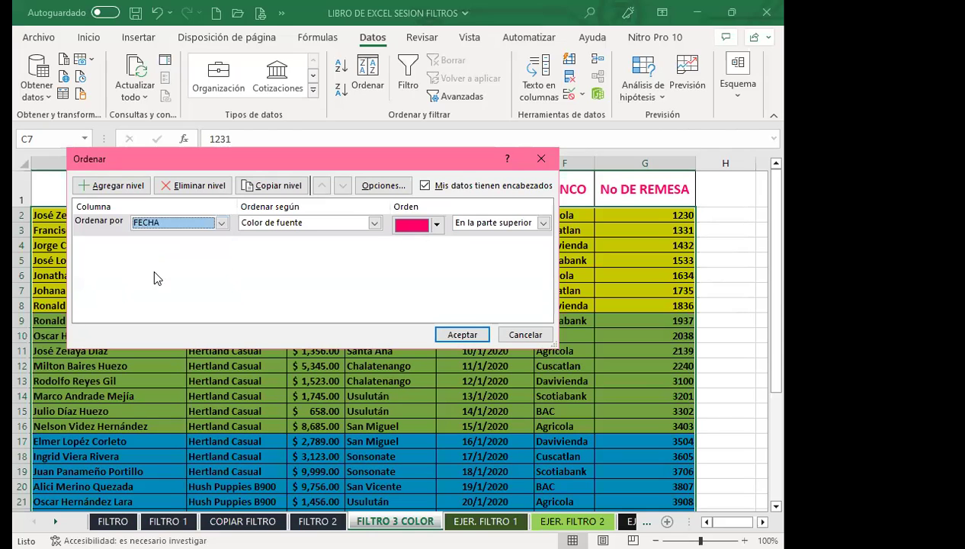
left_click(374, 222)
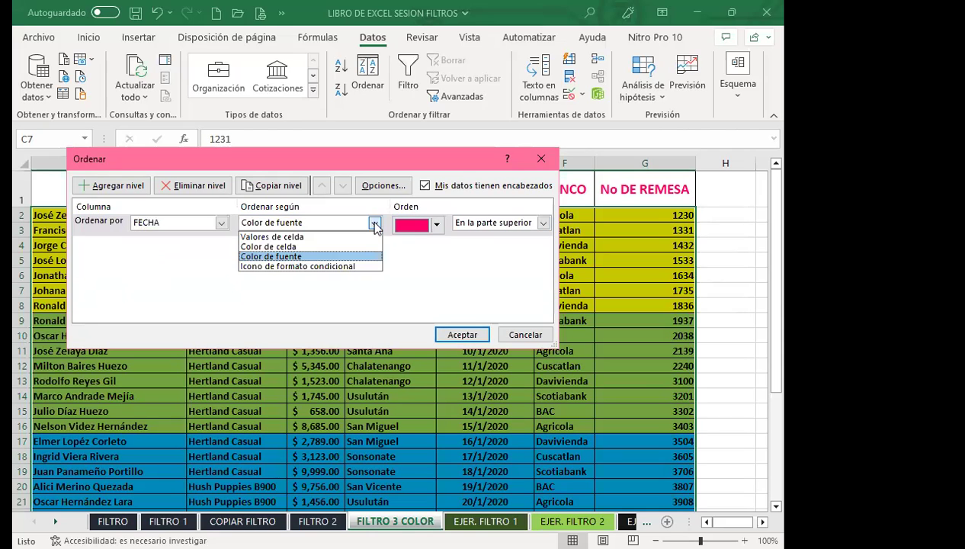
left_click(282, 247)
left_click(438, 228)
left_click(437, 225)
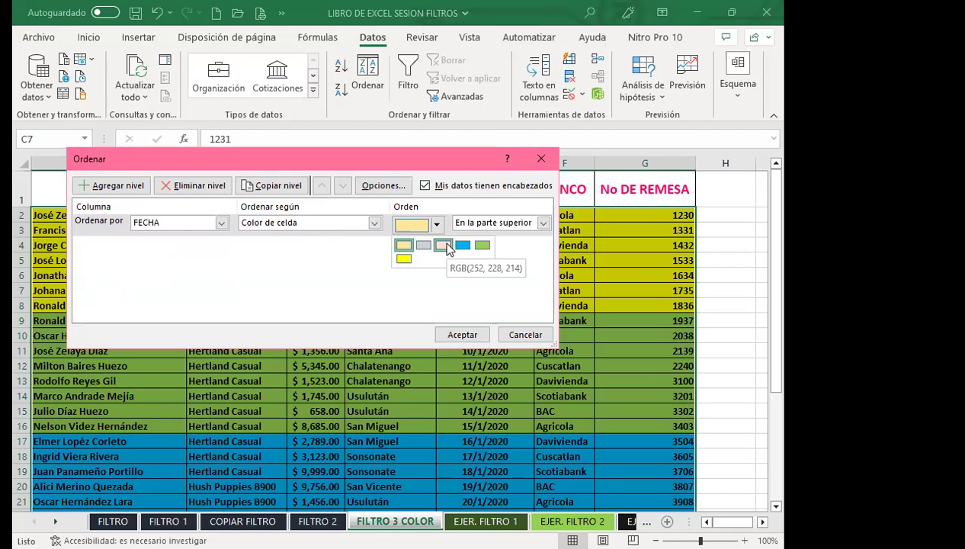
left_click(114, 186)
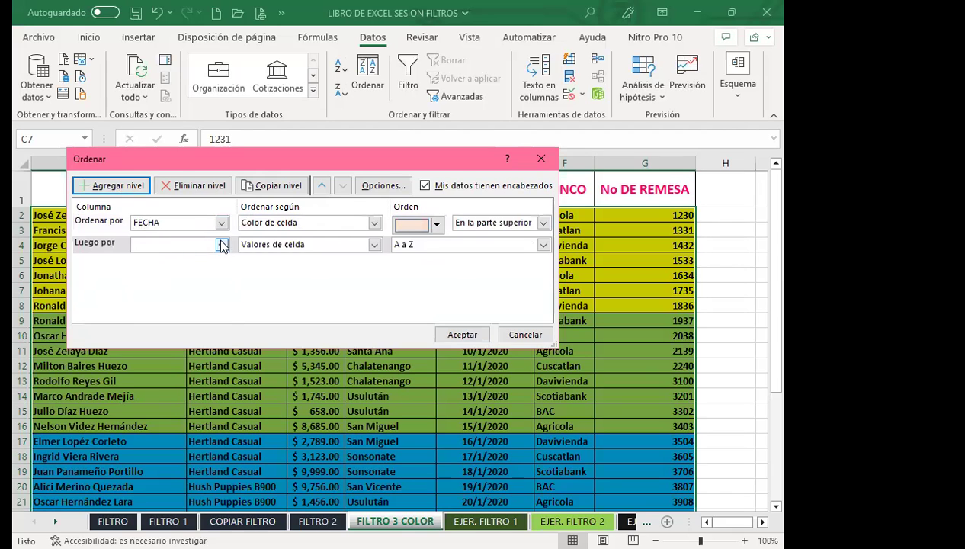
Step: Add a ZONA level sorted by blue cell colour and apply the sort
left_click(221, 244)
left_click(153, 289)
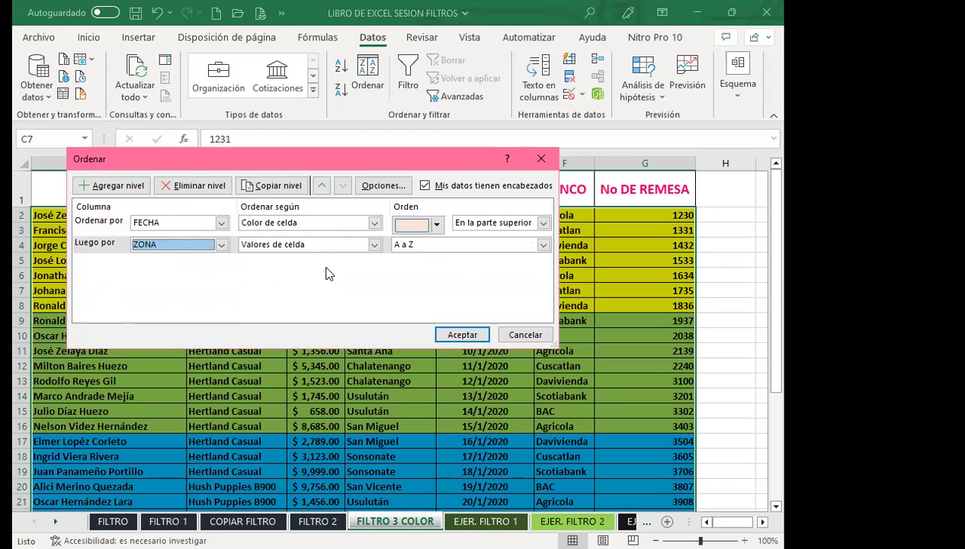
left_click(375, 244)
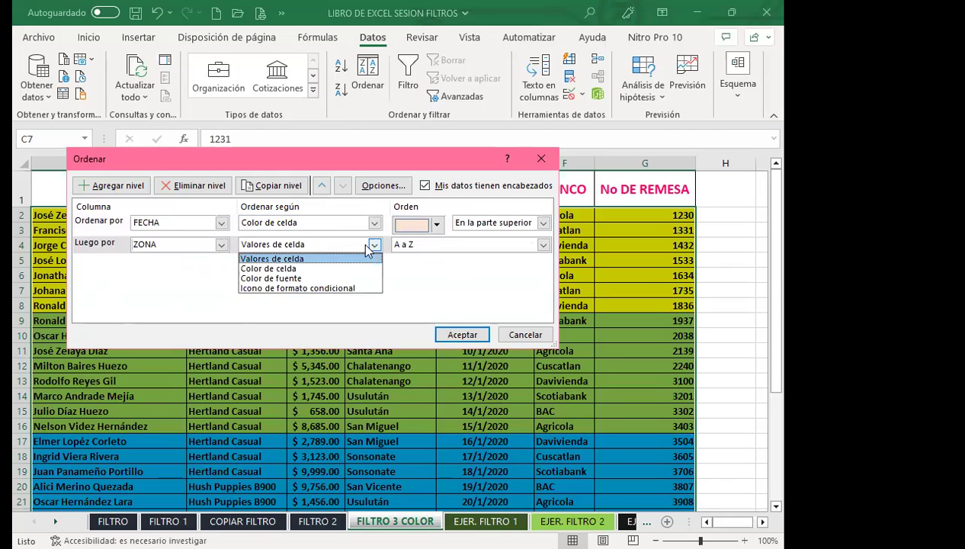
left_click(281, 269)
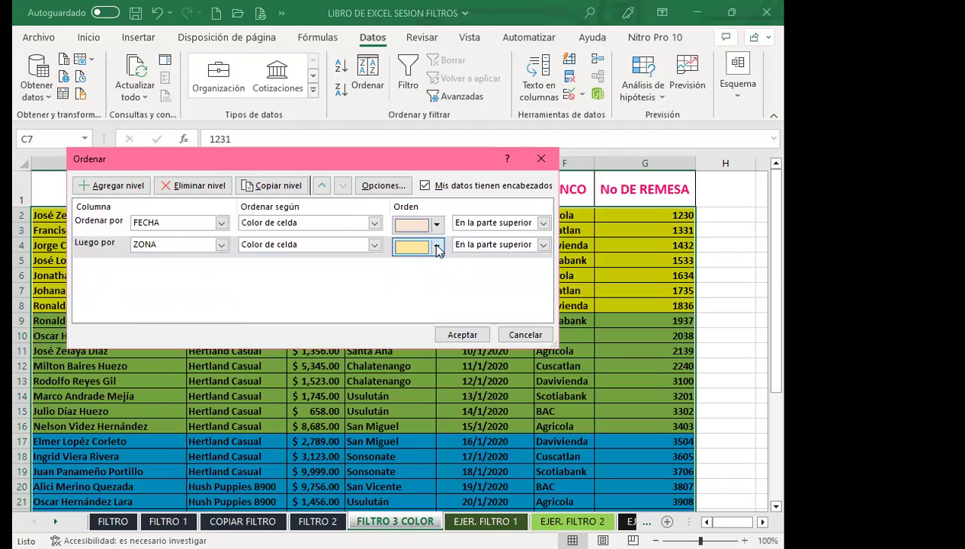
left_click(437, 246)
left_click(465, 340)
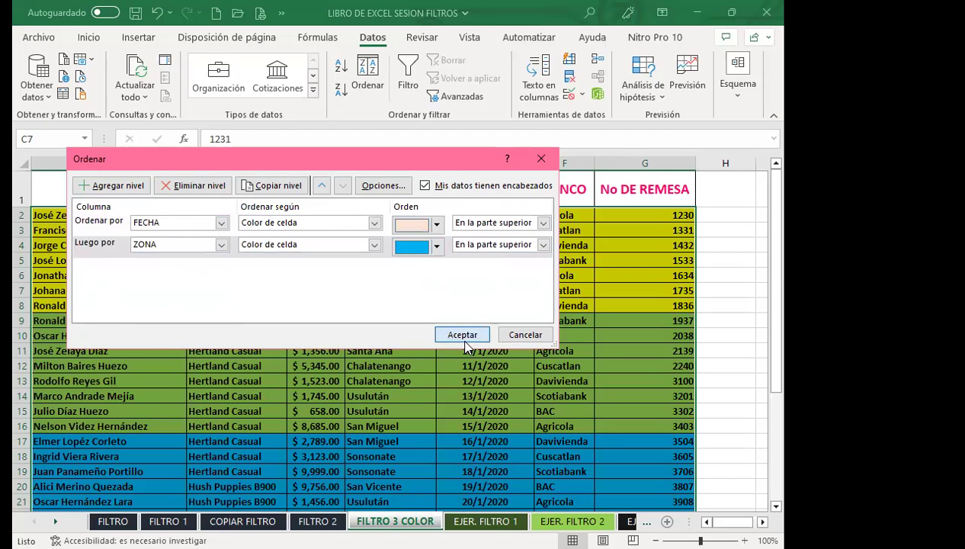
left_click(462, 334)
scroll(435, 381, "down", 2)
scroll(433, 381, "up", 1)
scroll(428, 383, "down", 7)
scroll(424, 370, "up", 5)
scroll(412, 320, "up", 3)
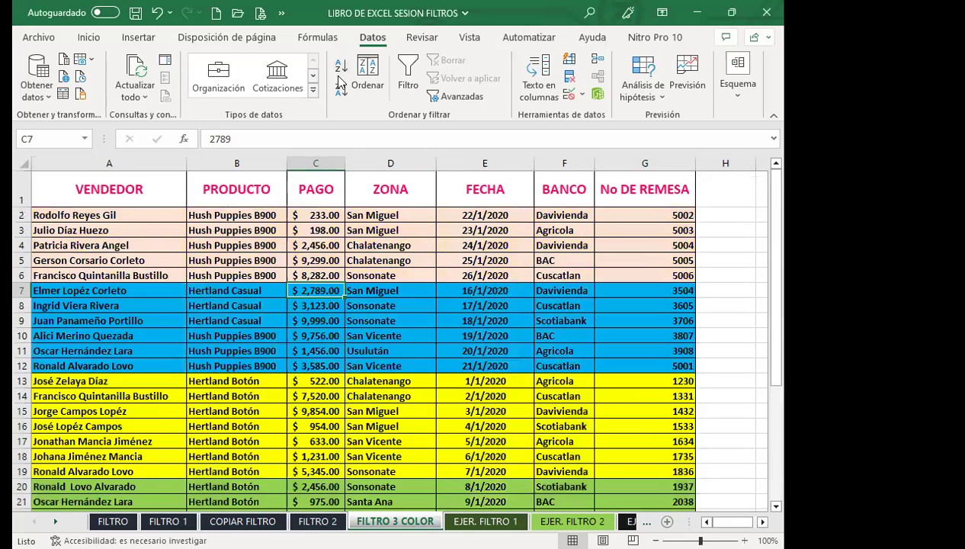
Step: Add a PRODUCTO sort level putting green-filled cells after peach, and apply it
left_click(368, 77)
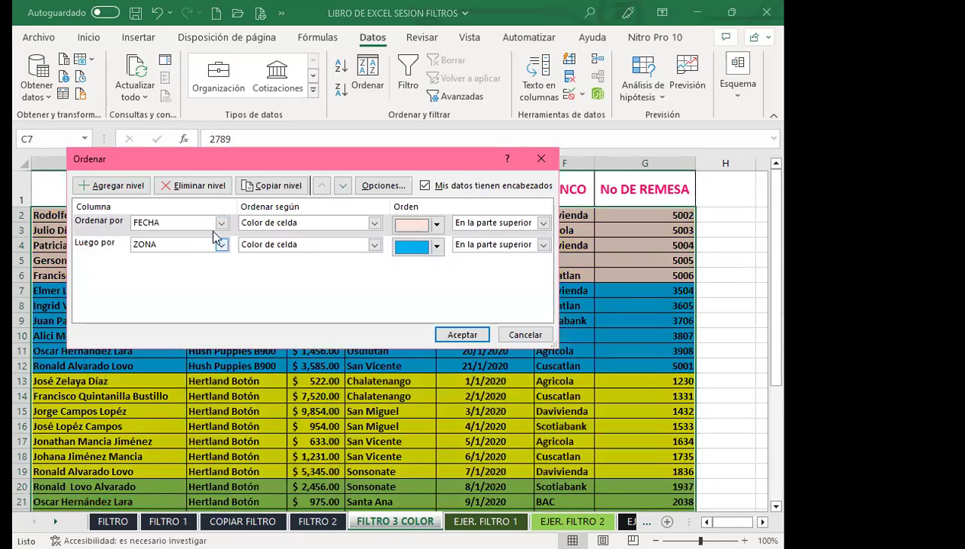
left_click(115, 186)
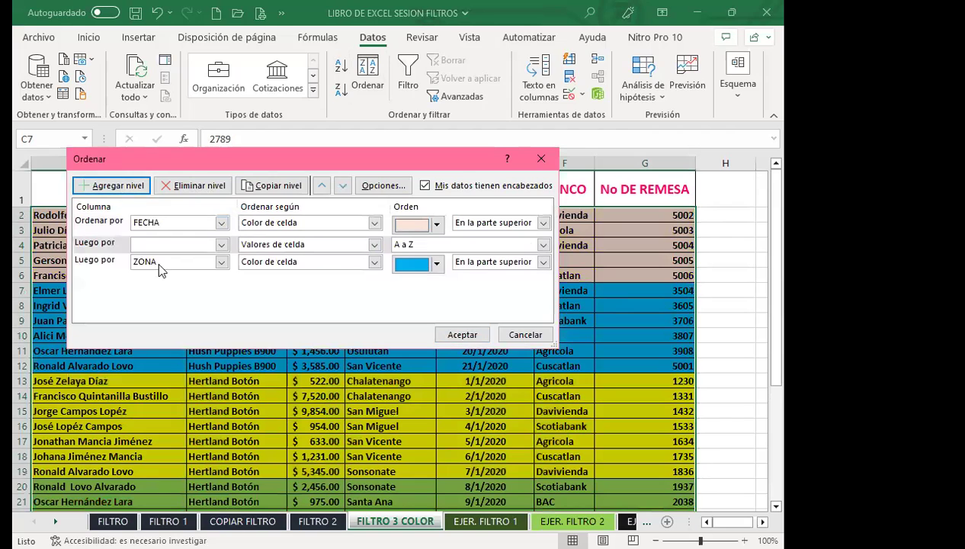
left_click(221, 244)
left_click(155, 268)
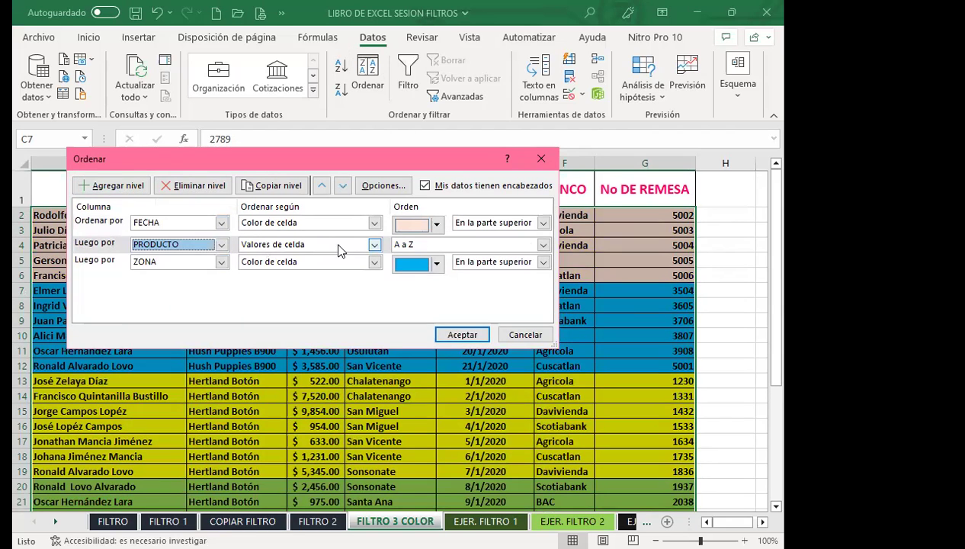
left_click(374, 244)
left_click(277, 270)
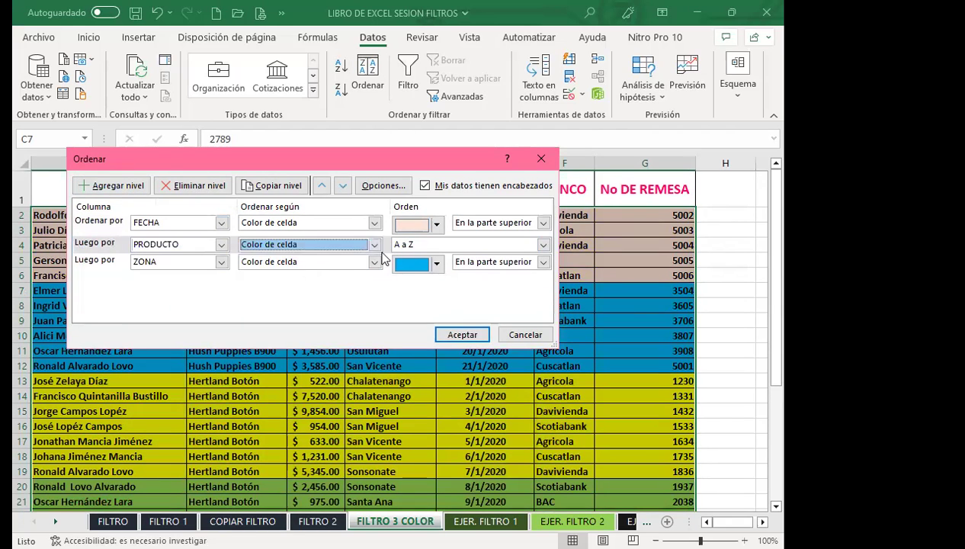
left_click(436, 246)
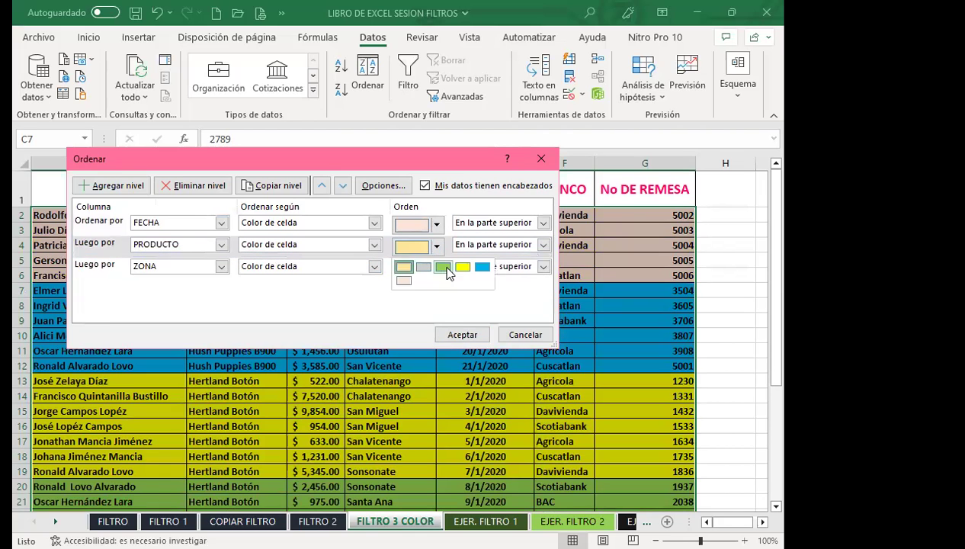
left_click(444, 267)
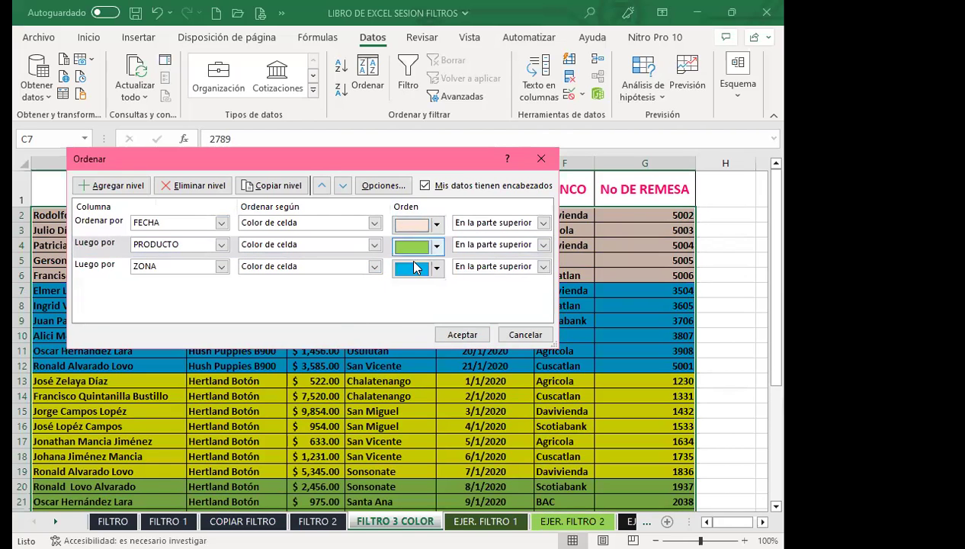
left_click(462, 334)
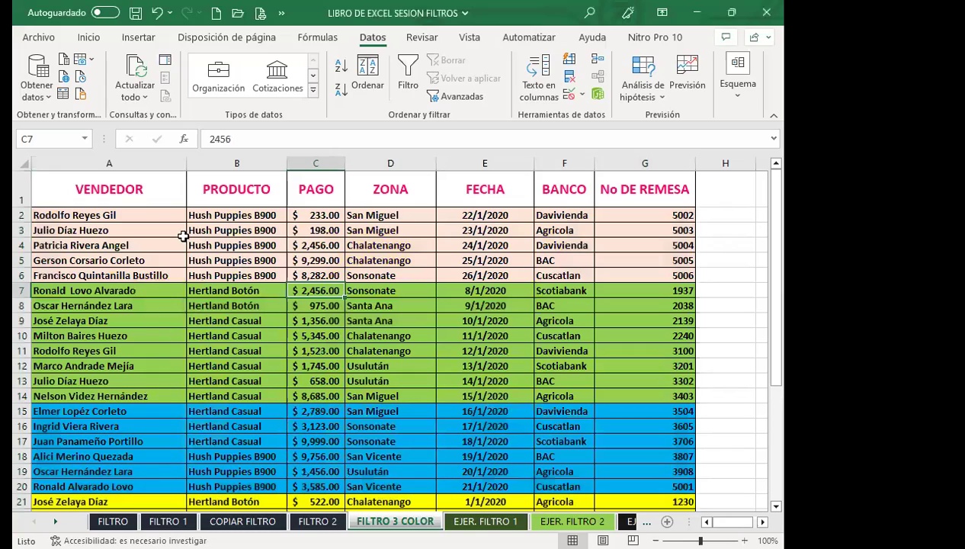
Step: Scroll through the colour-sorted table and select the names in rows 4 and 5
scroll(166, 267, "down", 2)
scroll(168, 278, "up", 2)
left_click(206, 244)
scroll(249, 305, "down", 2)
scroll(240, 359, "down", 4)
scroll(239, 389, "up", 3)
scroll(217, 374, "up", 3)
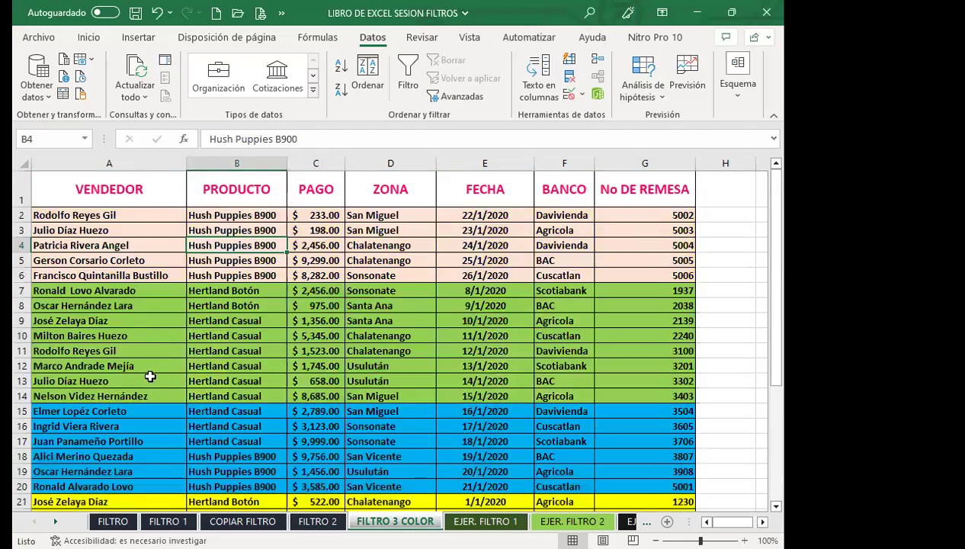
scroll(88, 356, "down", 3)
scroll(145, 355, "down", 4)
scroll(197, 365, "up", 3)
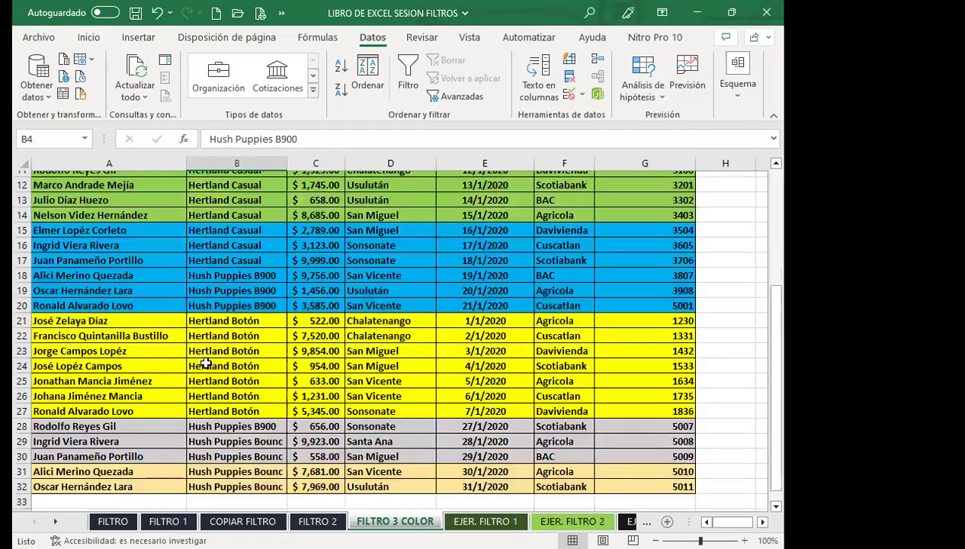
scroll(206, 364, "up", 2)
scroll(188, 381, "up", 2)
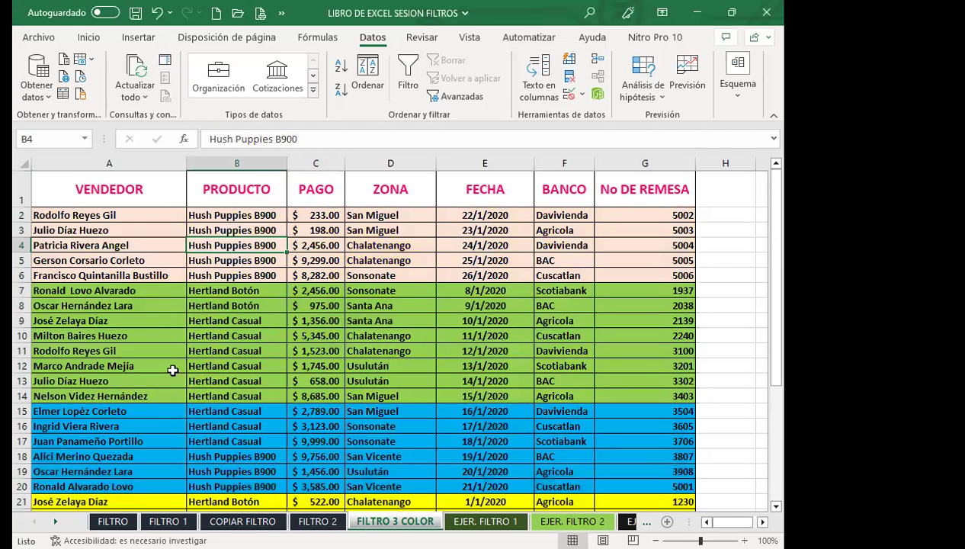
left_click(120, 229)
left_click(127, 349)
left_click(134, 440)
left_click(141, 335)
left_click_drag(145, 261, 145, 246)
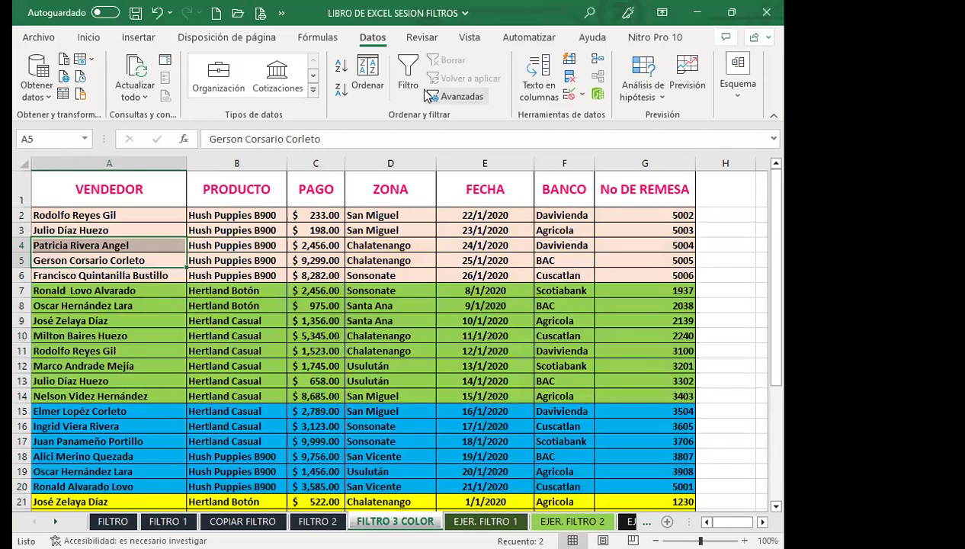
Step: Toggle Filtro off and on so filter dropdowns sit on every header in row 1
left_click(408, 73)
left_click(411, 65)
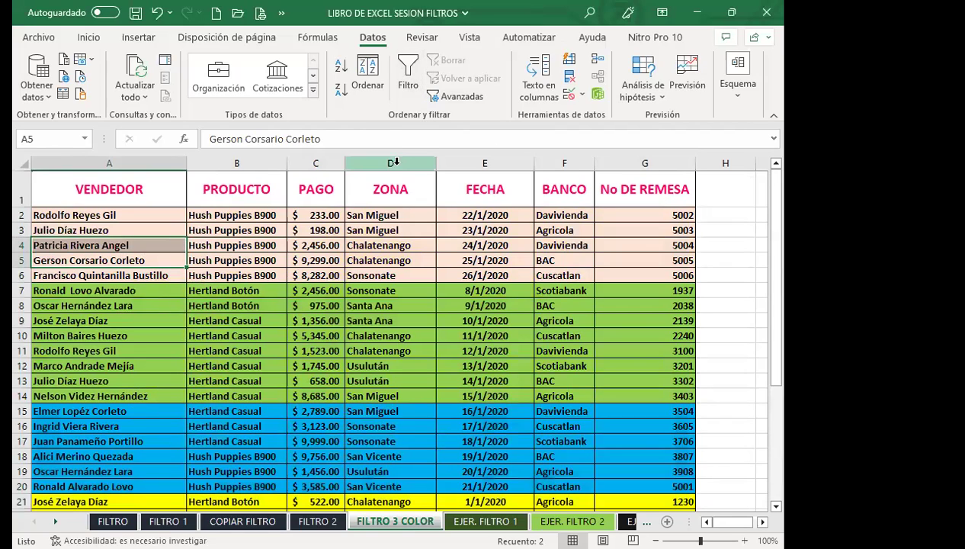
left_click(411, 69)
left_click(410, 72)
left_click(404, 229)
left_click(408, 72)
Step: Filter the FILTRO 3 COLOR ZONA column by pink cell colour, leaving 5 of 31 records
left_click(428, 200)
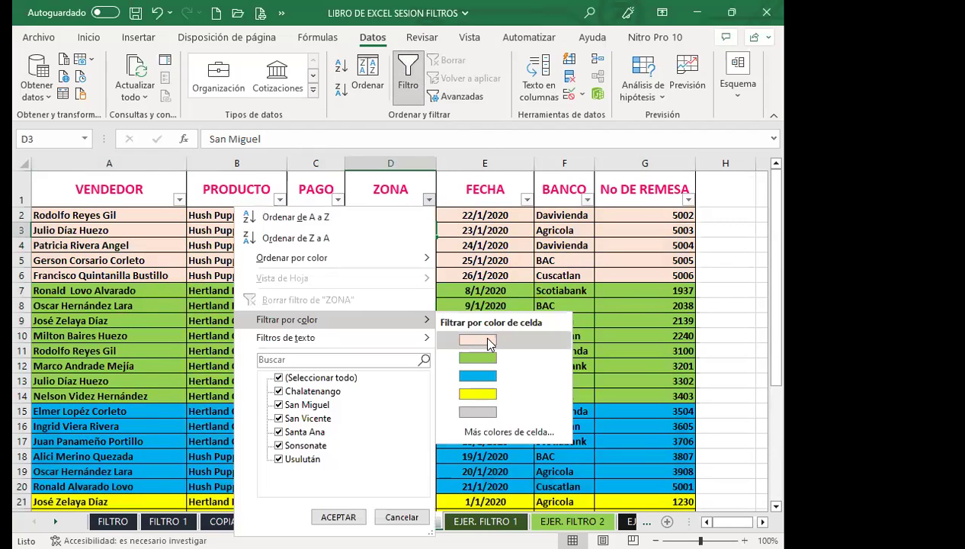
left_click(485, 340)
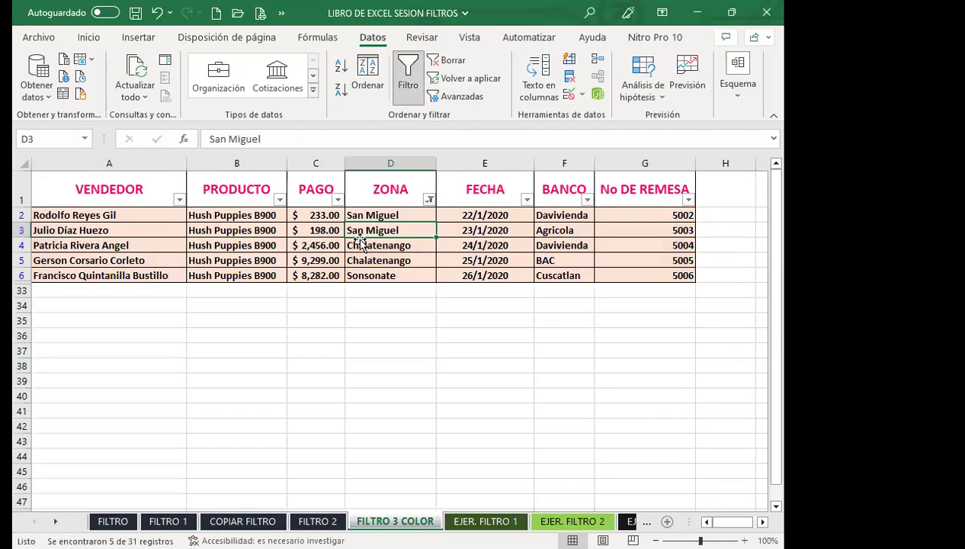
left_click(416, 244)
left_click(458, 255)
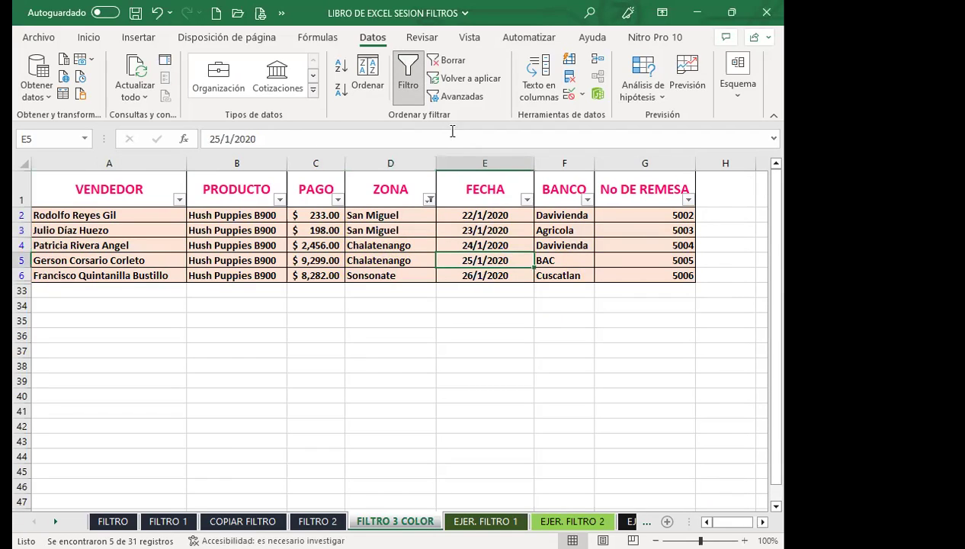
left_click(398, 249)
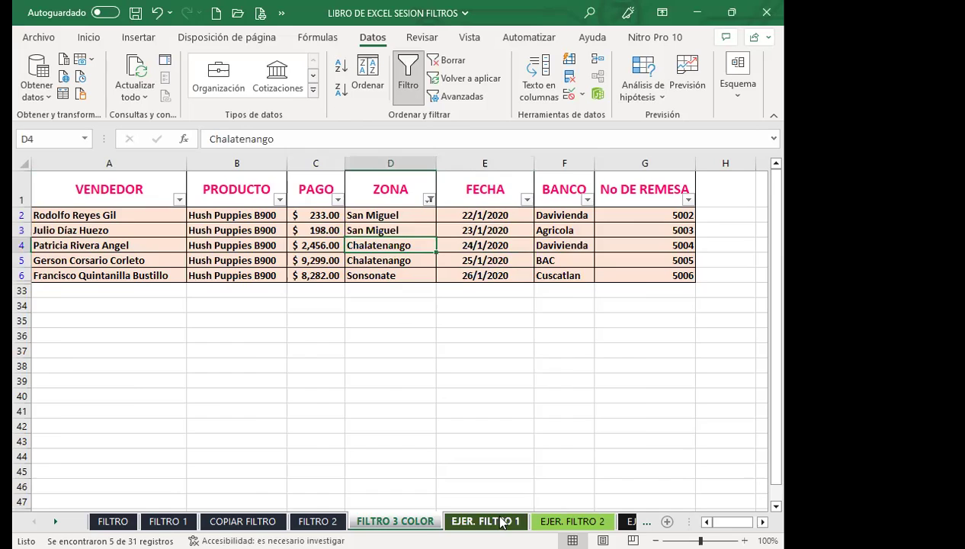
Step: Switch to EJER. FILTRO 1 and add filter dropdowns to its table headers with Ctrl+Shift+L
left_click(494, 521)
left_click(278, 313)
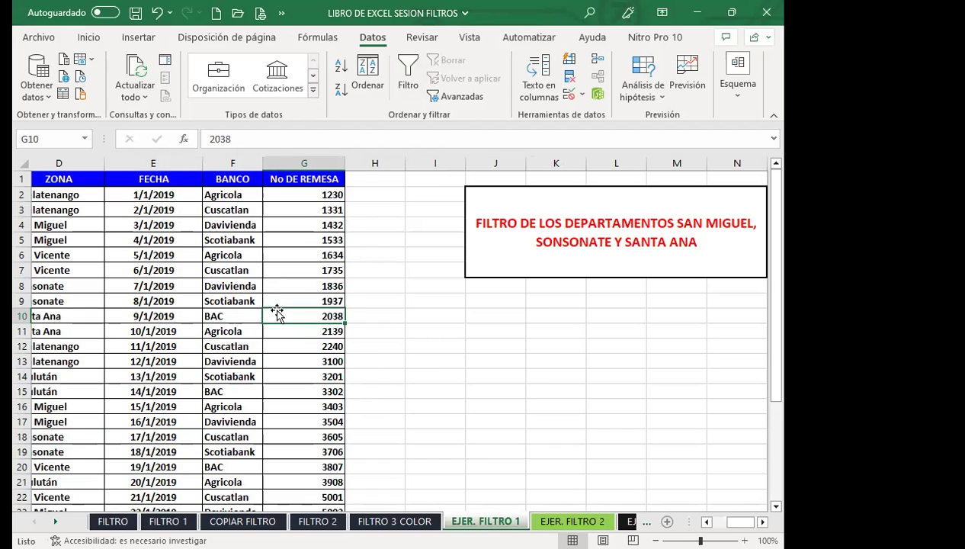
left_click(382, 282)
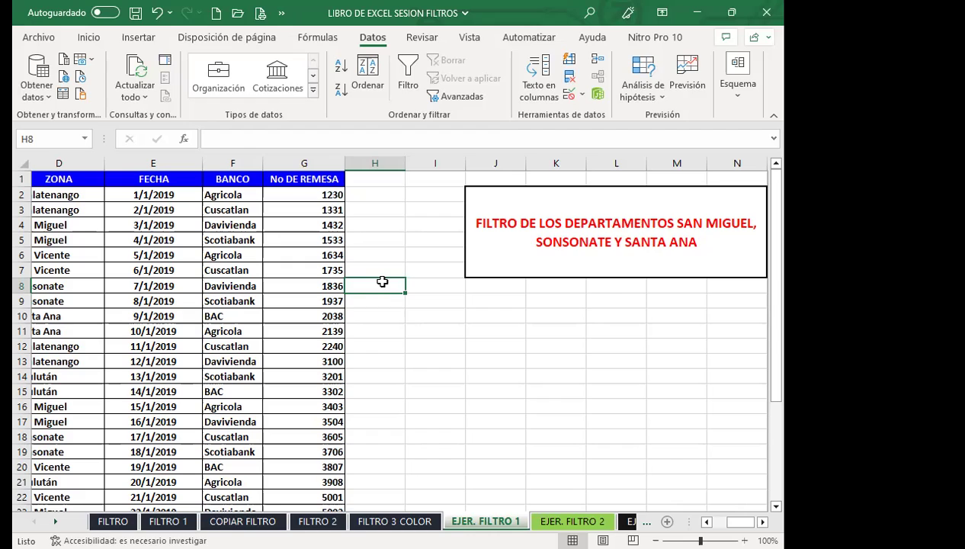
key("ctrl+shift+l")
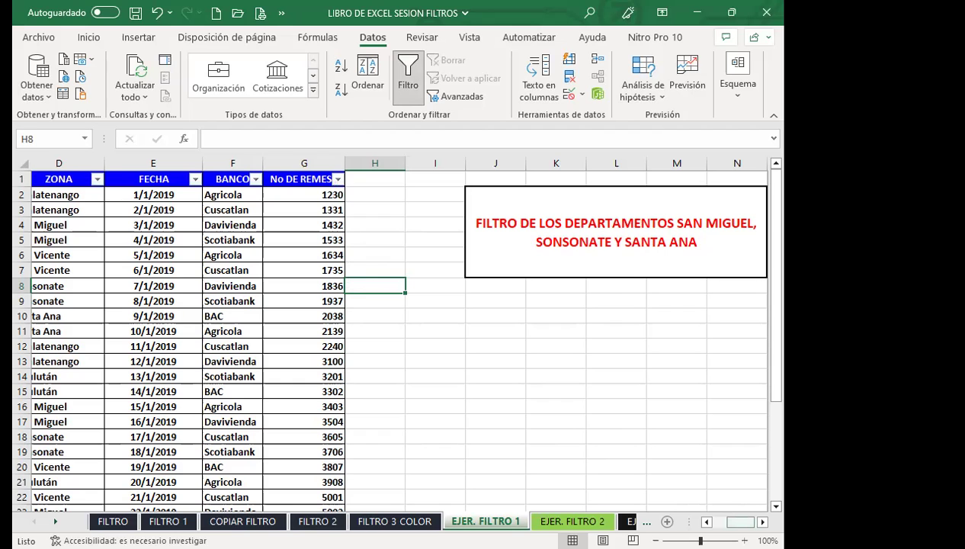
left_click_drag(739, 521, 709, 523)
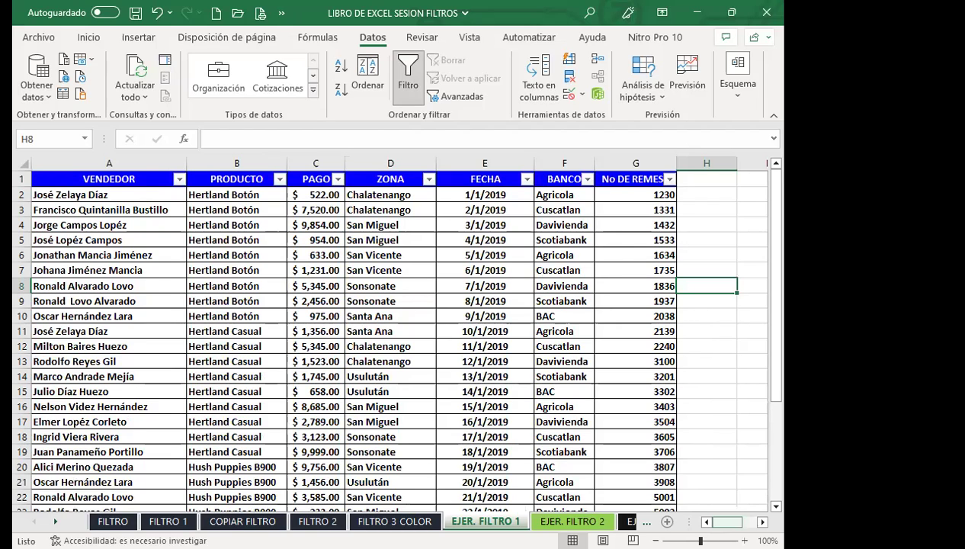
left_click_drag(728, 522, 742, 521)
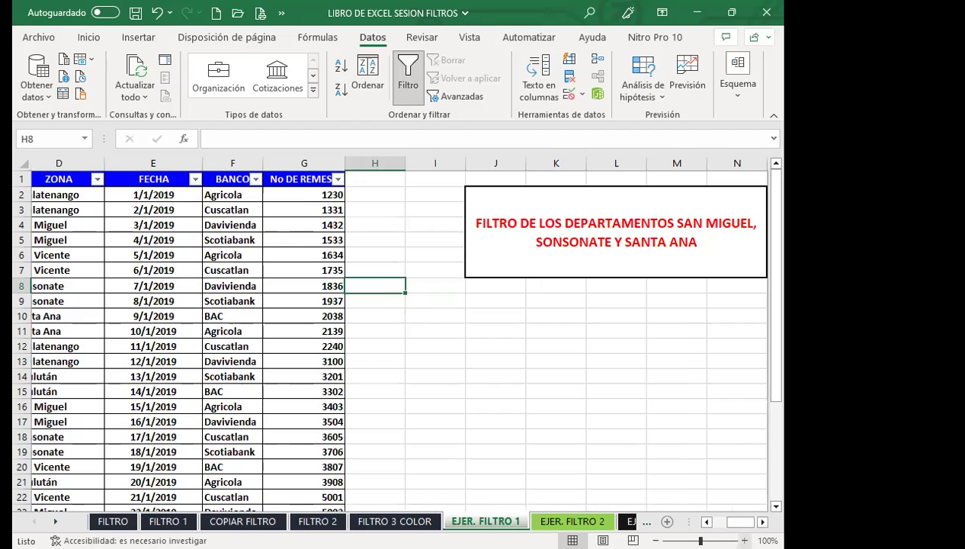
scroll(396, 336, "left", 3)
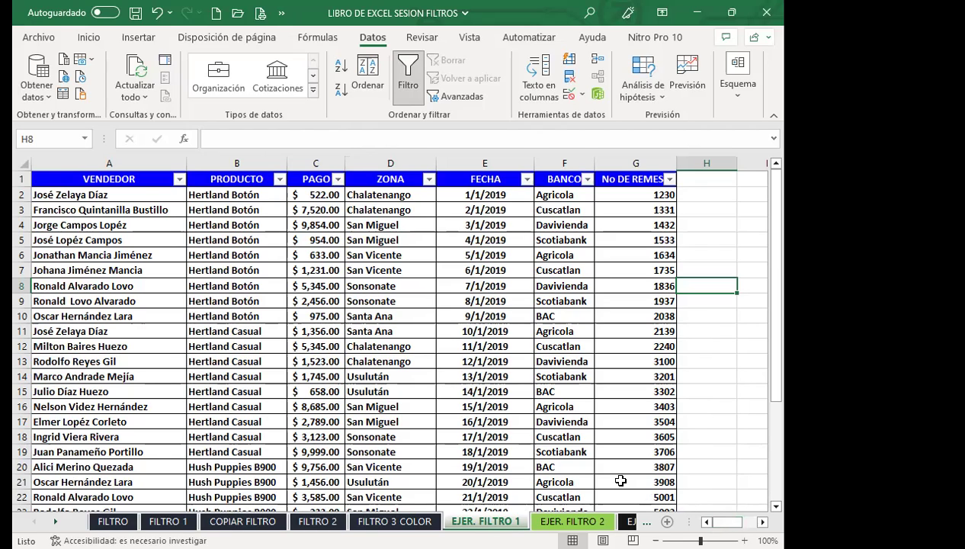
Step: In the ZONA filter list, clear all zones and tick Santa Ana and Sonsonate
left_click(429, 178)
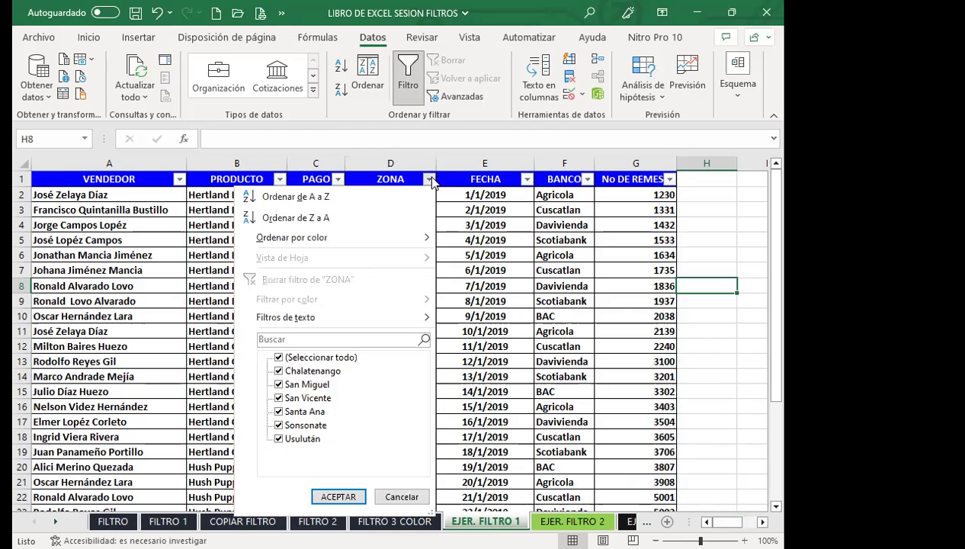
left_click(279, 358)
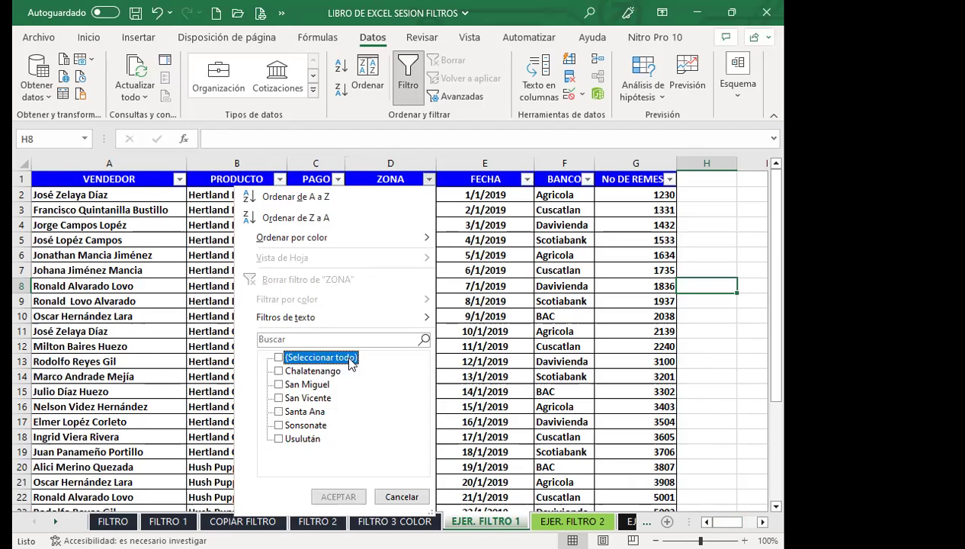
left_click(278, 358)
left_click(279, 372)
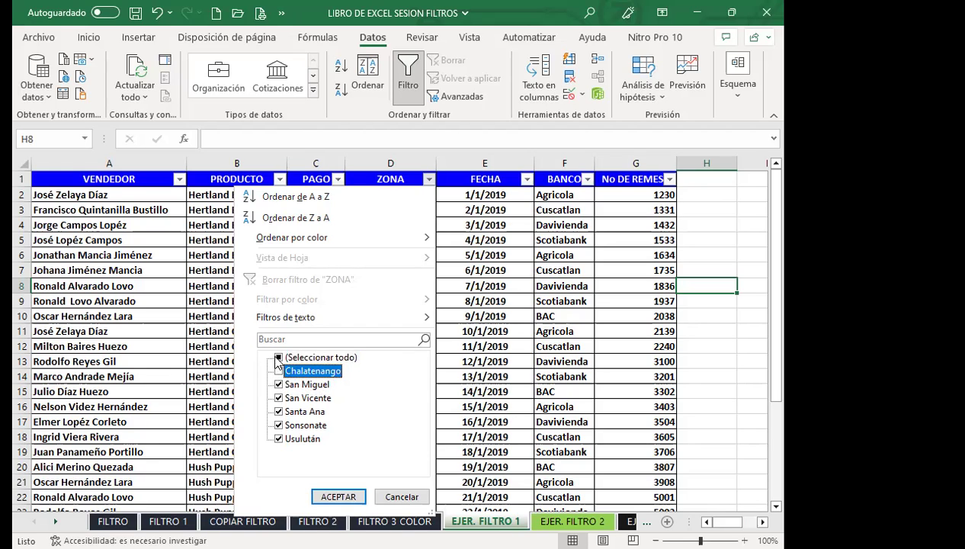
left_click(279, 358)
left_click(279, 358)
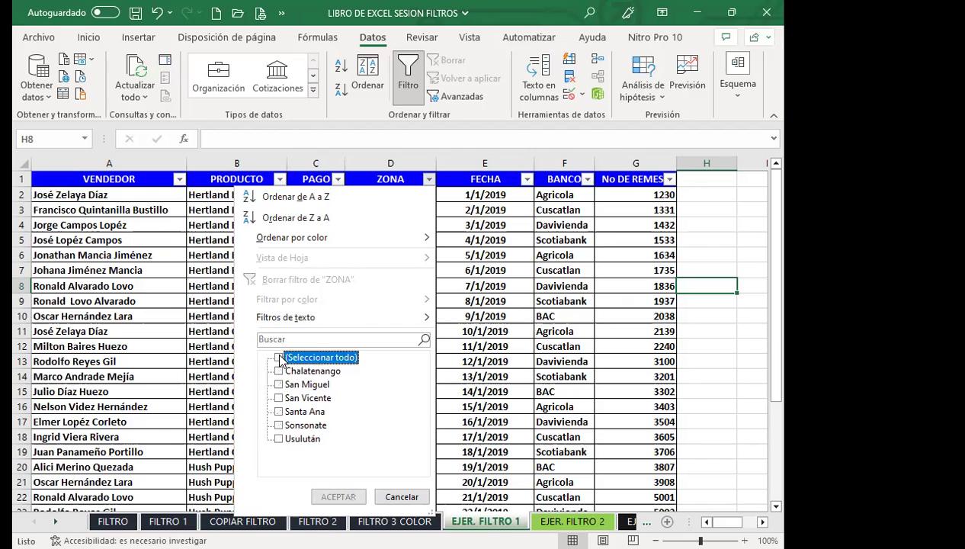
left_click(279, 412)
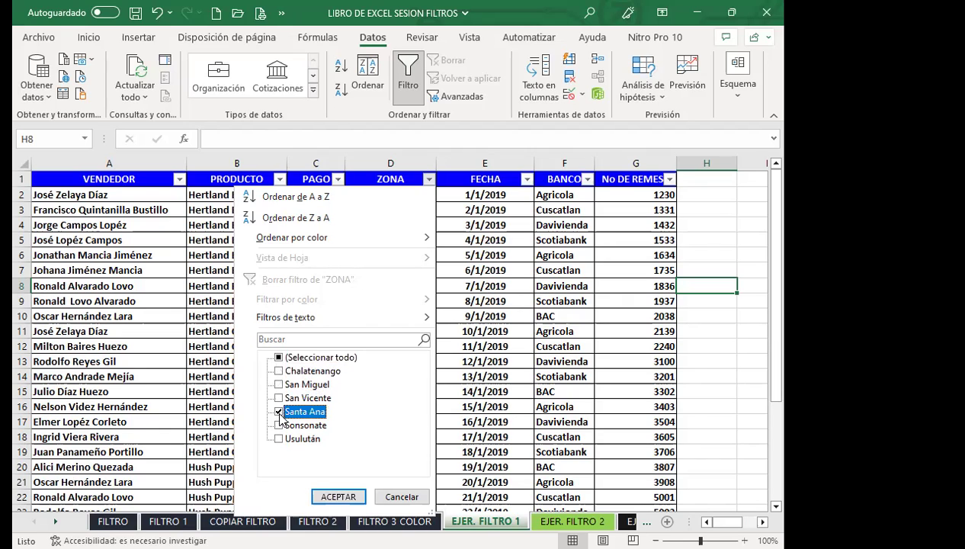
left_click(279, 426)
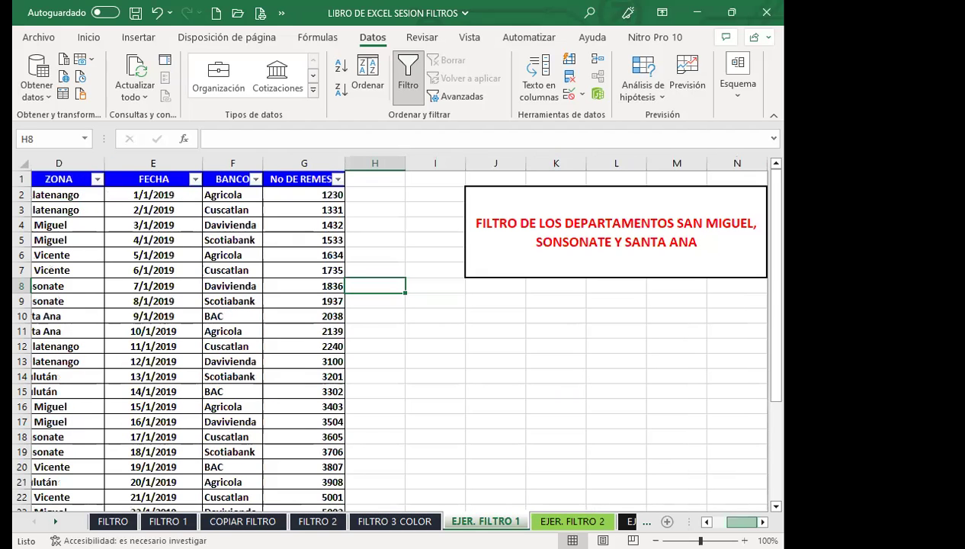
scroll(488, 335, "left", 3)
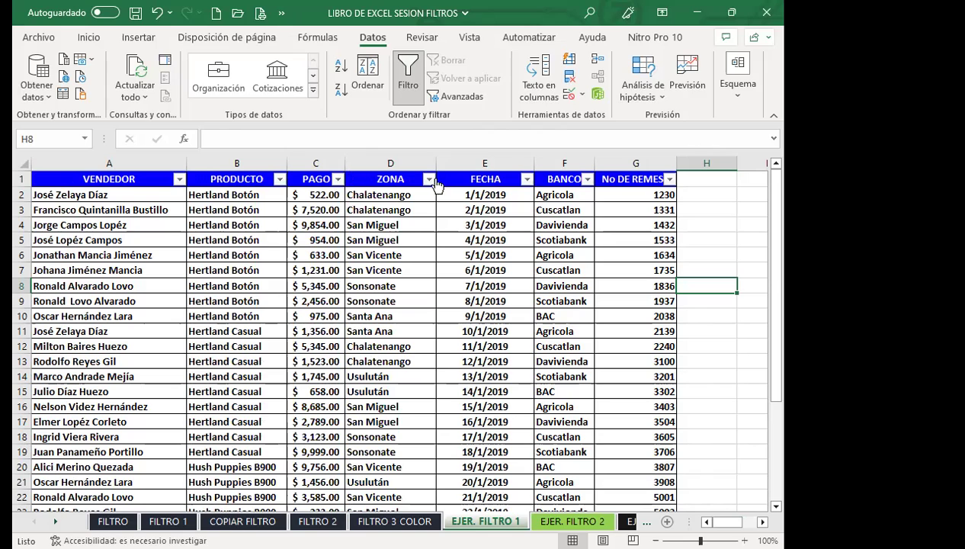
Step: Filter ZONA to only San Miguel, Santa Ana and Sonsonate and apply it
left_click(430, 179)
left_click(279, 357)
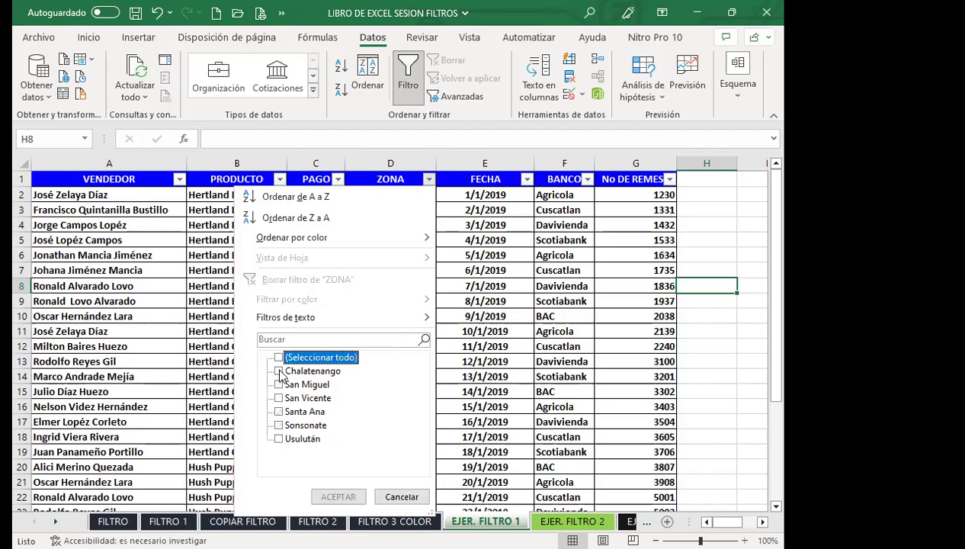
left_click(279, 384)
left_click(279, 412)
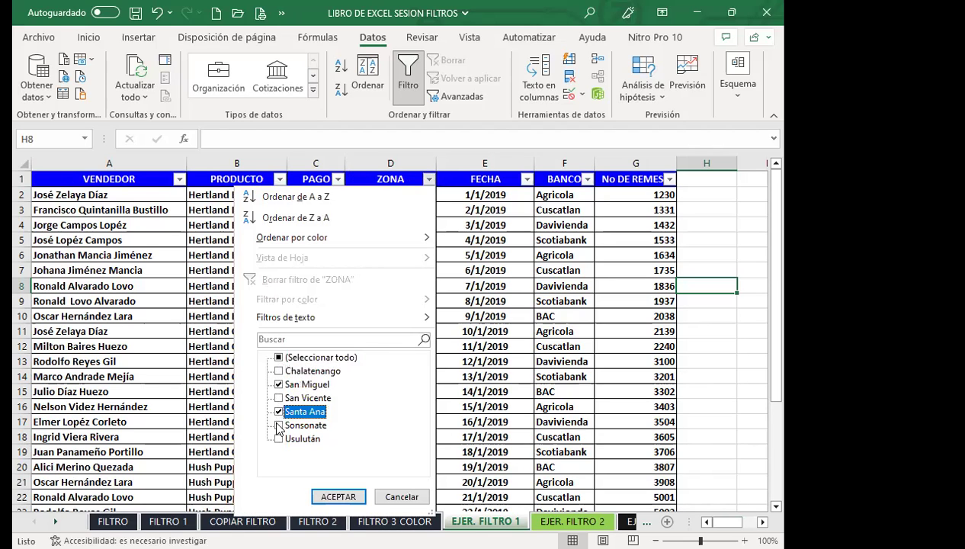
left_click(278, 426)
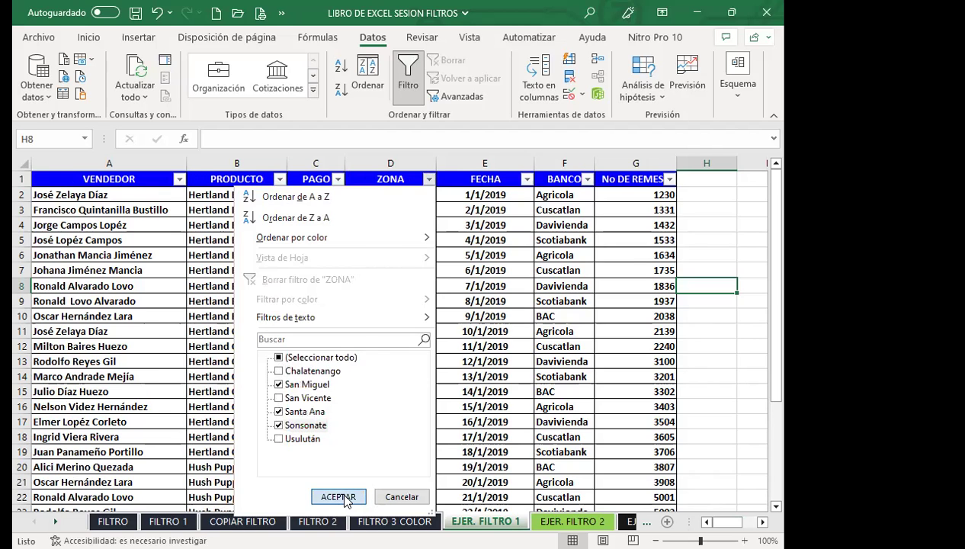
left_click(345, 497)
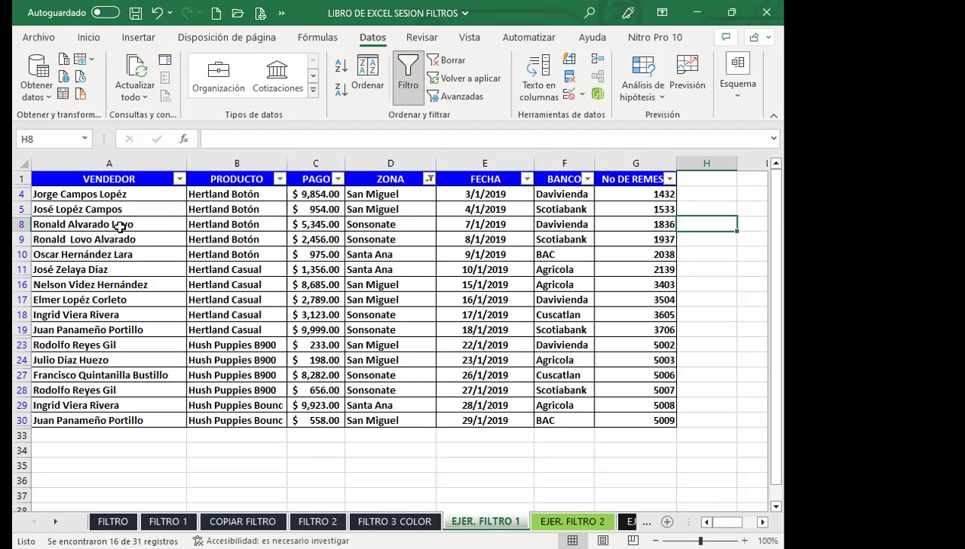
Step: Fill the filtered San Miguel, Santa Ana and Sonsonate rows (A4:G30) yellow
mouse_move(69, 194)
left_mouse_down()
mouse_move(366, 259)
mouse_move(630, 420)
left_mouse_up()
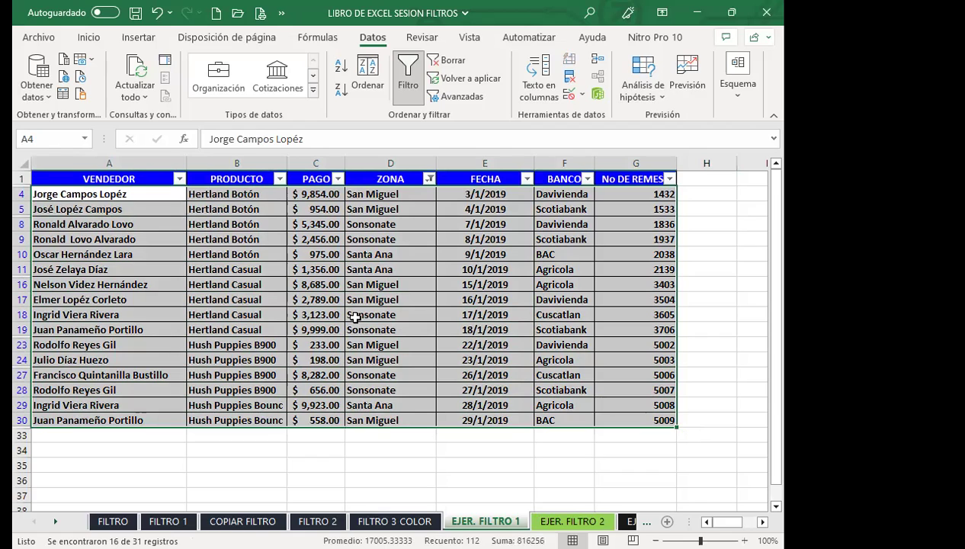
left_click(81, 39)
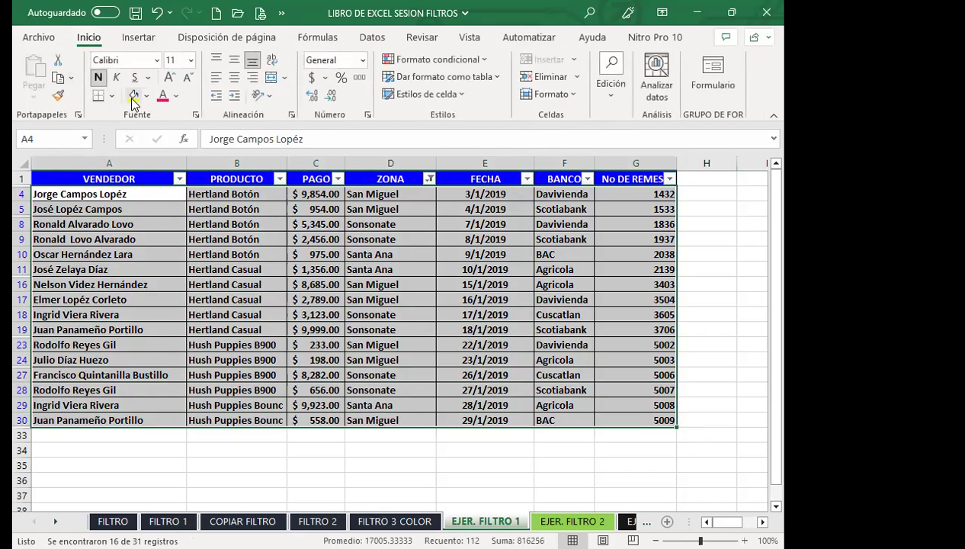
left_click(133, 96)
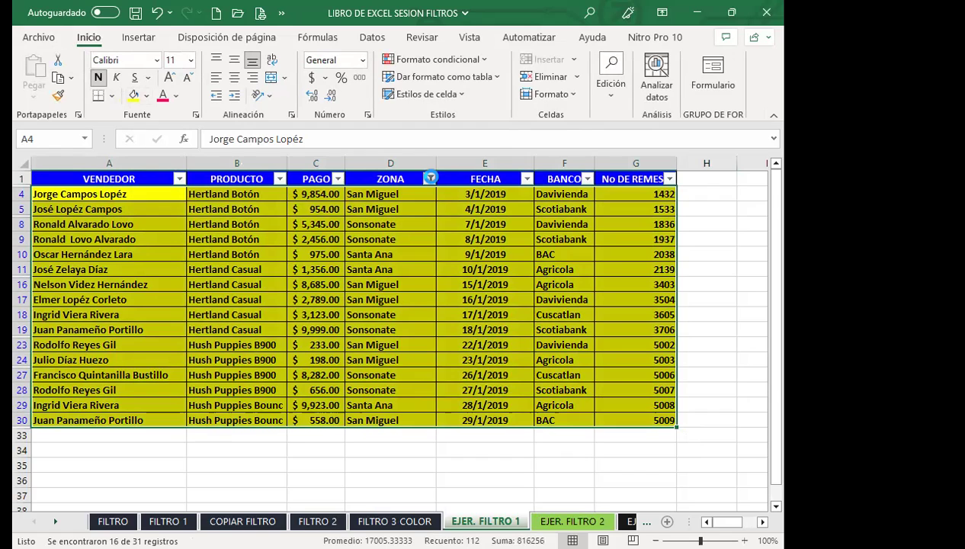
left_click(429, 179)
key("Escape")
left_click(363, 42)
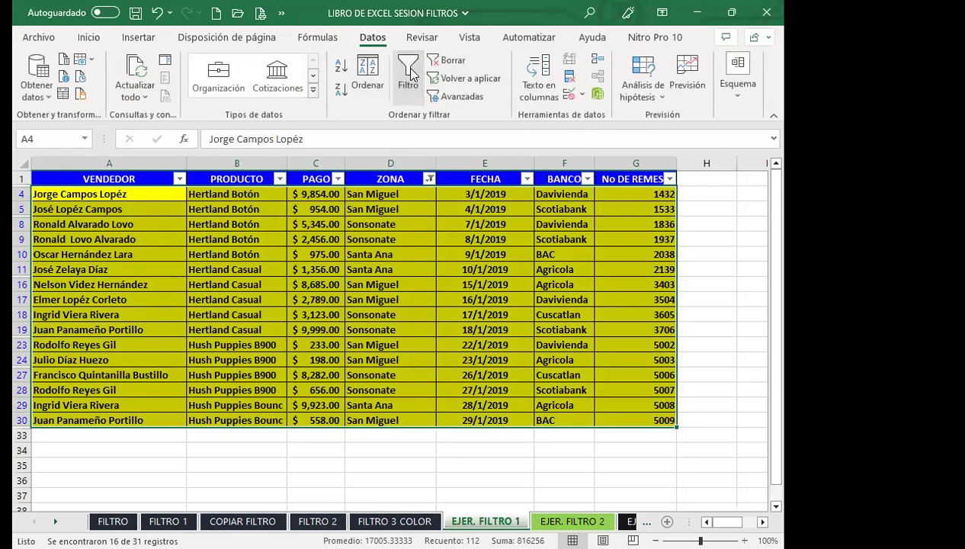
Step: Turn off the table filter so every EJER. FILTRO 1 row shows
left_click(407, 72)
scroll(431, 385, "down", 5)
scroll(434, 385, "up", 5)
left_click(395, 241)
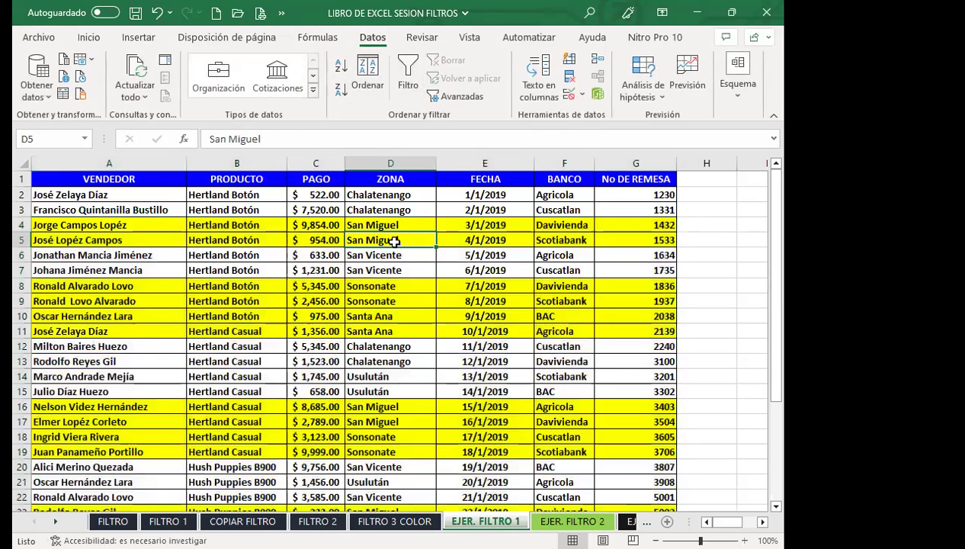
Step: Re-enable filtering, show only yellow-filled ZONA rows, then remove the filter again
left_click(390, 179)
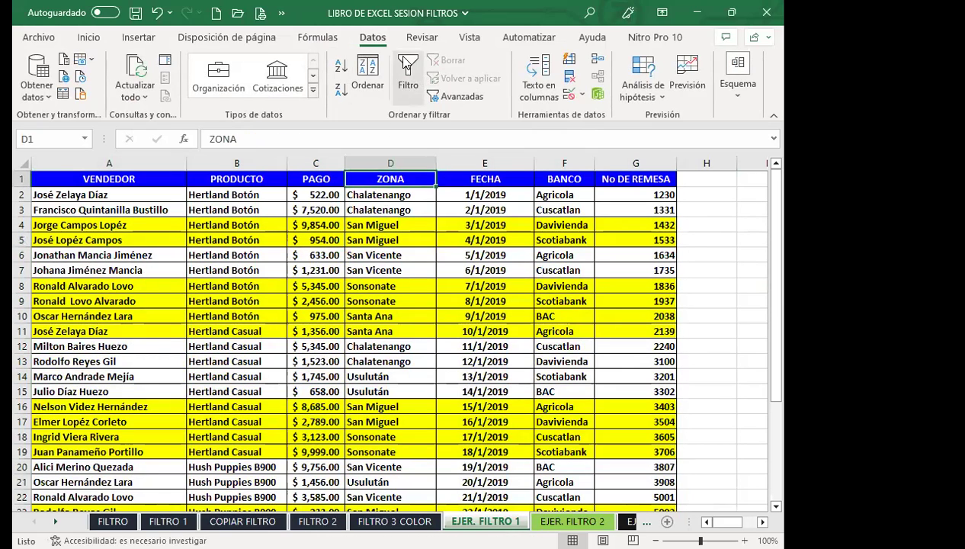
left_click(406, 68)
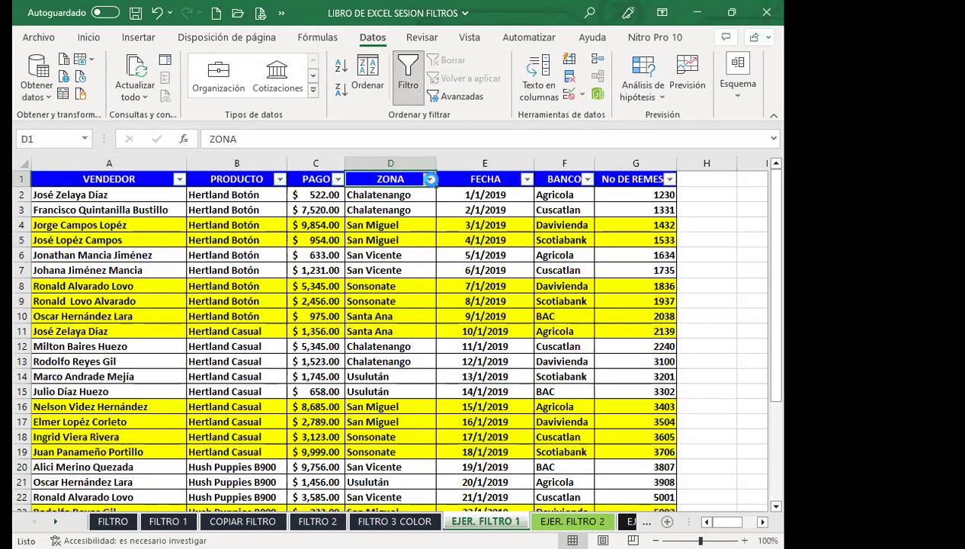
left_click(430, 180)
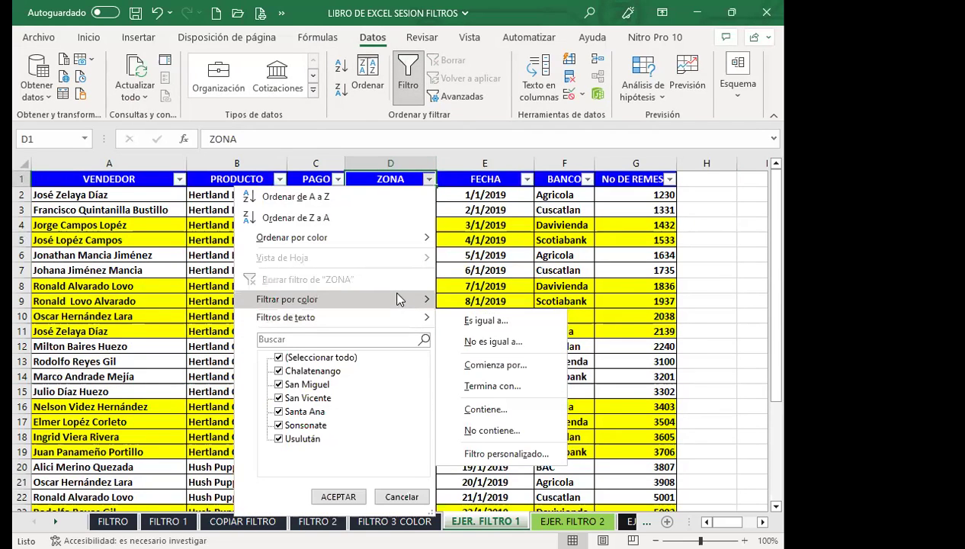
mouse_move(336, 299)
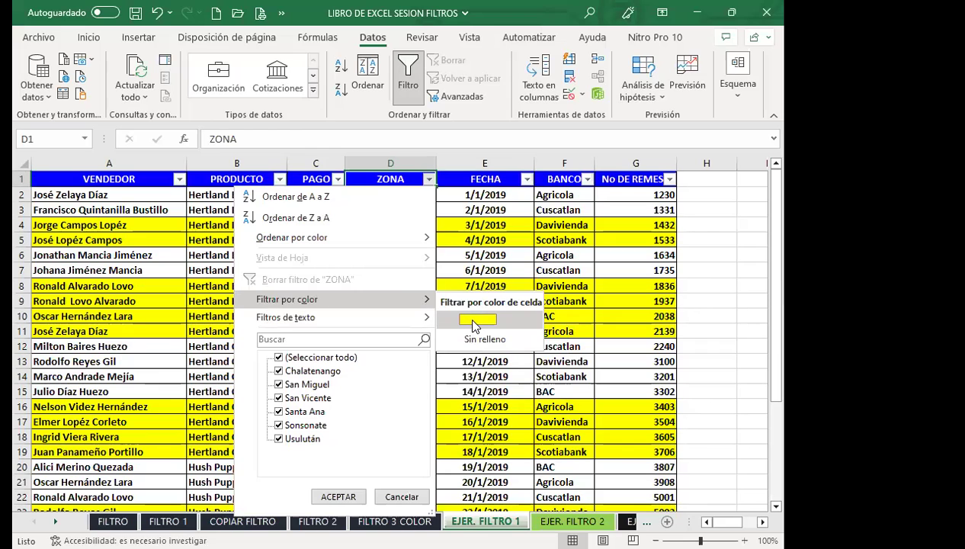
left_click(473, 326)
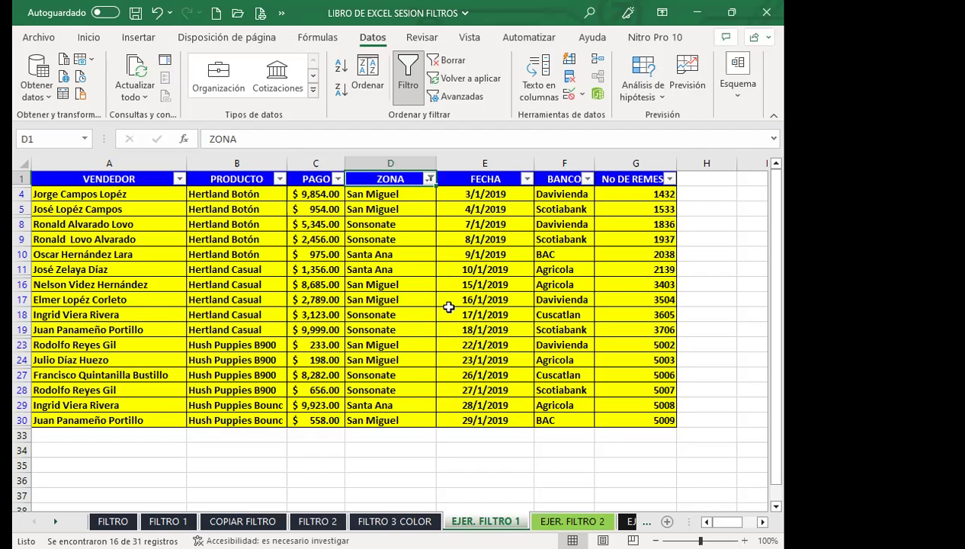
left_click(392, 296)
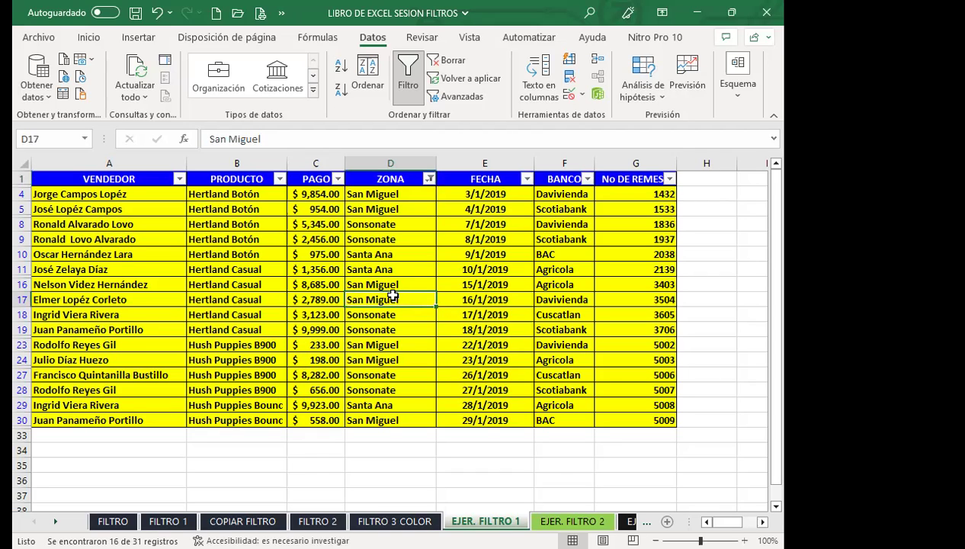
left_click(408, 72)
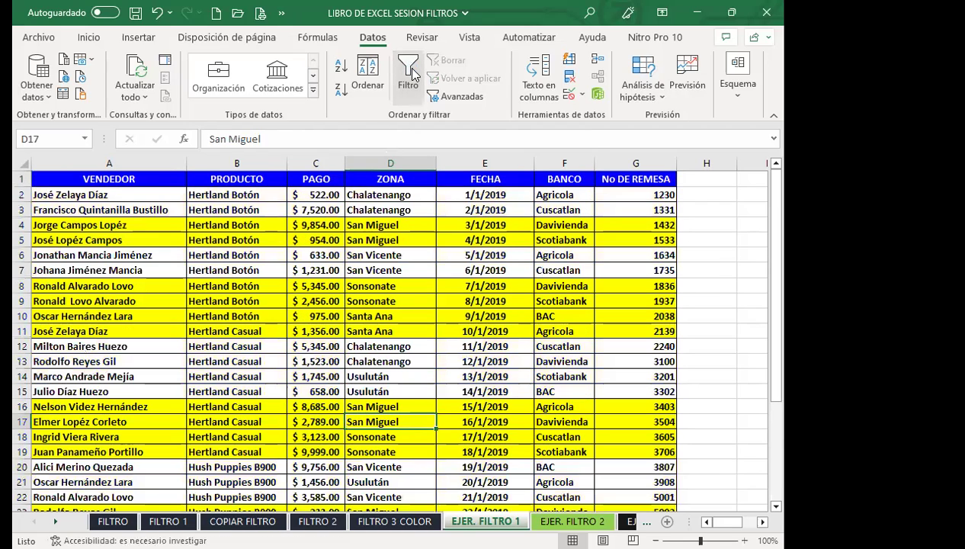
Step: Clear the FILTRO 3 COLOR filter to list all coloured rows, then return to EJER. FILTRO 1
scroll(450, 397, "down", 4)
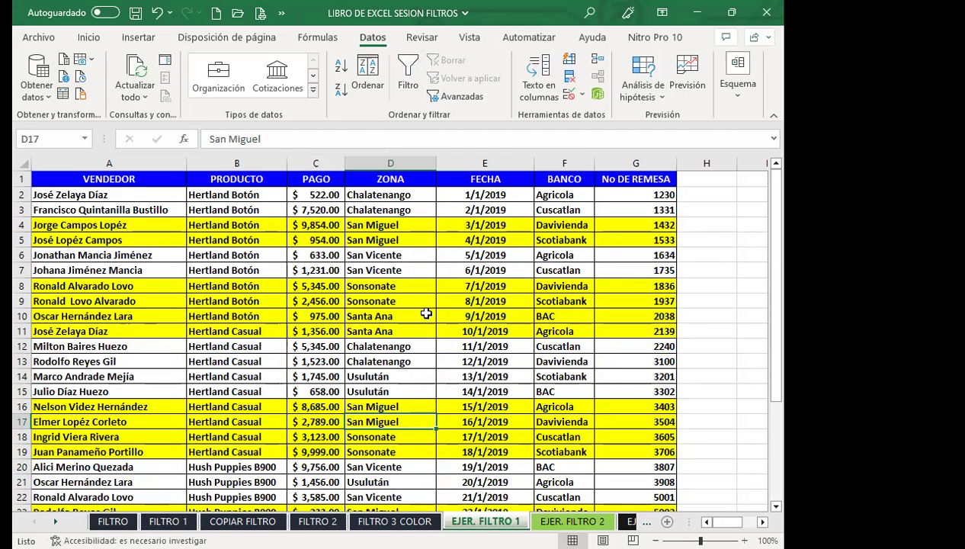
left_click(394, 521)
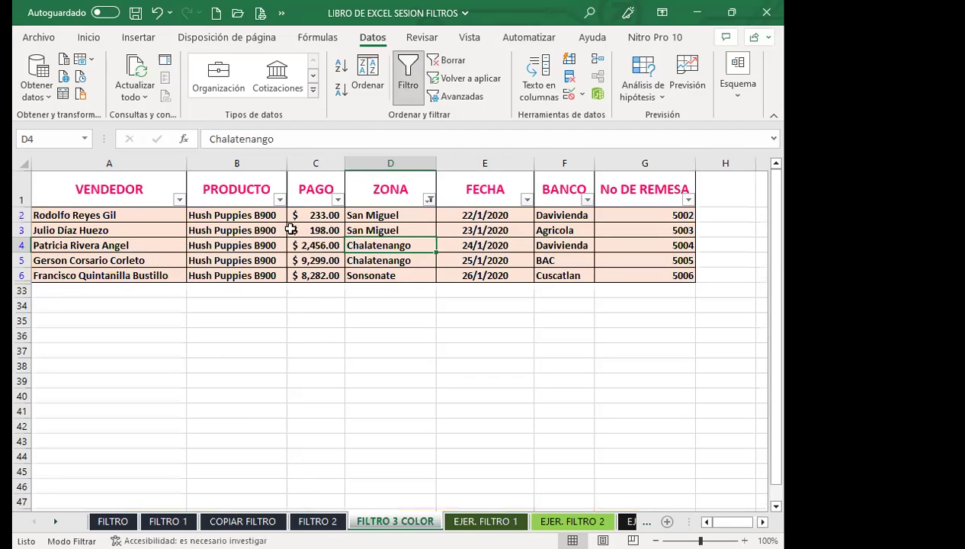
left_click(408, 76)
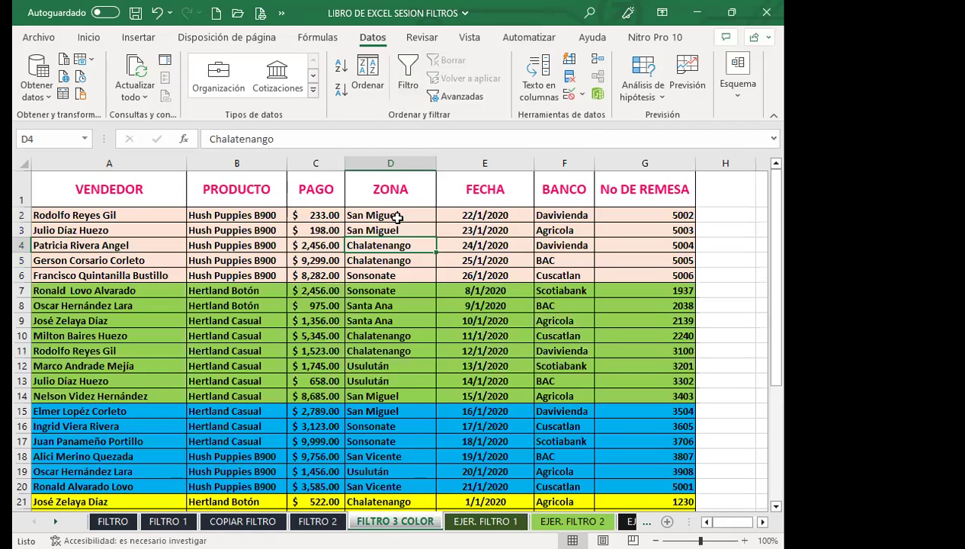
left_click_drag(397, 217, 409, 351)
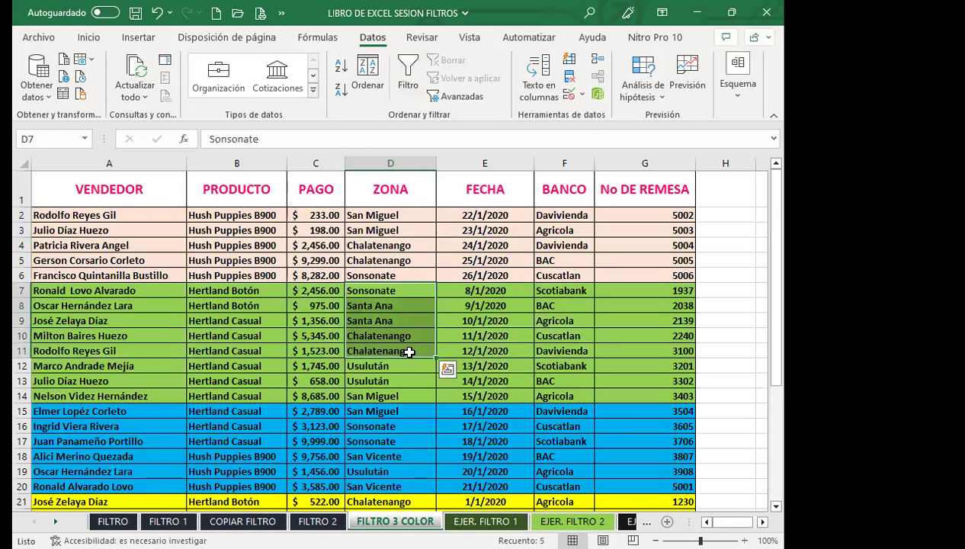
scroll(411, 356, "down", 3)
left_click(381, 320)
left_click_drag(88, 335, 490, 333)
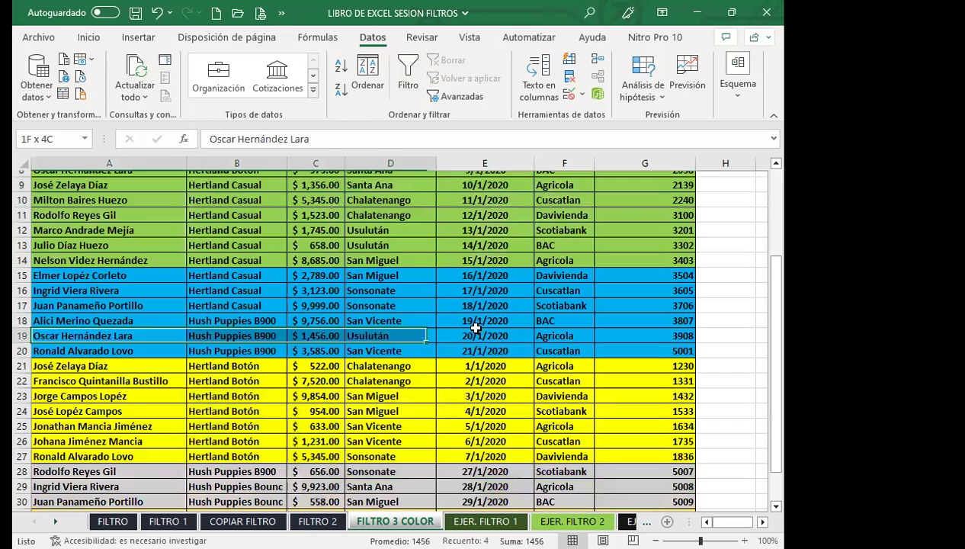
left_click(486, 522)
left_click(432, 357)
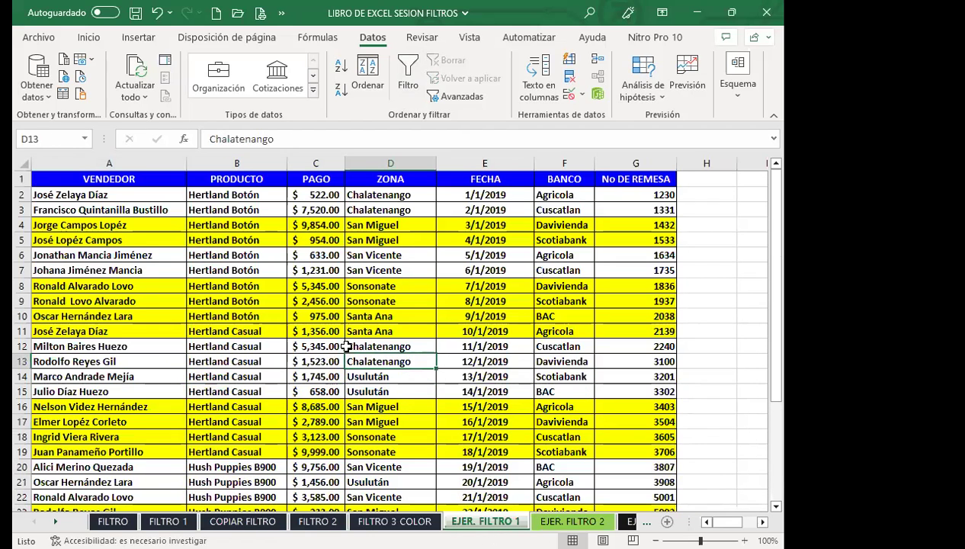
Step: Select rows 8 to 11 and try a filter there, then undo it with Ctrl+Shift+L
left_click(97, 291)
left_click_drag(203, 291, 618, 334)
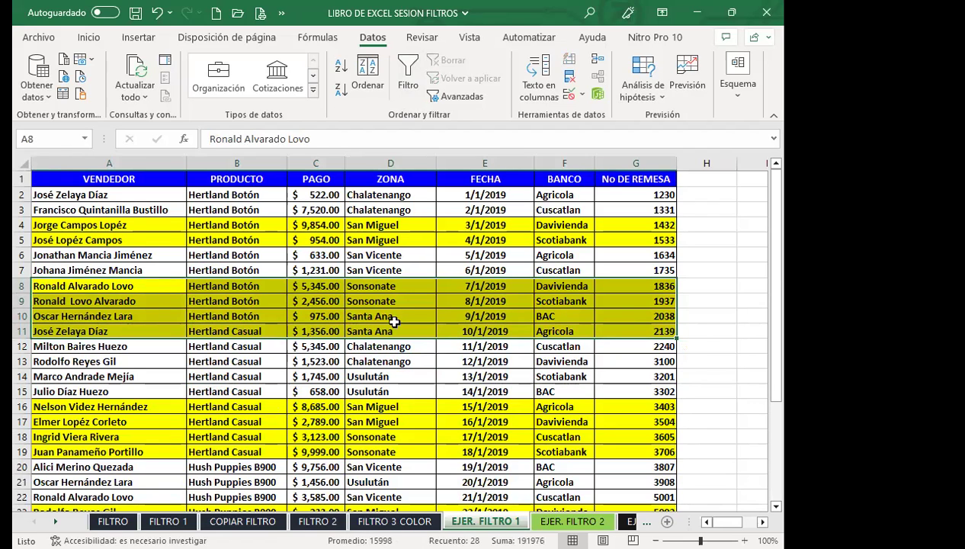
scroll(400, 298, "down", 1)
left_click(419, 74)
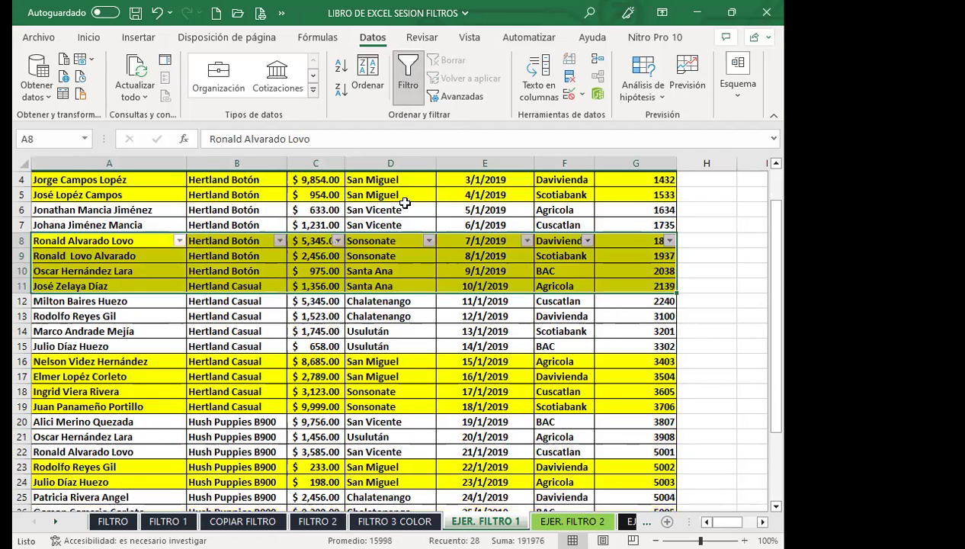
key("ctrl+shift+l")
left_click(319, 255)
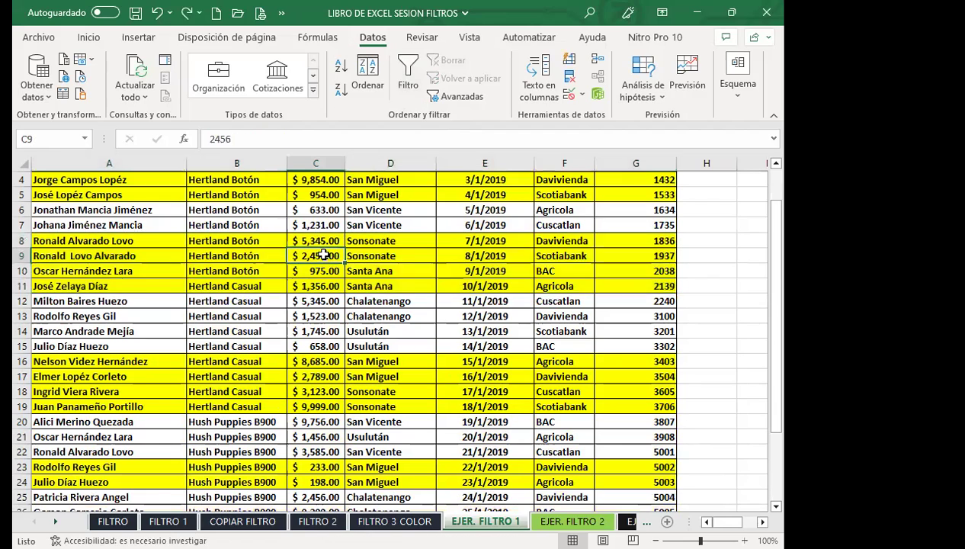
scroll(317, 253, "up", 1)
Step: Filter the ZONA column to show only Chalatenango rows
left_click(326, 173)
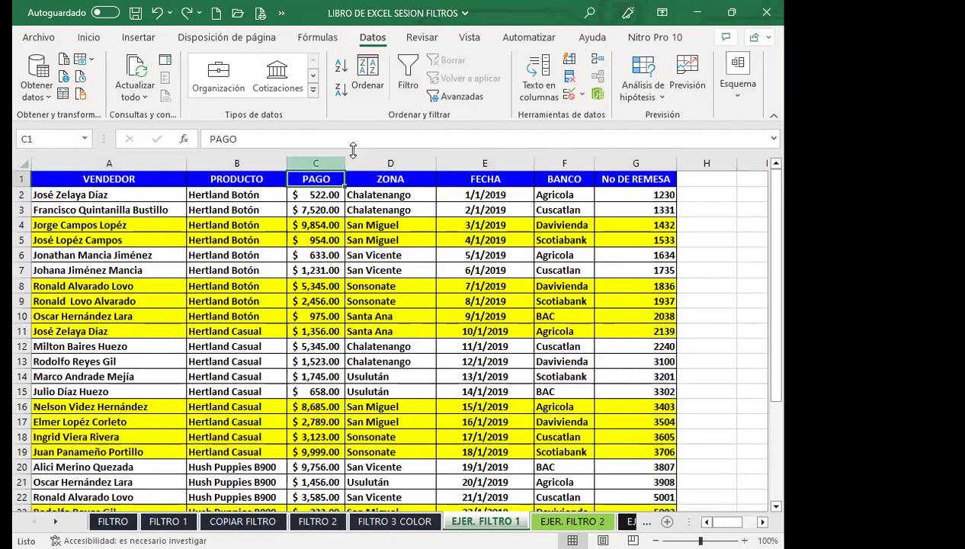
left_click(408, 74)
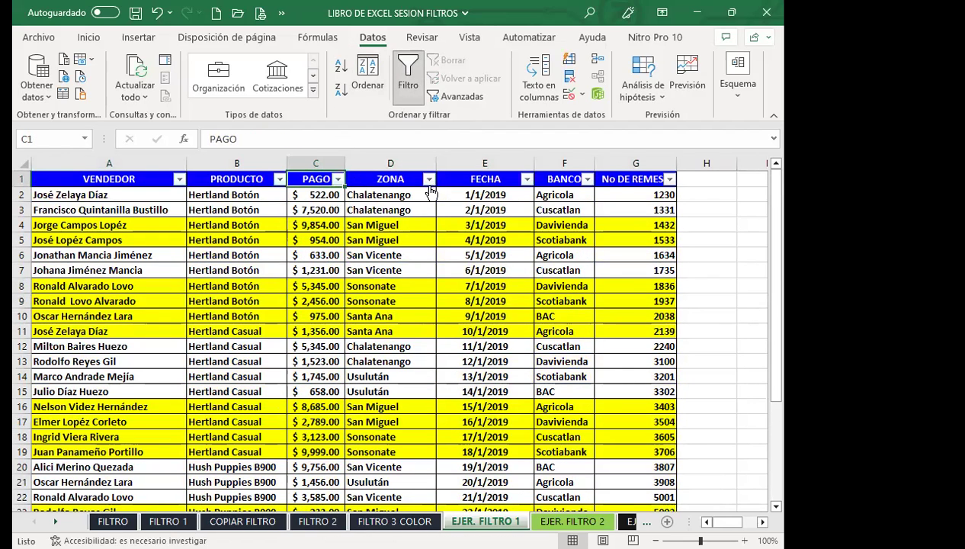
left_click(429, 178)
left_click(279, 357)
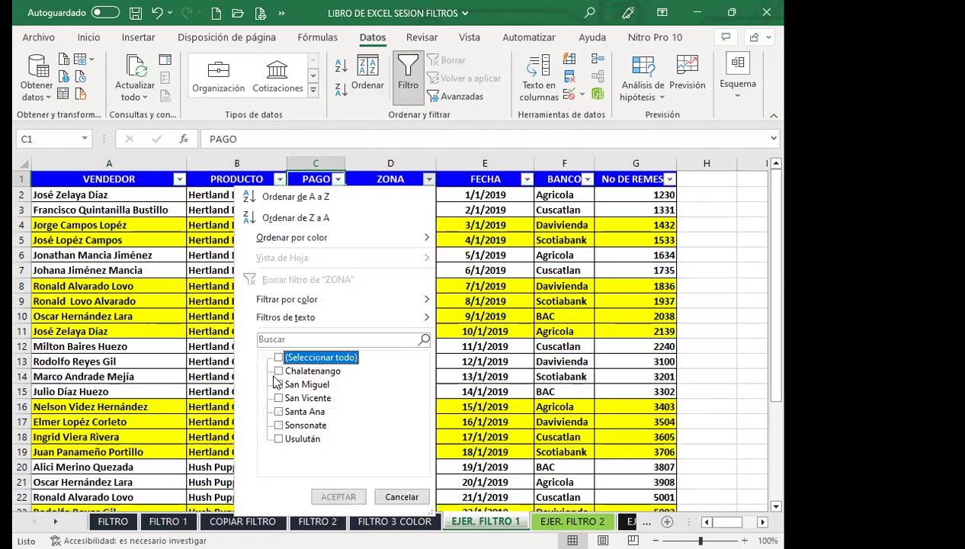
left_click(279, 371)
left_click(336, 496)
Step: Fill the six Chalatenango rows light pink and clear the filter
left_click_drag(73, 195, 629, 273)
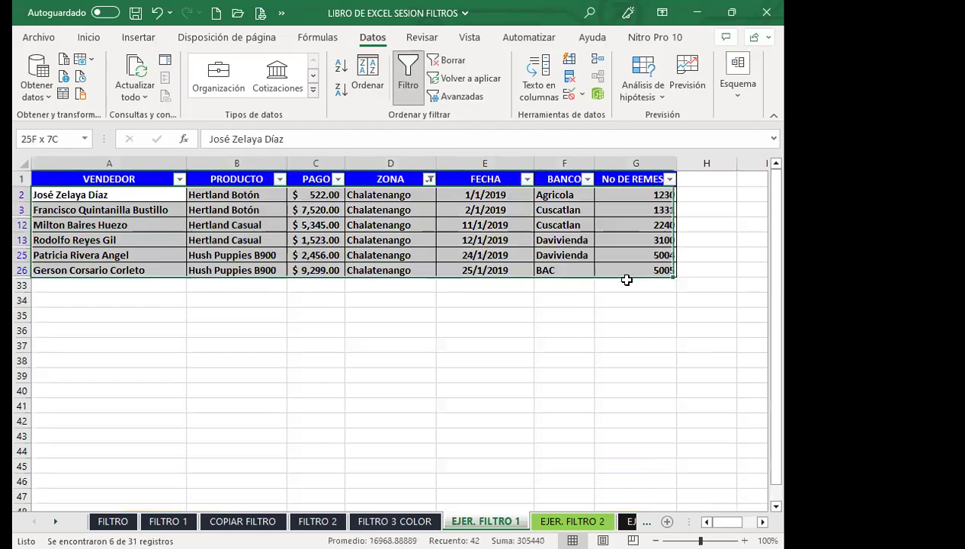
left_click(89, 37)
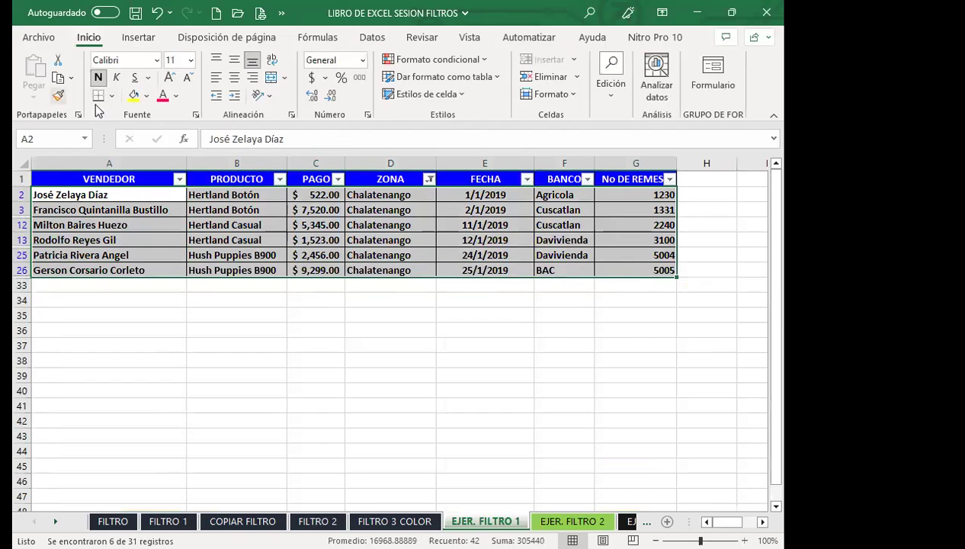
left_click(148, 95)
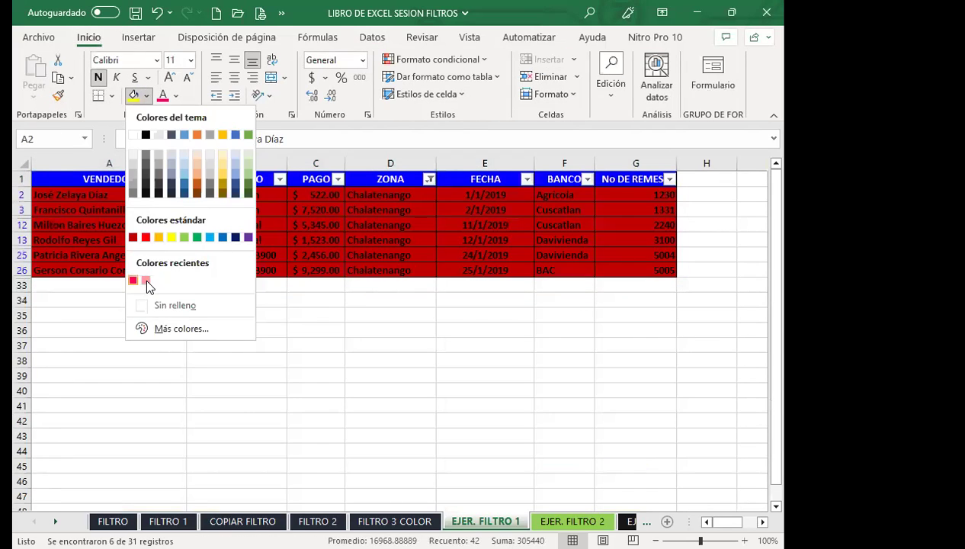
left_click(146, 280)
left_click(316, 254)
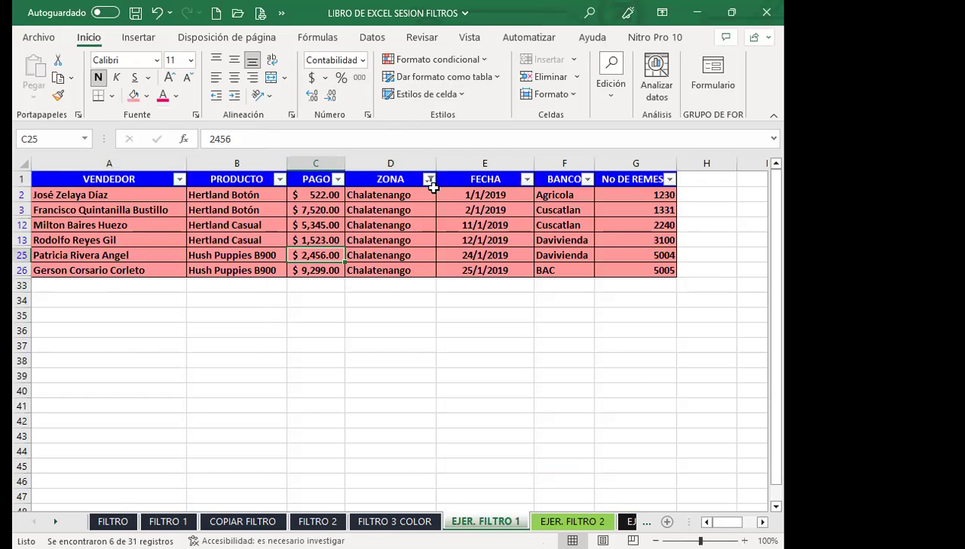
key("ctrl+shift+l")
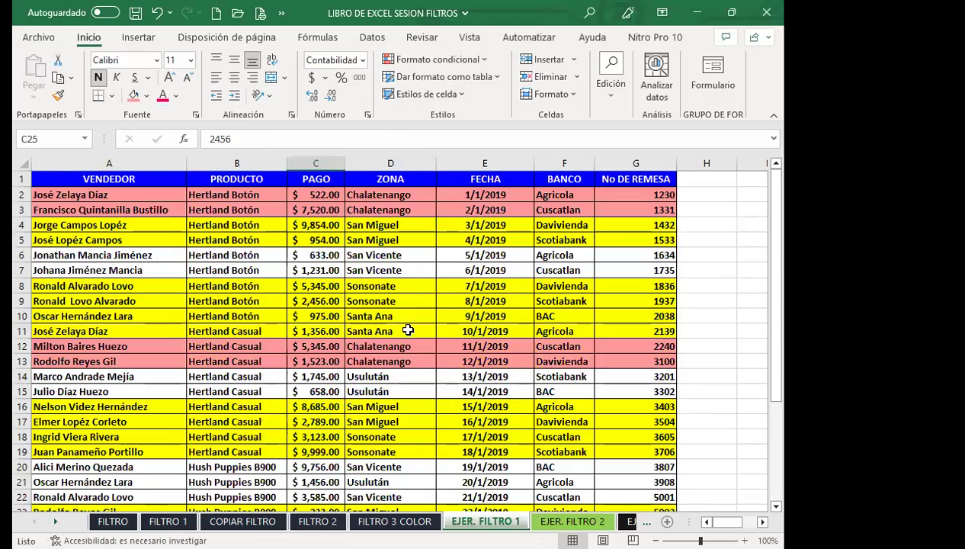
left_click(405, 327)
scroll(448, 363, "down", 4)
scroll(416, 443, "up", 4)
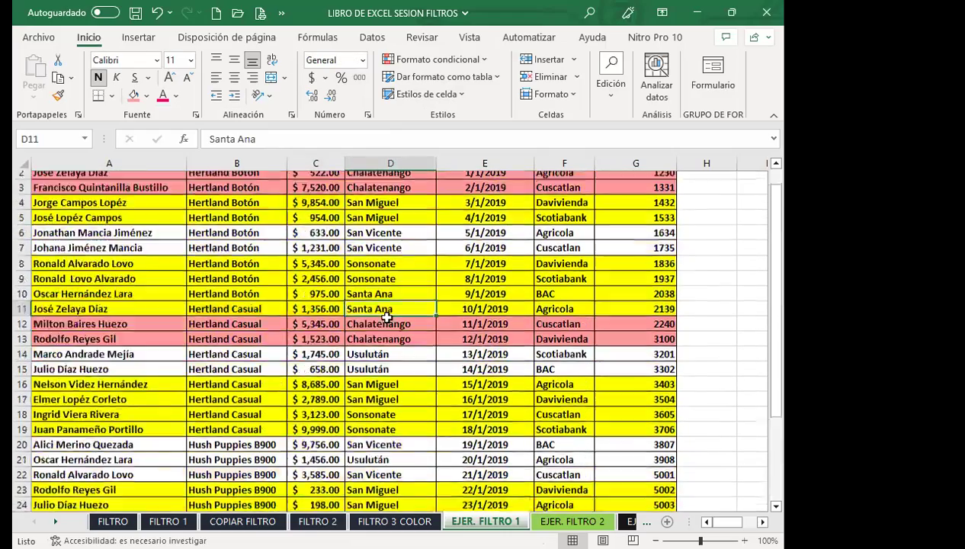
left_click_drag(402, 195, 411, 211)
left_click(391, 362)
scroll(429, 442, "down", 3)
scroll(429, 441, "down", 1)
left_click(415, 377)
scroll(402, 443, "up", 4)
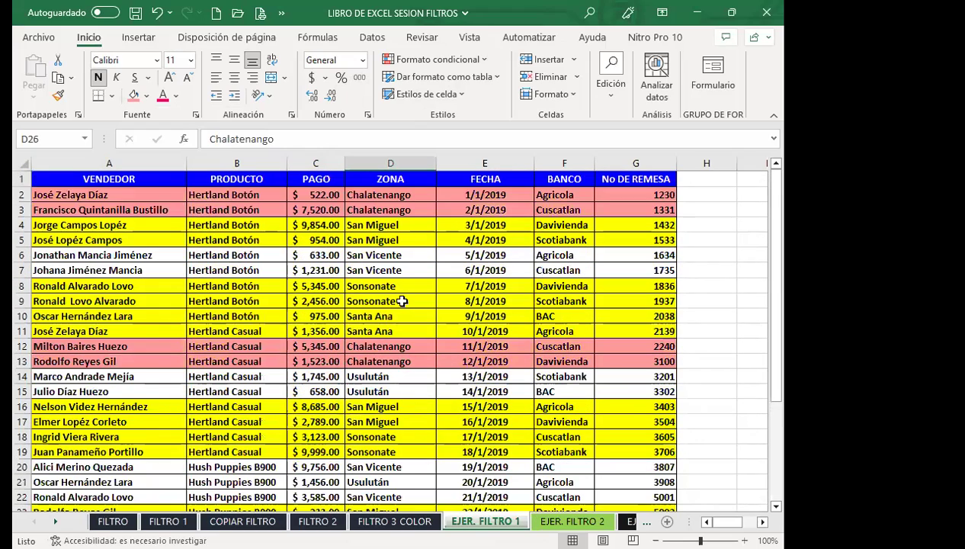
left_click(381, 254)
left_click(390, 242)
left_click(244, 285)
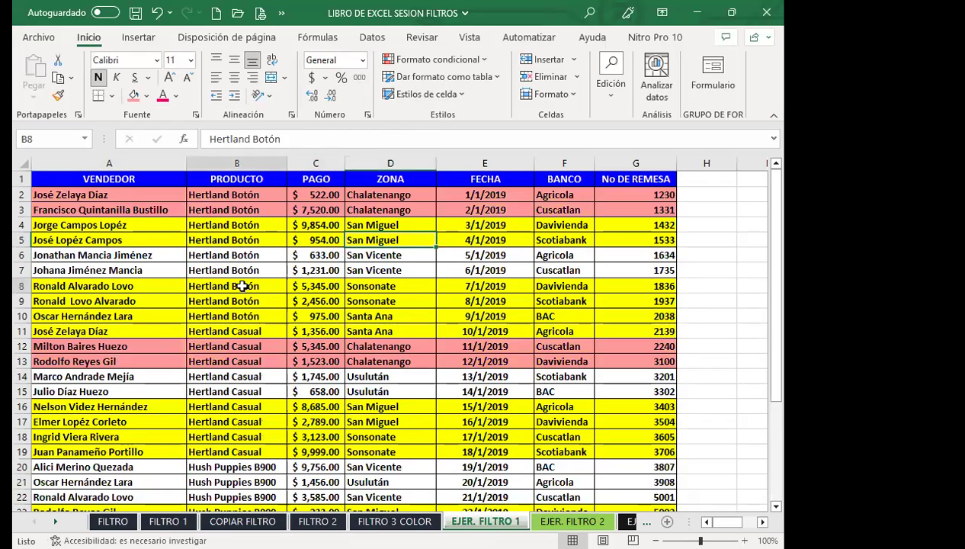
left_click(410, 273)
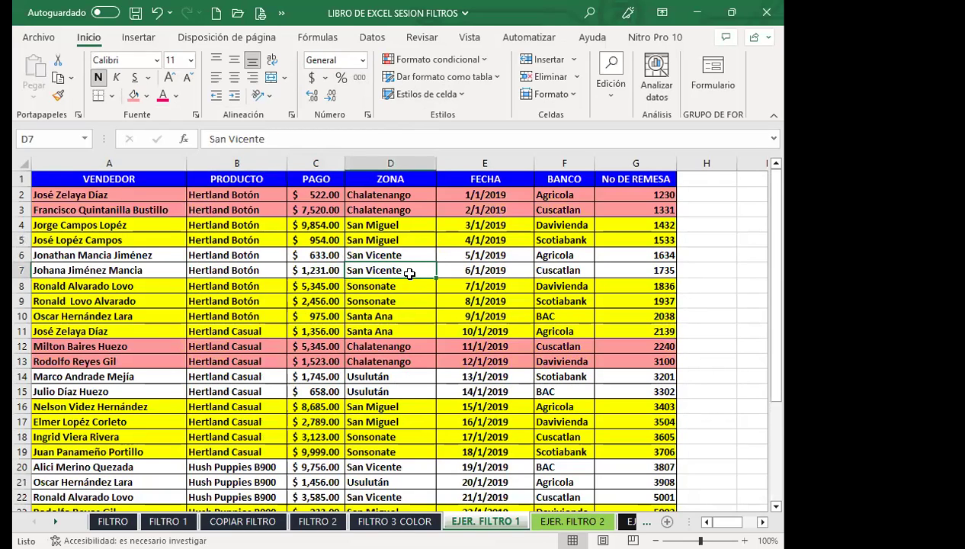
Step: Move from EJER. FILTRO 2 past EJER. FILTRO 3 to the FILTRO AVANZADA sheet
left_click(562, 519)
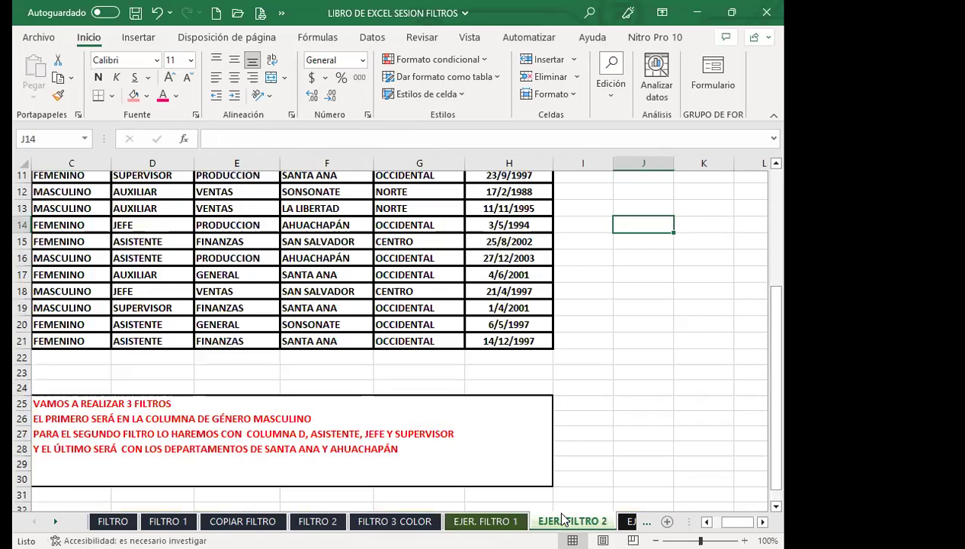
scroll(305, 393, "up", 4)
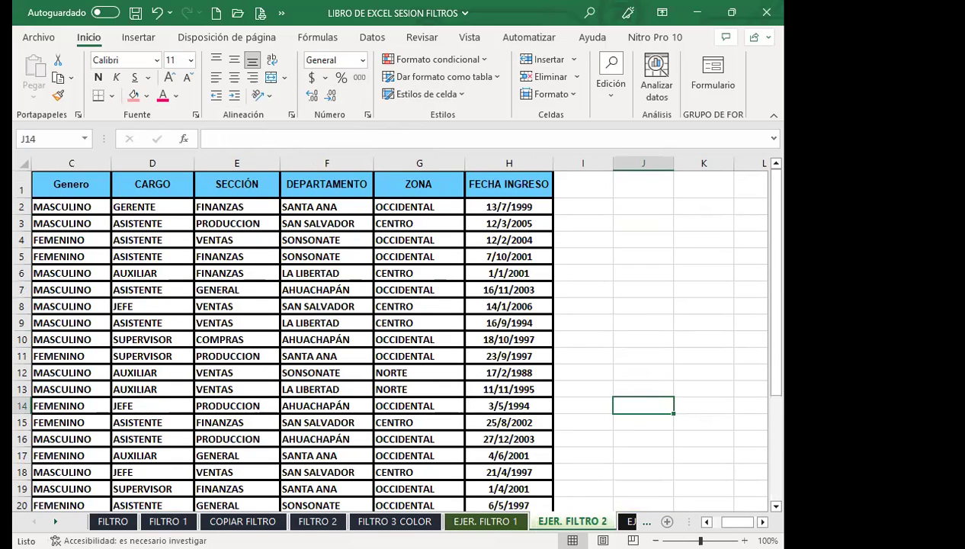
key("ctrl+Page_Down")
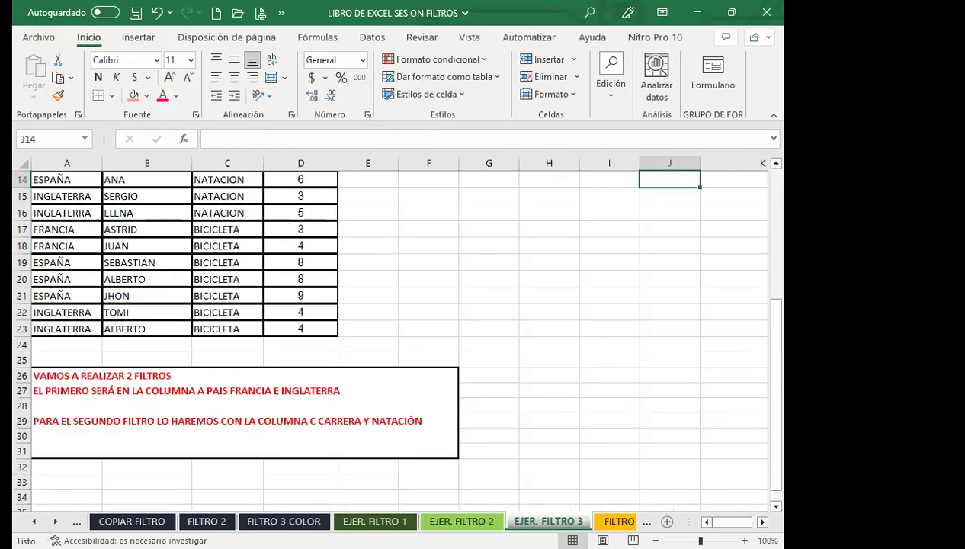
key("ctrl+Page_Down")
scroll(358, 366, "up", 6)
scroll(334, 318, "up", 4)
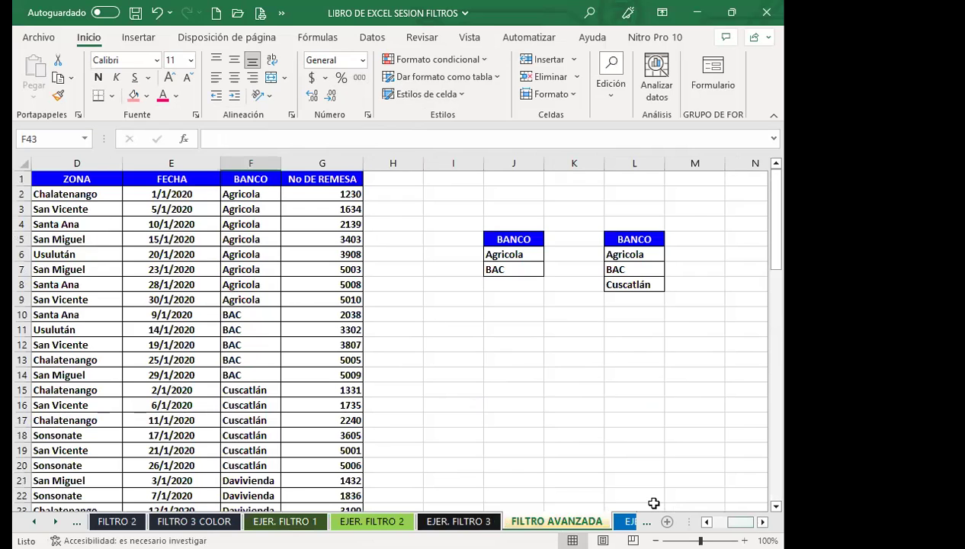
Step: Select a cell inside the FILTRO AVANZADA sales table and show the Datos ribbon
scroll(654, 503, "left", 3)
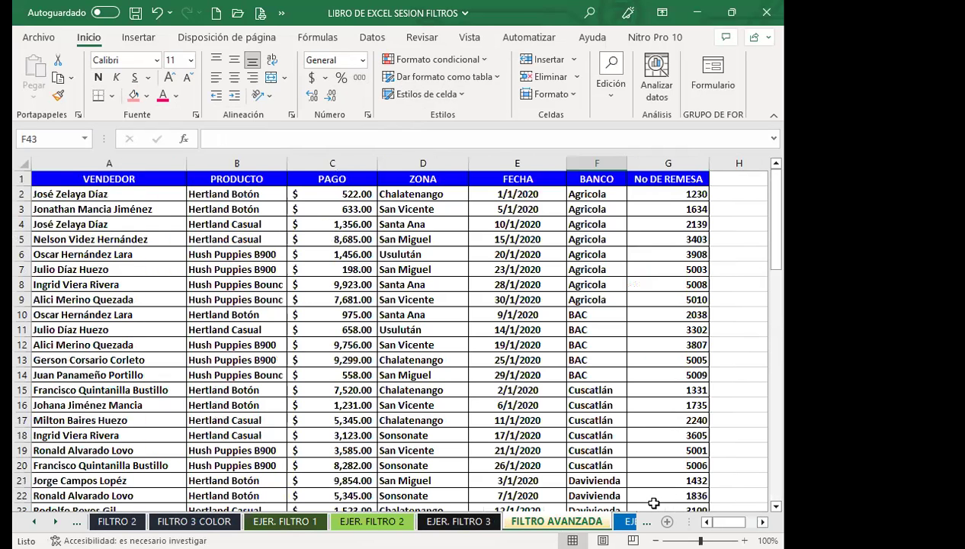
left_click(471, 314)
scroll(232, 399, "down", 4)
scroll(231, 392, "down", 3)
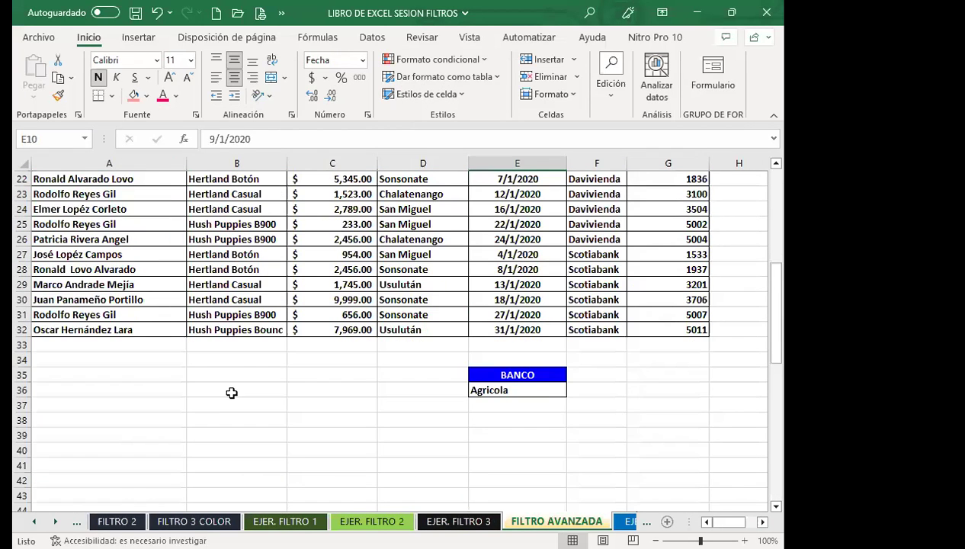
scroll(300, 352, "up", 4)
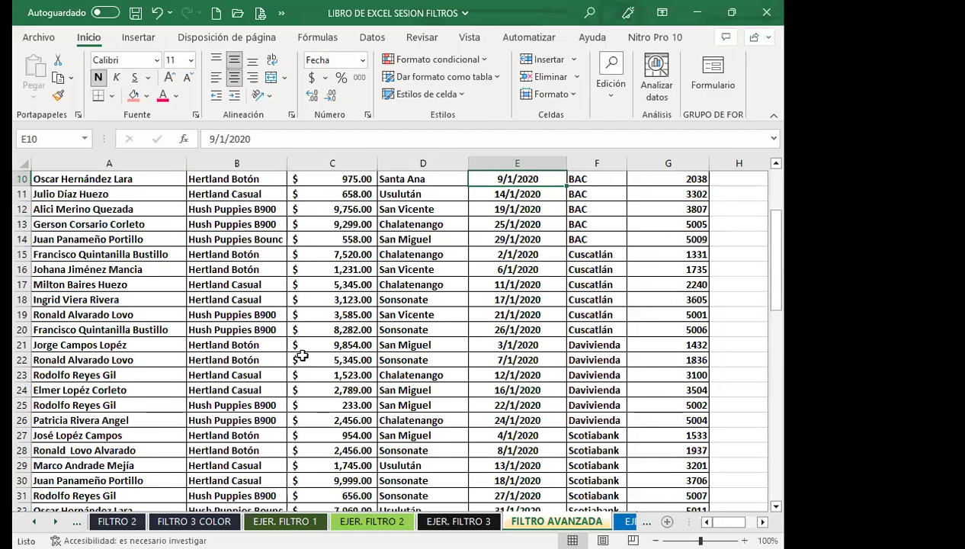
scroll(299, 335, "up", 3)
left_click(300, 329)
left_click(366, 38)
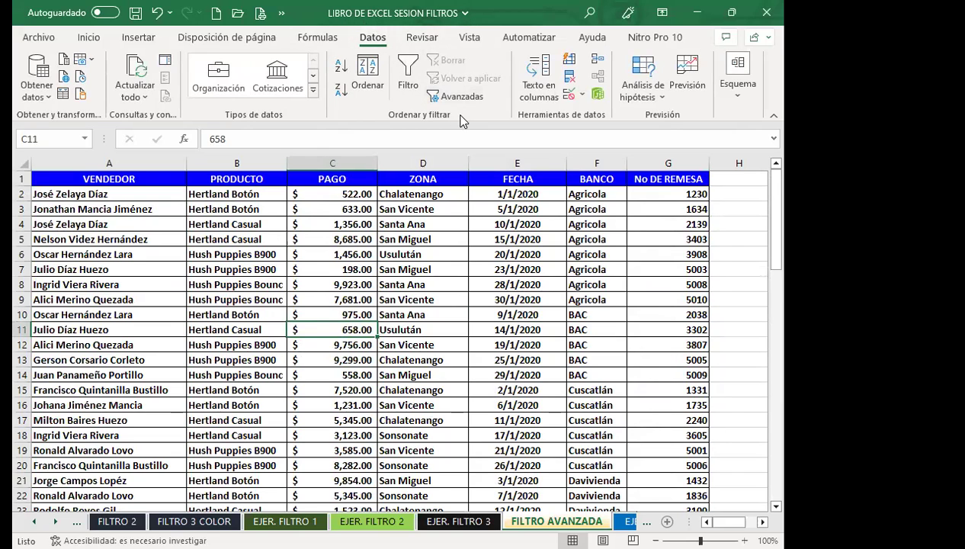
Step: Review the BANCO/Agricola criteria cells against the Scotiabank entries in rows 30 and 31
left_click(472, 267)
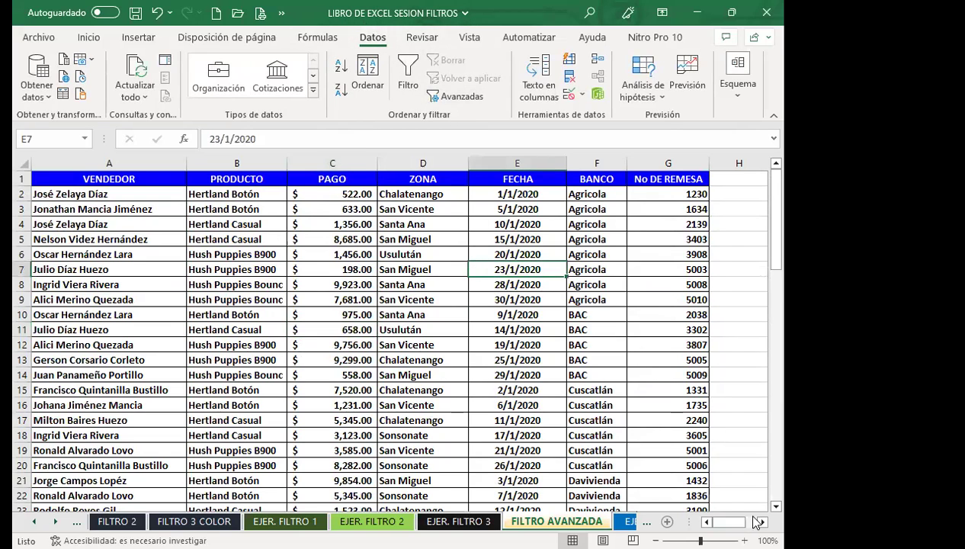
left_click_drag(777, 507, 777, 507)
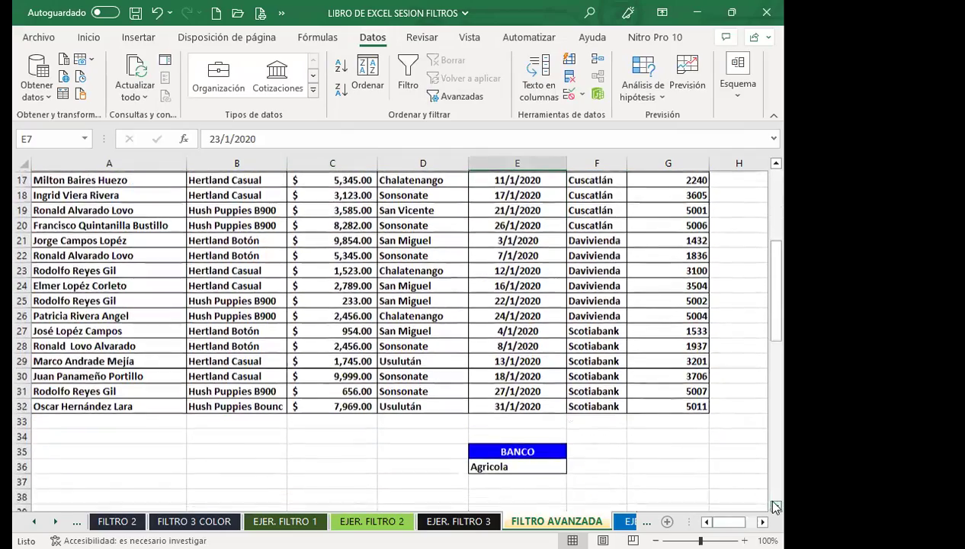
left_click_drag(777, 508, 777, 508)
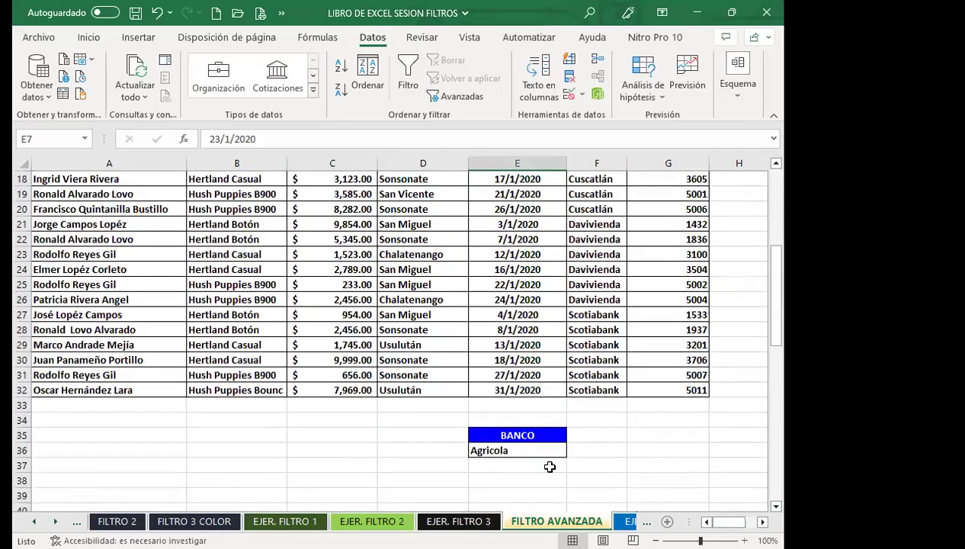
left_click(506, 435)
scroll(506, 435, "down", 1)
left_click(528, 389)
left_click(518, 407)
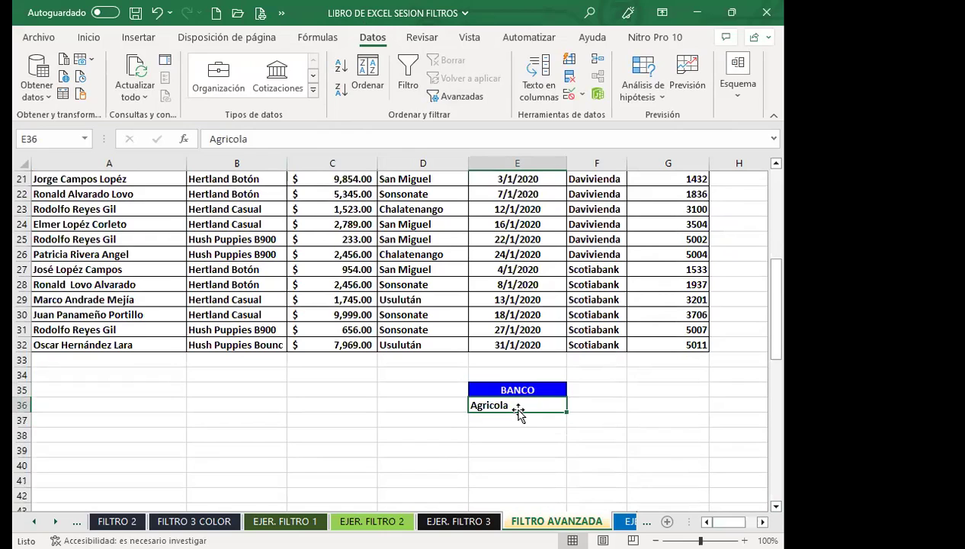
left_click(535, 389)
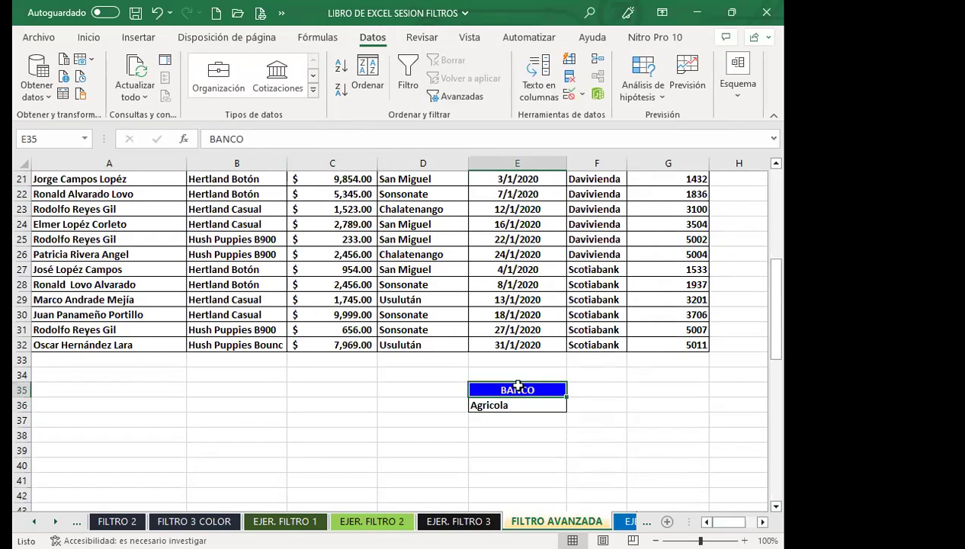
left_click(595, 314)
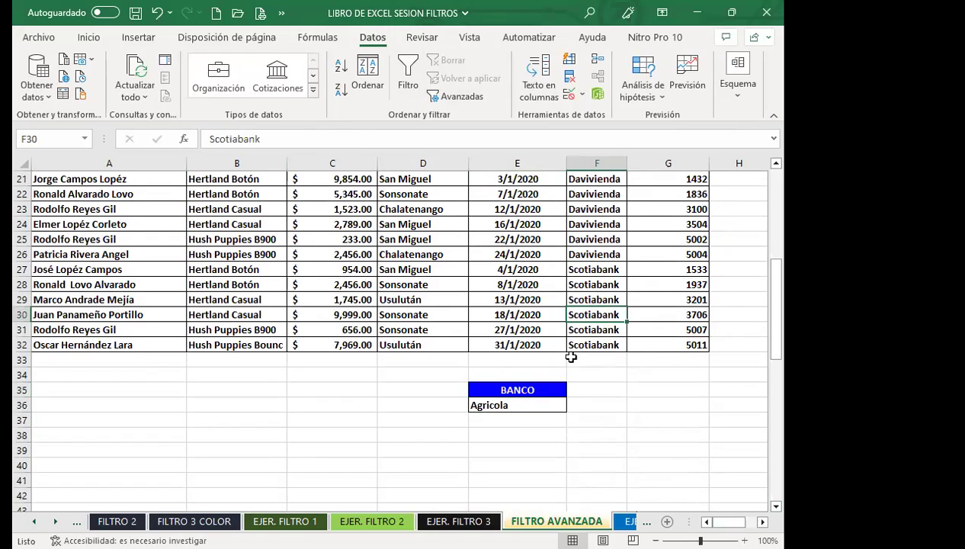
left_click(531, 407)
left_click(586, 328)
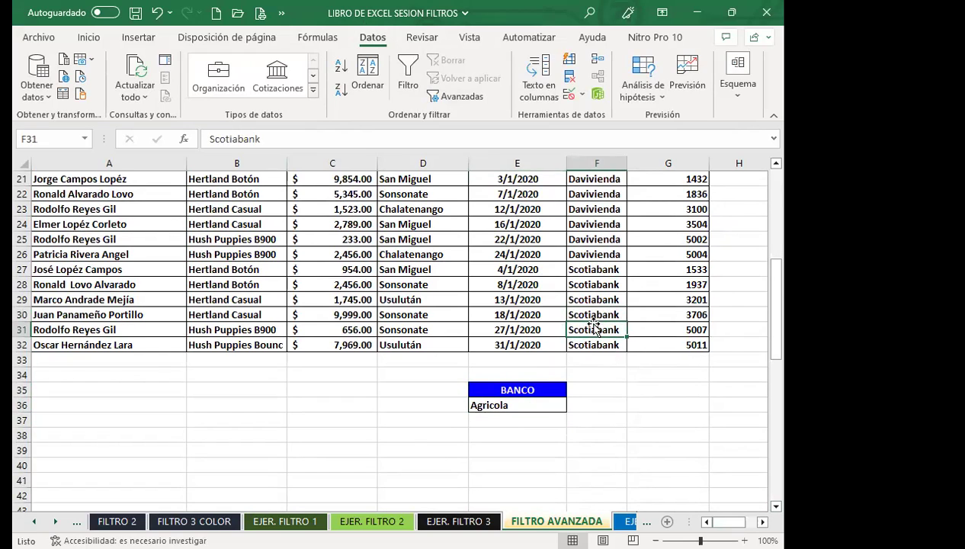
left_click(481, 407)
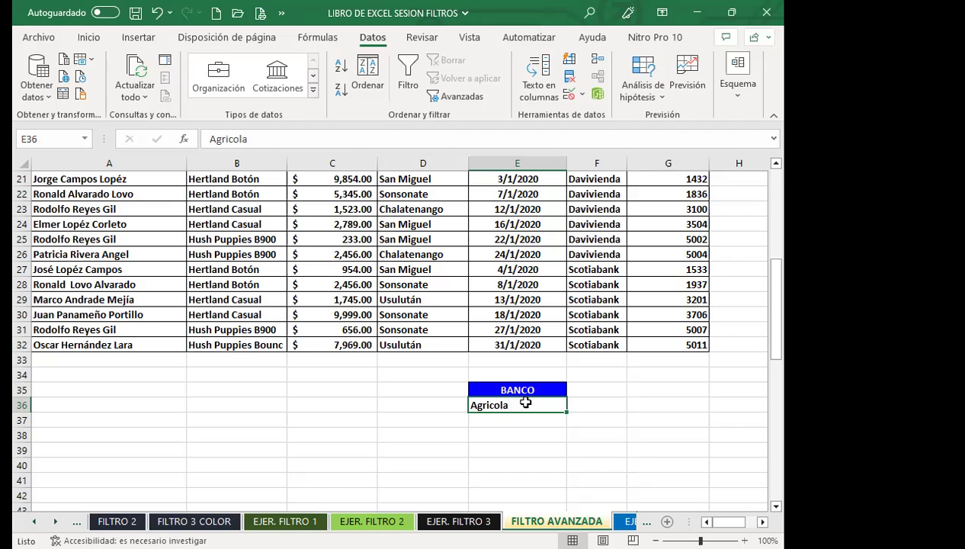
Step: Compare the BANCO criteria heading with the table's BANCO column and its first Agricola entry
left_click(538, 389)
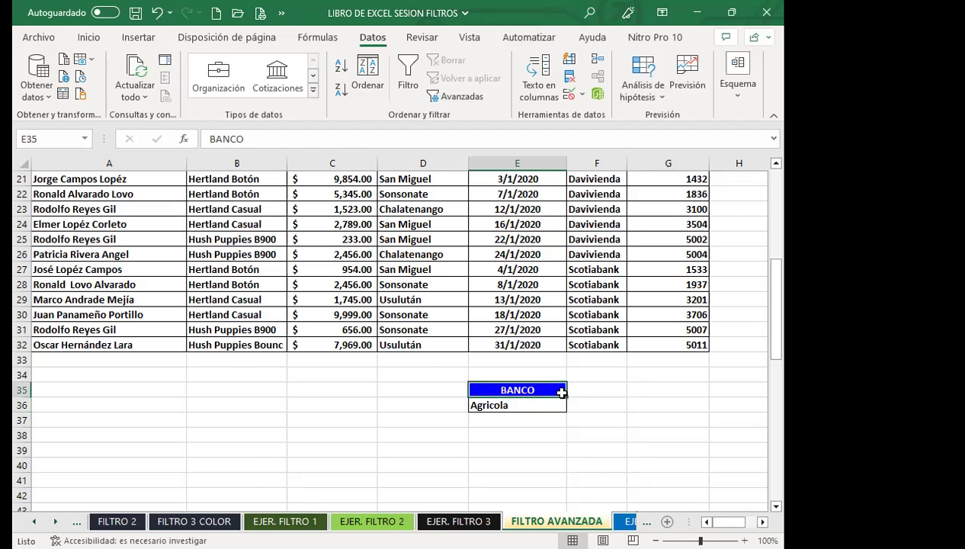
scroll(566, 295, "up", 5)
scroll(604, 194, "up", 2)
left_click(597, 178)
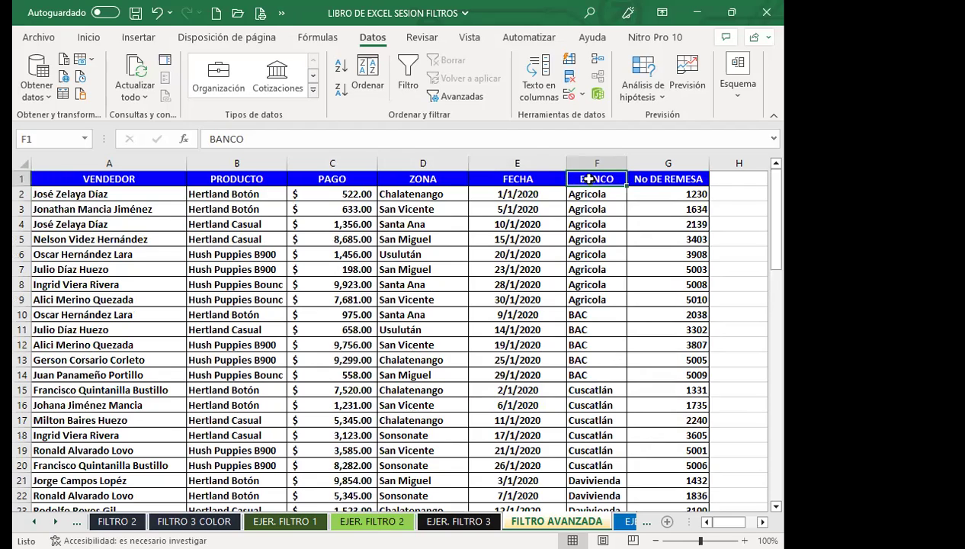
scroll(509, 445, "down", 7)
scroll(466, 388, "down", 3)
left_click(503, 239)
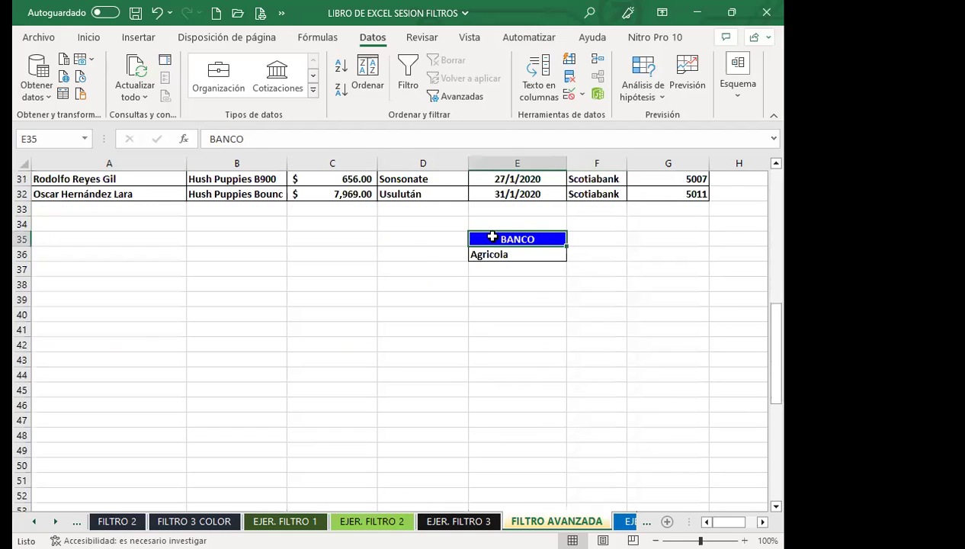
scroll(621, 296, "up", 2)
scroll(608, 286, "up", 4)
scroll(607, 286, "up", 4)
left_click(588, 196)
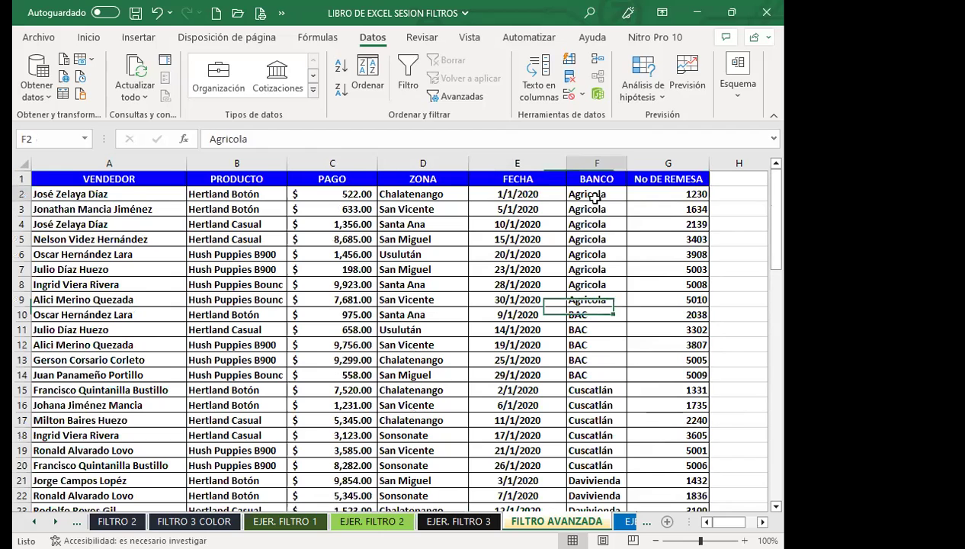
scroll(591, 308, "down", 4)
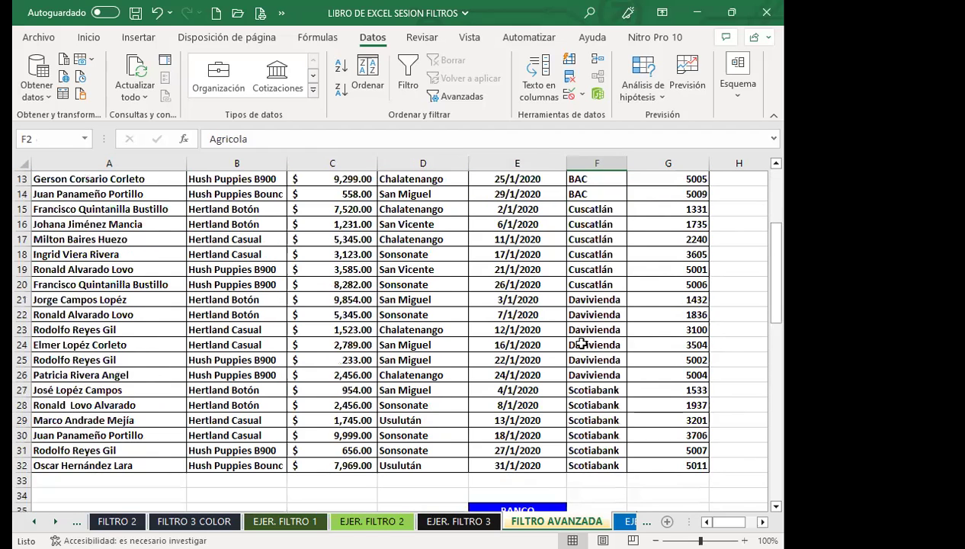
scroll(584, 366, "down", 3)
left_click(508, 392)
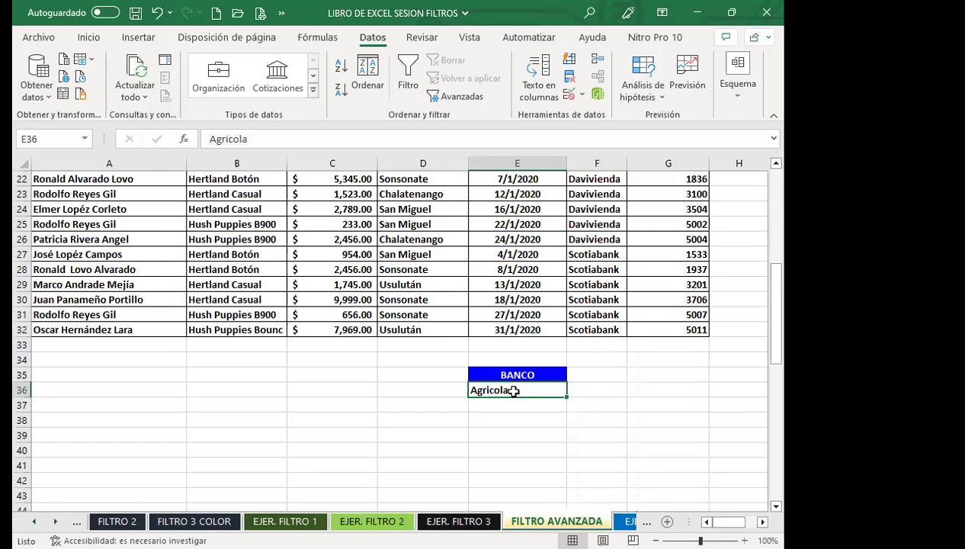
scroll(376, 336, "up", 4)
scroll(375, 336, "up", 3)
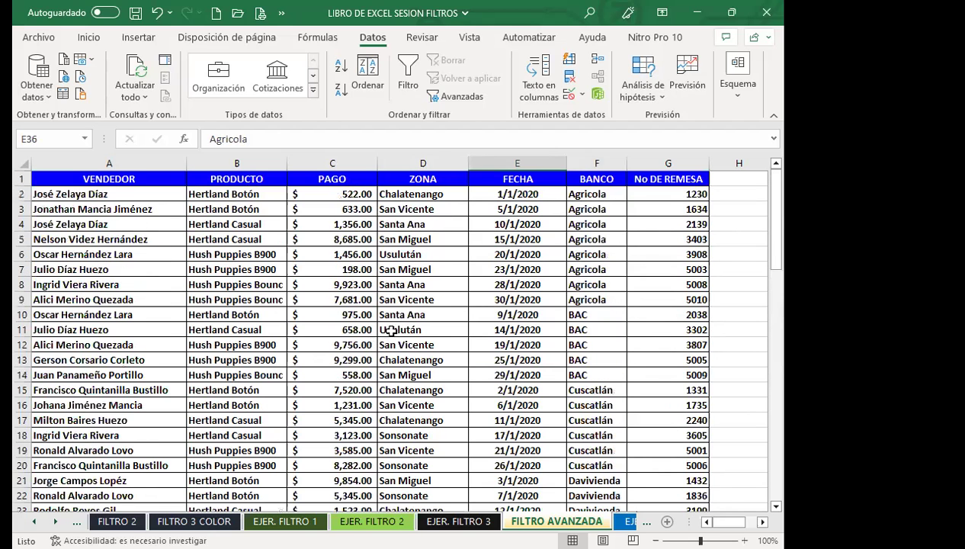
Step: Select a cell in the sales table and open Advanced filter with list range $A$1:$G$32
left_click(399, 331)
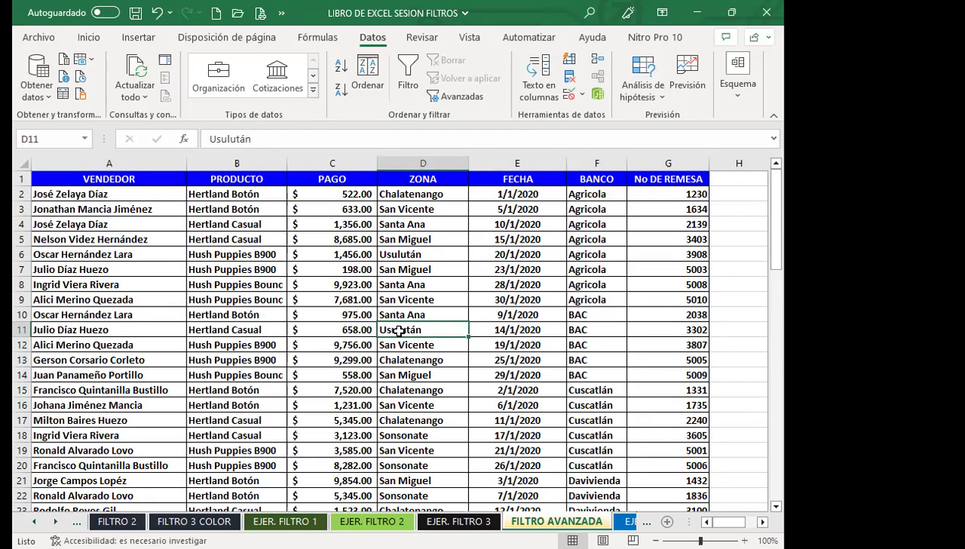
left_click(746, 325)
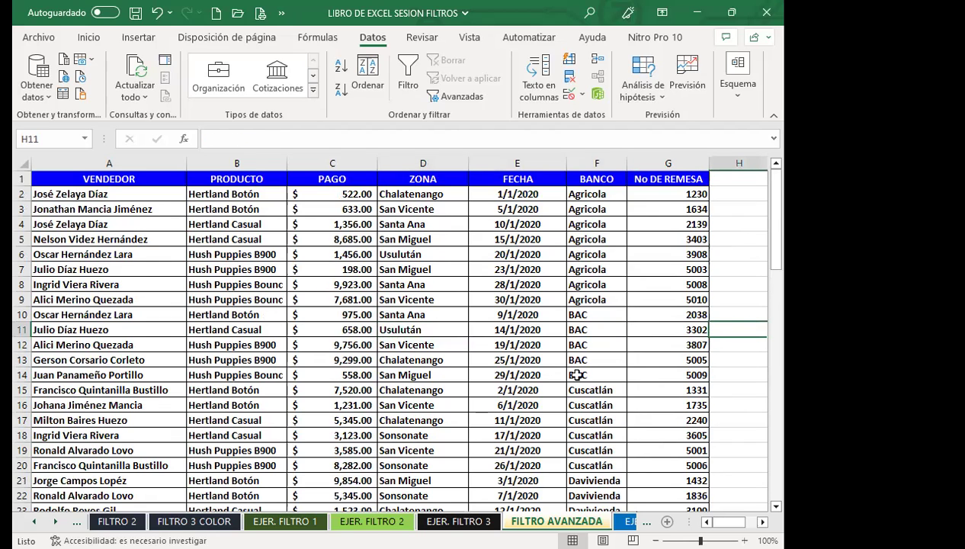
scroll(334, 394, "down", 5)
scroll(190, 401, "down", 3)
left_click(246, 302)
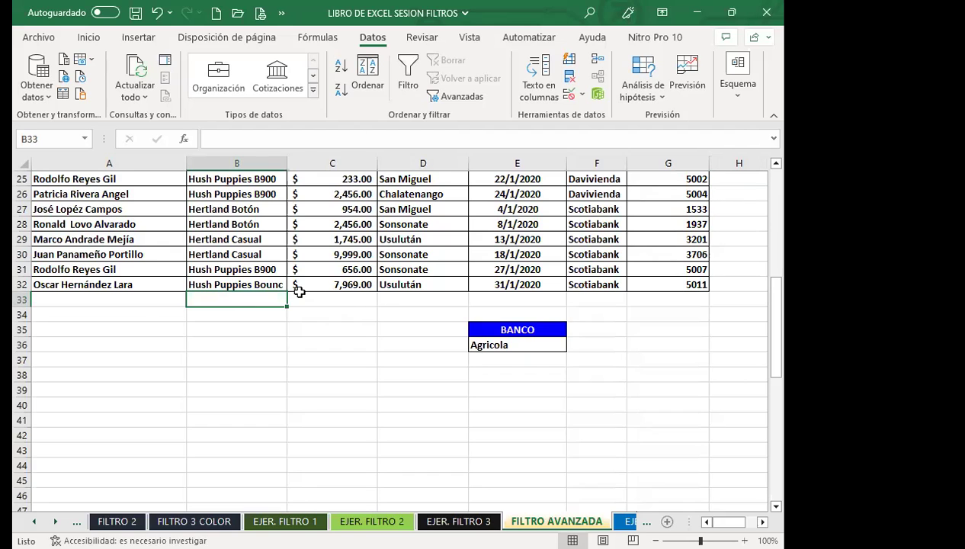
scroll(485, 285, "up", 2)
scroll(495, 283, "up", 6)
scroll(506, 304, "up", 1)
left_click(457, 299)
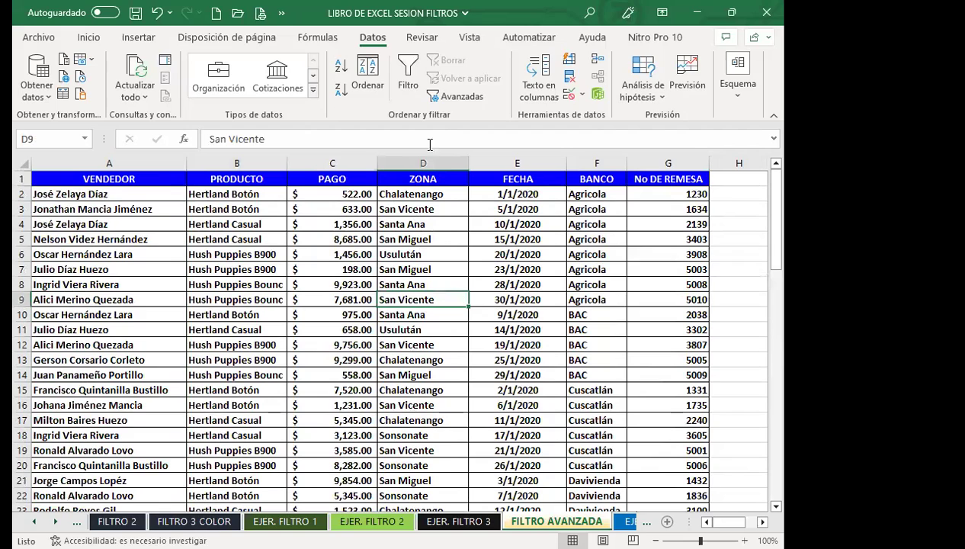
left_click(453, 97)
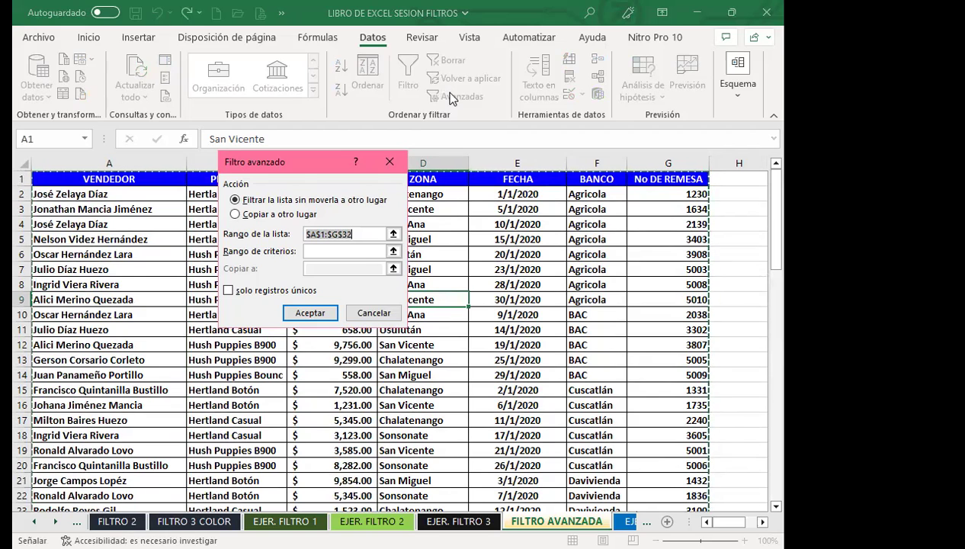
Step: Set the advanced filter's criteria range to the BANCO heading and its Agricola cell
left_click(314, 251)
scroll(472, 437, "down", 1)
scroll(564, 400, "down", 4)
scroll(564, 401, "down", 2)
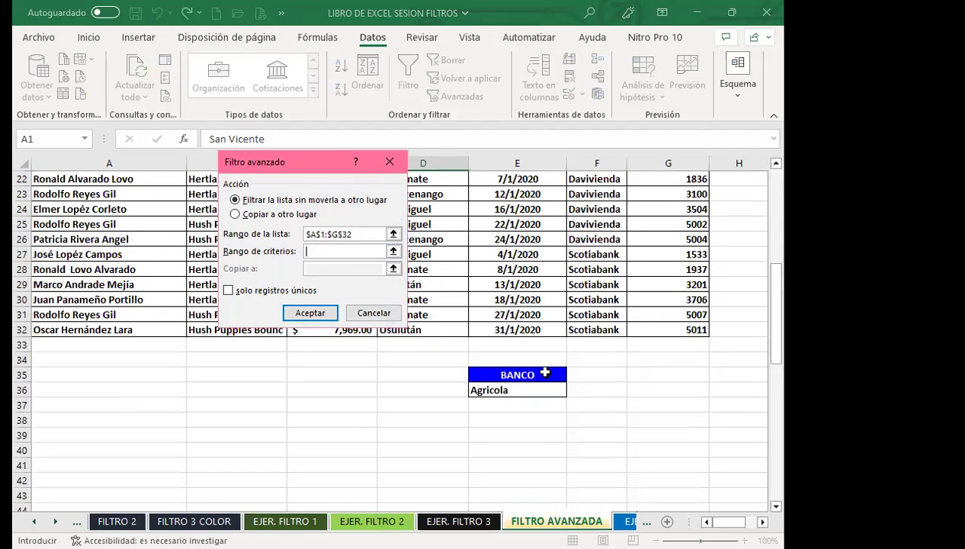
left_click(545, 371)
left_click_drag(545, 373, 533, 391)
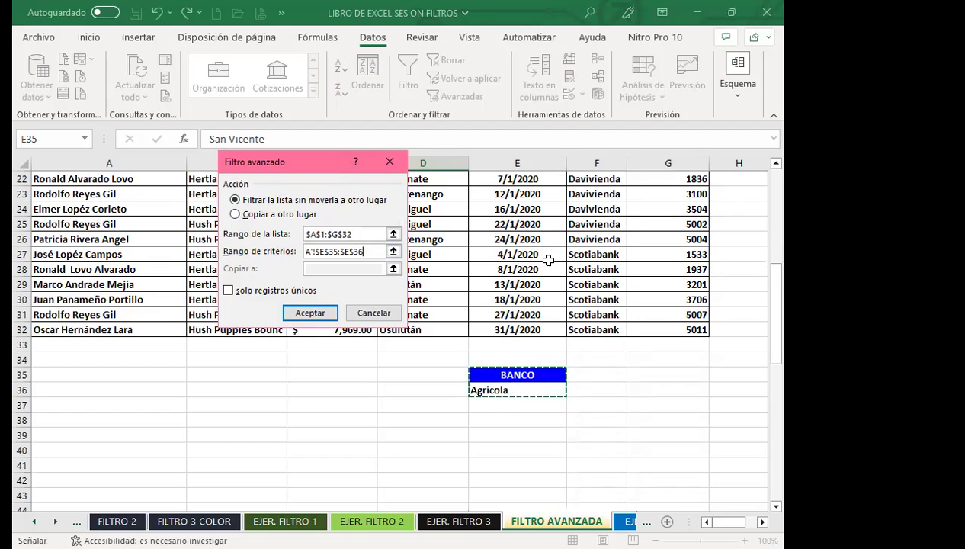
Step: Choose Copiar a otro lugar with destination A38 and run the filter
left_click(235, 215)
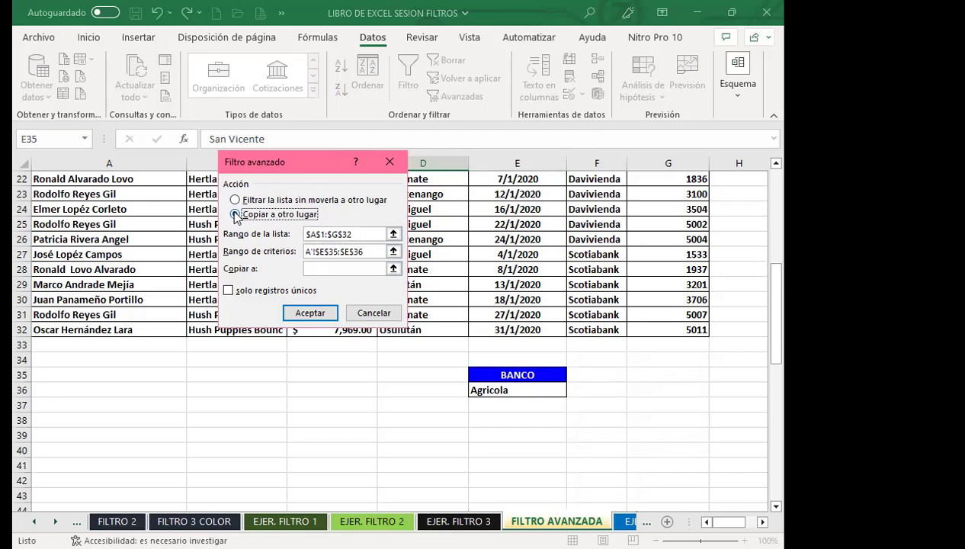
left_click(235, 199)
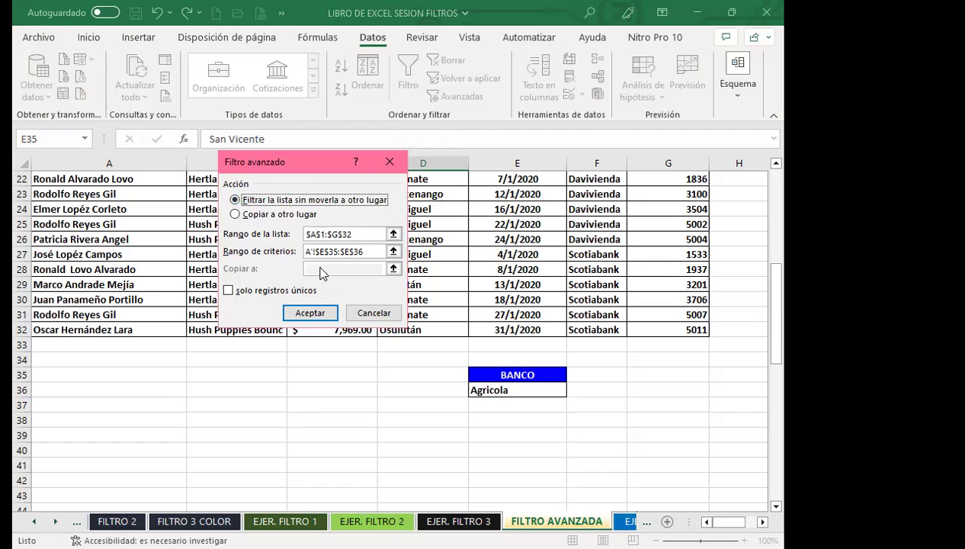
left_click(235, 214)
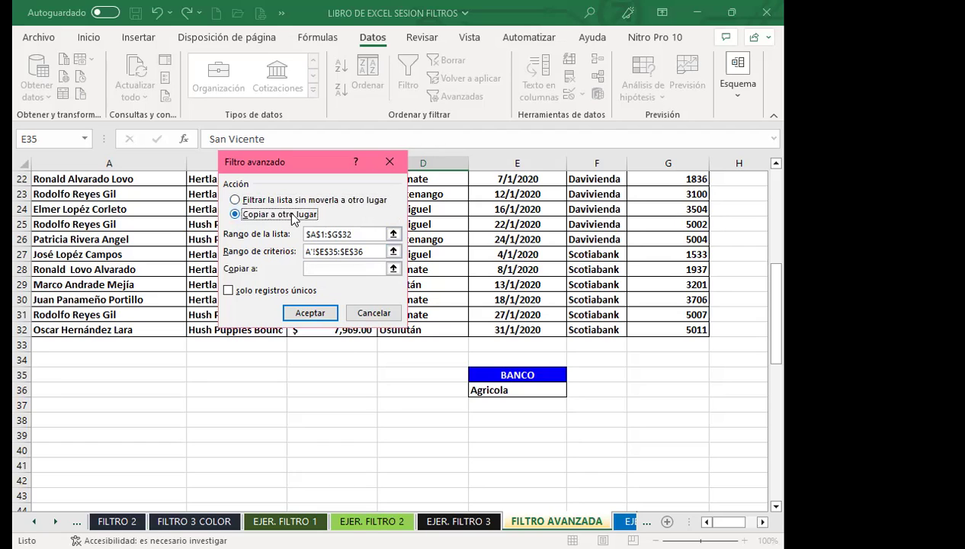
left_click(321, 268)
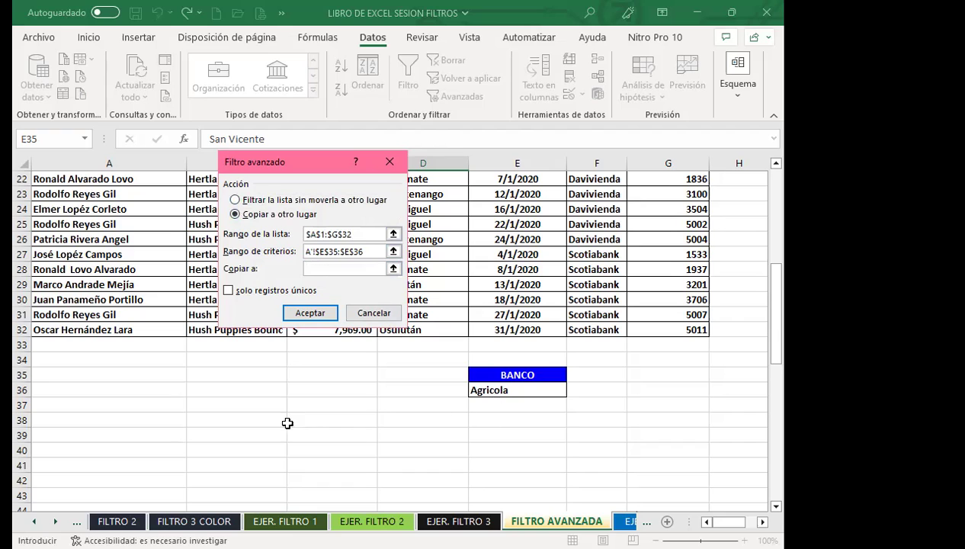
left_click(88, 420)
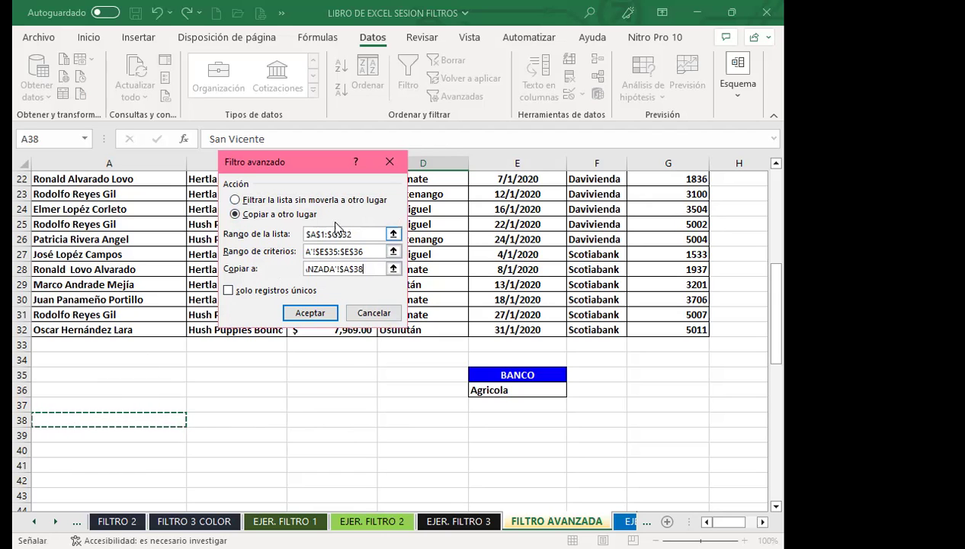
left_click(302, 313)
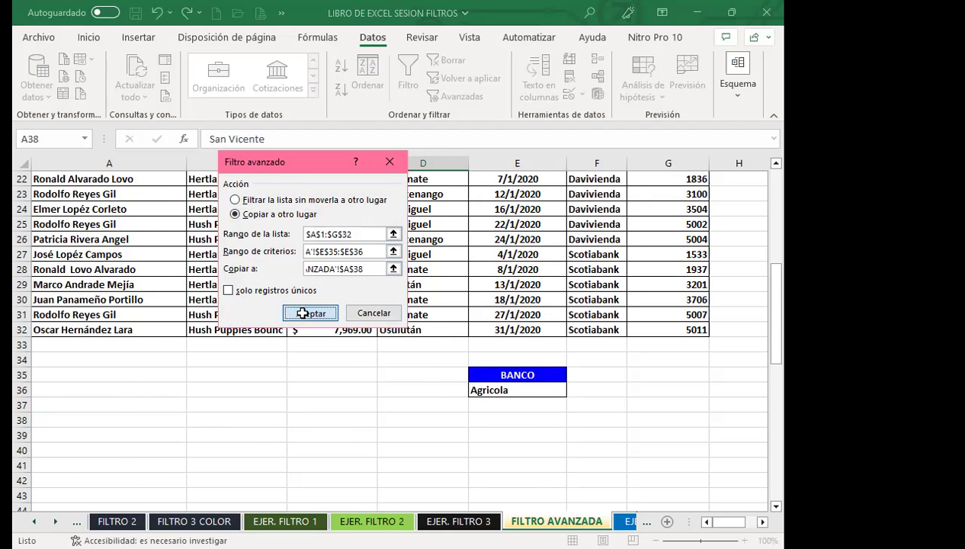
scroll(412, 285, "down", 4)
scroll(412, 286, "down", 2)
Step: Compare the original Agricola entries in the BANCO column with the copied bank cells
left_click(413, 285)
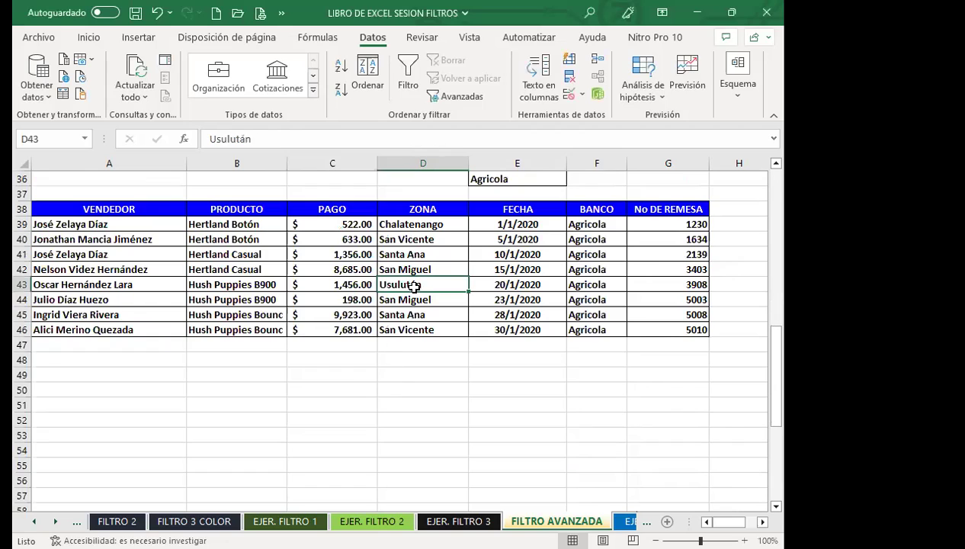
scroll(591, 298, "up", 3)
scroll(610, 319, "up", 2)
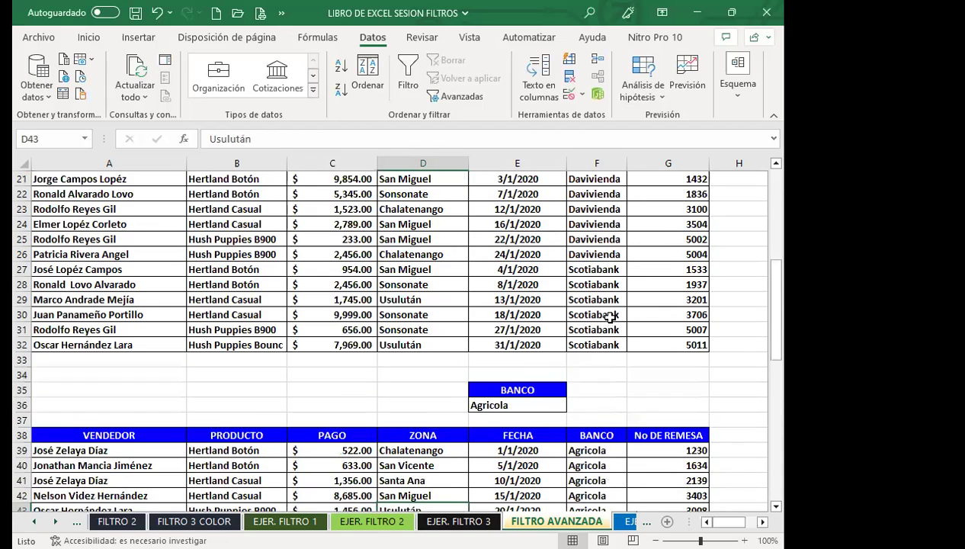
scroll(610, 318, "up", 3)
scroll(600, 282, "up", 4)
left_click(616, 196)
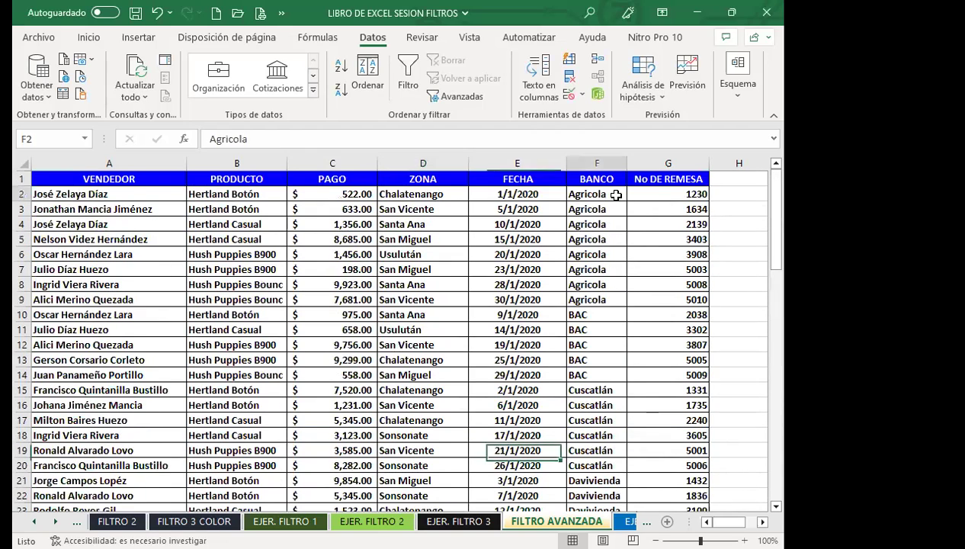
left_click_drag(616, 196, 606, 294)
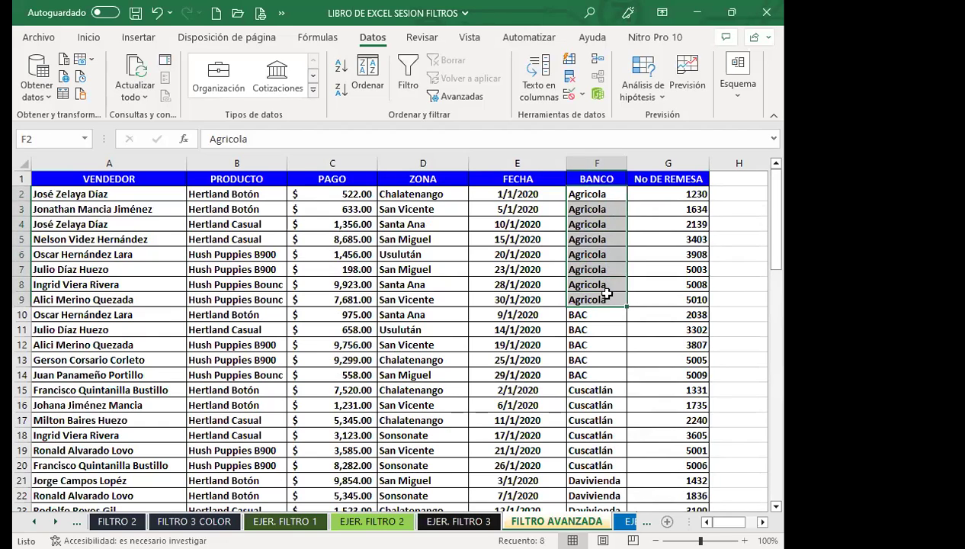
left_click_drag(607, 294, 599, 225)
scroll(603, 305, "down", 7)
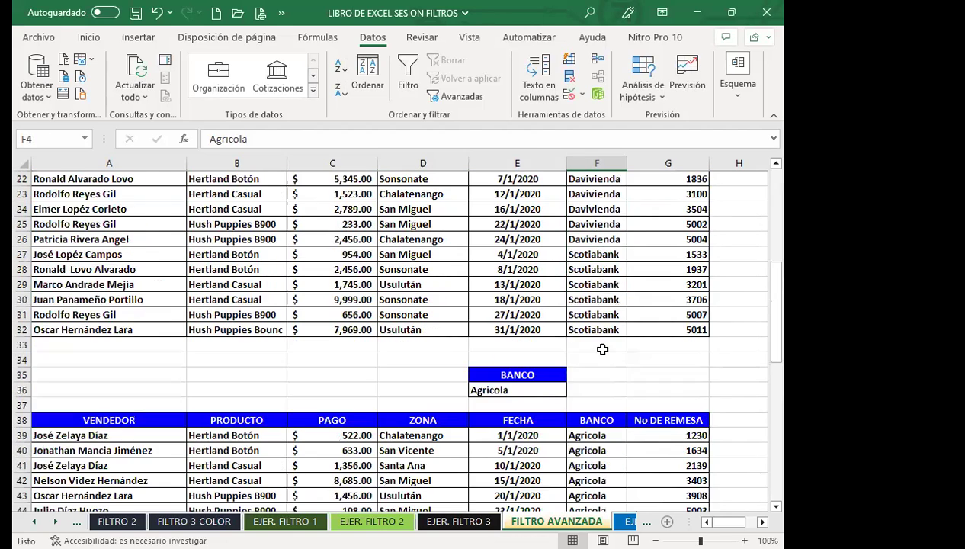
scroll(603, 349, "down", 3)
left_click(584, 314)
left_click(614, 347)
left_click(614, 374)
left_click(615, 402)
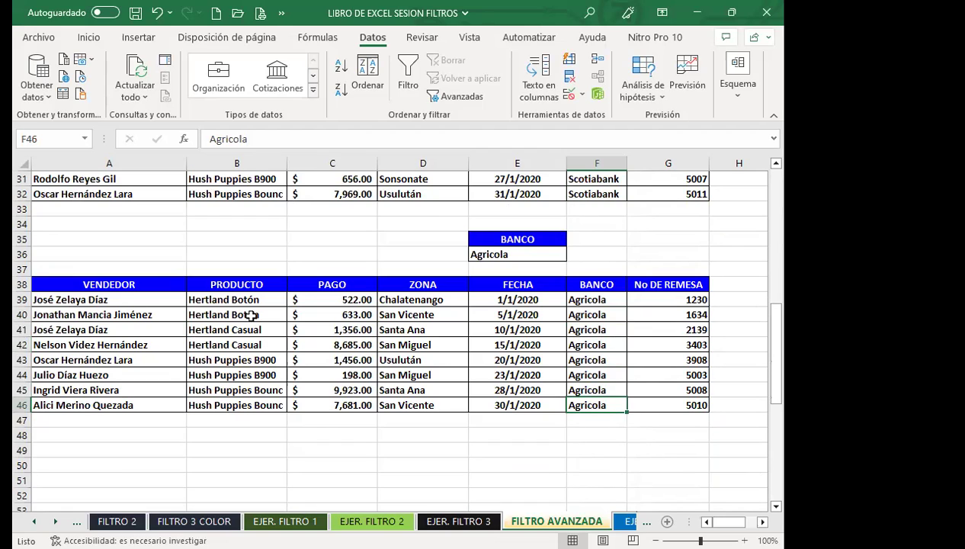
Step: Check copied payment amounts against the payments in the original list
left_click(294, 359)
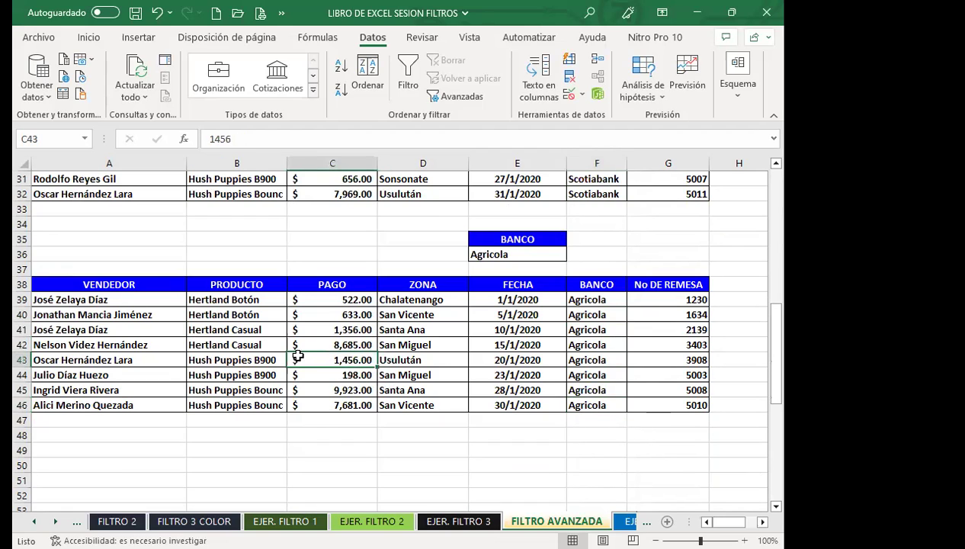
left_click_drag(301, 314, 301, 329)
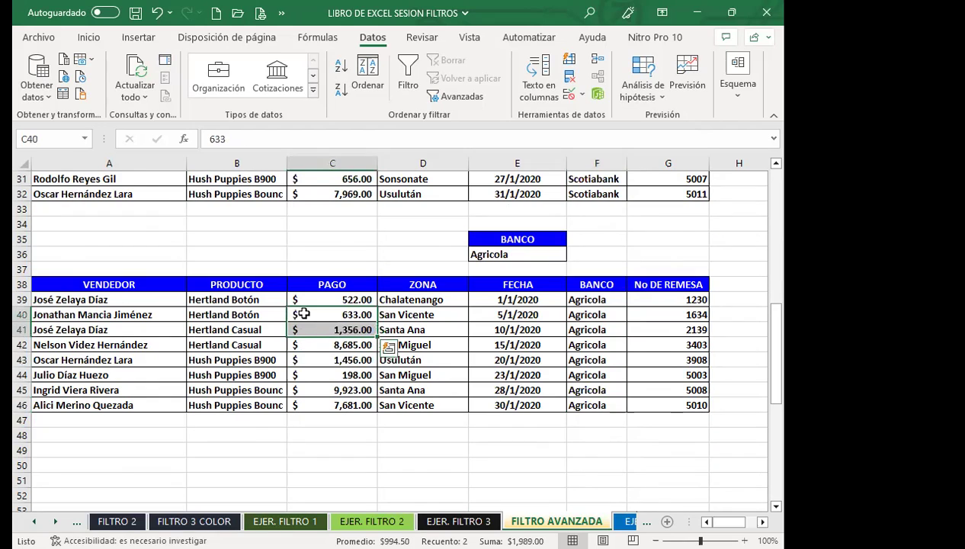
scroll(328, 343, "up", 9)
scroll(343, 335, "up", 1)
left_click(355, 360)
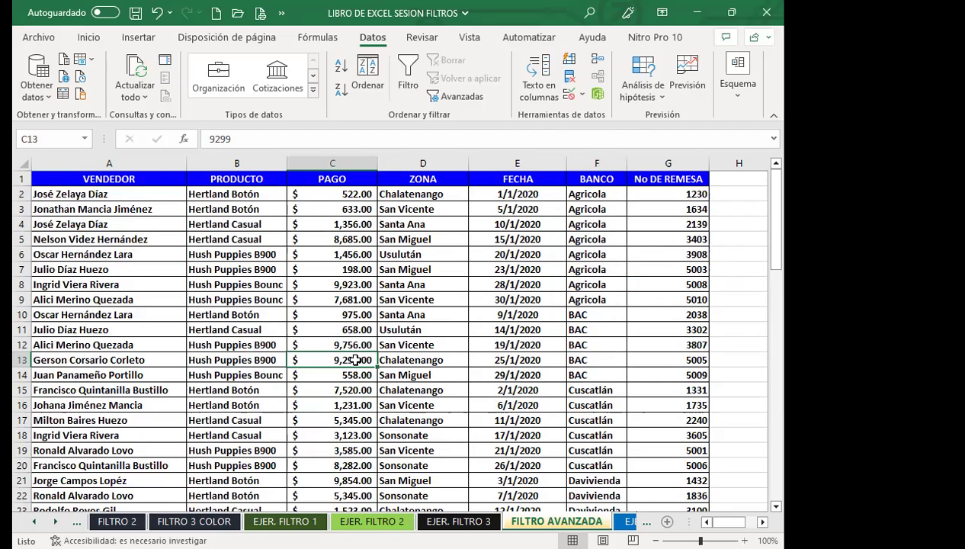
scroll(355, 360, "down", 5)
scroll(343, 355, "down", 3)
scroll(351, 328, "down", 3)
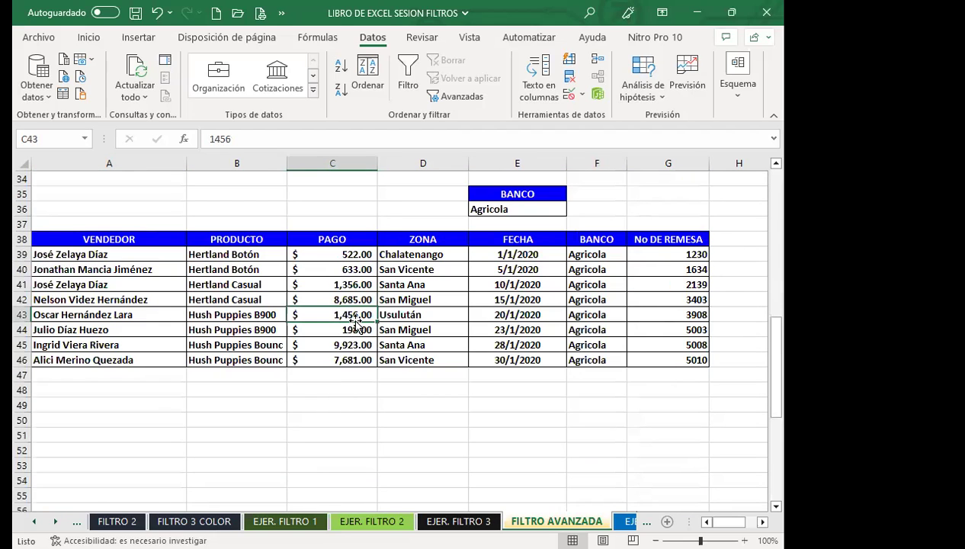
Step: Highlight the copied Agricola table with headers, then go to the EJER. FILTRO AVANZADA sheet
left_click(122, 257)
left_click_drag(216, 259, 666, 358)
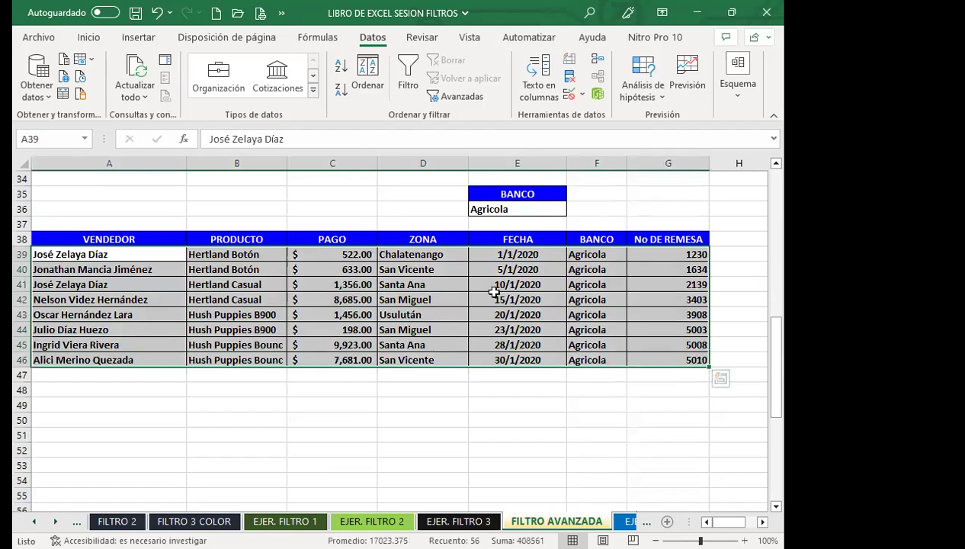
left_click(404, 305)
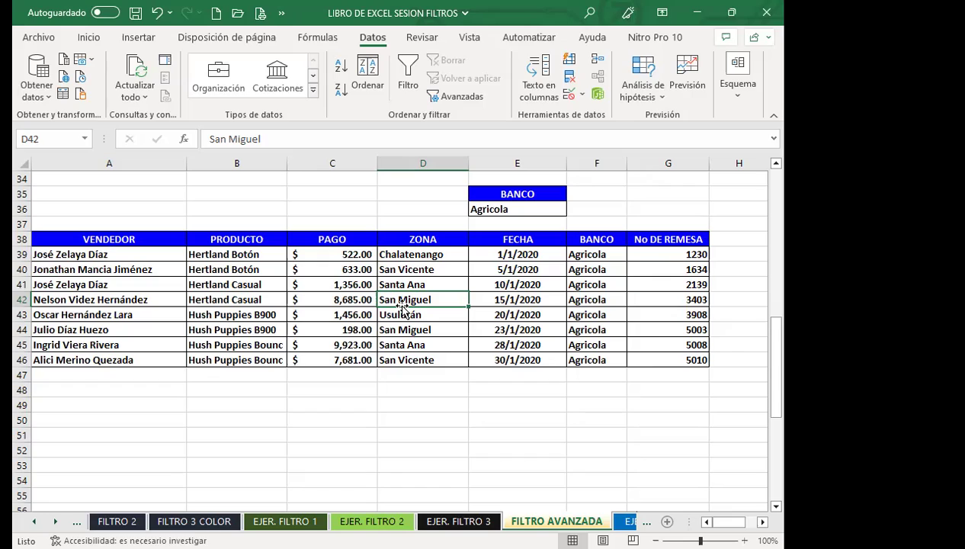
scroll(403, 307, "up", 1)
scroll(402, 308, "up", 8)
scroll(403, 307, "up", 2)
left_click(403, 313)
scroll(354, 348, "down", 7)
scroll(75, 276, "down", 6)
scroll(76, 276, "up", 2)
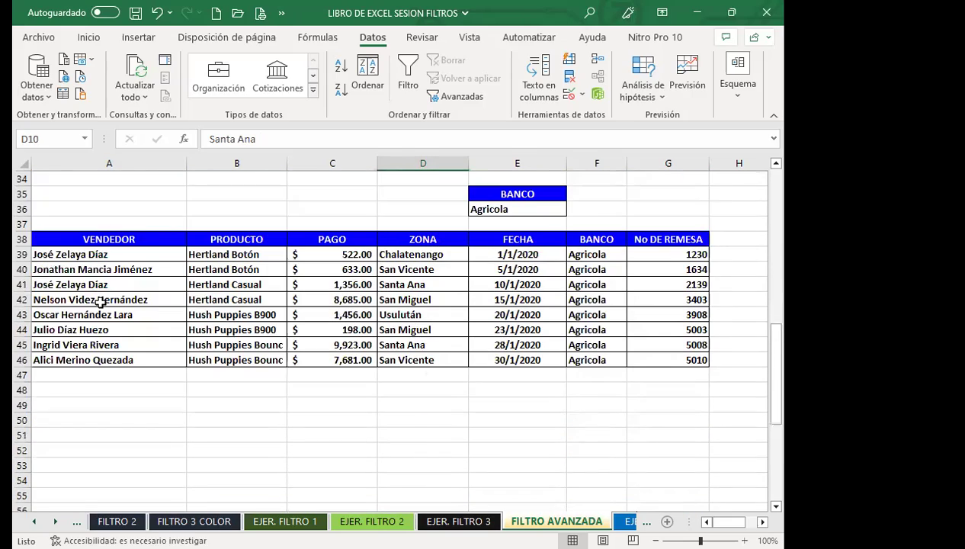
mouse_move(50, 238)
left_mouse_down()
mouse_move(669, 353)
mouse_move(668, 361)
left_mouse_up()
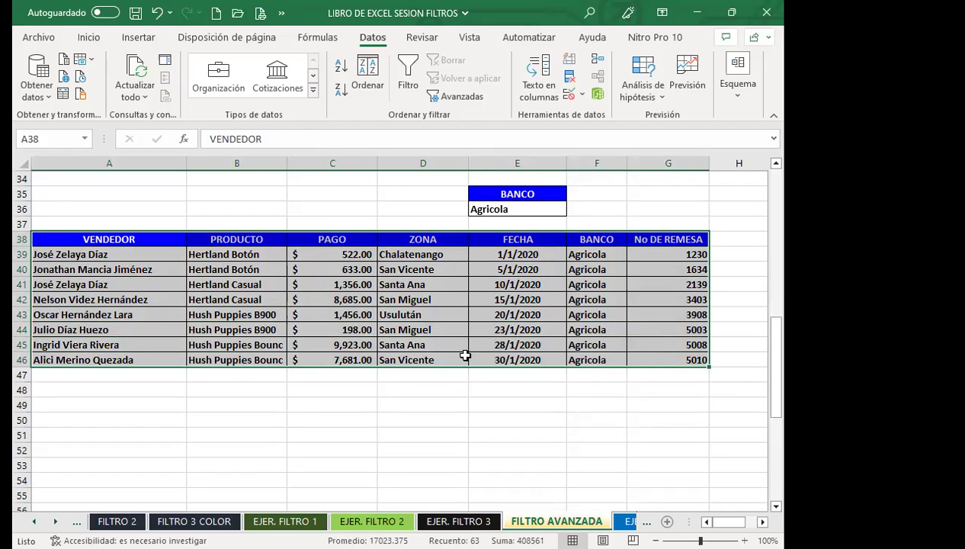
left_click(629, 522)
left_click(360, 252)
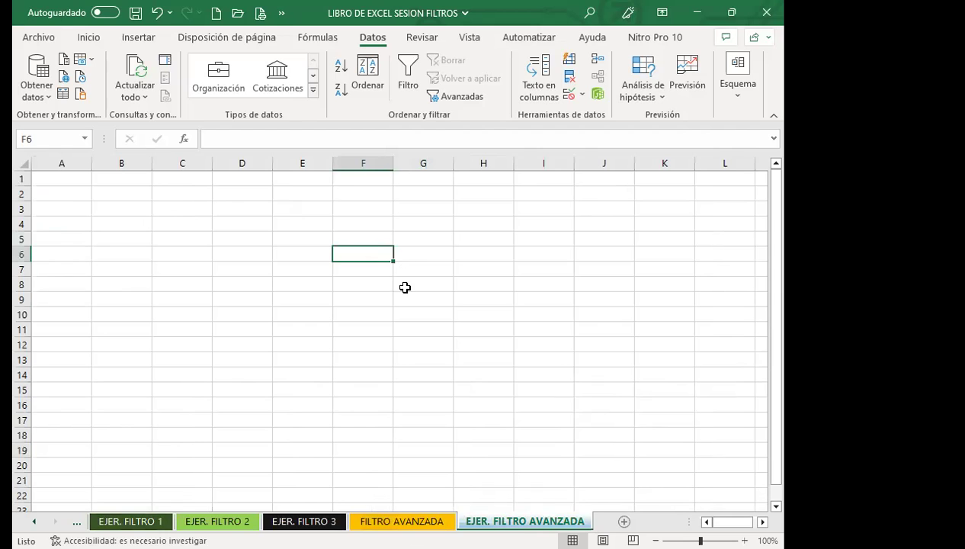
left_click(402, 521)
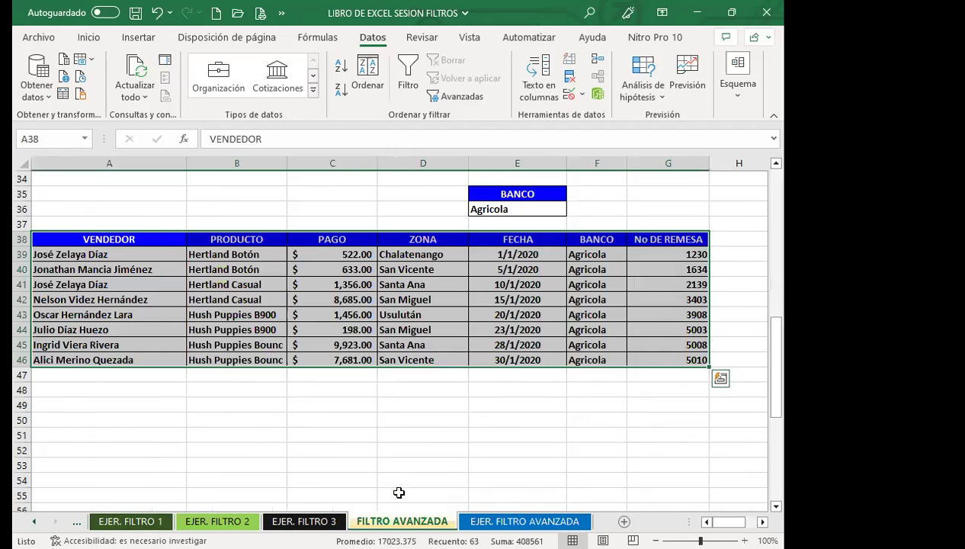
left_click(403, 467)
scroll(394, 394, "up", 6)
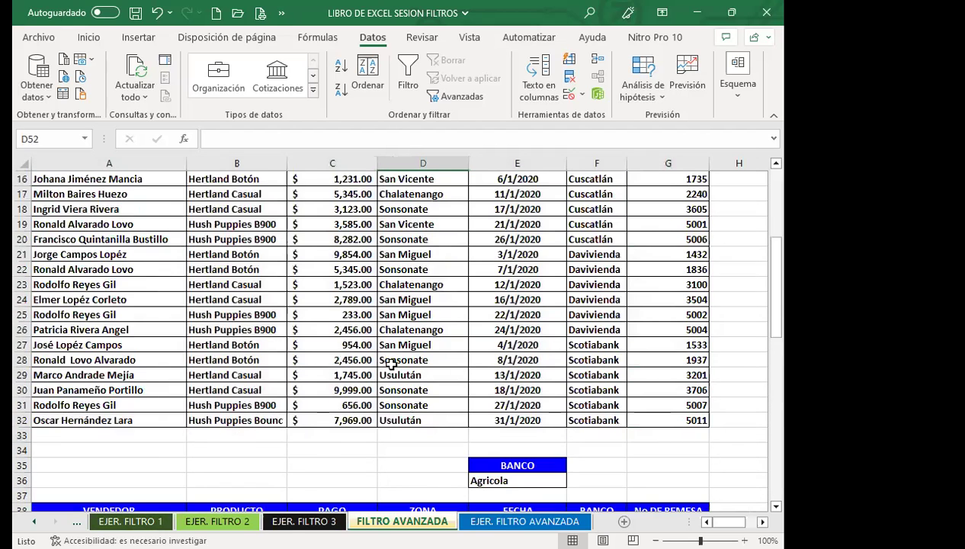
scroll(403, 338, "up", 5)
left_click(436, 344)
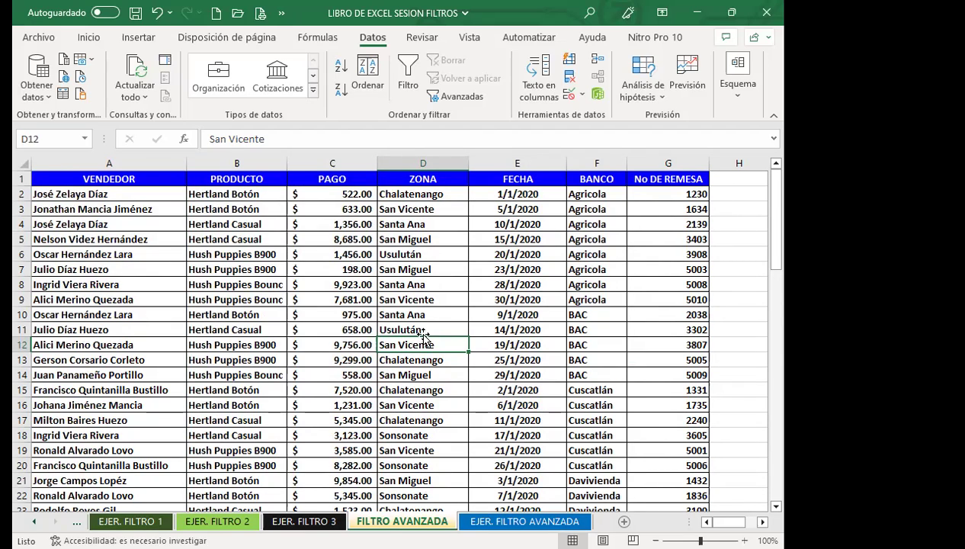
scroll(416, 403, "down", 10)
left_click_drag(501, 239, 503, 255)
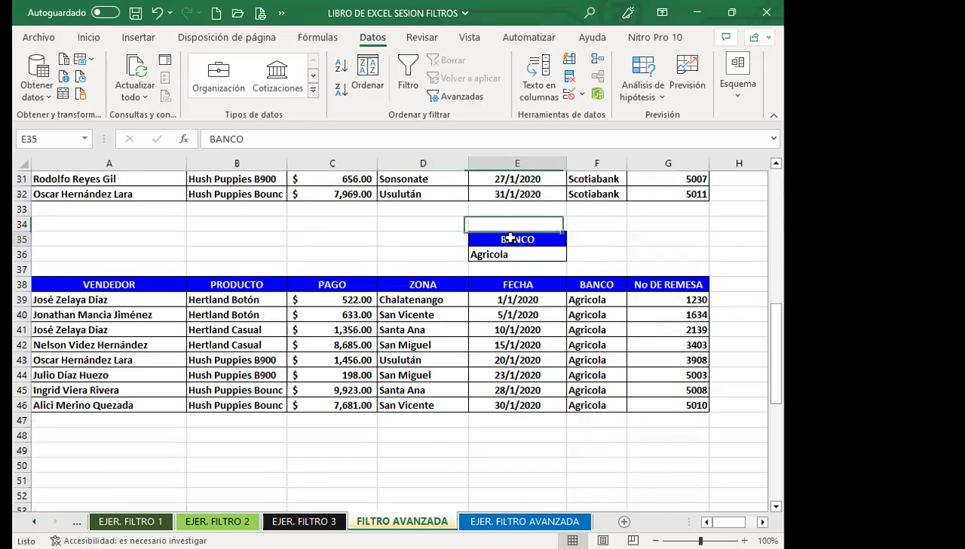
left_click(416, 329)
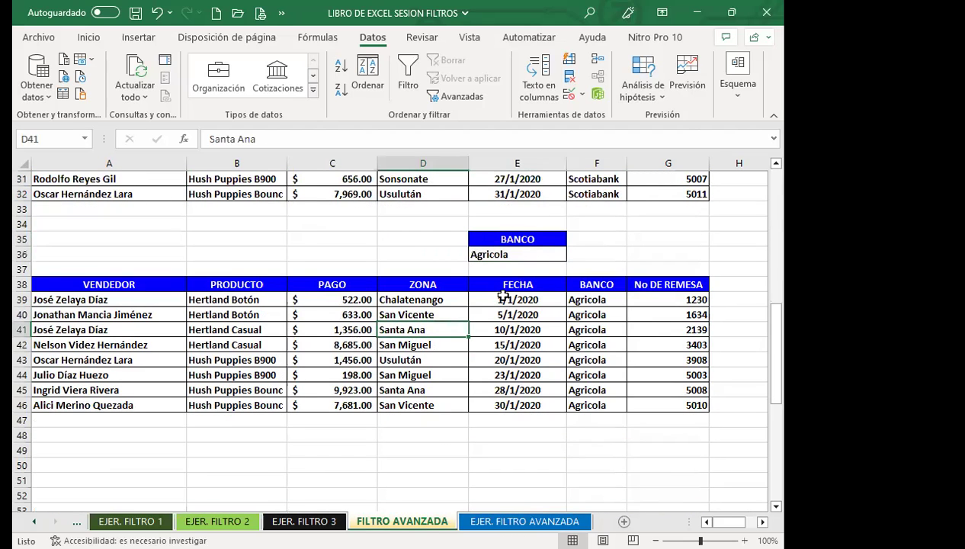
left_click(502, 239)
left_click(496, 268)
left_click_drag(505, 241, 503, 255)
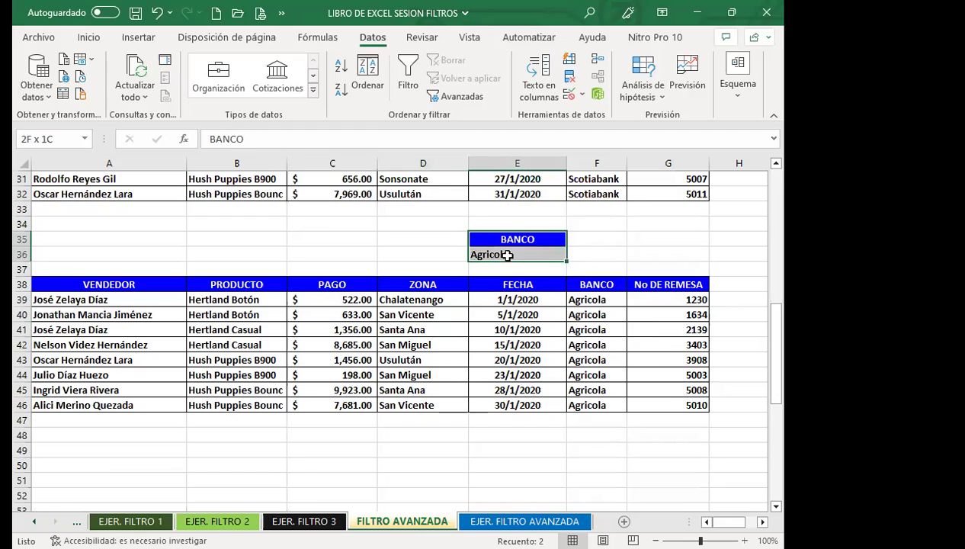
left_click(409, 331)
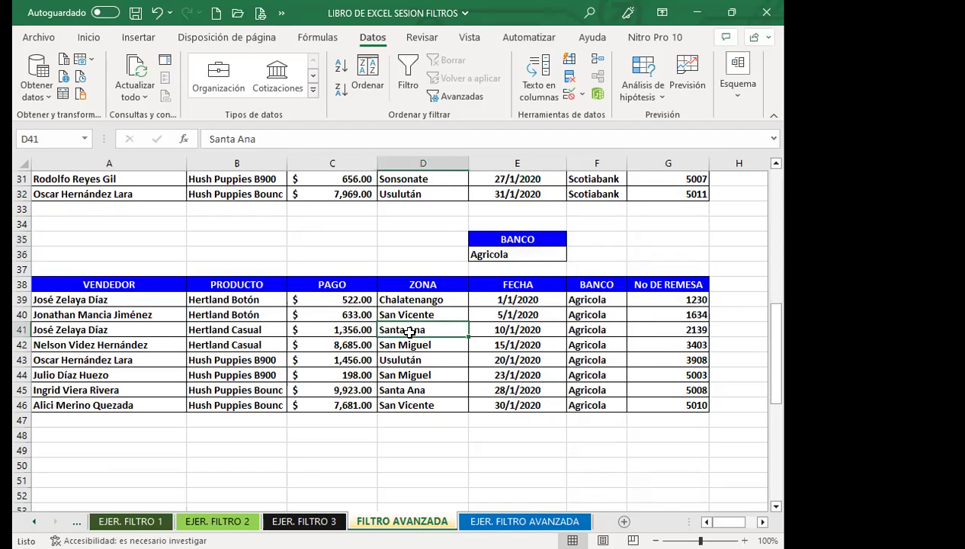
left_click(404, 343)
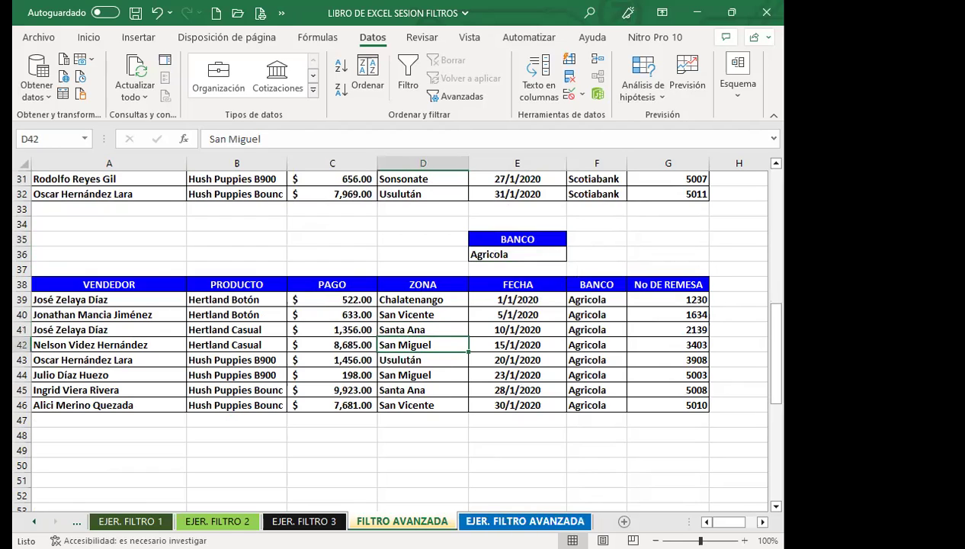
key("ctrl+Page_Down")
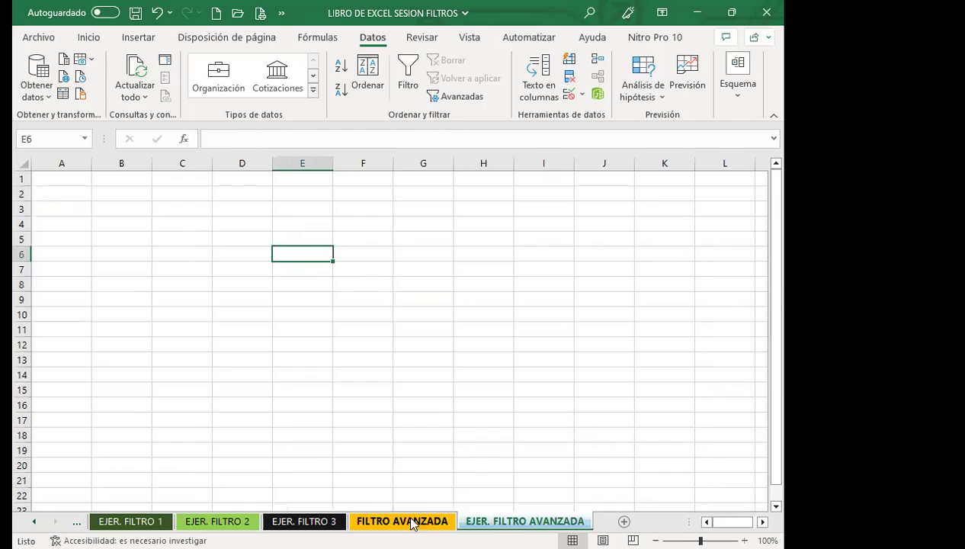
left_click(423, 434)
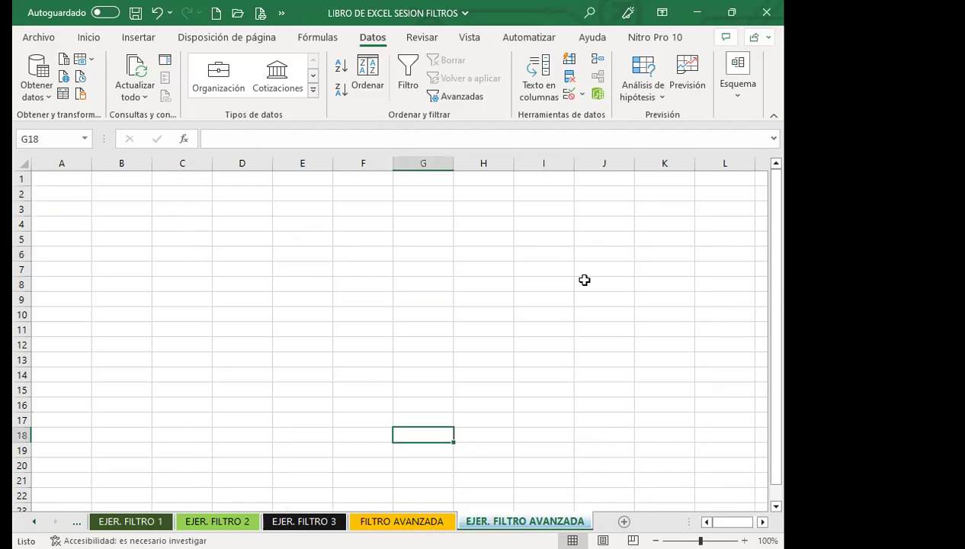
left_click(490, 361)
left_click(470, 386)
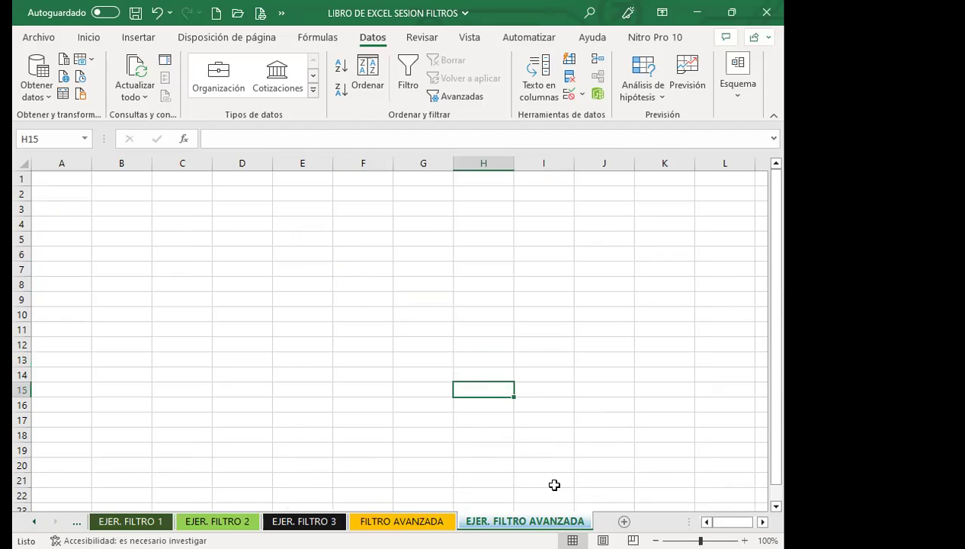
left_click(384, 519)
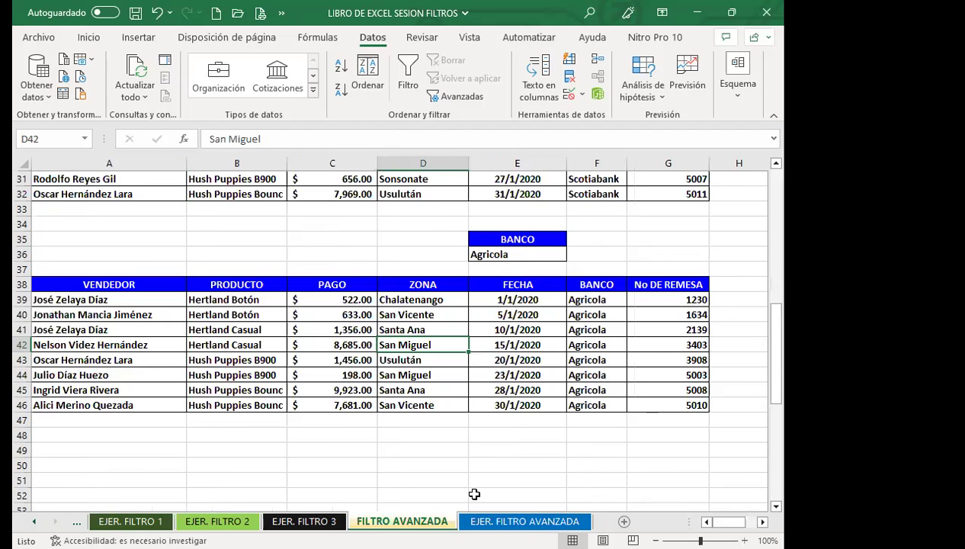
Step: Copy the BANCO / Agricola criteria J5:J6 into C2 of EJER. FILTRO AVANZADA
scroll(709, 335, "up", 10)
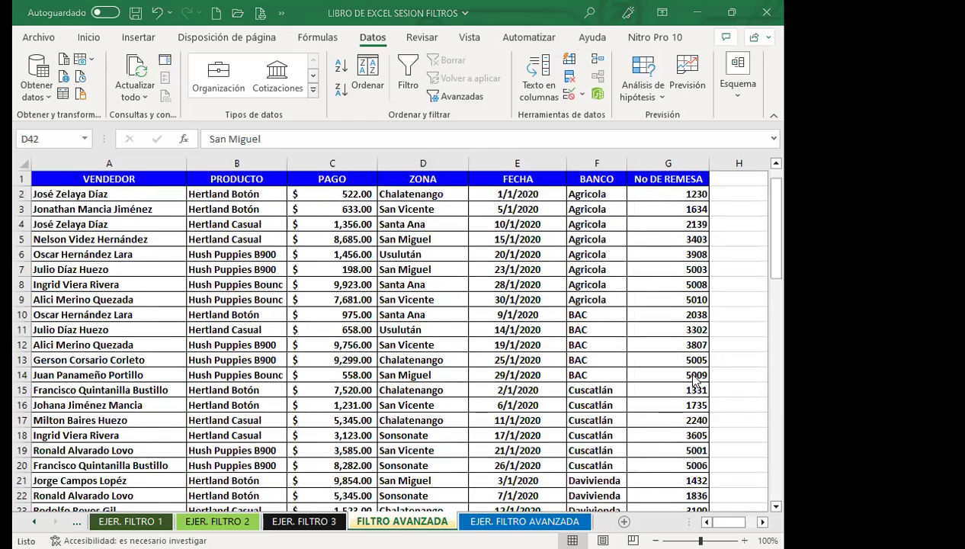
scroll(608, 266, "right", 3)
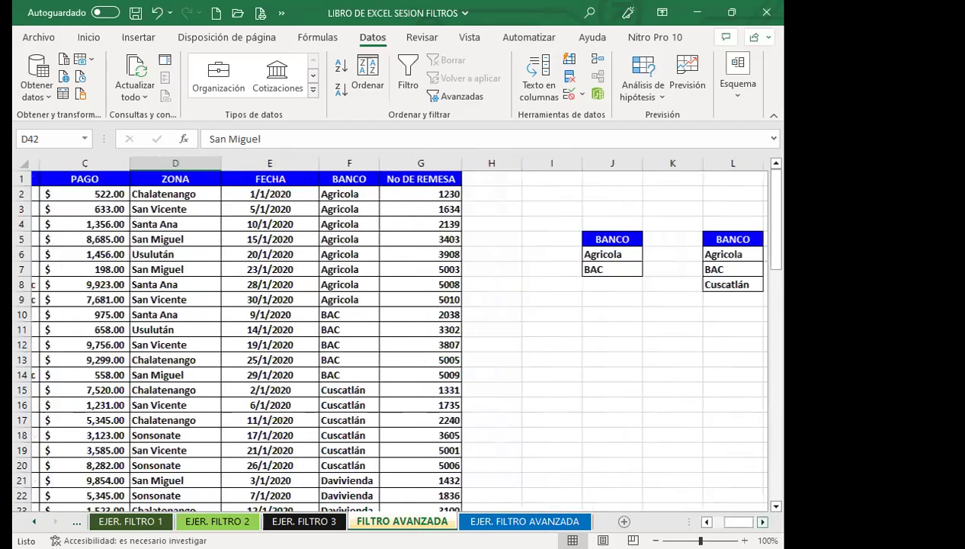
left_click_drag(512, 240, 511, 254)
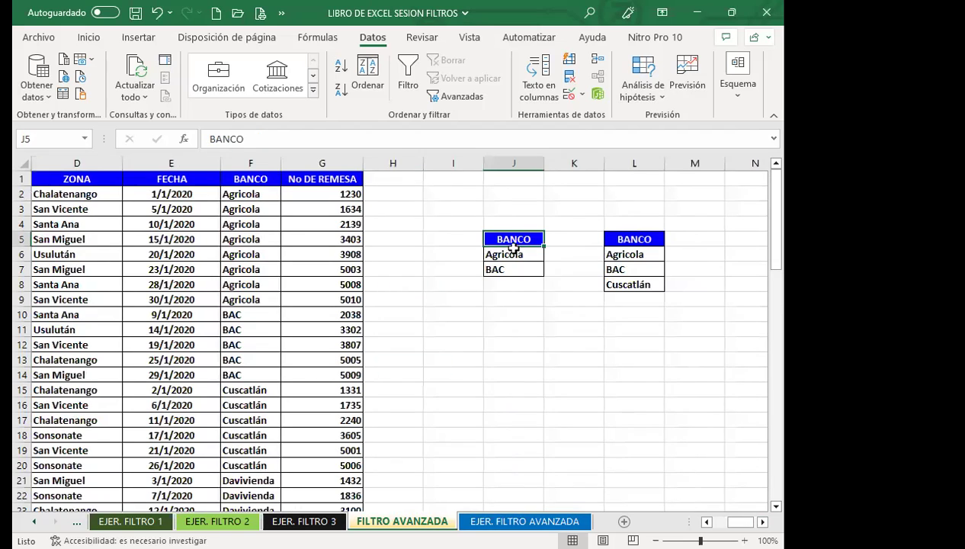
left_click(89, 37)
left_click(59, 78)
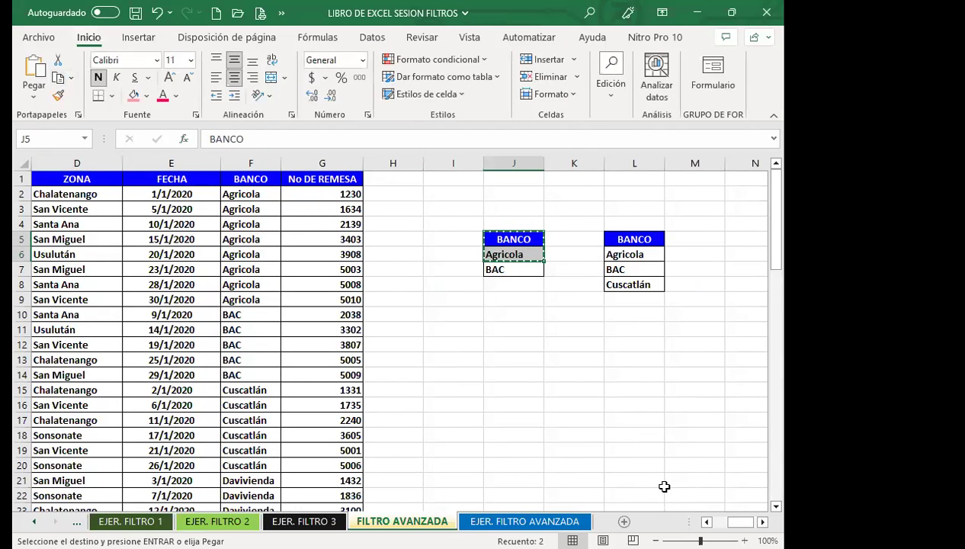
left_click(516, 521)
left_click(166, 194)
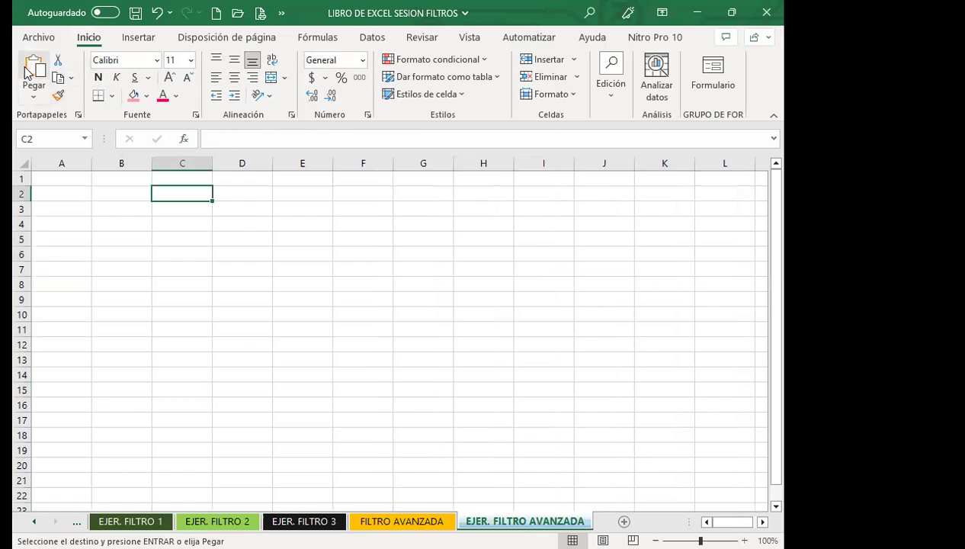
left_click(34, 67)
left_click(338, 256)
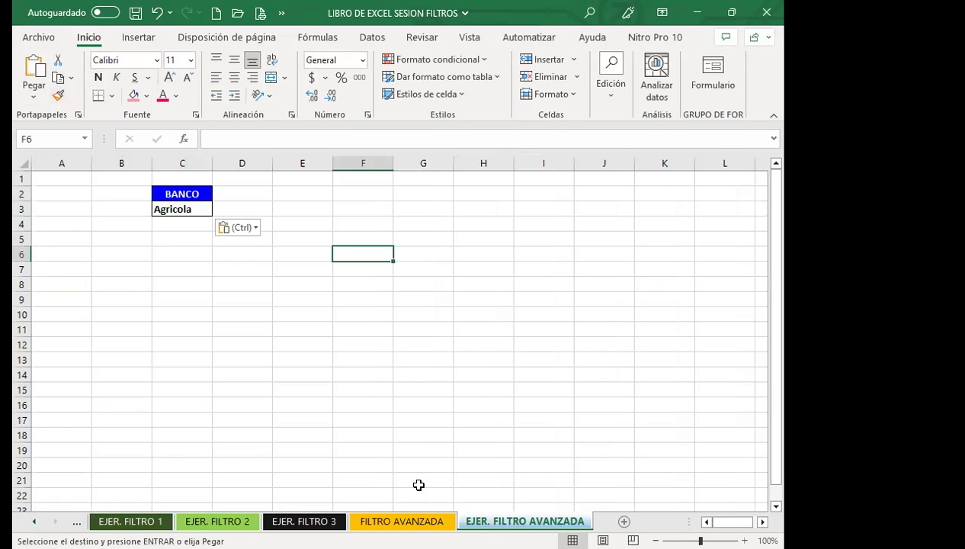
Step: Back on FILTRO AVANZADA, check the three-bank criteria in column L and cancel copy mode
key("ctrl+Page_Up")
left_click(659, 238)
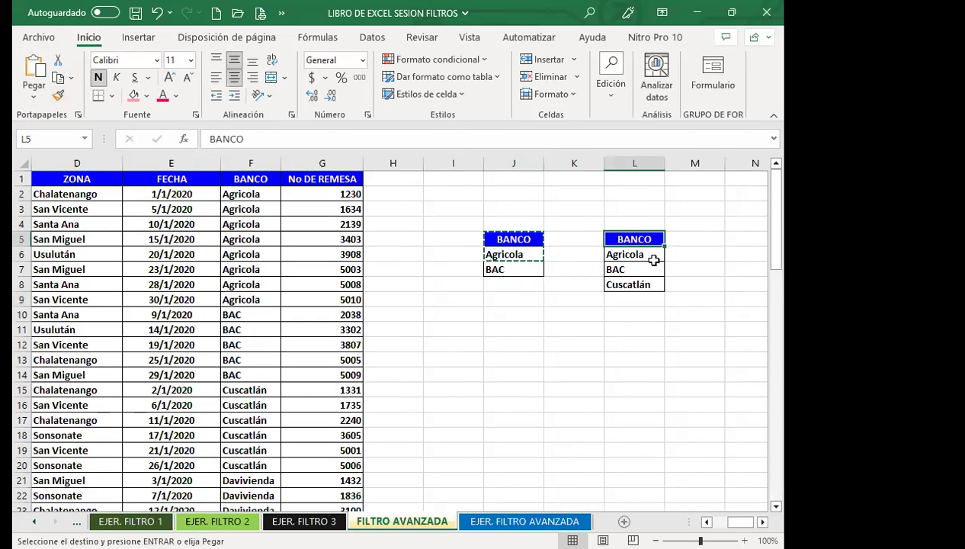
left_click(653, 258)
left_click(650, 273)
left_click(650, 293)
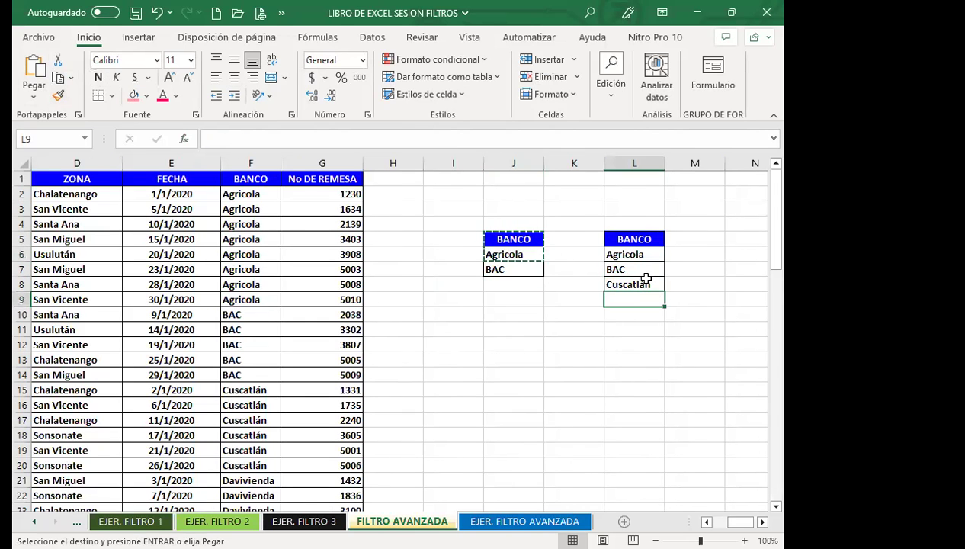
left_click(405, 328)
left_click(243, 299)
key("Escape")
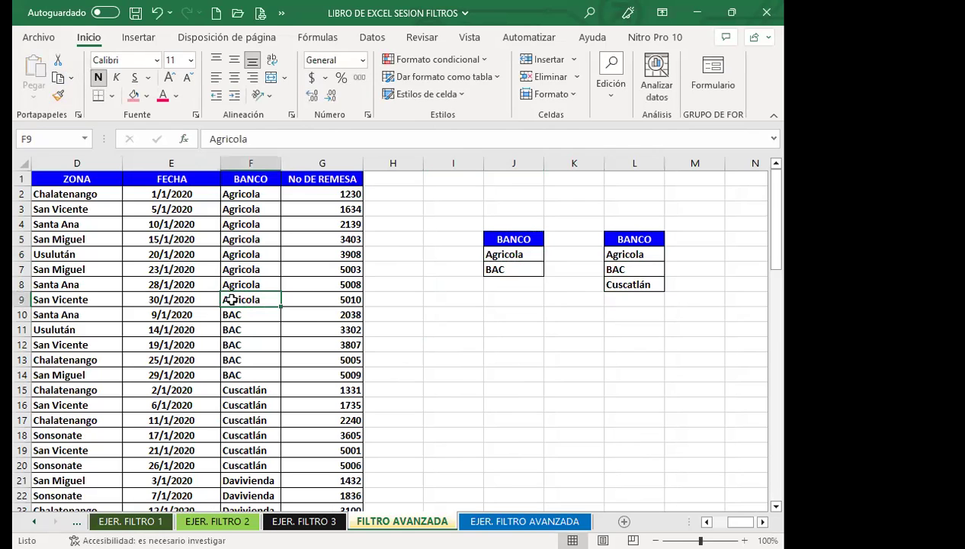
key("Left")
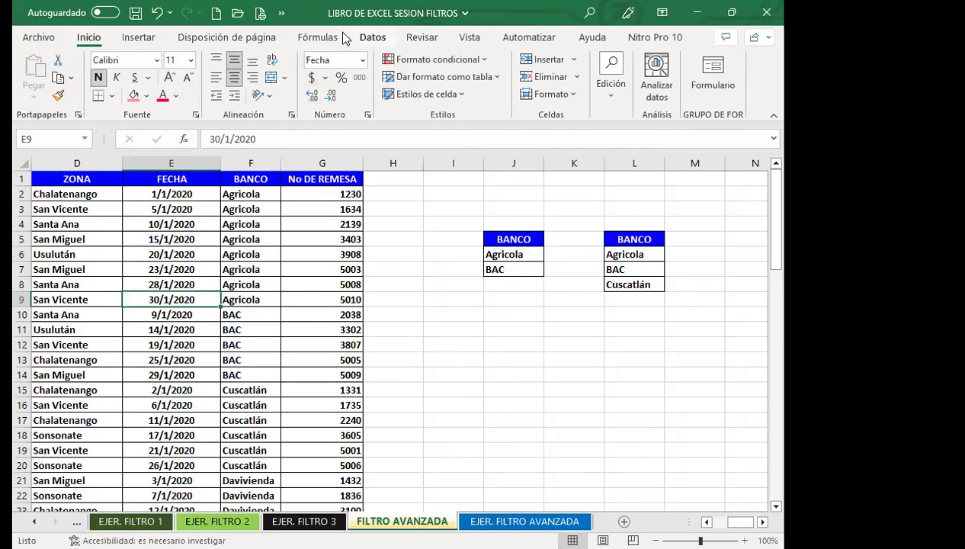
Step: Open the advanced filter and replace the criteria range with L5:L8
left_click(372, 38)
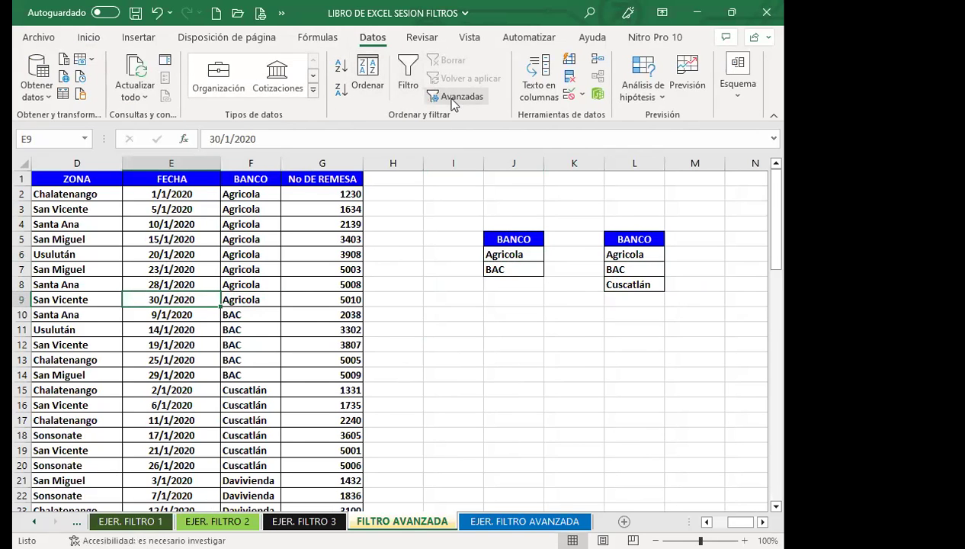
left_click(453, 98)
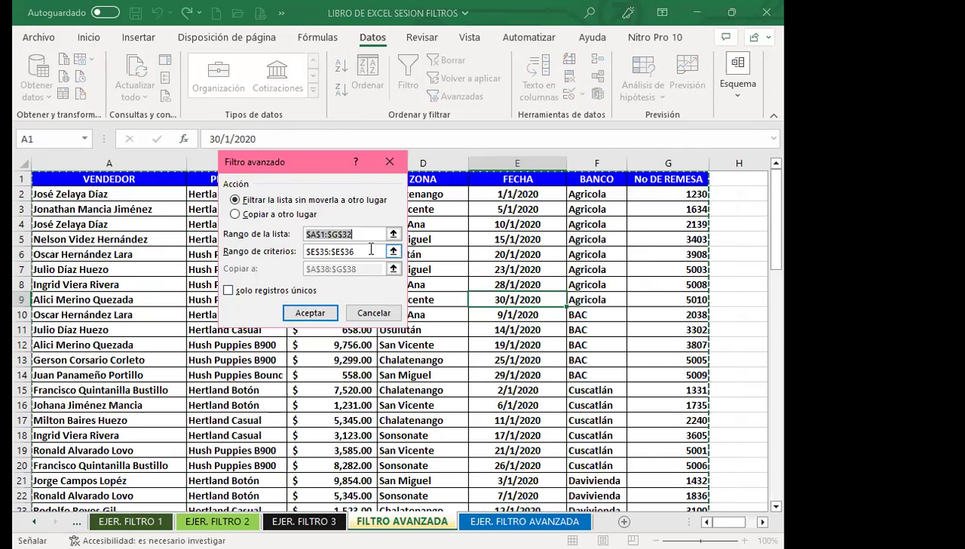
left_click(369, 252)
scroll(428, 354, "down", 5)
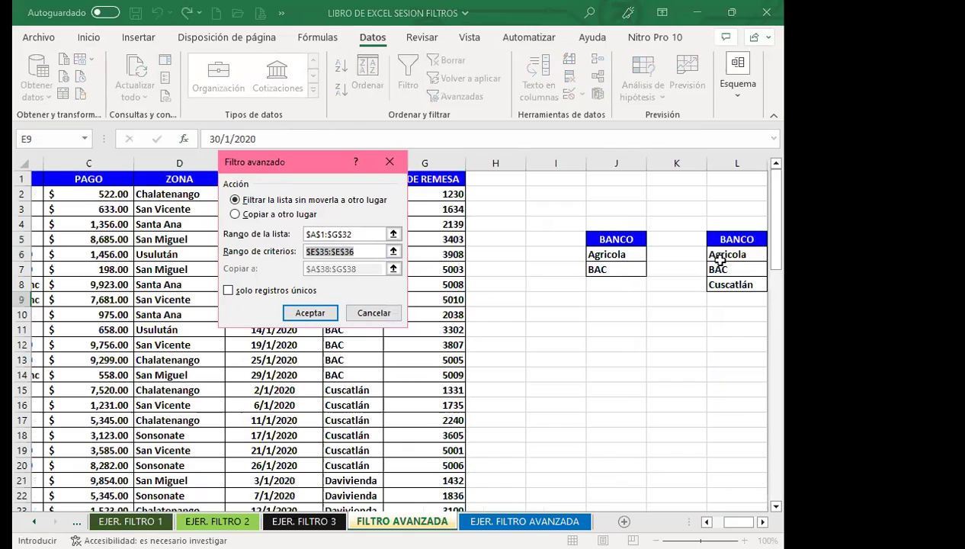
left_click(729, 239)
left_click_drag(732, 282, 732, 283)
Step: Copy the filtered results to another location starting at A49 and run the filter
left_click(234, 215)
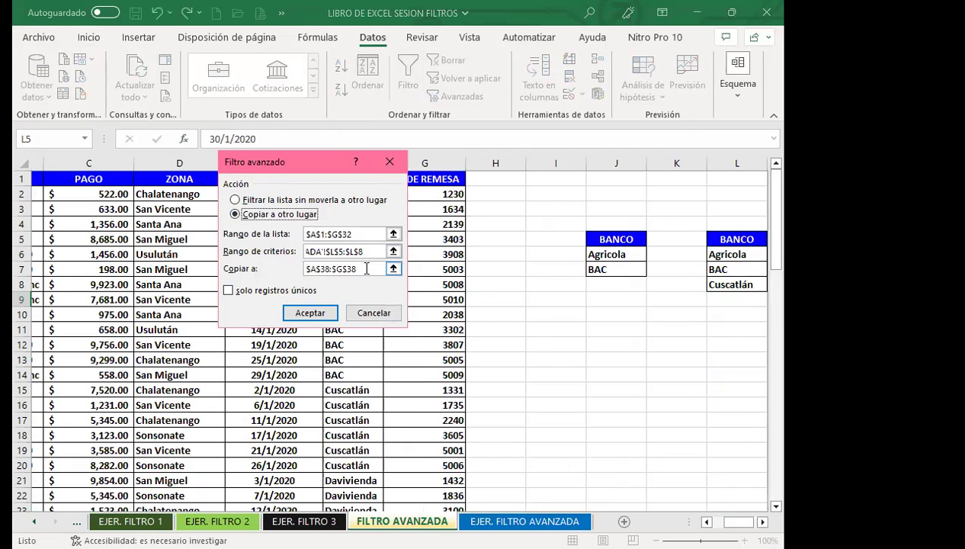
scroll(84, 434, "down", 5)
scroll(67, 410, "down", 1)
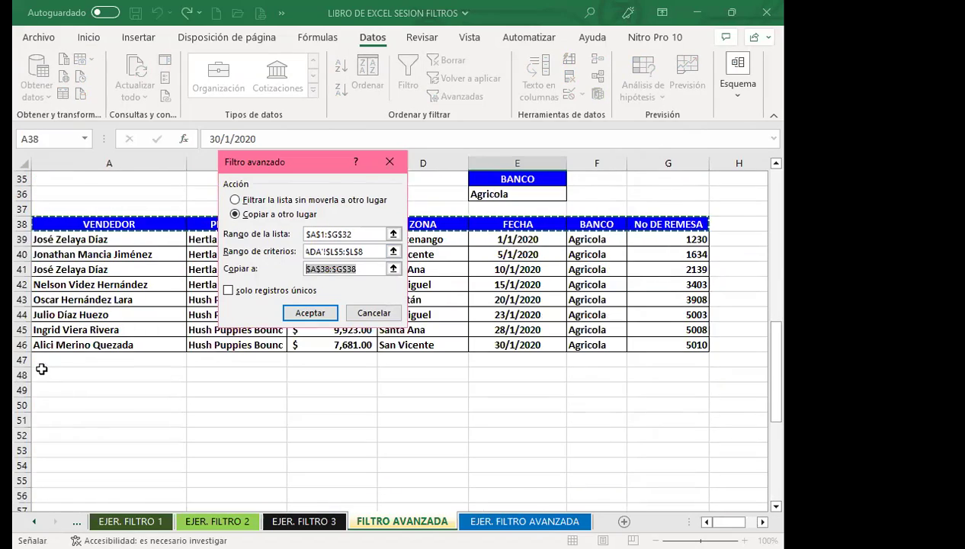
left_click(45, 389)
left_click(315, 315)
Step: Review the copied Agricola, BAC and Cuscatlán rows below row 49
scroll(640, 385, "down", 5)
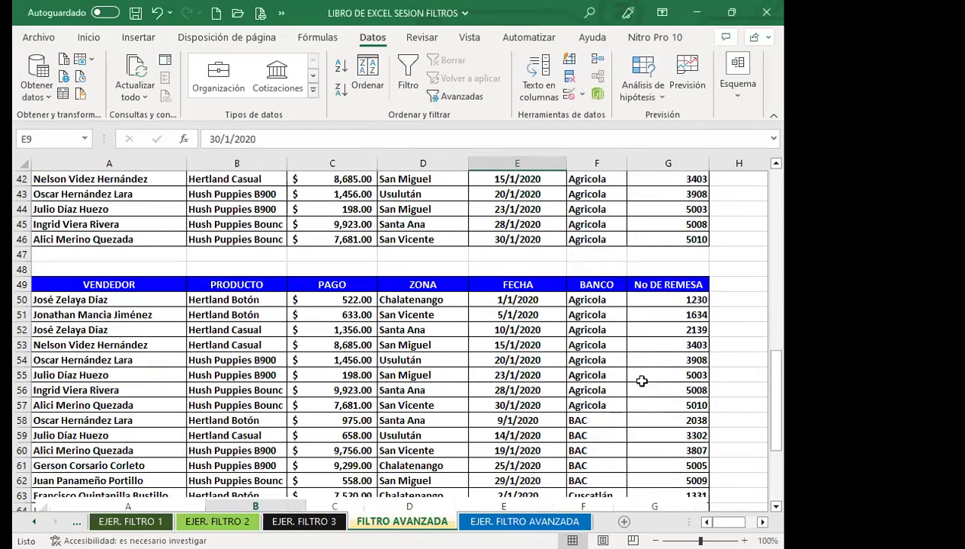
scroll(640, 389, "down", 1)
scroll(655, 377, "down", 3)
scroll(677, 362, "down", 3)
mouse_move(619, 190)
left_mouse_down()
mouse_move(634, 360)
mouse_move(611, 345)
left_mouse_up()
scroll(634, 360, "up", 7)
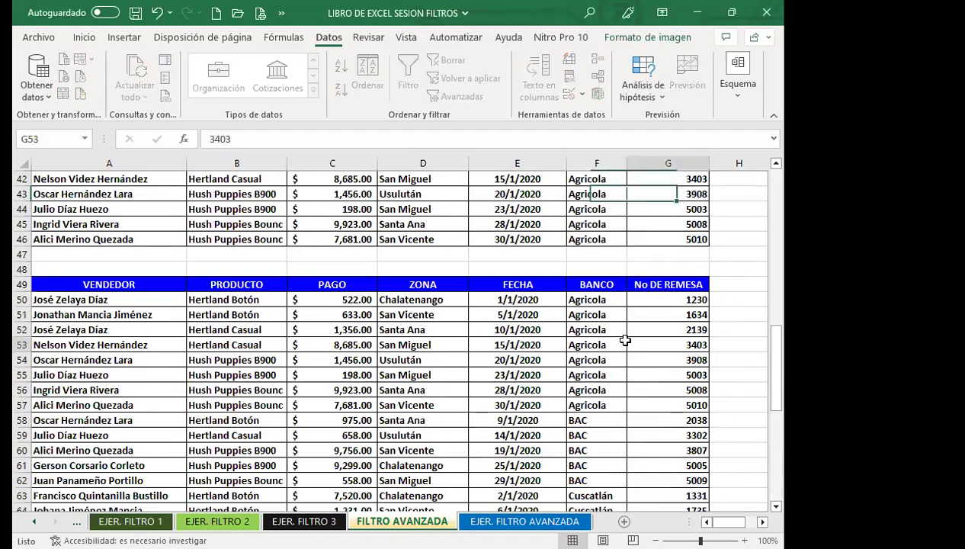
scroll(614, 378, "down", 3)
left_click(614, 377)
scroll(614, 356, "up", 2)
scroll(606, 336, "up", 10)
scroll(598, 310, "up", 5)
left_click(458, 309)
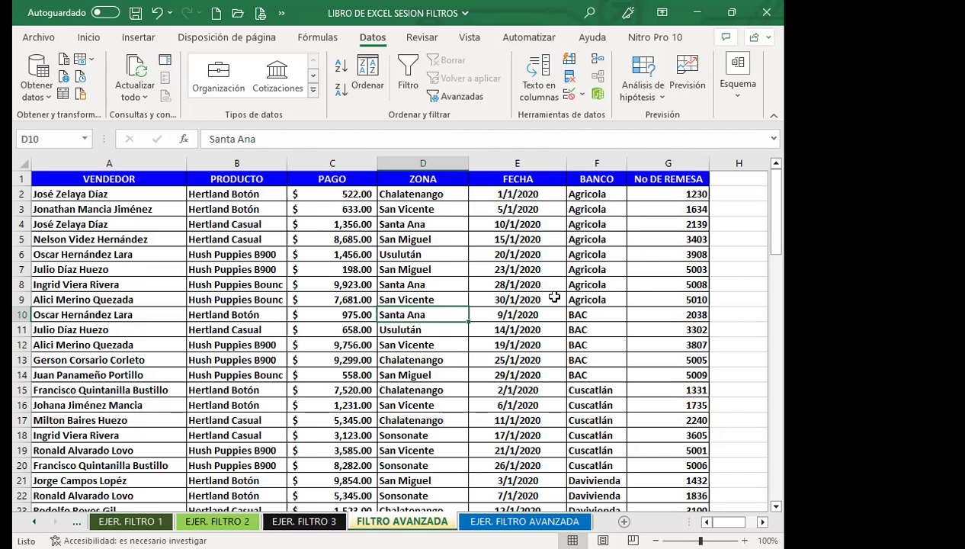
Step: Scroll through the copied table and select the bank entries from row 53 to row 64
scroll(555, 297, "down", 4)
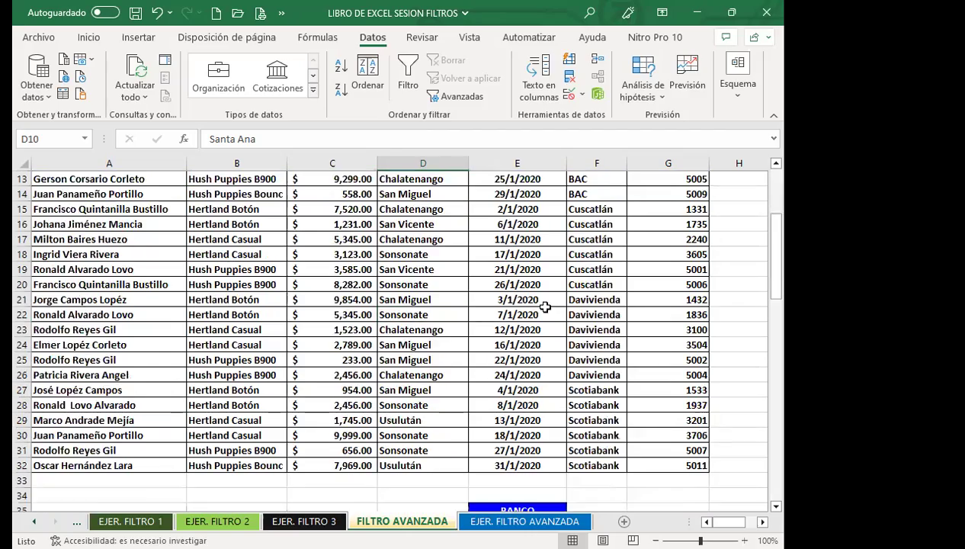
scroll(539, 305, "down", 5)
scroll(496, 366, "down", 5)
scroll(492, 360, "down", 4)
scroll(522, 338, "down", 2)
scroll(522, 337, "down", 5)
scroll(521, 321, "up", 7)
scroll(521, 322, "up", 1)
left_click(521, 321)
scroll(597, 325, "up", 2)
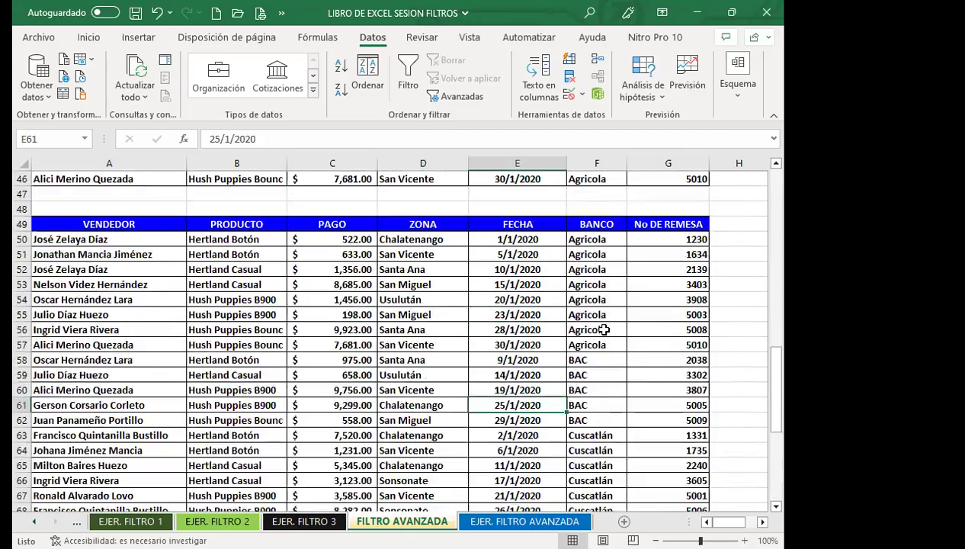
left_click(596, 283)
left_click_drag(593, 377, 600, 398)
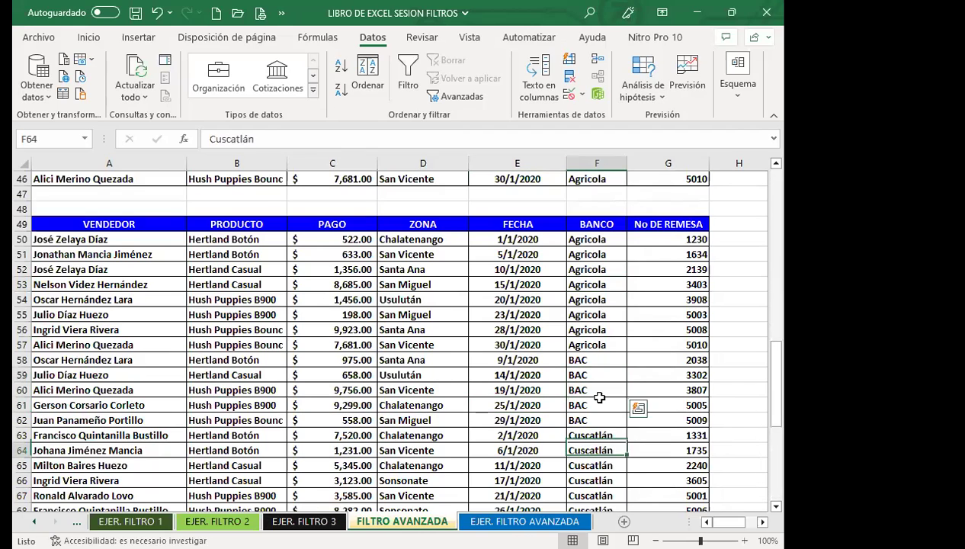
Step: Compare the product and bank values in rows 54 and 55 of the copied table
left_click(226, 221)
left_click(613, 234)
left_click(235, 343)
left_click(220, 315)
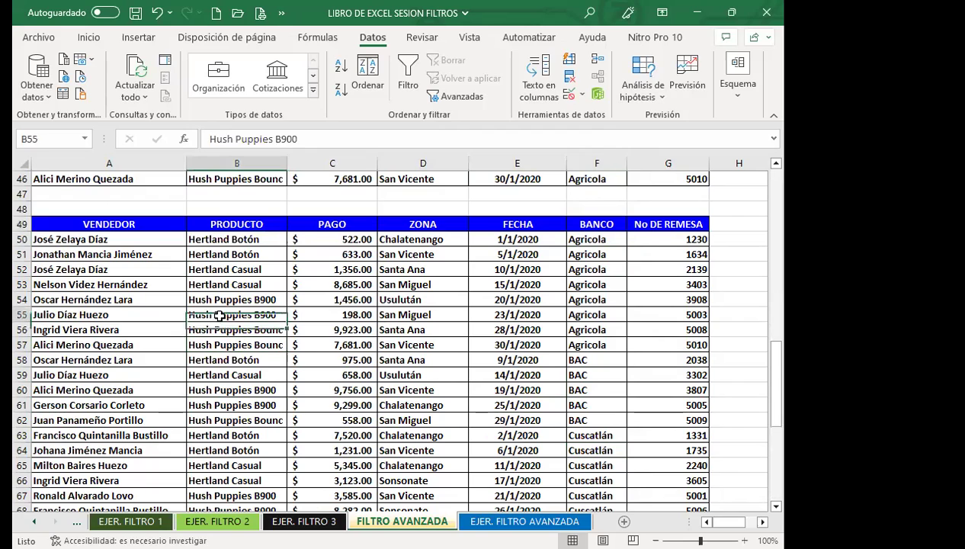
left_click(602, 313)
left_click(272, 324)
left_click(593, 311)
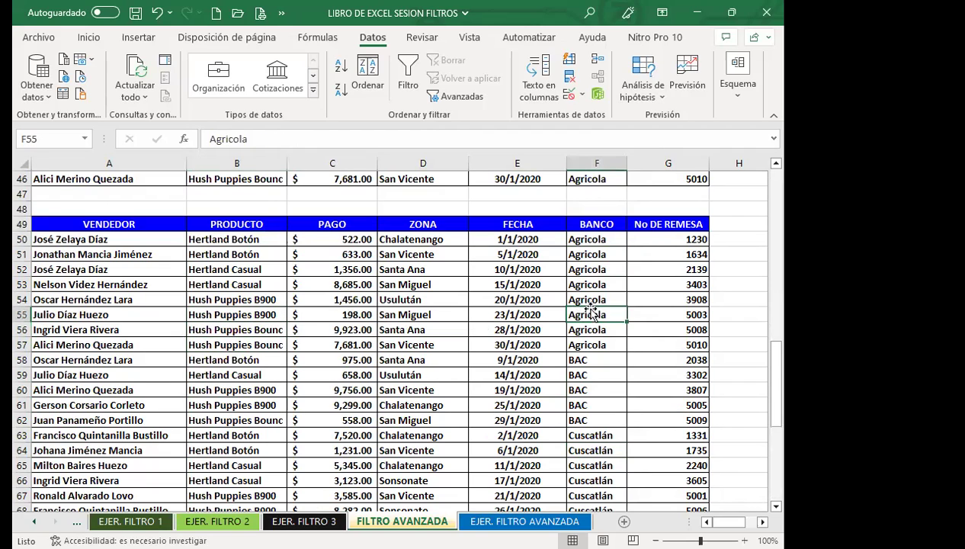
left_click(242, 311)
left_click(611, 297)
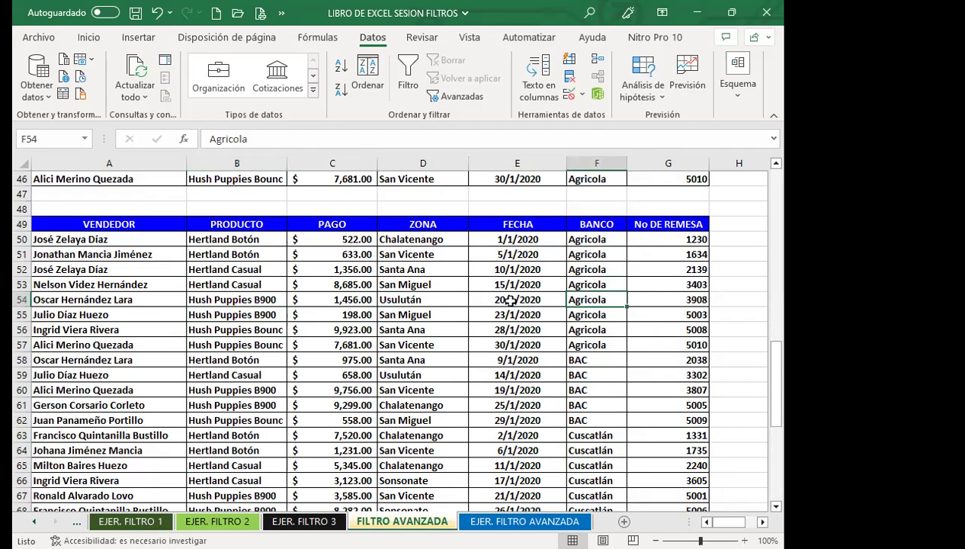
left_click(243, 313)
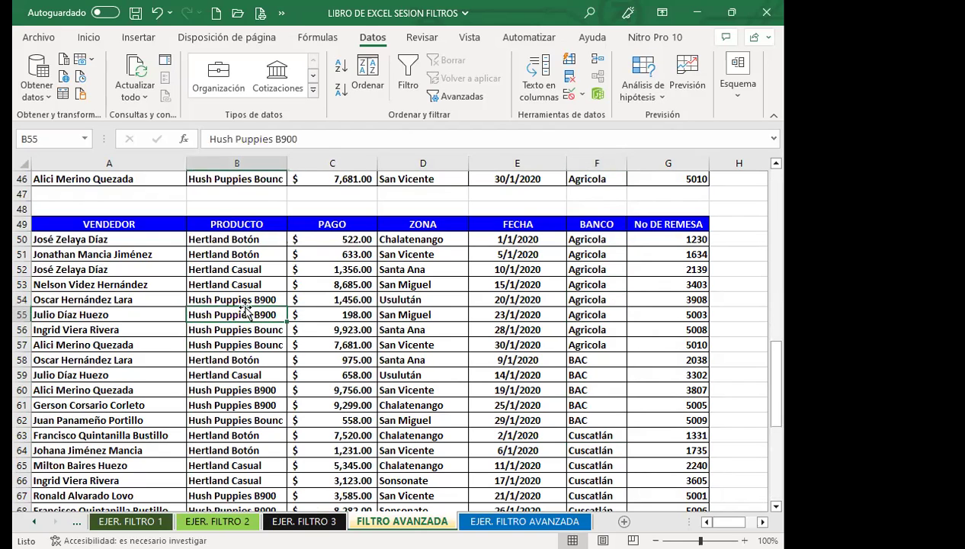
left_click(572, 296)
left_click(254, 315)
left_click(241, 301)
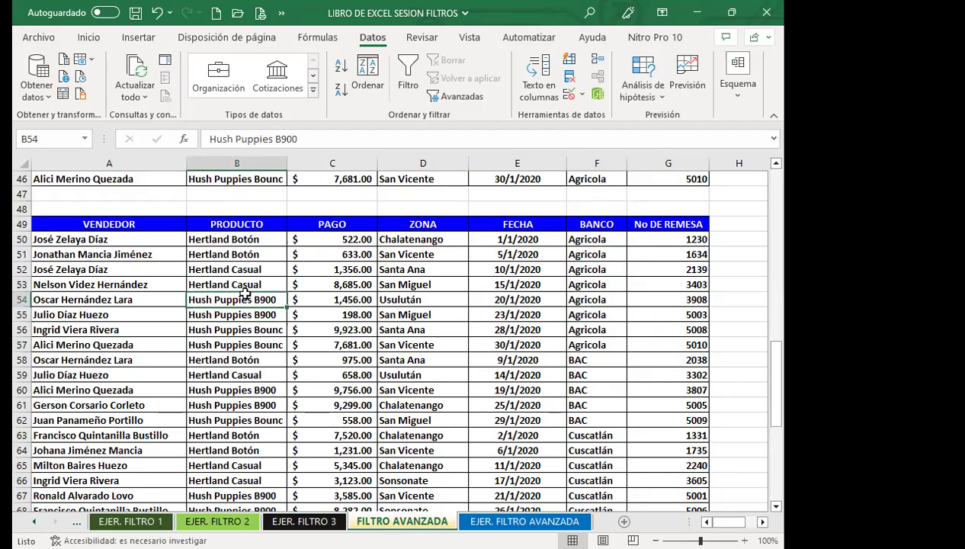
left_click(603, 297)
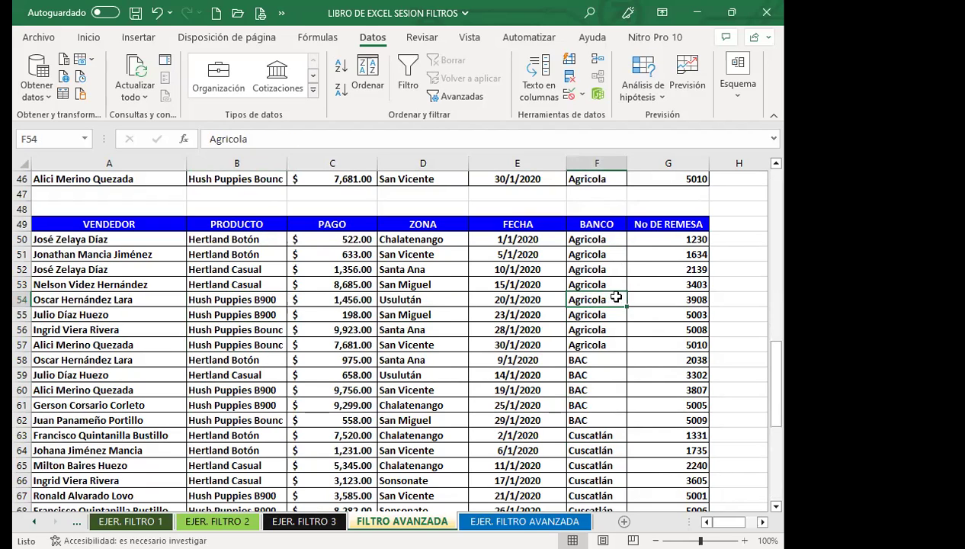
scroll(241, 324, "down", 5)
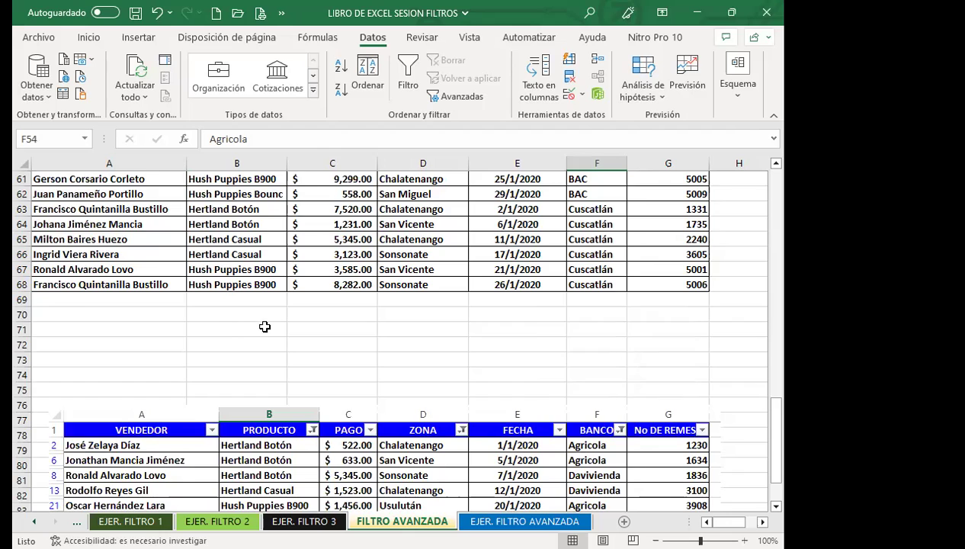
scroll(263, 326, "up", 5)
scroll(339, 313, "up", 5)
scroll(410, 278, "up", 3)
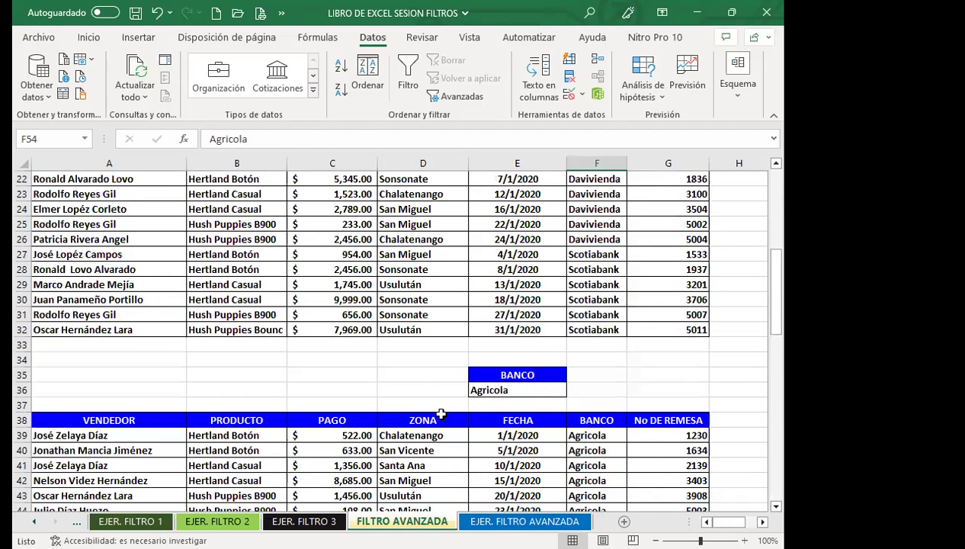
Step: Inspect the BANCO / Agricola criteria cells on the EJER. FILTRO AVANZADA sheet
left_click(501, 521)
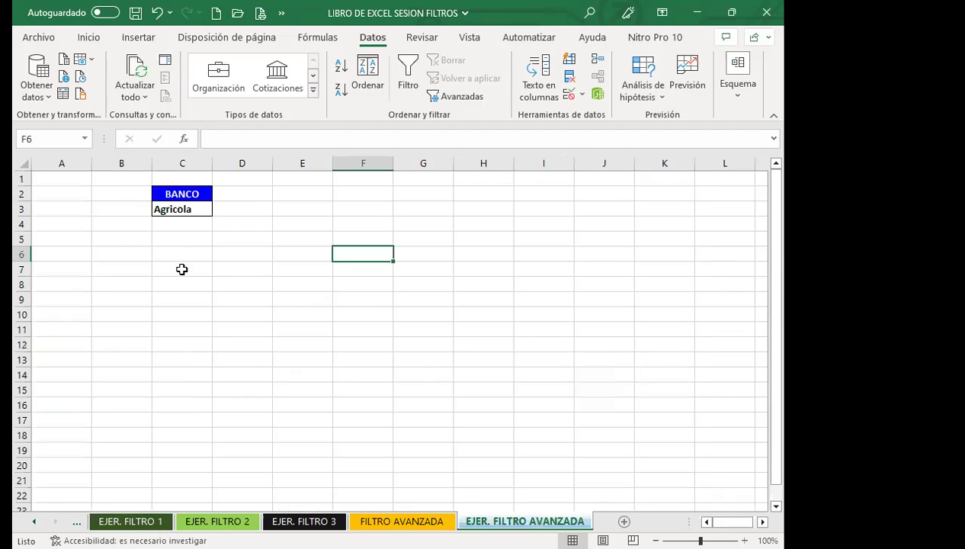
left_click(182, 193)
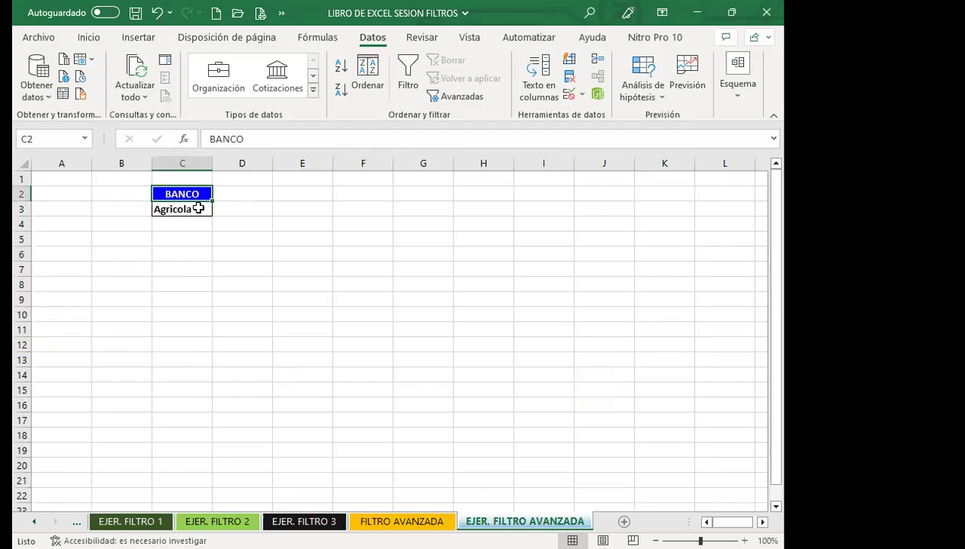
left_click_drag(196, 193, 192, 208)
left_click_drag(309, 300, 313, 291)
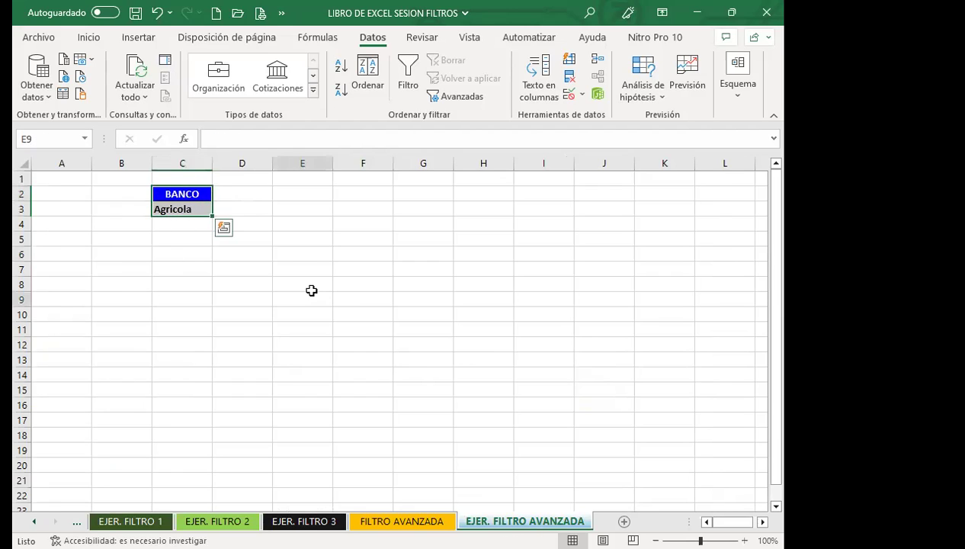
left_click(183, 195)
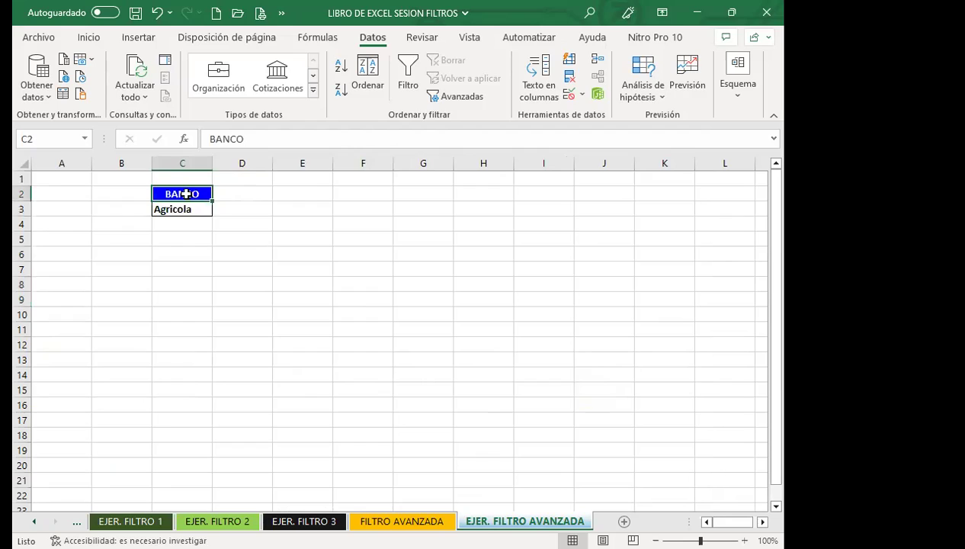
left_click(311, 237)
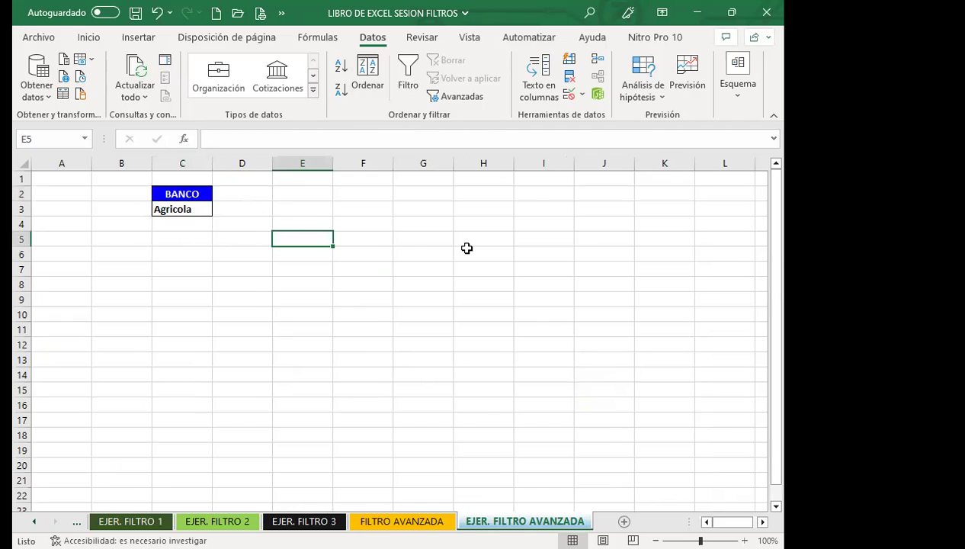
Step: Return to the FILTRO AVANZADA sales table and dismiss the sort options without sorting
key("ctrl+Page_Up")
left_click(371, 312)
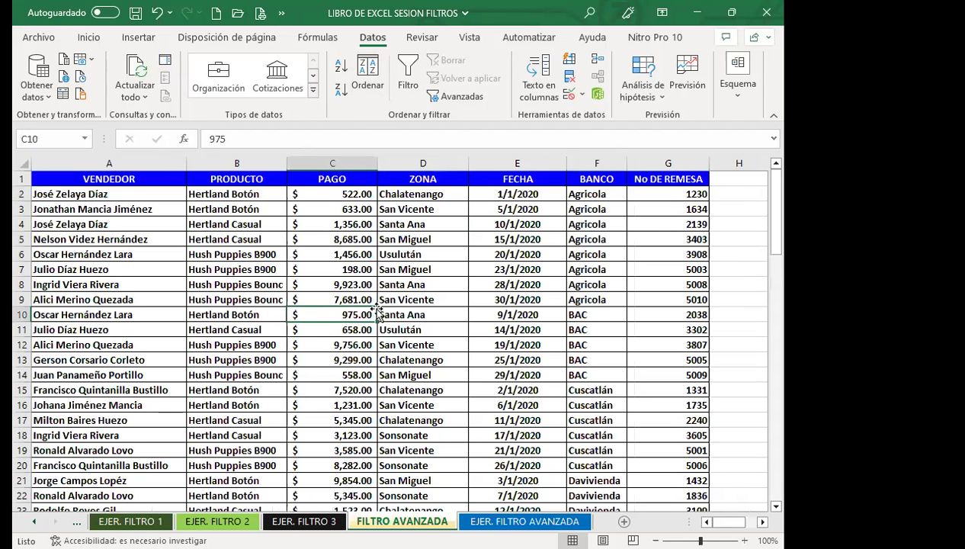
left_click(586, 482)
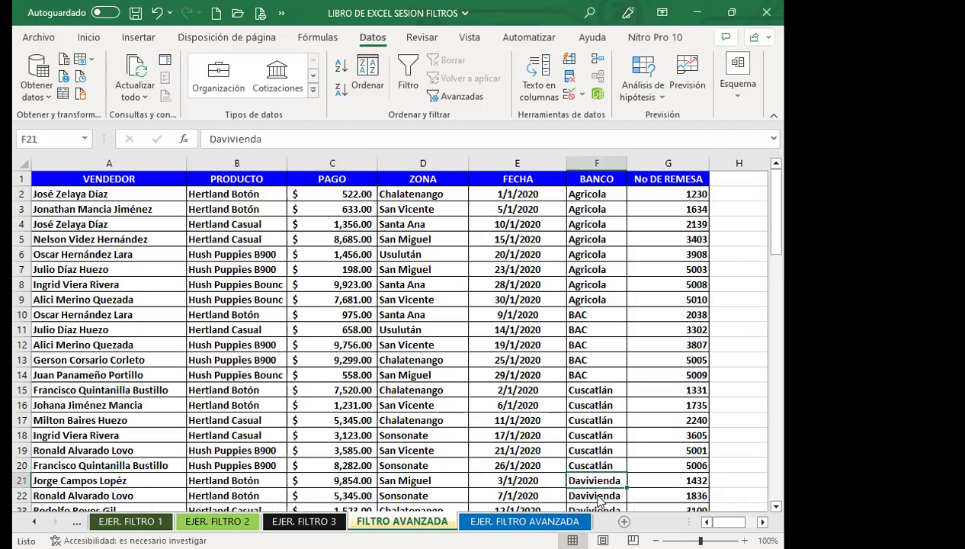
left_click(370, 73)
key("Escape")
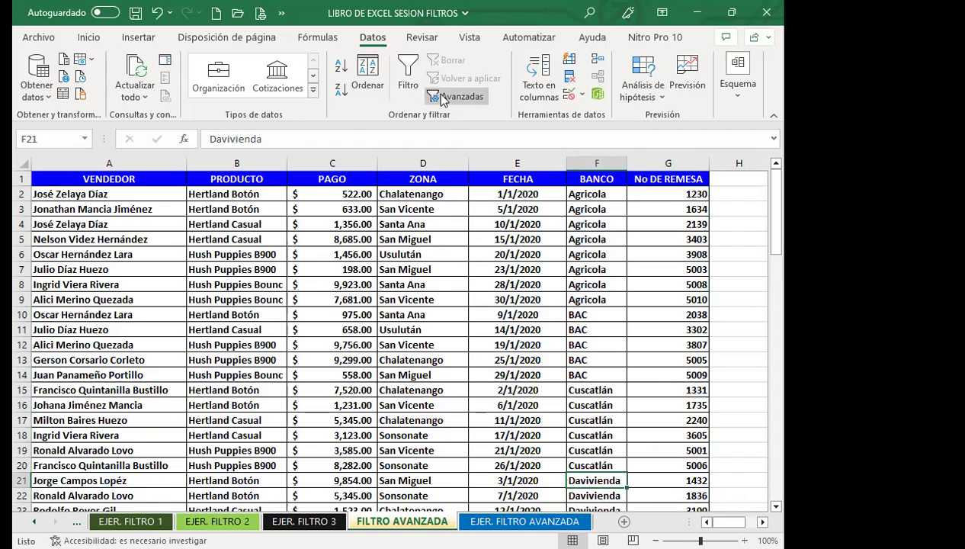
Step: In Advanced Filter, set the criteria range to BANCO/Agricola on EJER. FILTRO AVANZADA
left_click(443, 97)
left_click(385, 250)
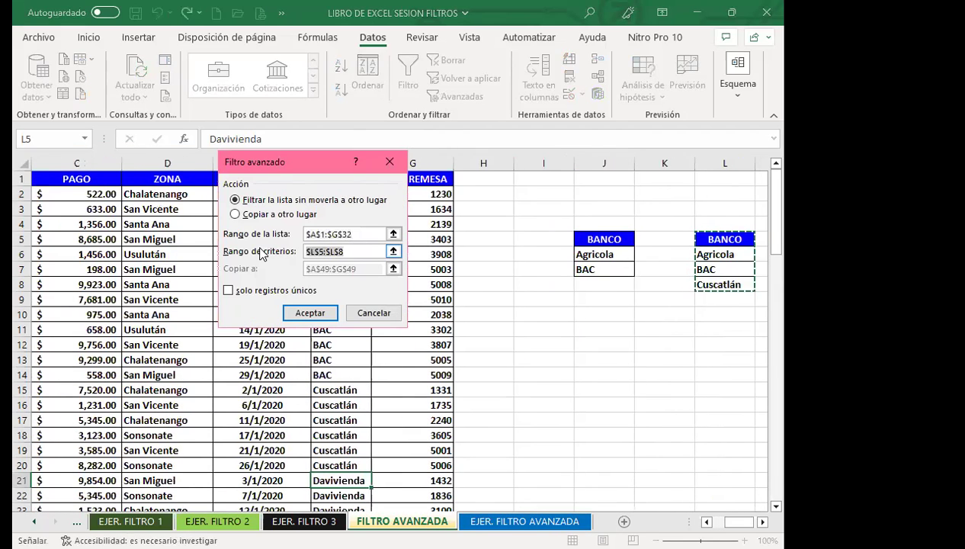
left_click(520, 522)
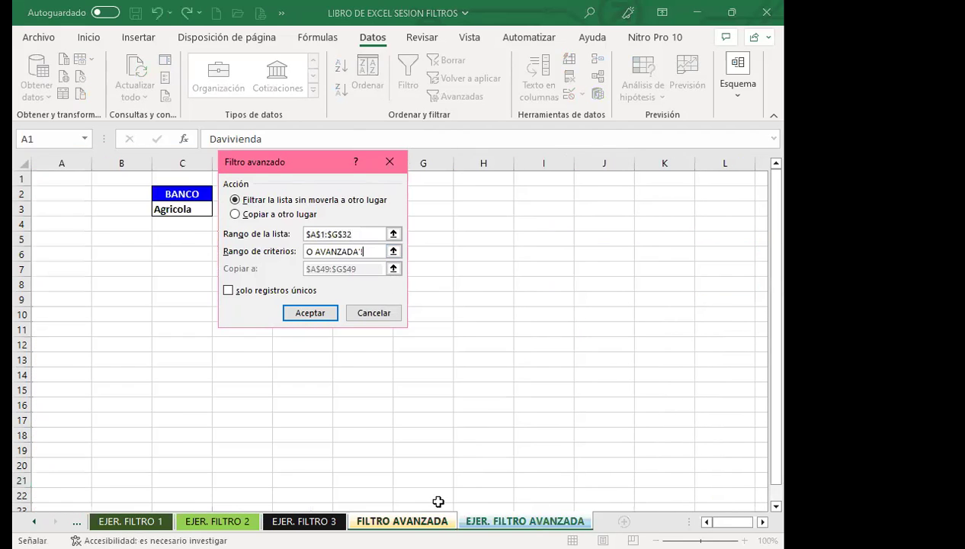
left_click(183, 192)
left_click_drag(183, 194, 186, 215)
left_click(234, 214)
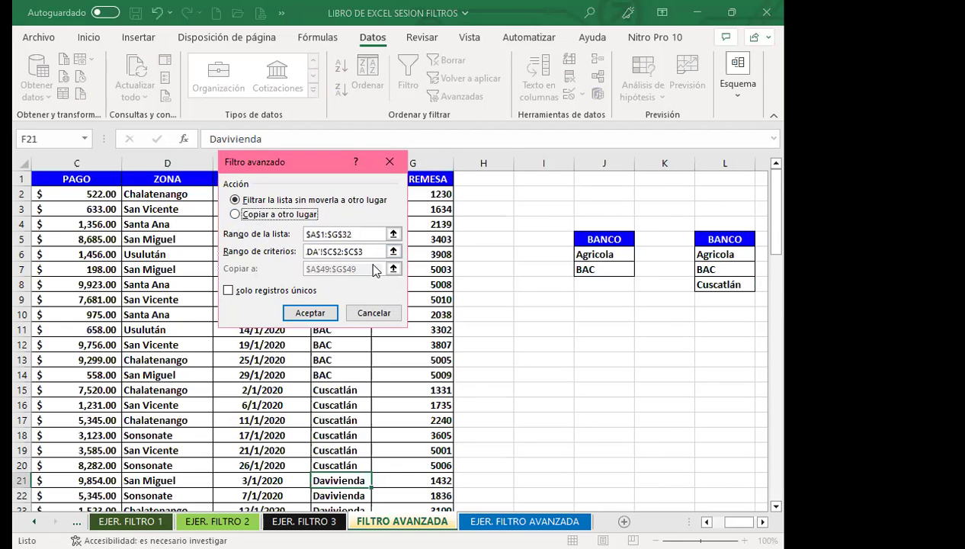
Step: Copy results to A11 on EJER. FILTRO AVANZADA, run it, and dismiss the active-sheet warning
left_click(234, 214)
left_click_drag(375, 268, 274, 271)
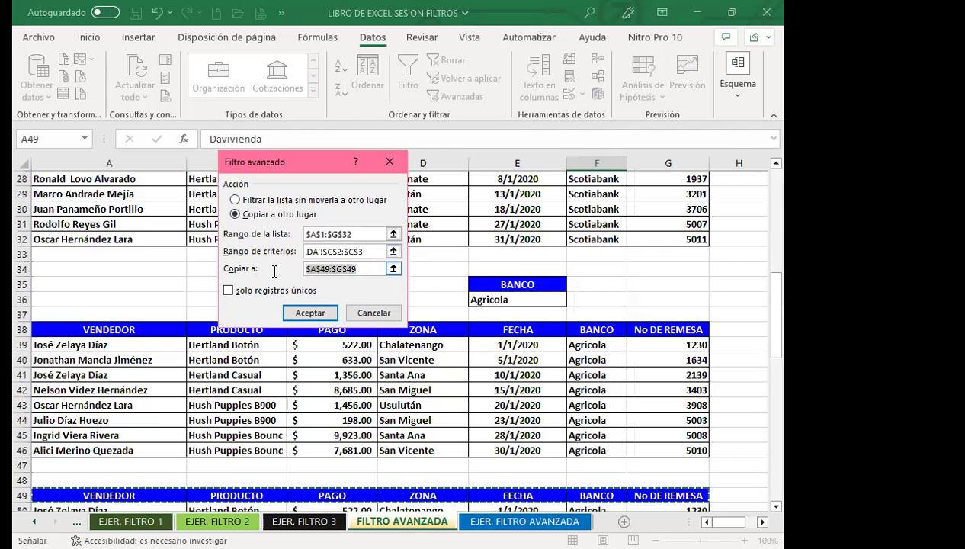
left_click(571, 521)
left_click(58, 331)
left_click(310, 313)
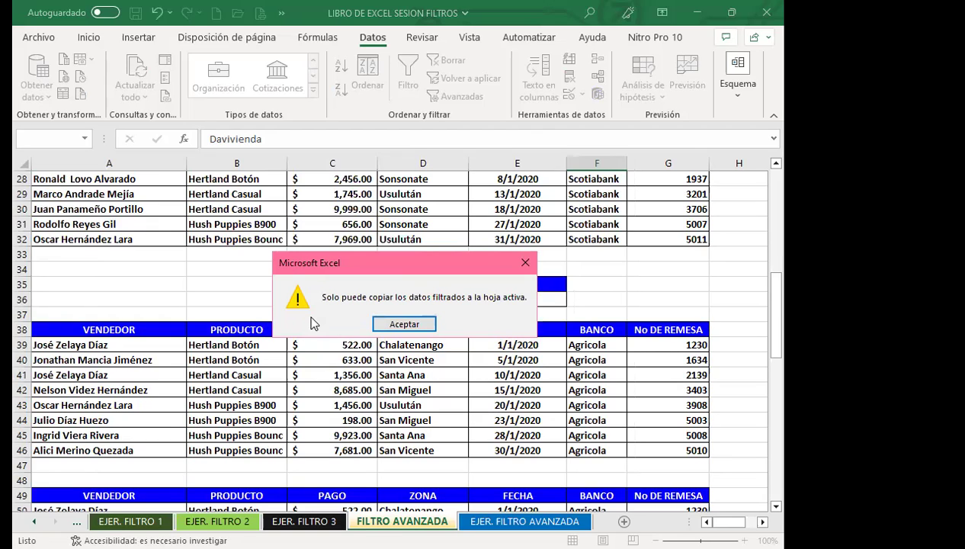
left_click(526, 264)
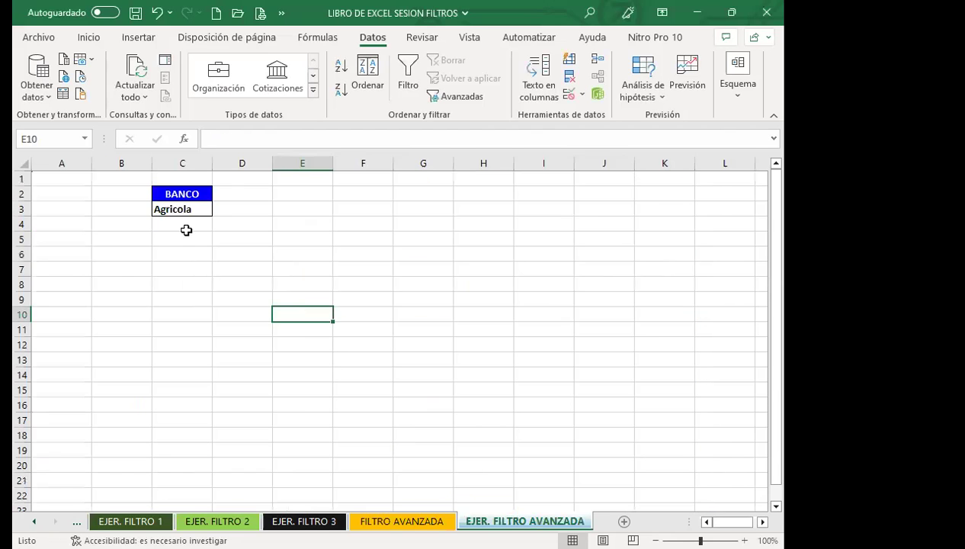
Step: From an empty cell on EJER. FILTRO AVANZADA, open the Filtro avanzado dialog with empty ranges
left_click_drag(191, 195, 197, 210)
left_click(403, 265)
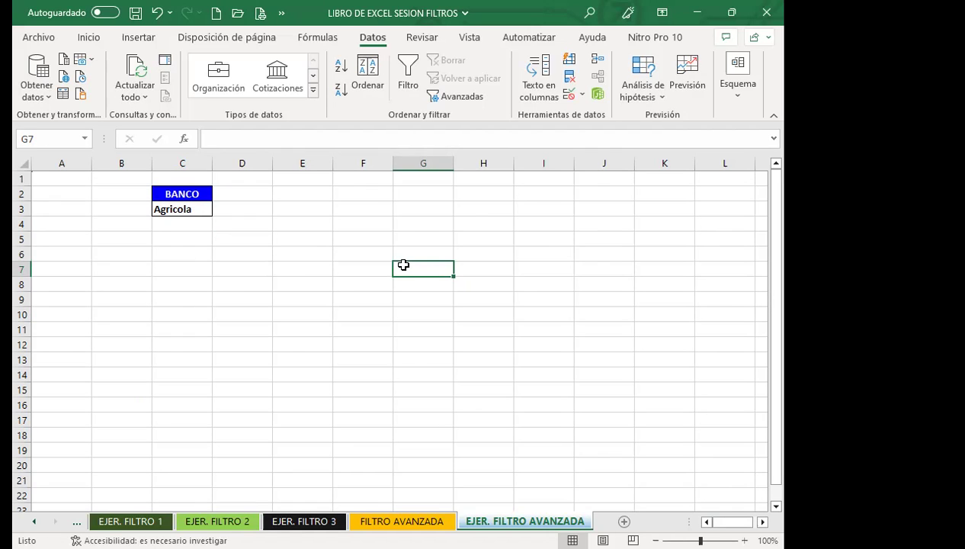
left_click(327, 267)
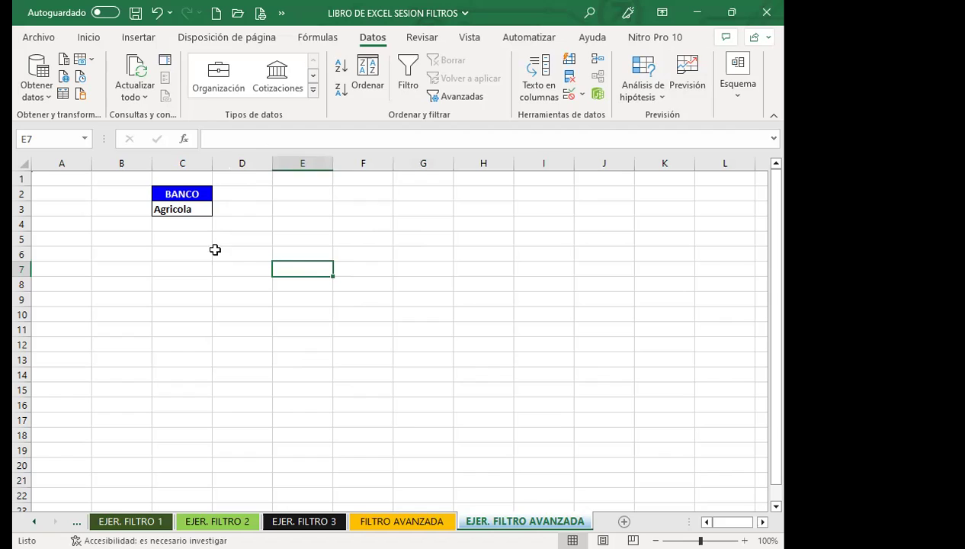
left_click(247, 248)
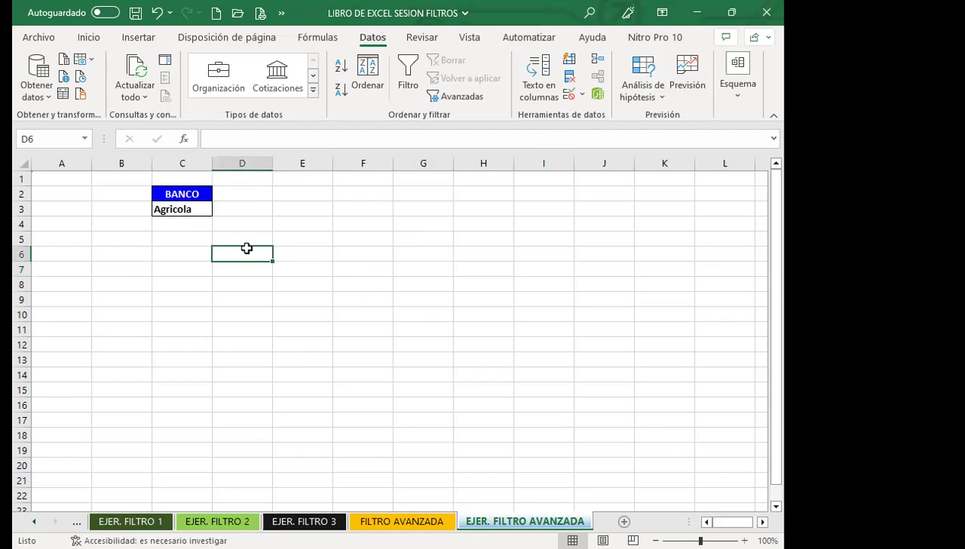
left_click(467, 97)
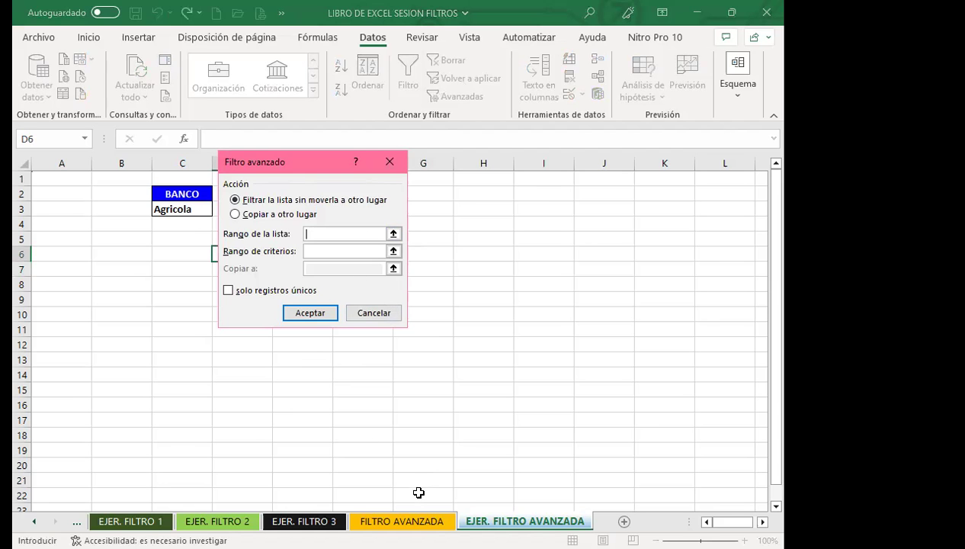
Step: Set the list range to the FILTRO AVANZADA table A1:G32
left_click(402, 521)
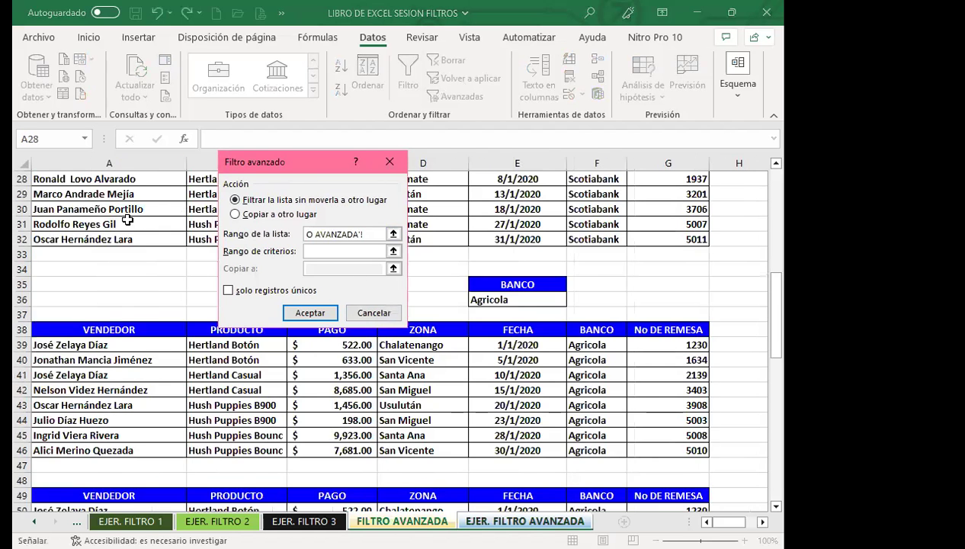
scroll(364, 250, "up", 7)
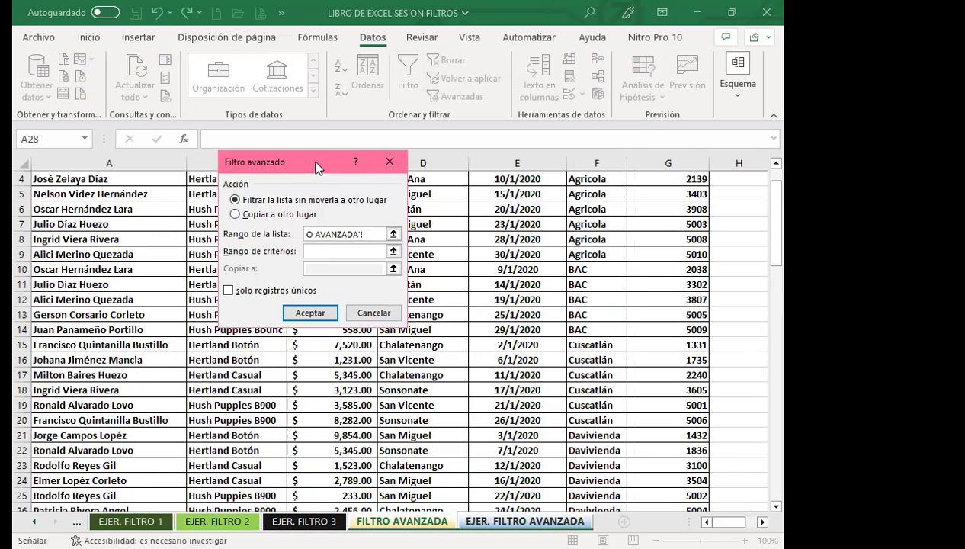
scroll(114, 280, "up", 1)
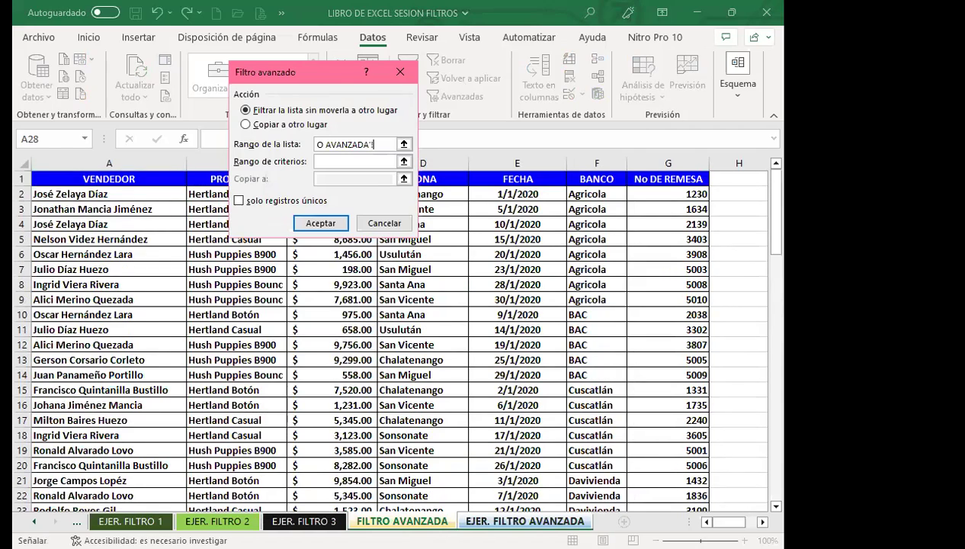
left_click_drag(115, 178, 675, 481)
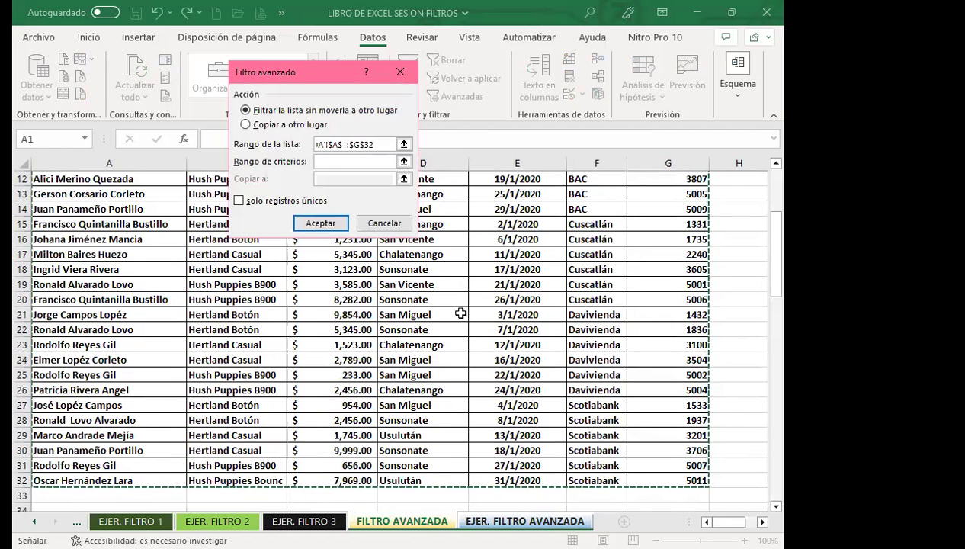
left_click(335, 161)
Step: Set criteria C2:C3, copy to another location at A5, and apply the filter
left_click(526, 521)
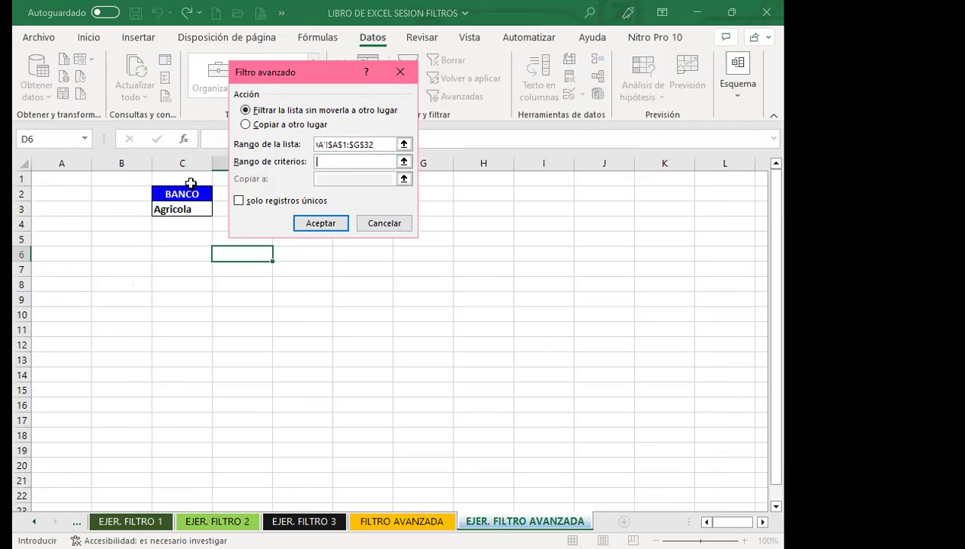
left_click(186, 191)
left_click_drag(186, 208, 184, 210)
left_click(246, 124)
left_click(336, 179)
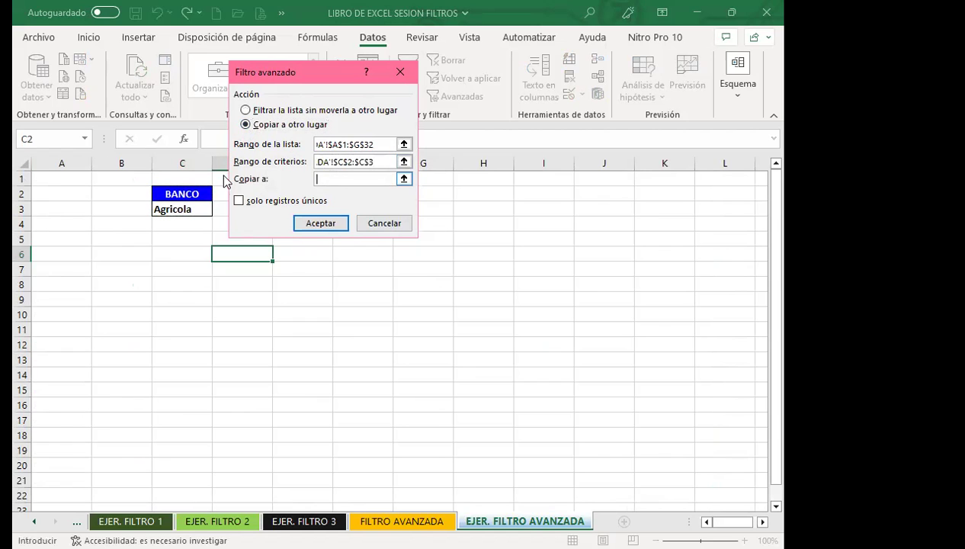
left_click(46, 235)
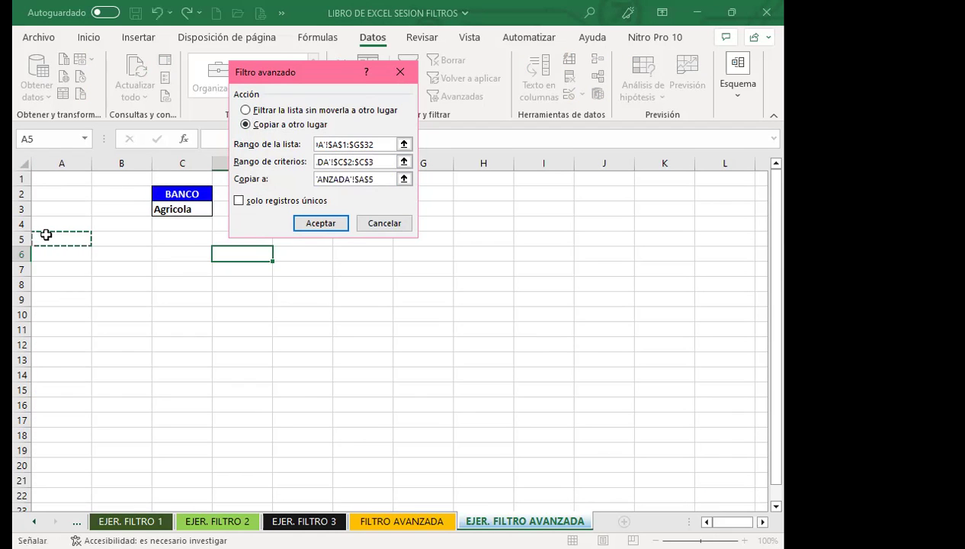
left_click(321, 222)
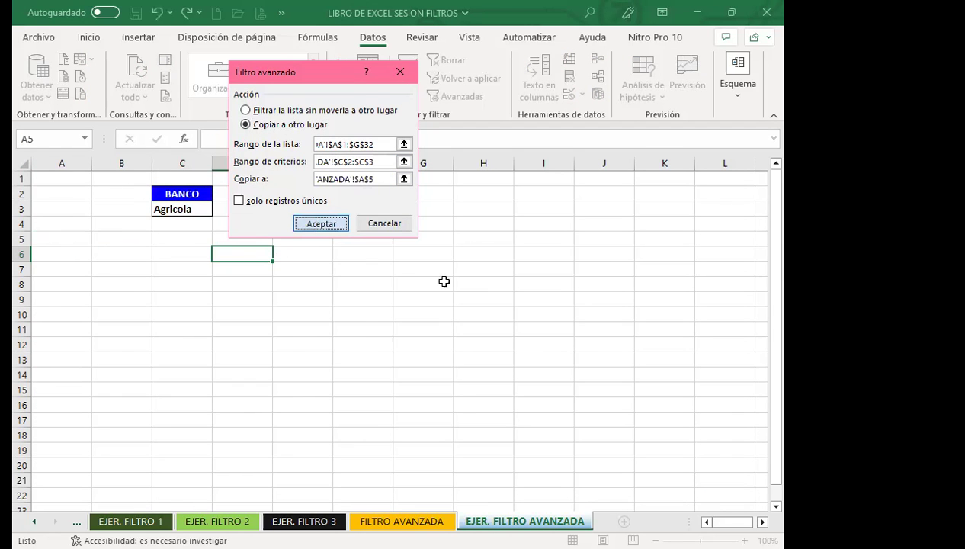
left_click(444, 281)
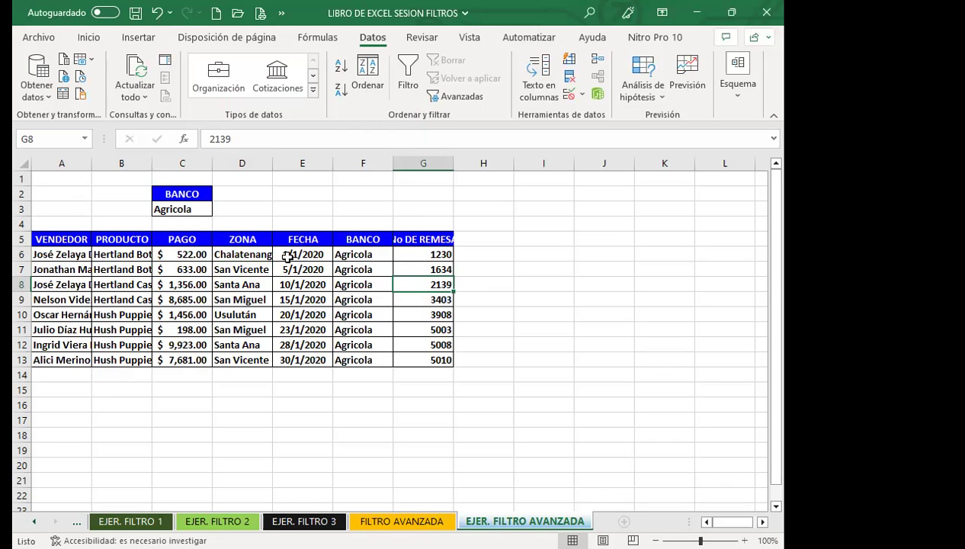
Step: Copy the BANCO header from C2 into B17, then undo that paste
left_click(189, 209)
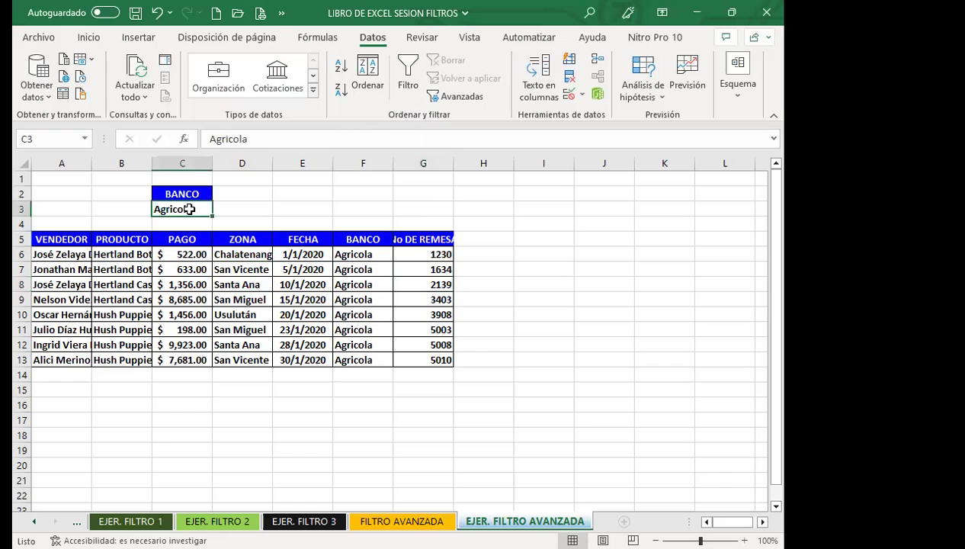
left_click_drag(186, 194, 187, 205)
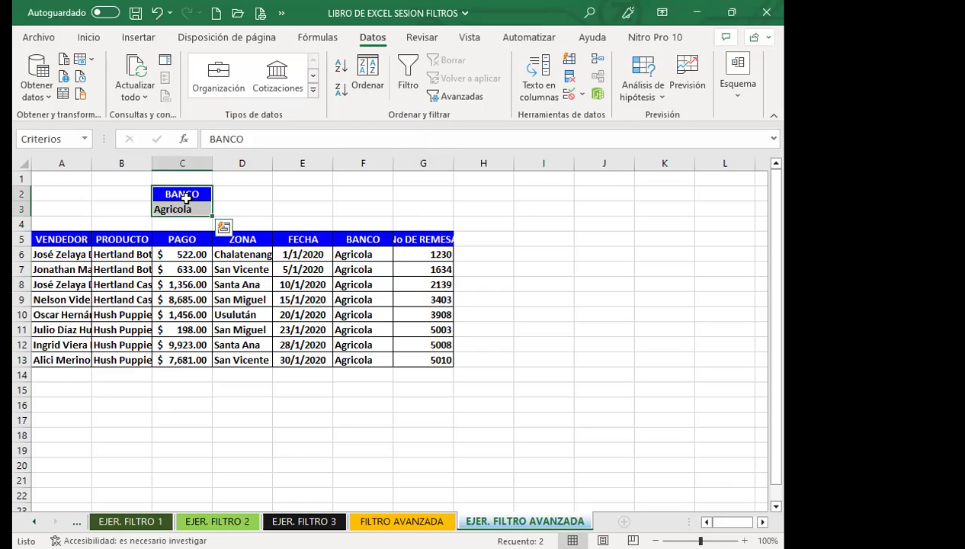
left_click(186, 195)
key("ctrl+c")
left_click(118, 422)
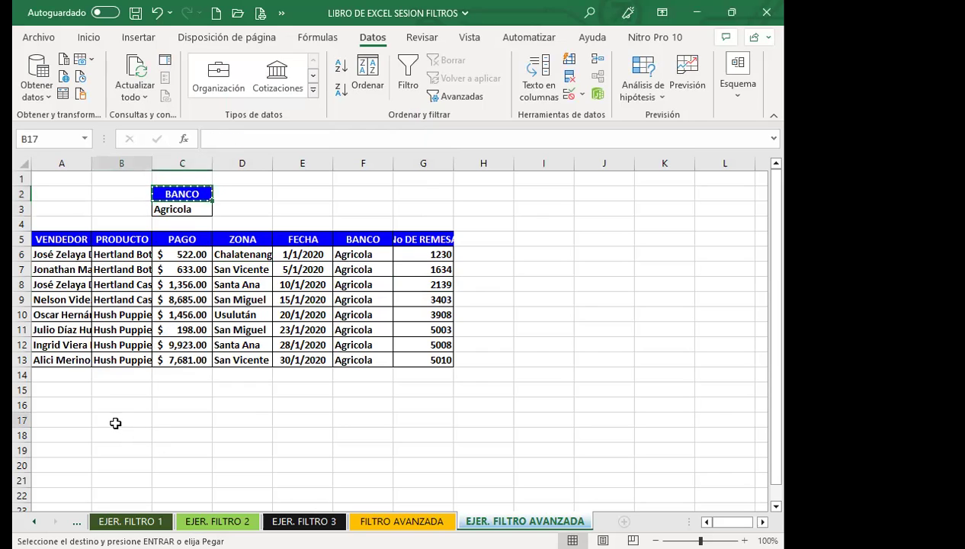
key("ctrl+v")
left_click(183, 432)
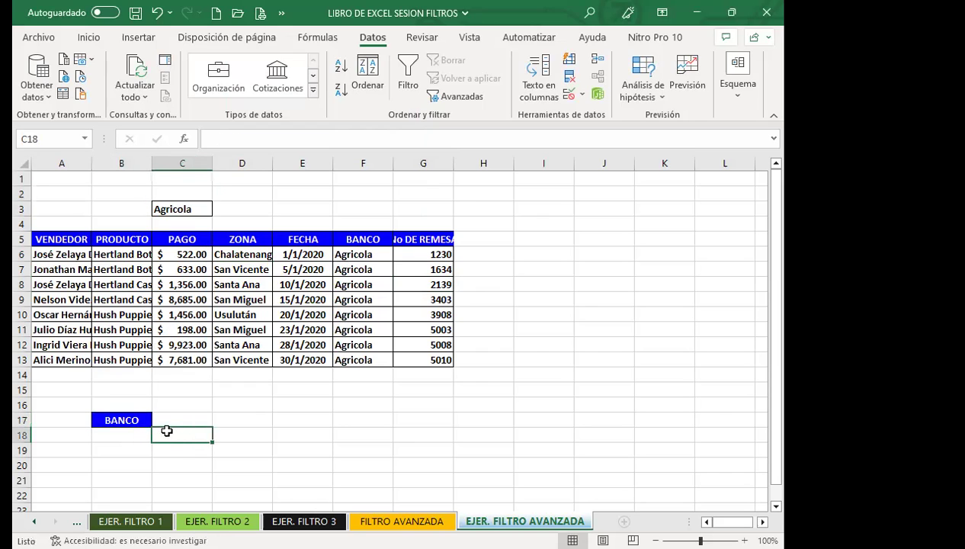
key("ctrl+z")
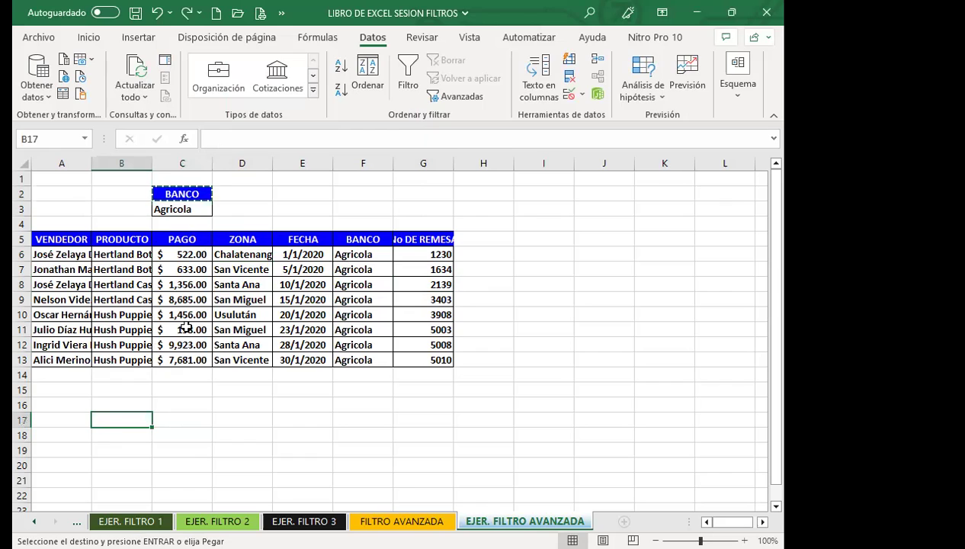
Step: Copy C2's BANCO header into B17 again and clear the copy marquee
left_click(201, 197)
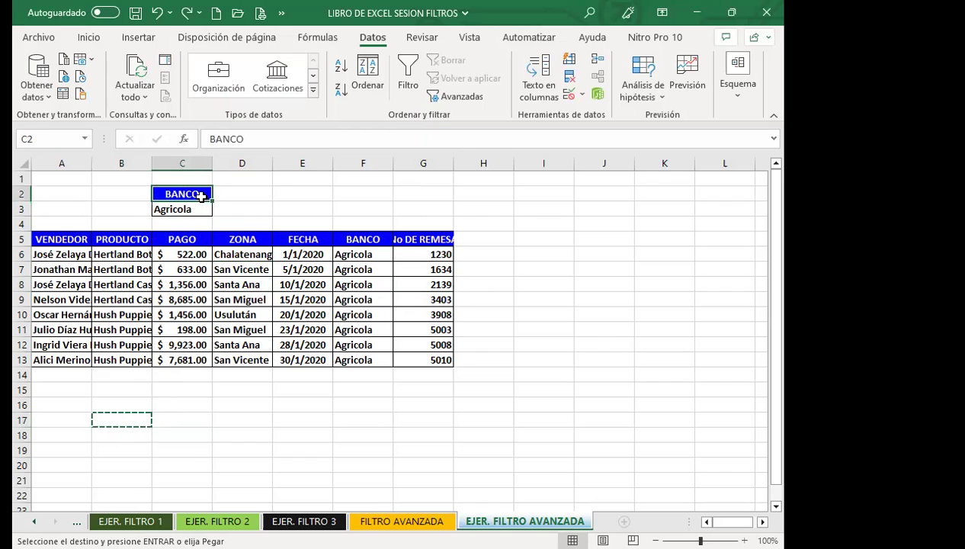
key("ctrl+c")
left_click(120, 417)
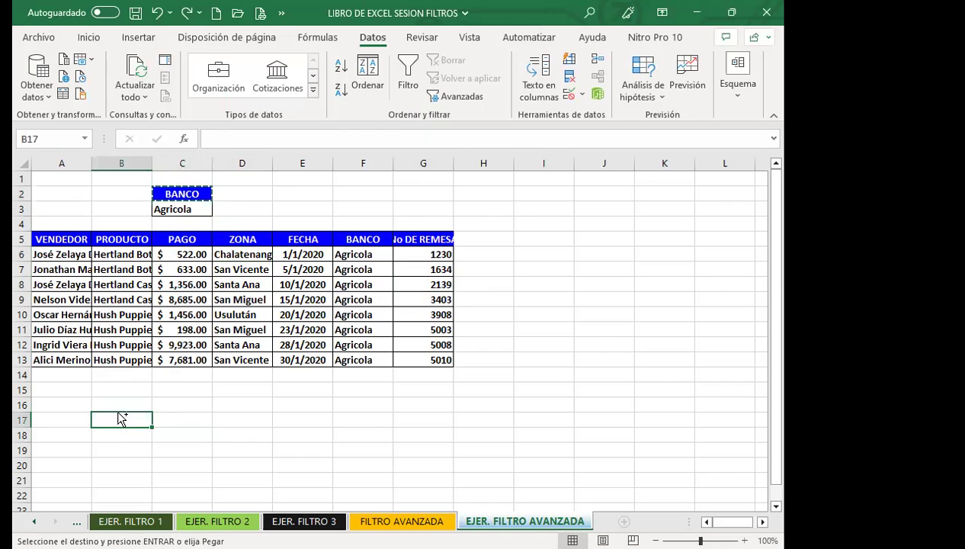
key("ctrl+v")
scroll(134, 415, "down", 1)
left_click(130, 418)
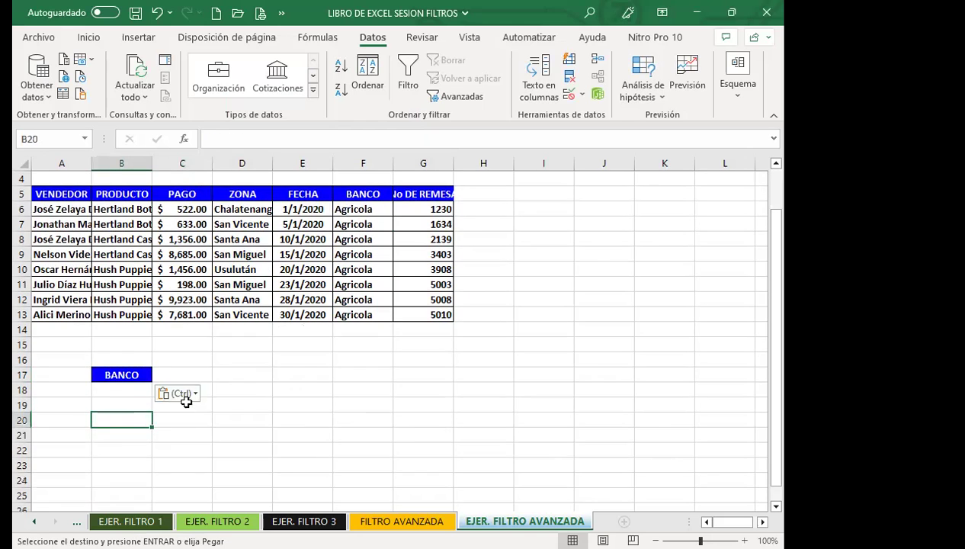
scroll(187, 399, "up", 1)
key("Escape")
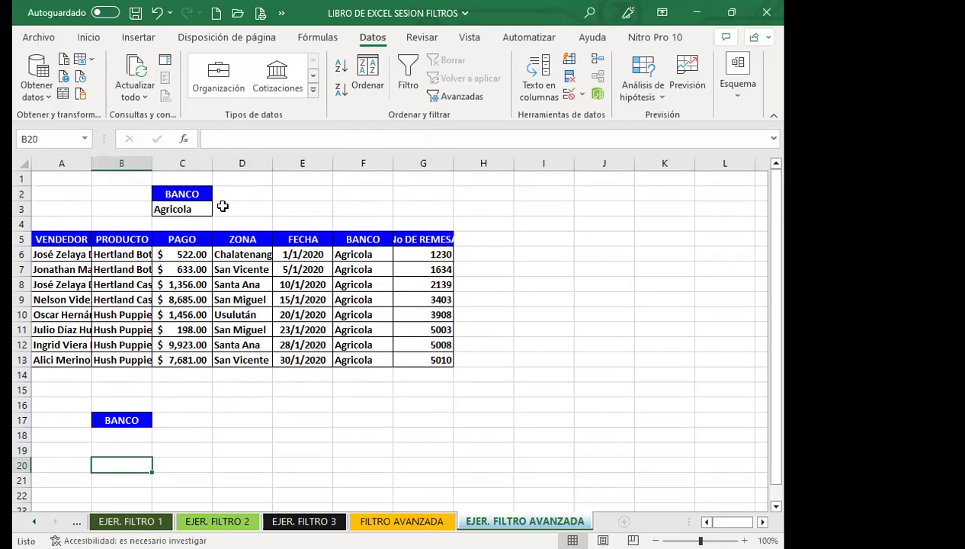
left_click(285, 196)
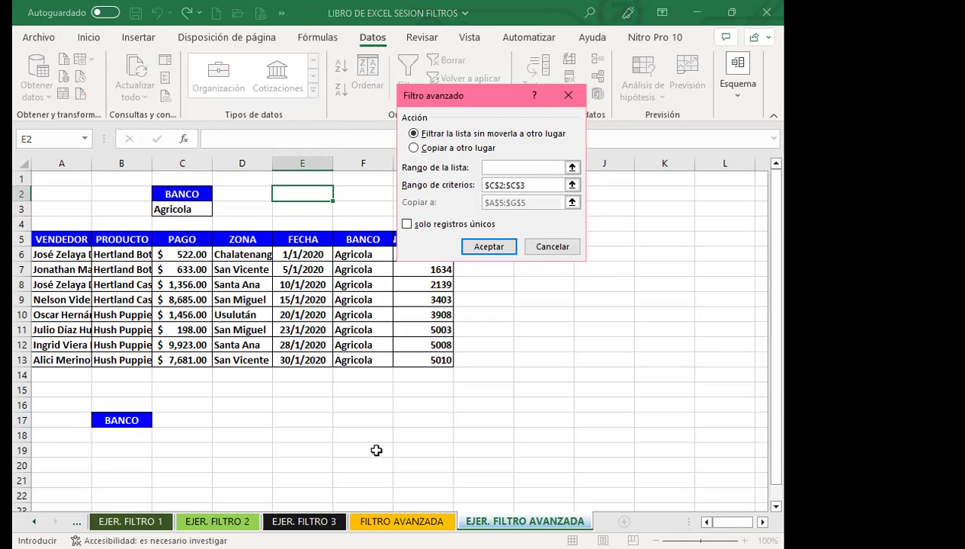
Step: Run the advanced filter with list FILTRO AVANZADA!A1:G32 and criteria C2:C3, copying to B17
key("ctrl+Page_Up")
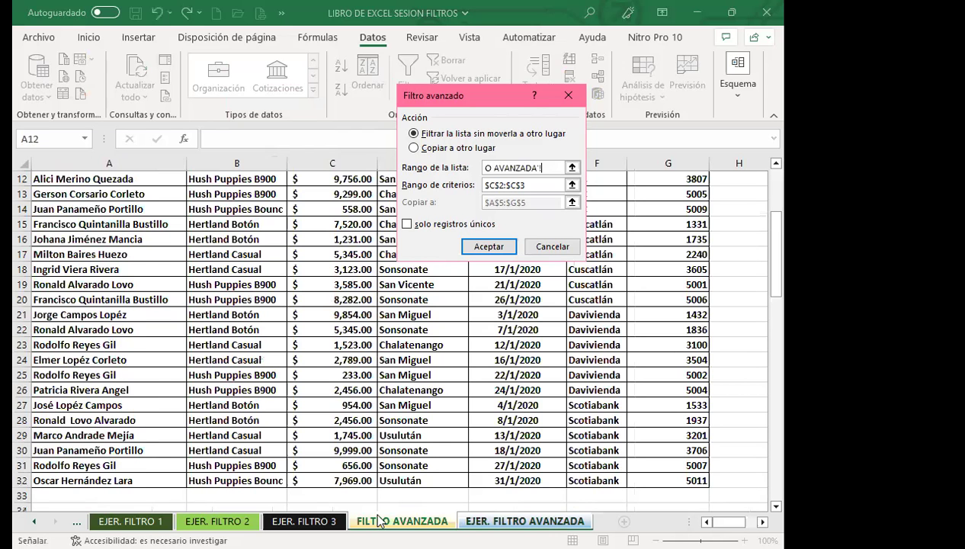
scroll(89, 175, "up", 4)
left_click(96, 177)
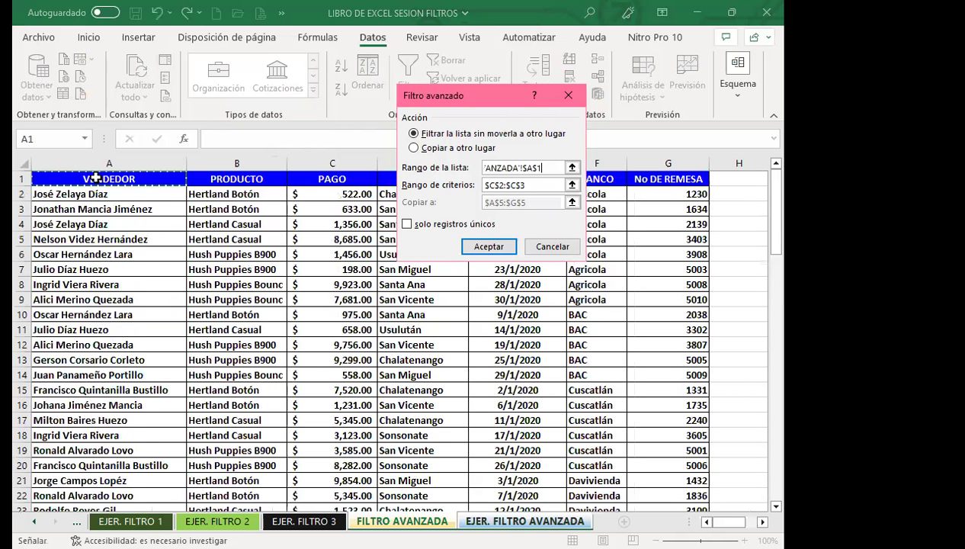
left_click_drag(96, 179, 673, 518)
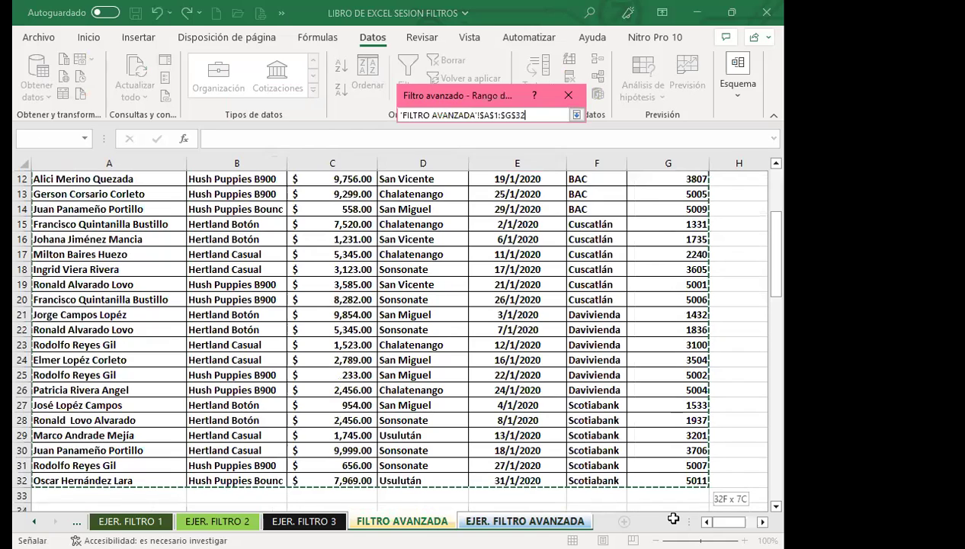
left_click(526, 185)
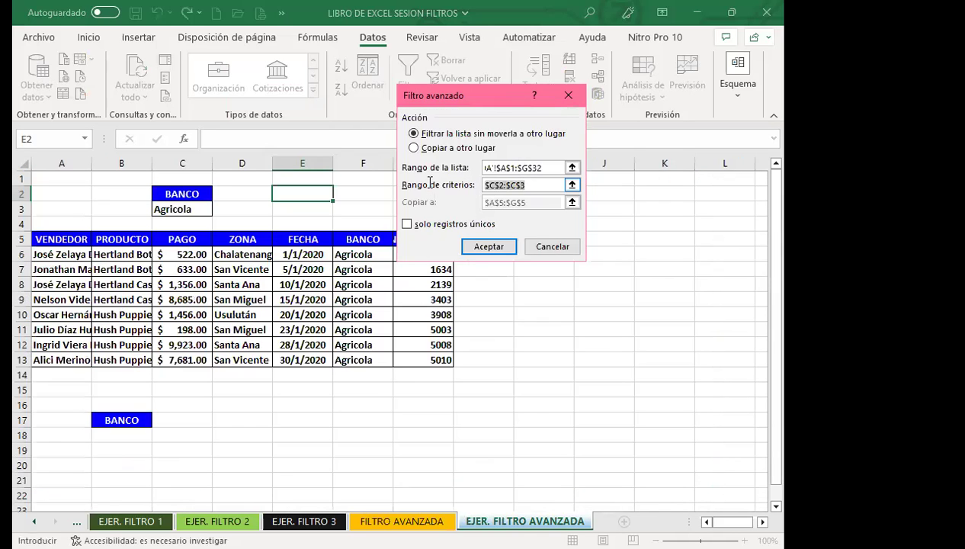
left_click_drag(195, 198, 192, 209)
left_click(413, 147)
left_click(526, 202)
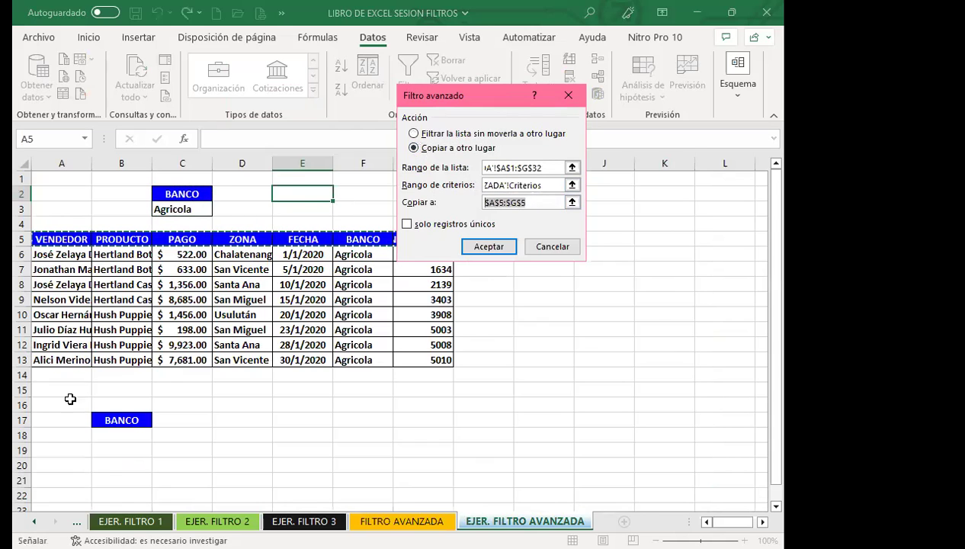
left_click(133, 424)
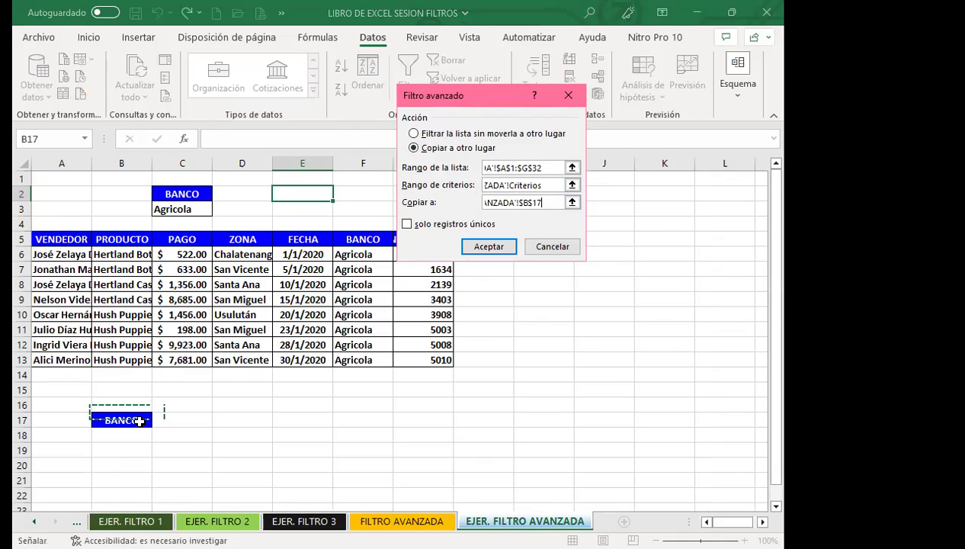
left_click(492, 248)
scroll(200, 408, "down", 3)
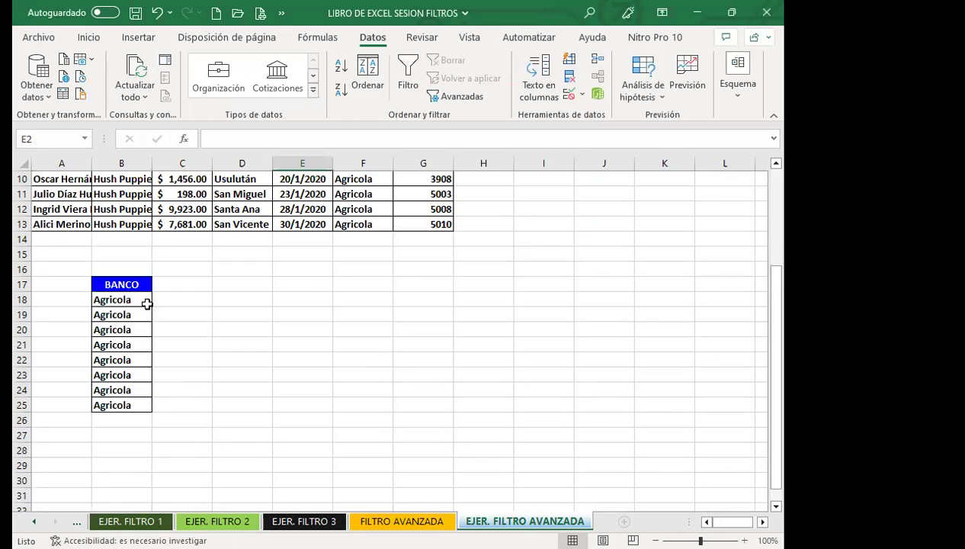
Step: Select the extracted Agricola entries and the BANCO header in row 17
left_click_drag(131, 299, 129, 408)
left_click(131, 363)
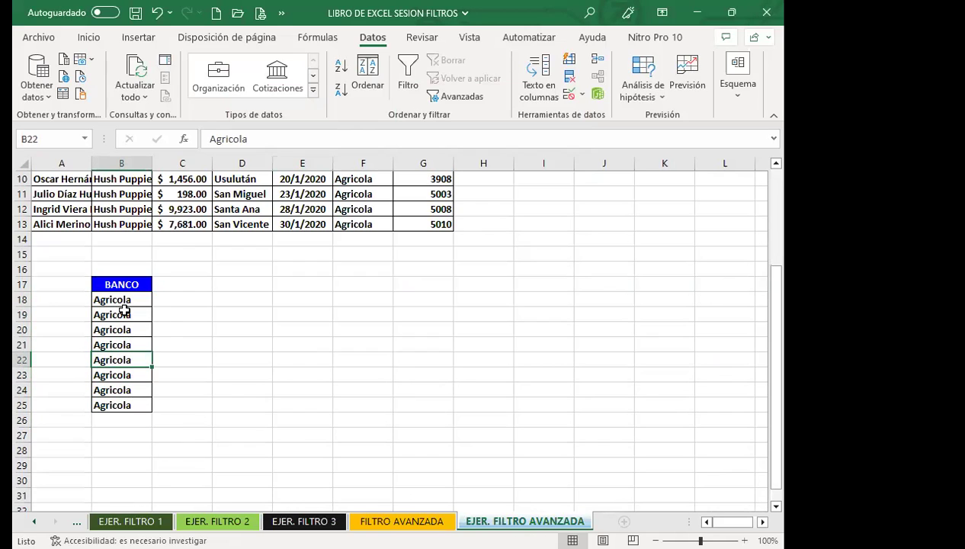
left_click(115, 284)
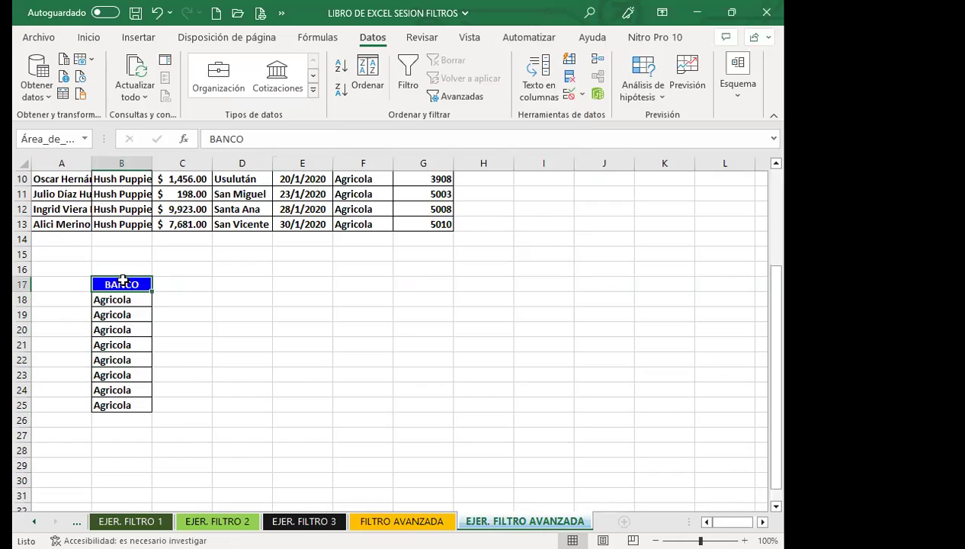
left_click_drag(51, 284, 199, 284)
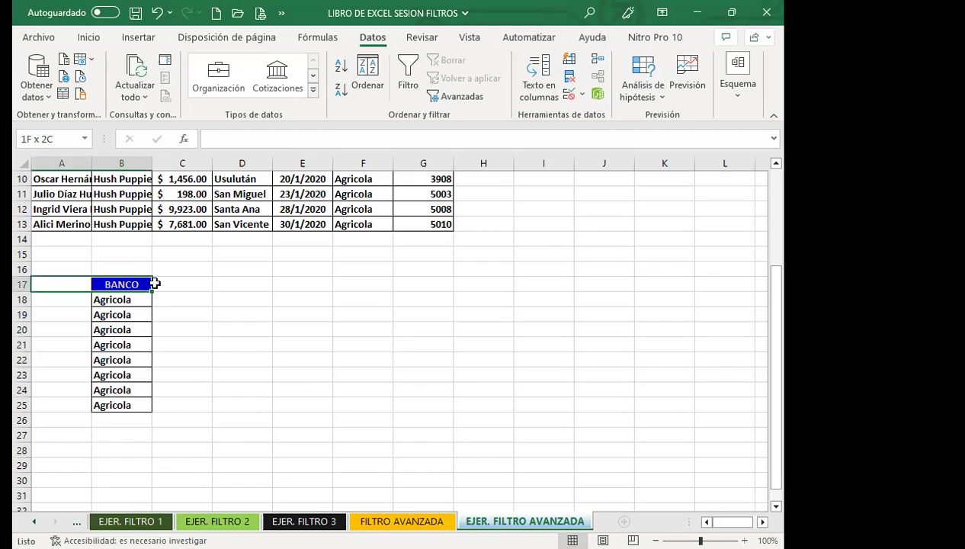
left_click_drag(128, 284, 272, 282)
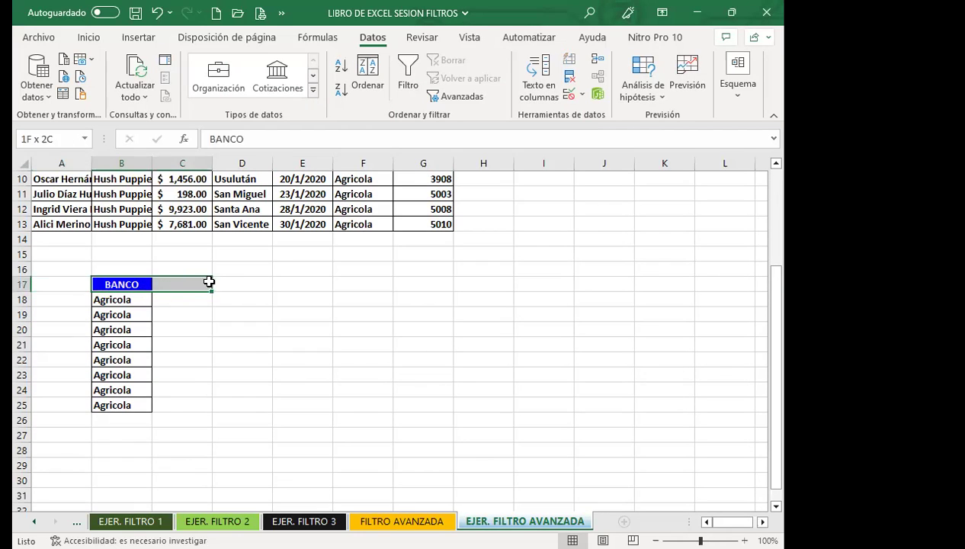
left_click(137, 283)
Step: Reselect the BANCO list in column B, then switch to the FILTRO AVANZADA sheet
scroll(122, 305, "up", 2)
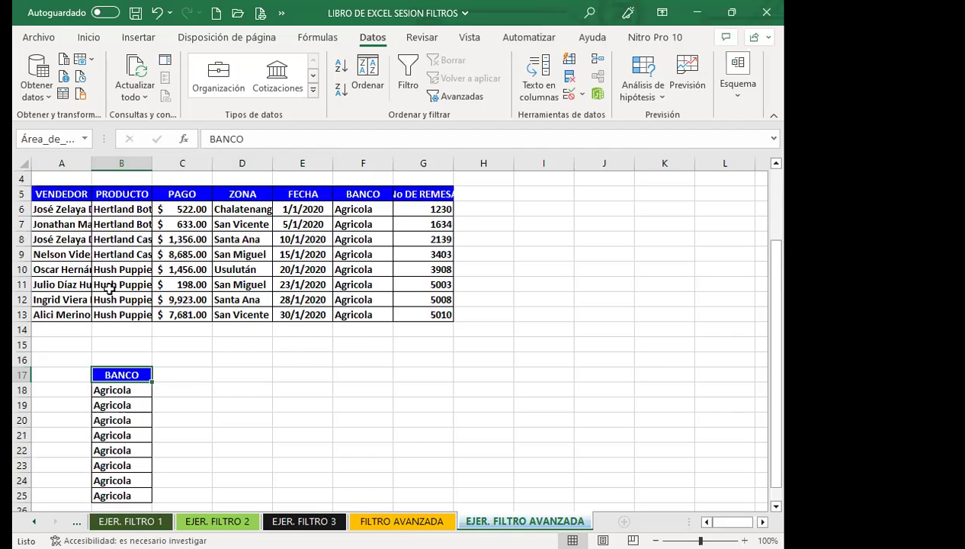
scroll(122, 305, "up", 1)
left_click(58, 256)
scroll(113, 378, "down", 2)
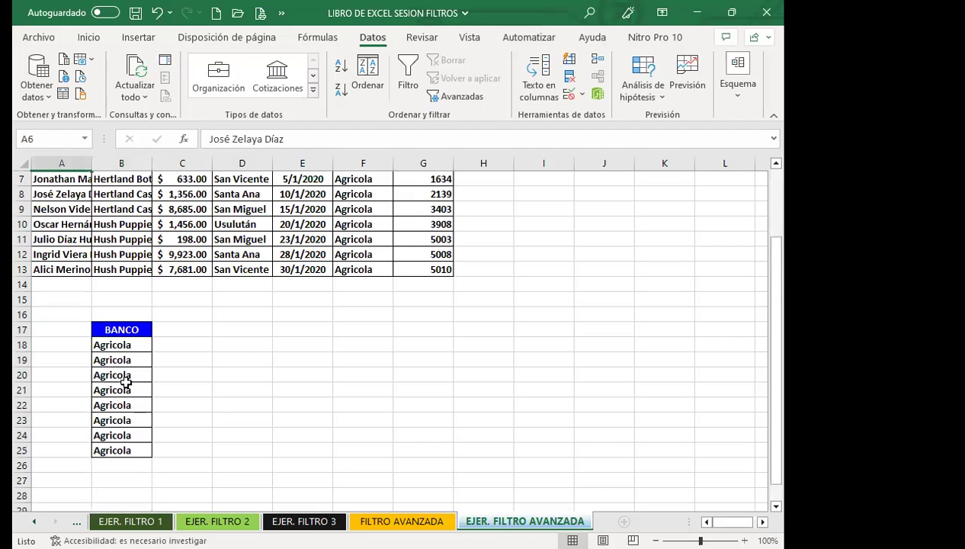
left_click_drag(130, 329, 136, 436)
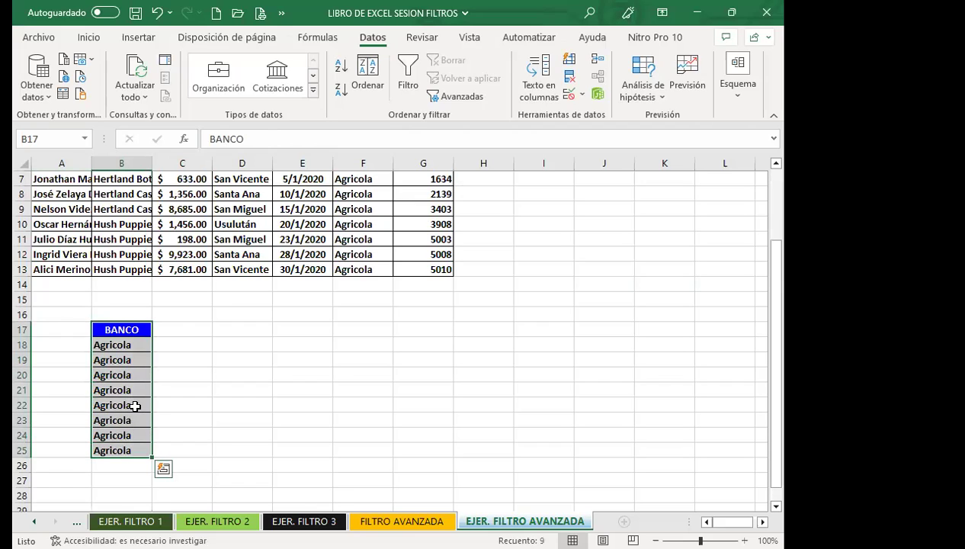
left_click(126, 359)
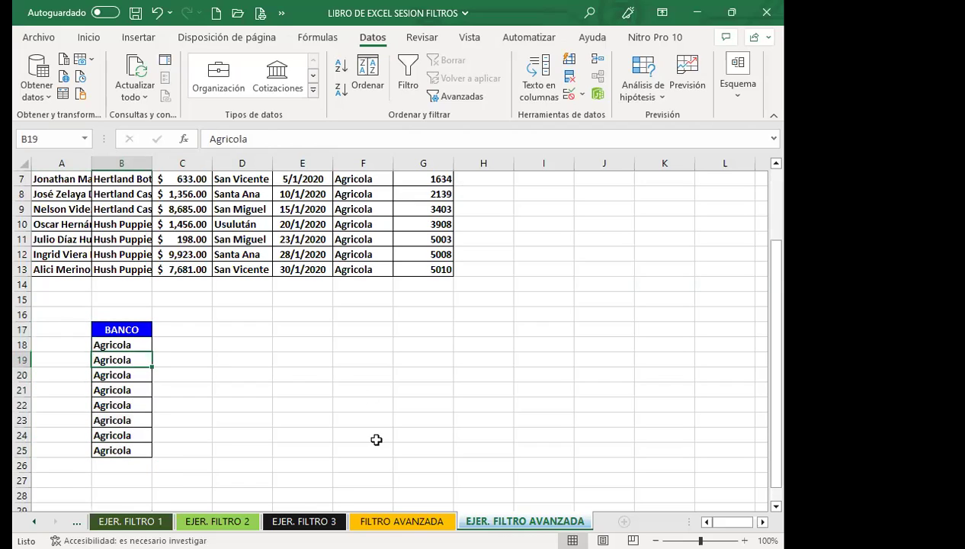
key("ctrl+Page_Up")
scroll(332, 333, "up", 5)
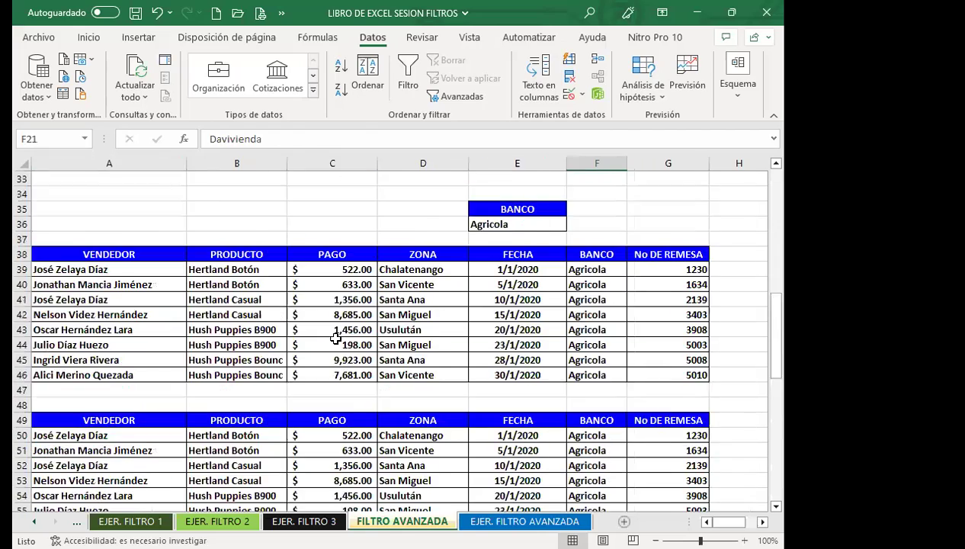
scroll(334, 335, "up", 5)
scroll(338, 337, "up", 2)
left_click(343, 328)
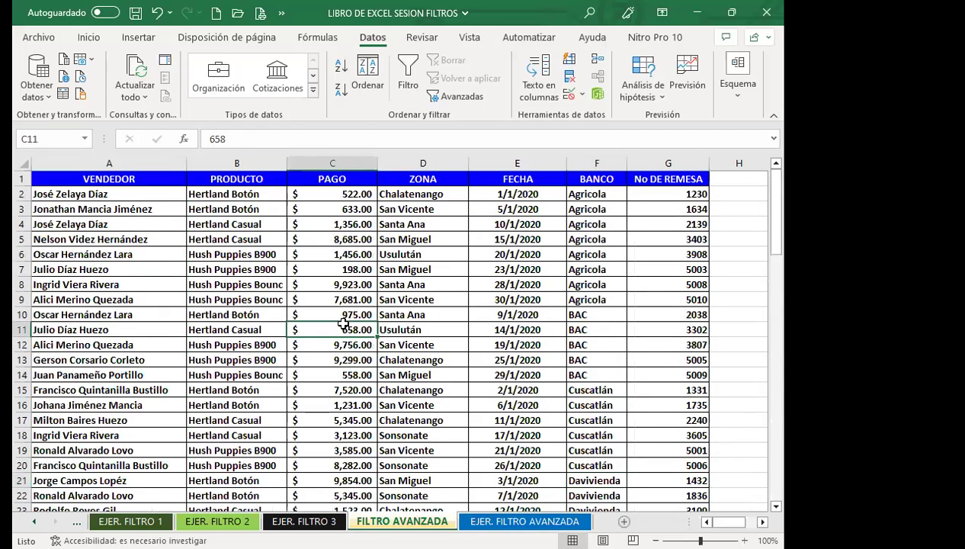
left_click_drag(429, 310, 436, 303)
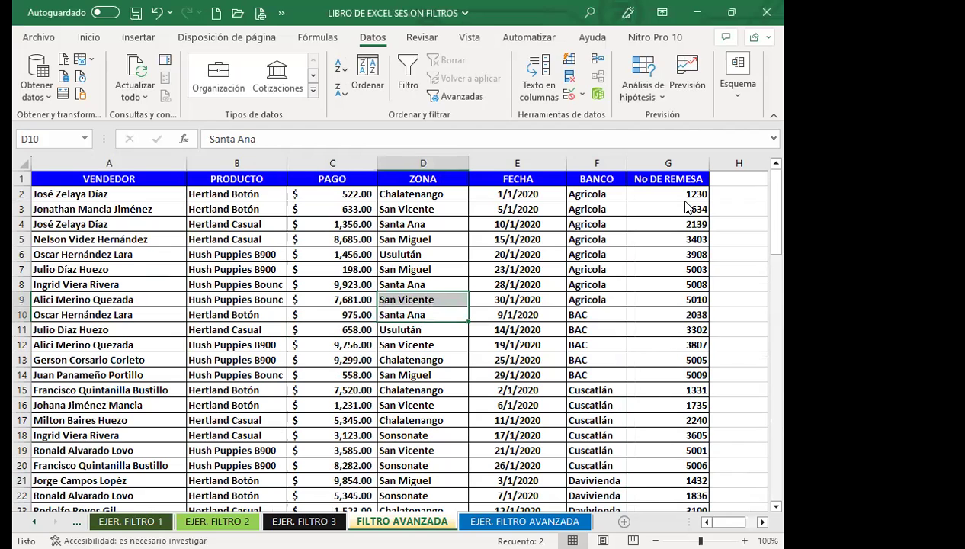
left_click(472, 509)
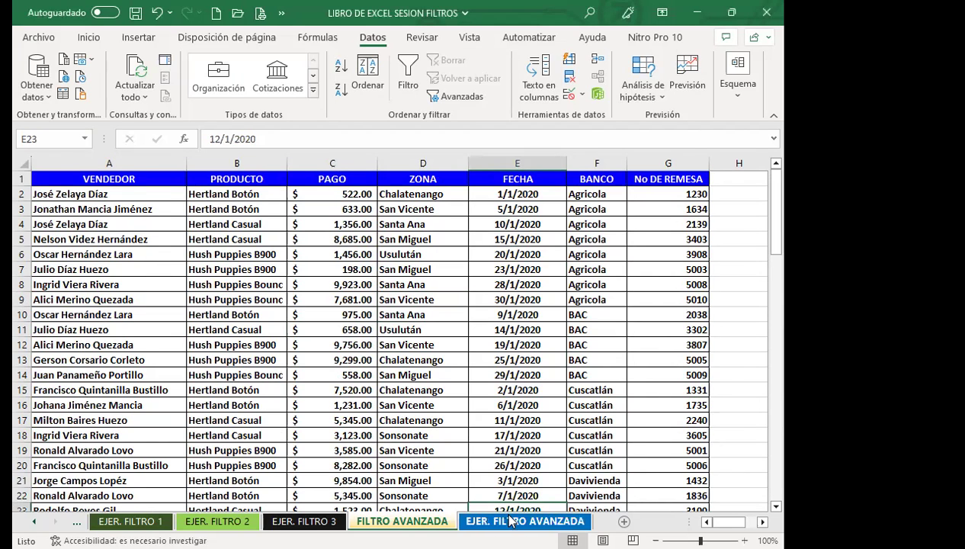
left_click(519, 521)
scroll(129, 347, "up", 2)
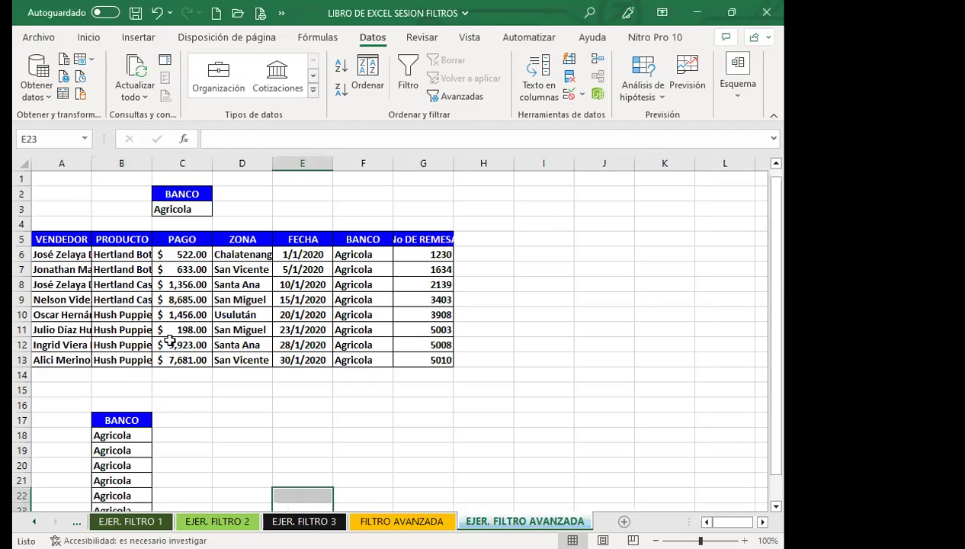
left_click(183, 198)
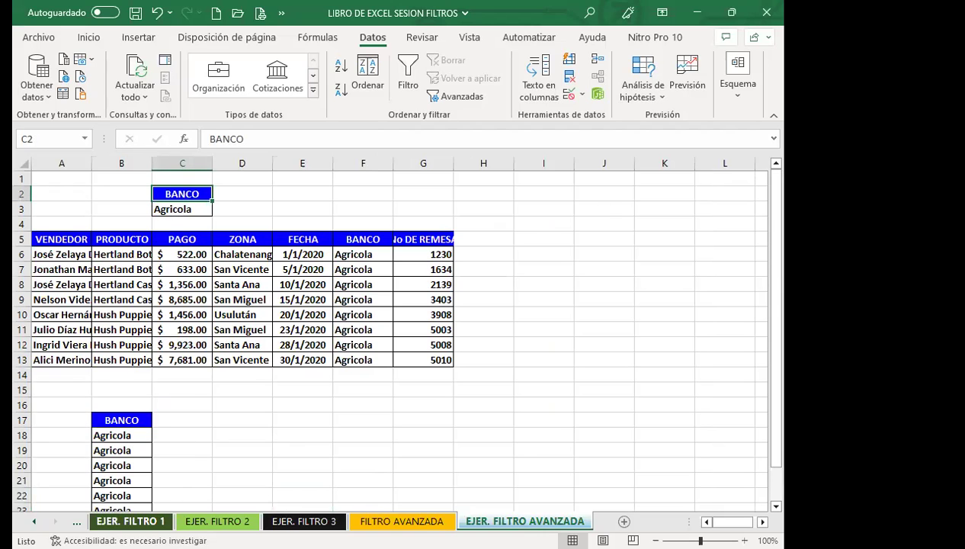
left_click(421, 521)
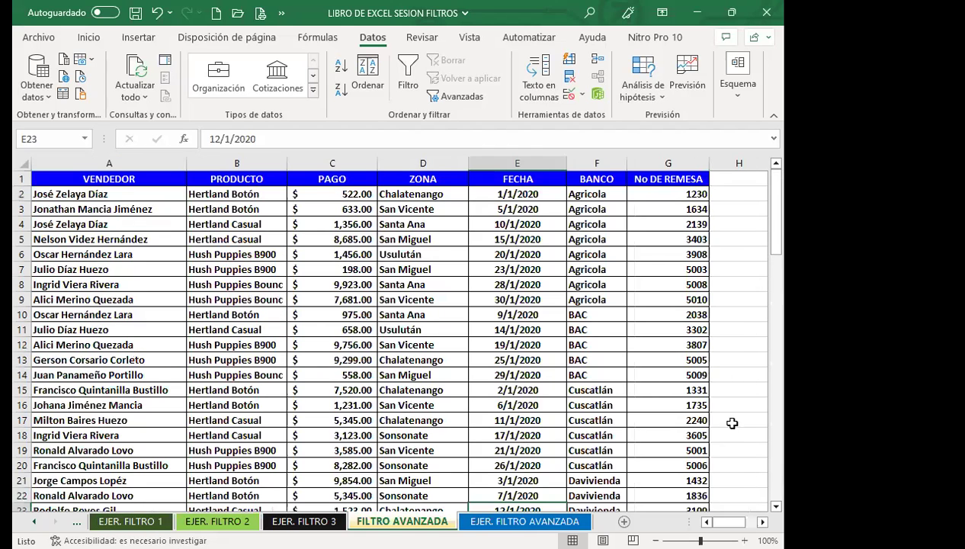
Step: Copy the three-bank BANCO criteria list L5:L8 from FILTRO AVANZADA
left_click(739, 509)
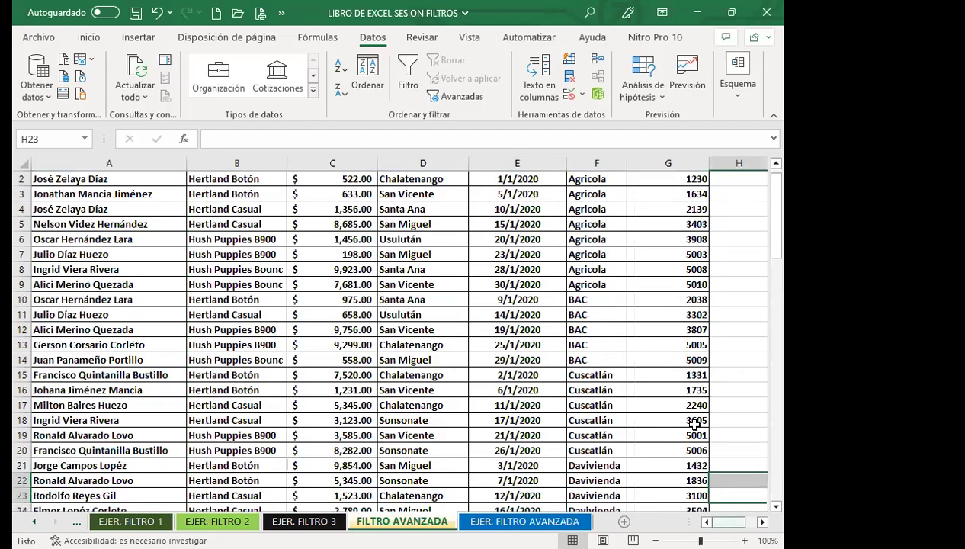
scroll(739, 250, "right", 2)
mouse_move(736, 241)
left_mouse_down()
mouse_move(741, 280)
mouse_move(740, 273)
left_mouse_up()
key("ctrl+c")
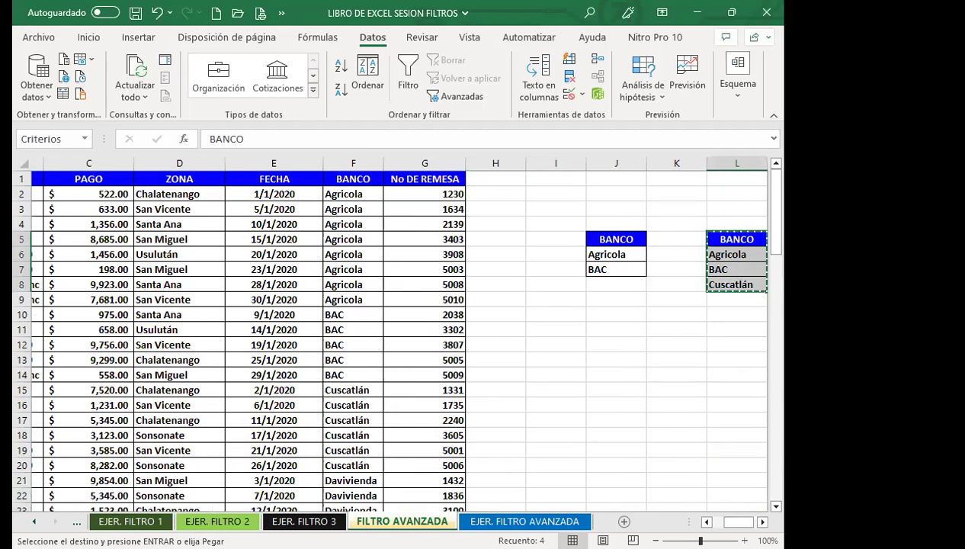
Step: Paste the BANCO criteria list at F26 on EJER. FILTRO AVANZADA
left_click(525, 522)
scroll(324, 418, "down", 2)
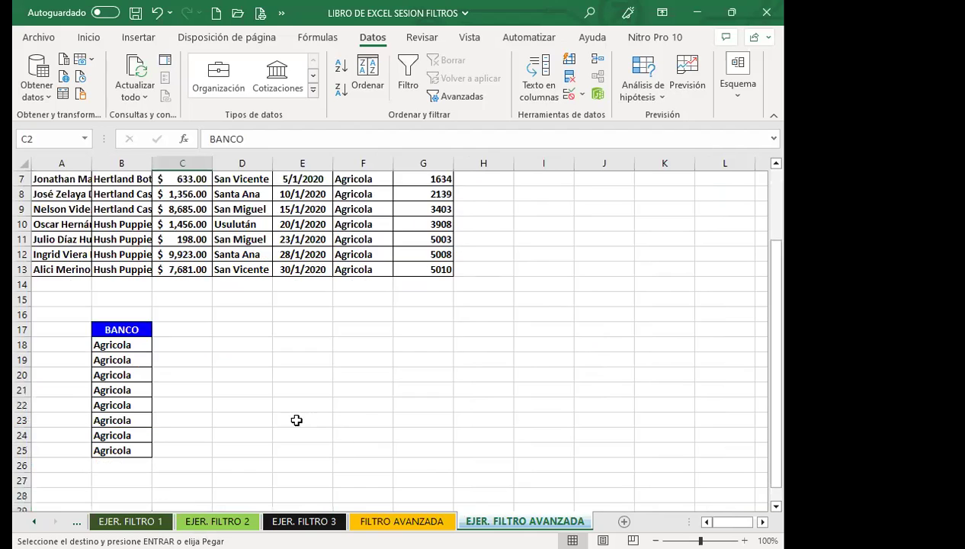
scroll(301, 408, "down", 2)
left_click(357, 371)
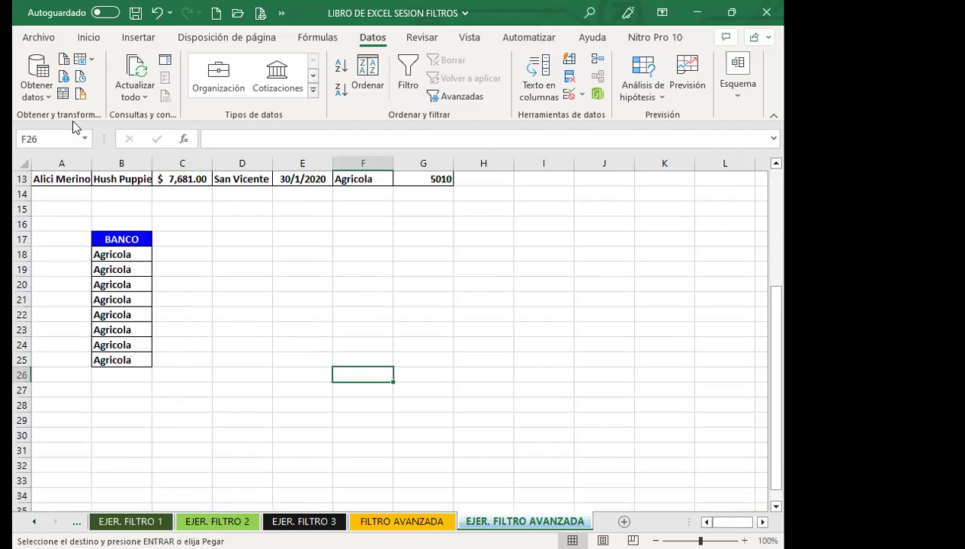
left_click(89, 37)
left_click(34, 69)
left_click(496, 403)
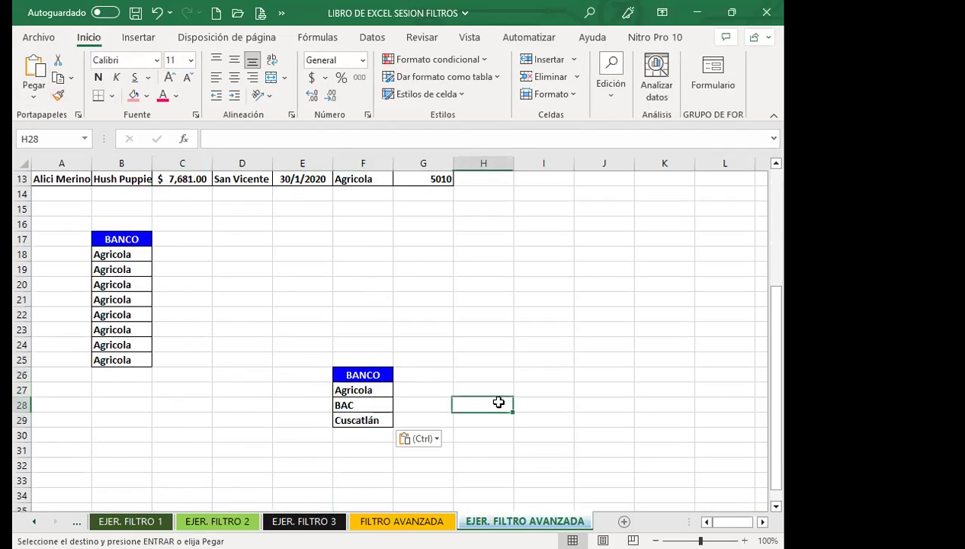
left_click(377, 375)
left_click(427, 346)
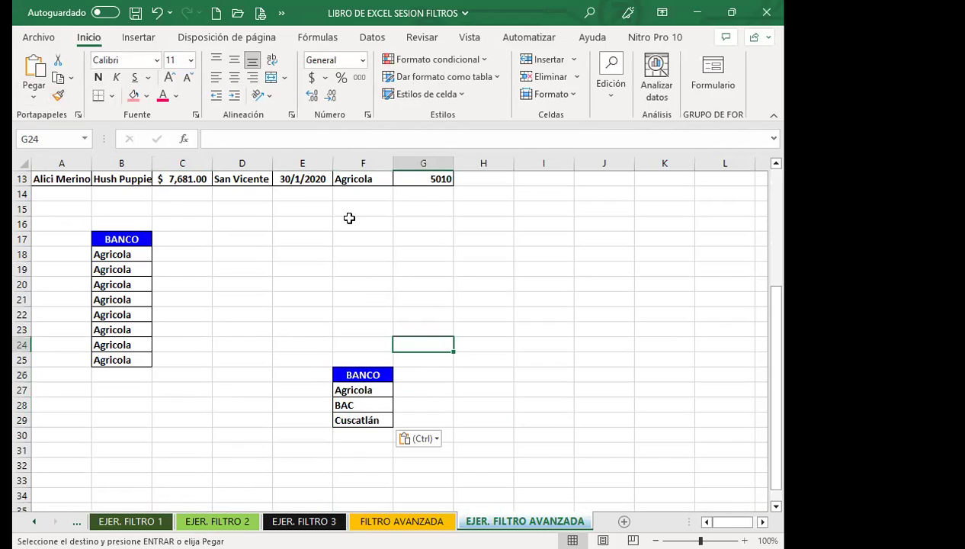
left_click(372, 37)
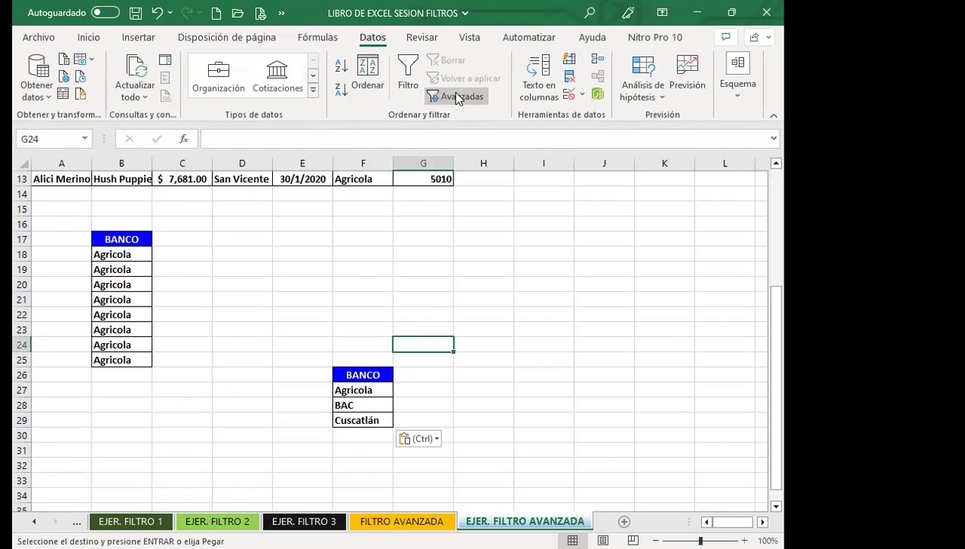
Step: Open Advanced Filter and set the list range to A1:G33 on the FILTRO AVANZADA sheet
left_click(458, 97)
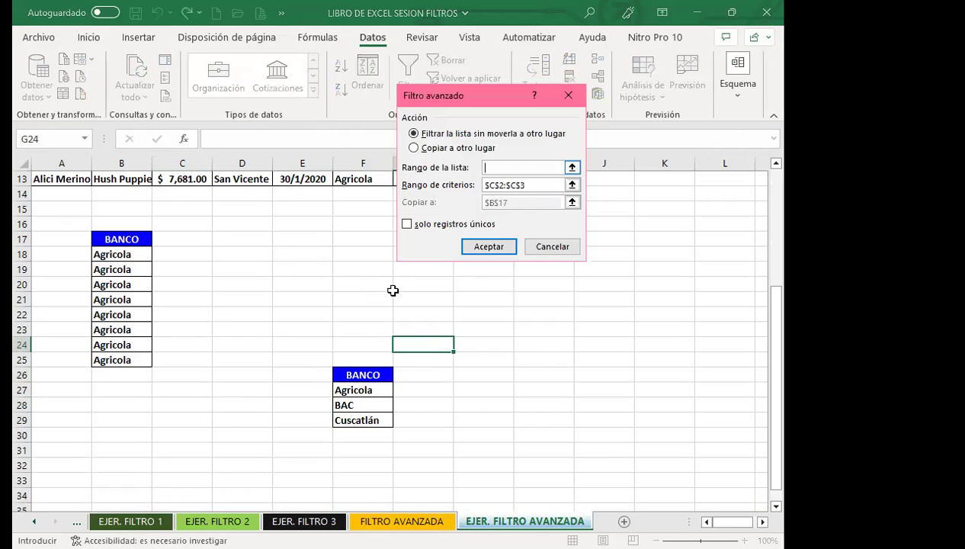
left_click(402, 521)
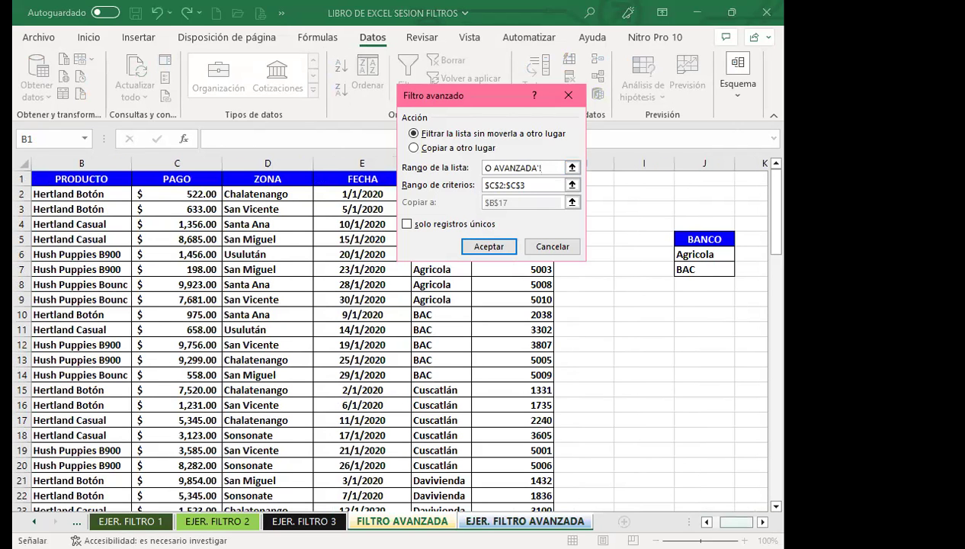
key("Left")
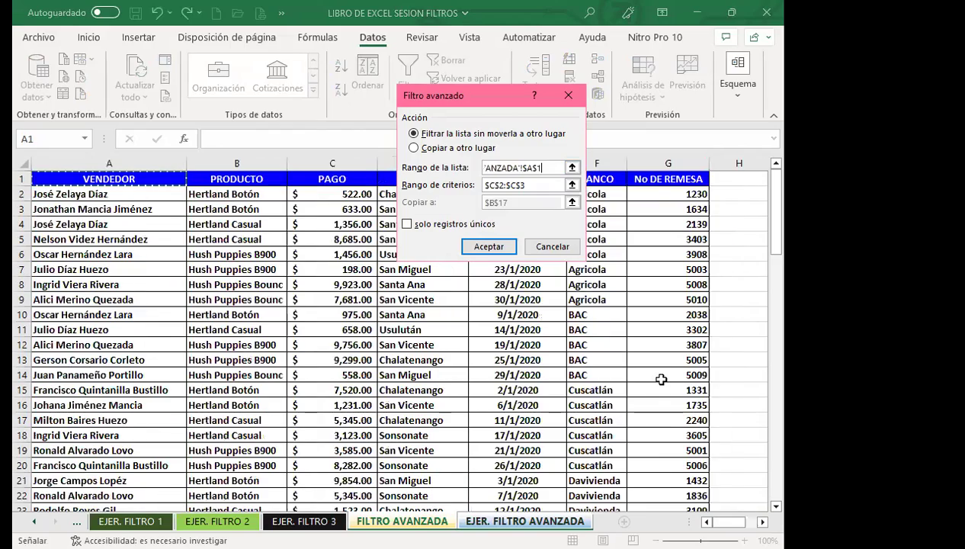
left_click_drag(109, 178, 681, 473)
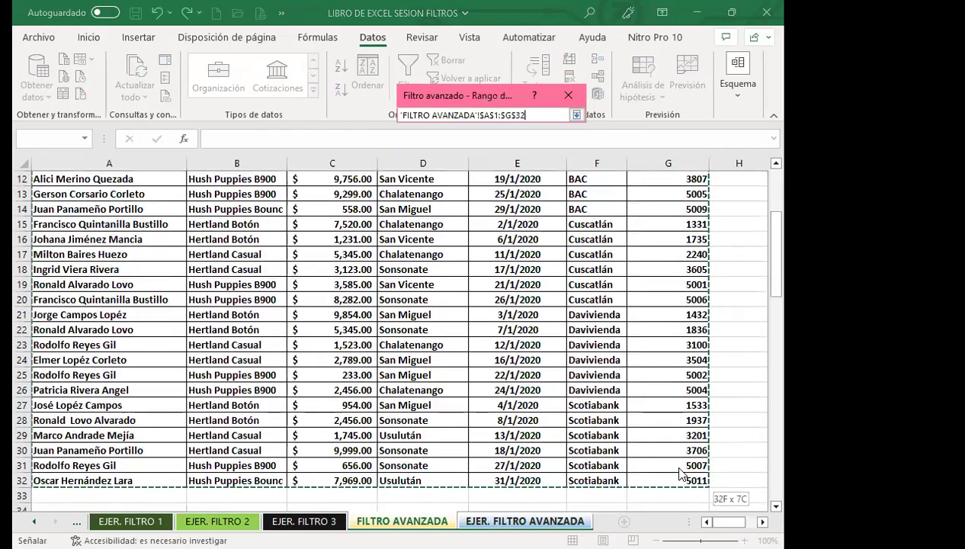
left_click_drag(633, 461, 633, 495)
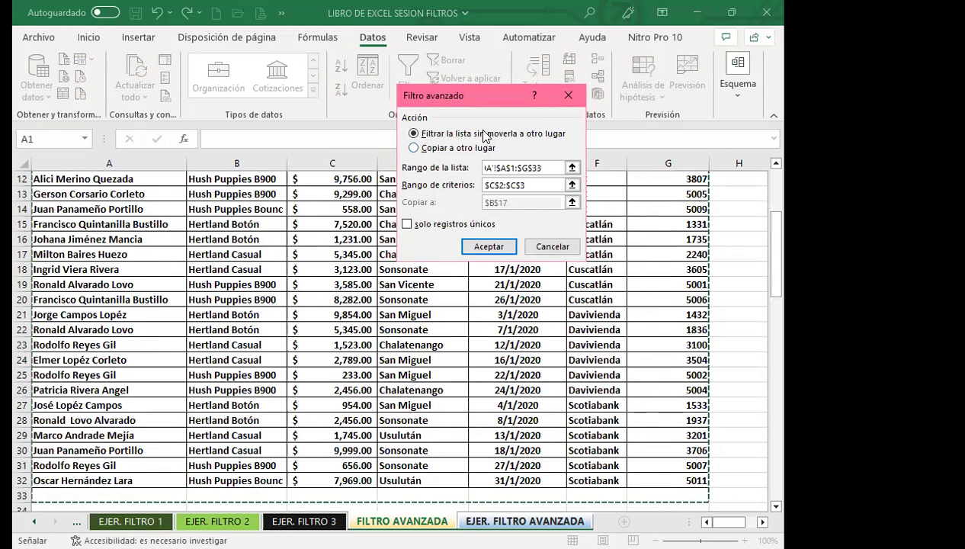
Step: Copy the results to B17 using criteria range F26:F29 and run the filter
key("alt+c")
key("Tab")
key("Tab")
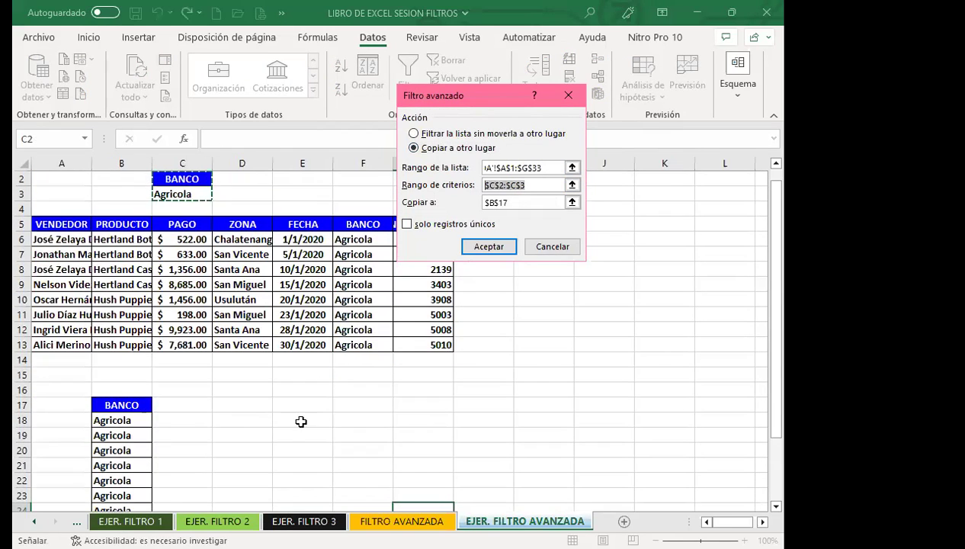
scroll(298, 417, "down", 5)
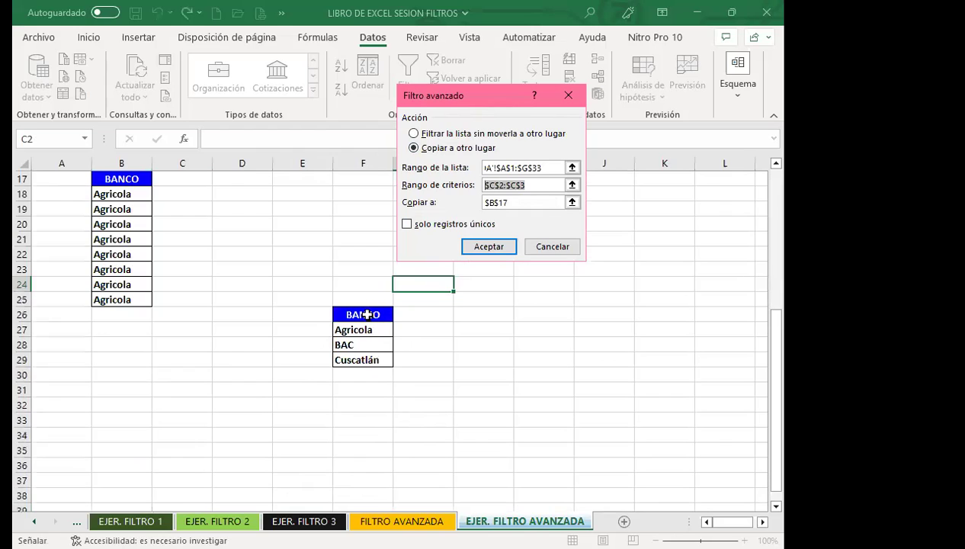
left_click_drag(369, 314, 369, 360)
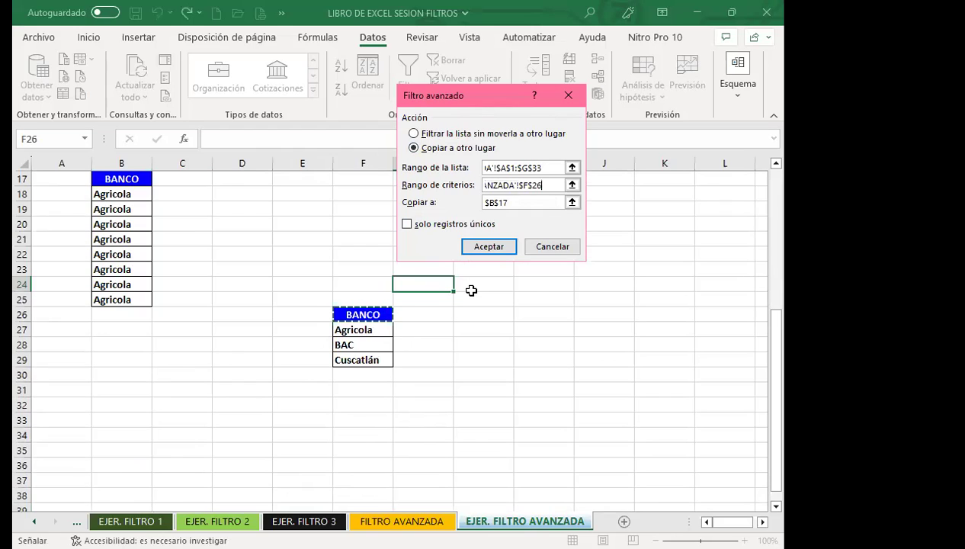
left_click(516, 202)
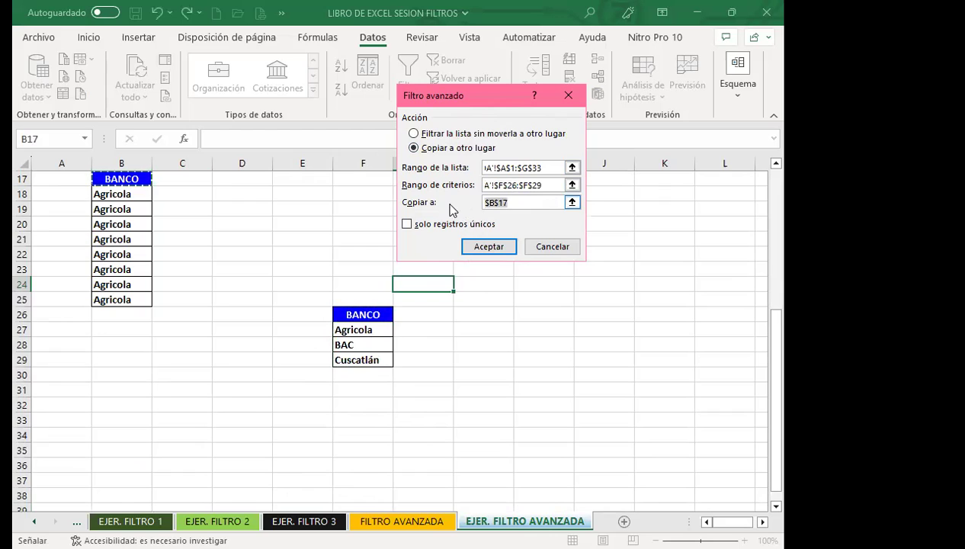
scroll(138, 253, "up", 2)
left_click(122, 269)
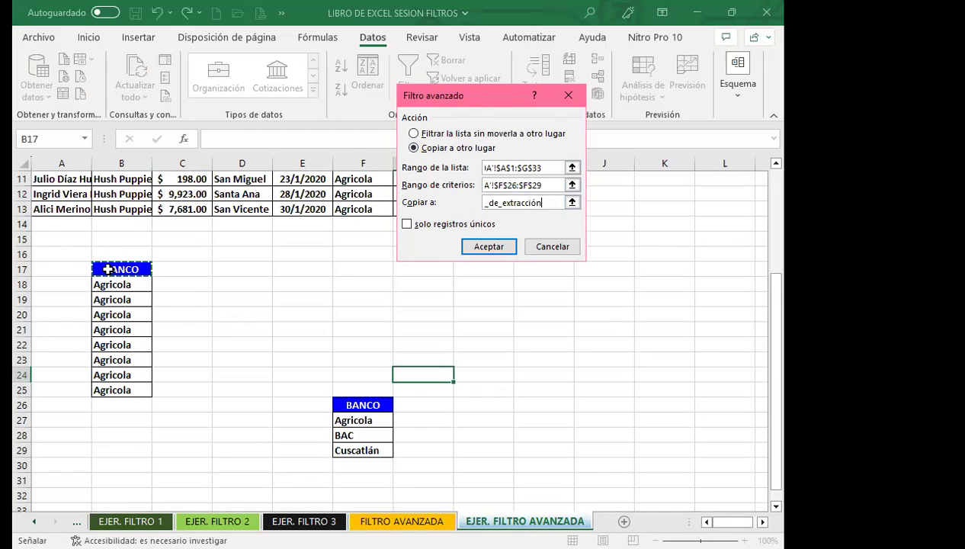
left_click(488, 245)
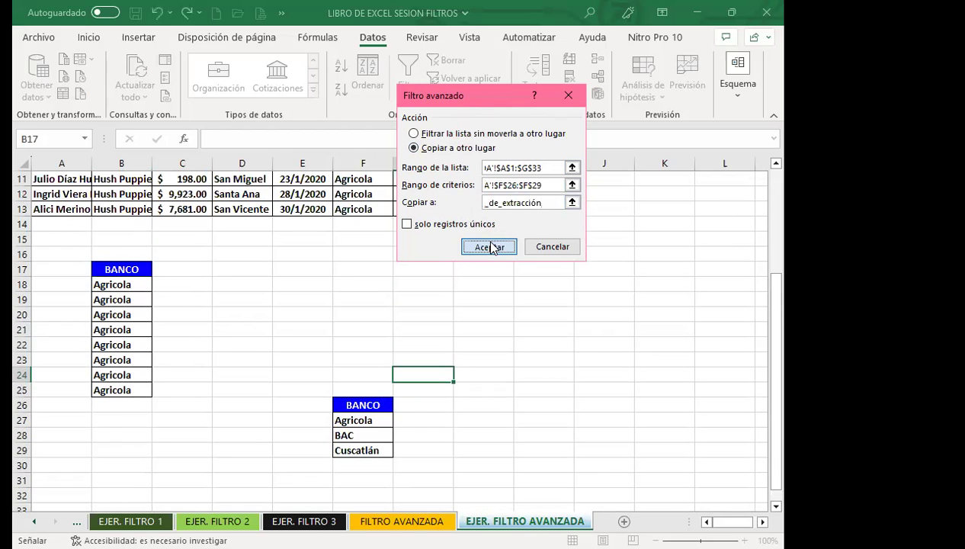
scroll(152, 283, "down", 2)
scroll(138, 251, "up", 1)
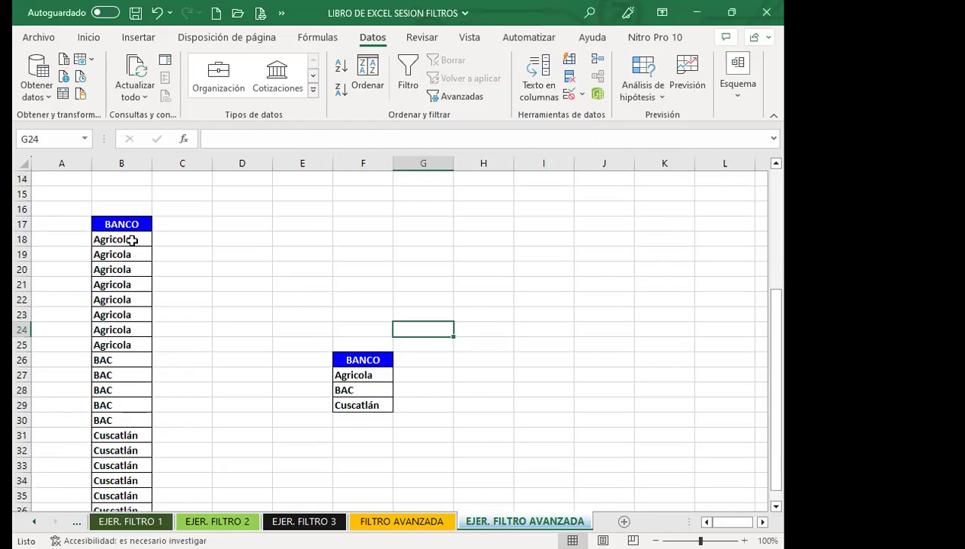
Step: Check the extracted Agricola, BAC and Cuscatlán rows against the F29 criterion
left_click(137, 329)
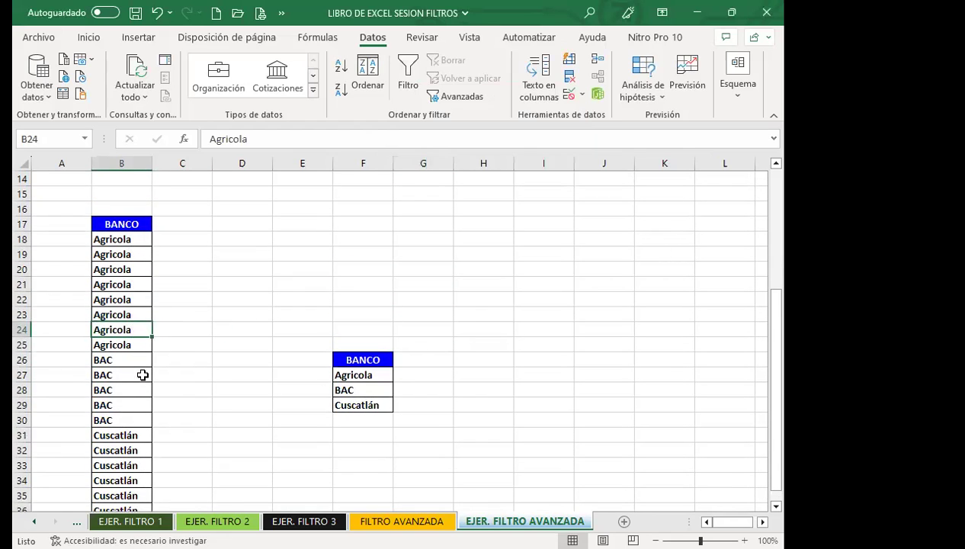
scroll(142, 375, "down", 2)
left_click(122, 314)
left_click(123, 363)
left_click(357, 314)
left_click(137, 360)
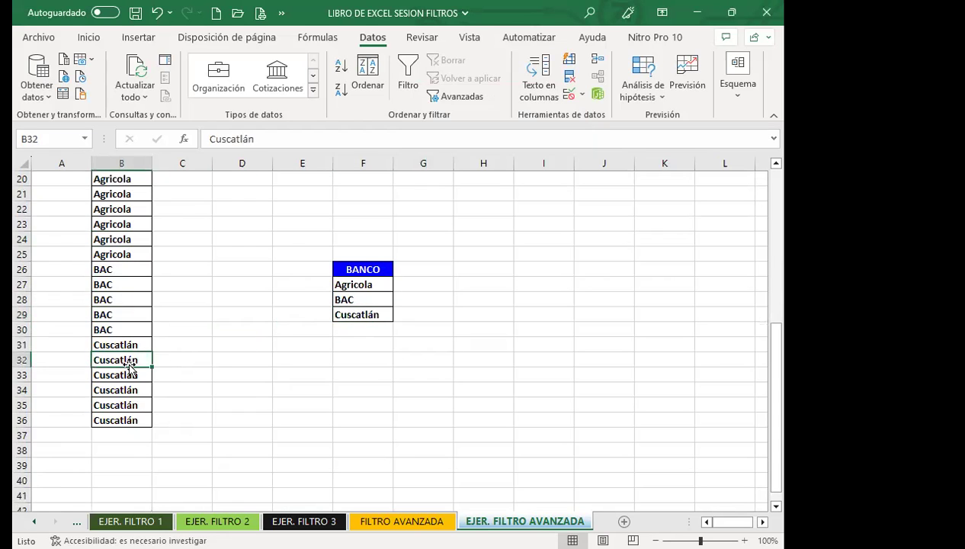
scroll(138, 360, "up", 3)
scroll(137, 359, "up", 2)
Step: Inspect the BANCO heading in B17 and the cells A17:C17
left_click(136, 359)
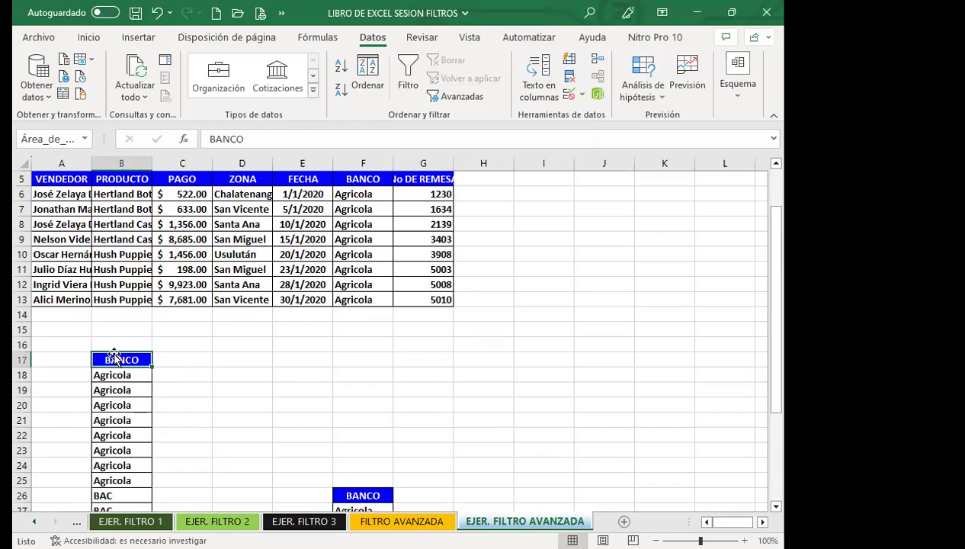
left_click(59, 360)
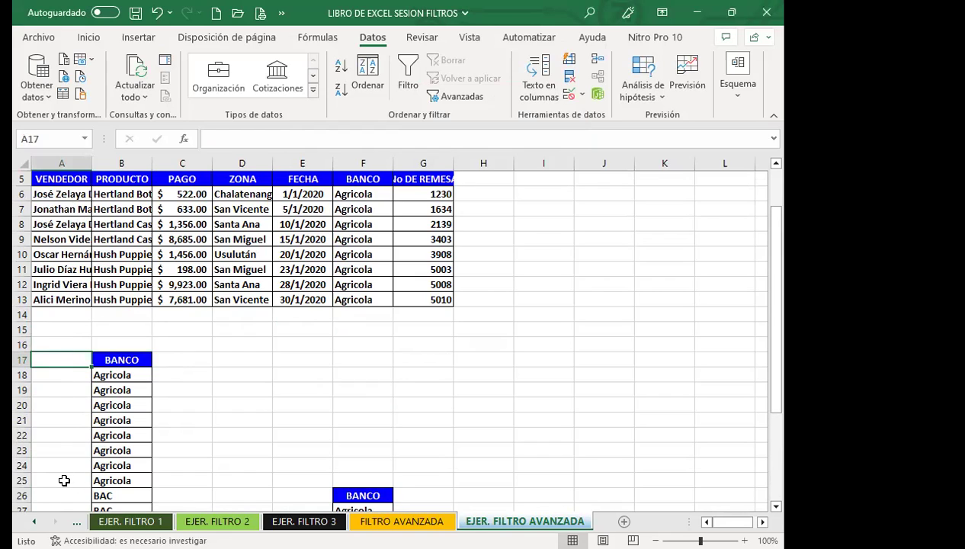
left_click(112, 359)
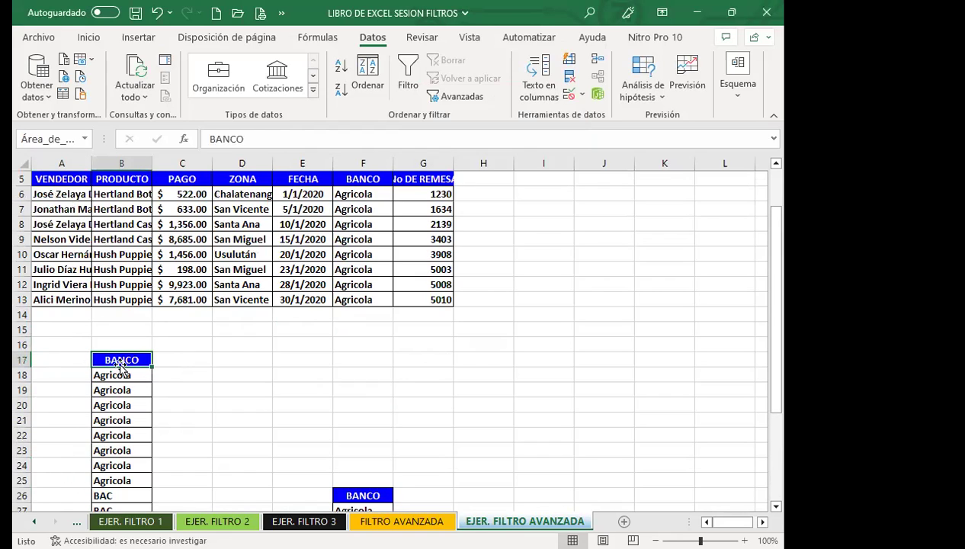
left_click_drag(67, 361, 256, 359)
mouse_move(65, 363)
left_mouse_down()
mouse_move(214, 355)
mouse_move(200, 358)
left_mouse_up()
left_click_drag(47, 359, 176, 355)
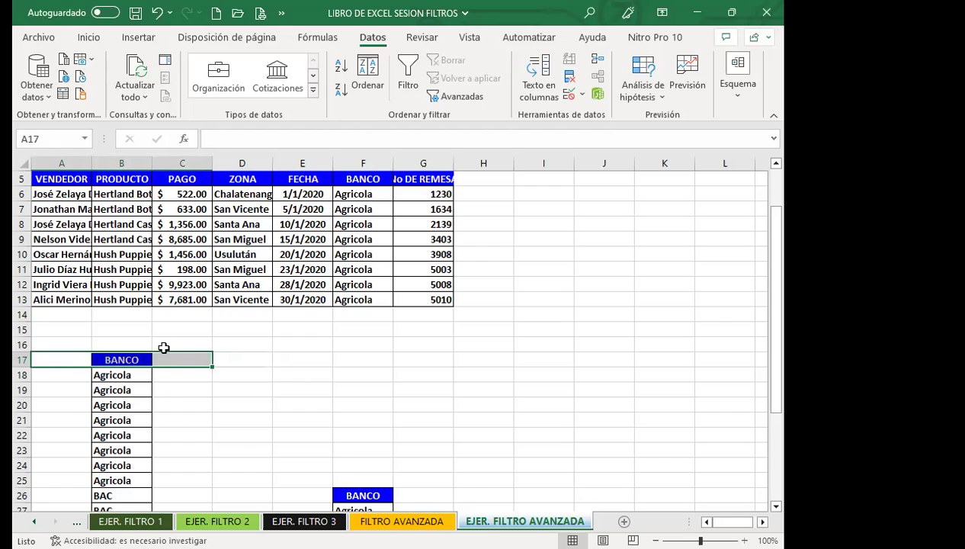
left_click(357, 340)
Step: Recheck the Agricola entry in B21, then switch to the course forum in the browser
scroll(151, 371, "down", 1)
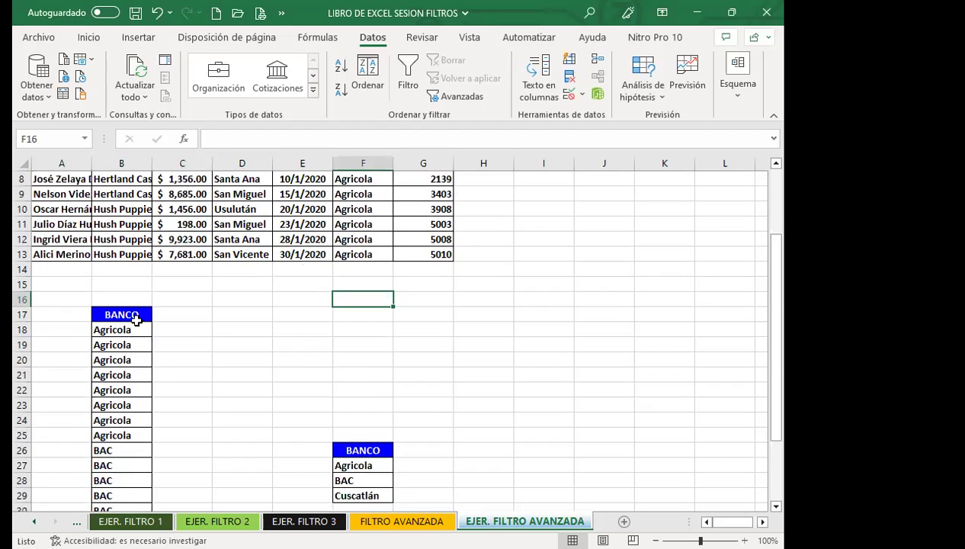
scroll(139, 328, "down", 2)
scroll(138, 319, "down", 2)
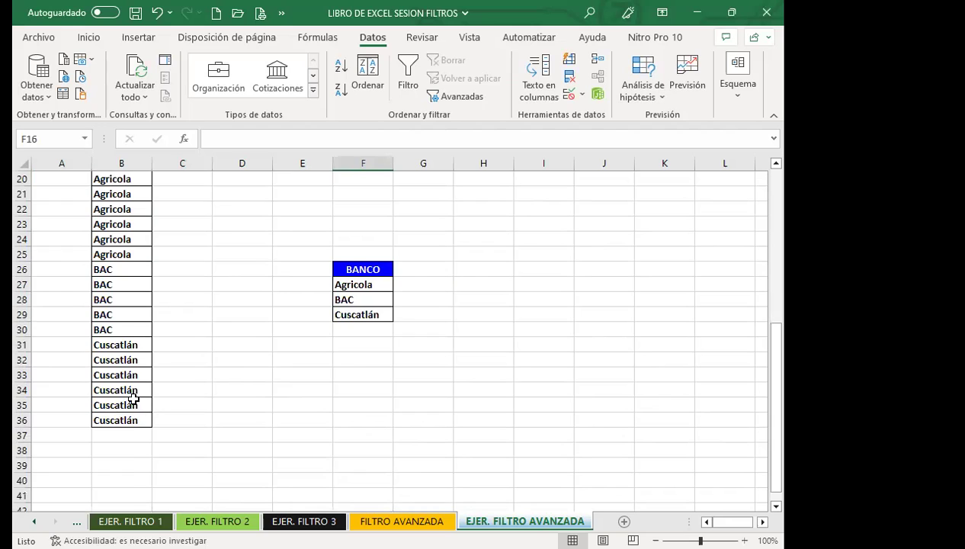
scroll(131, 398, "up", 3)
left_click(127, 329)
scroll(152, 317, "up", 3)
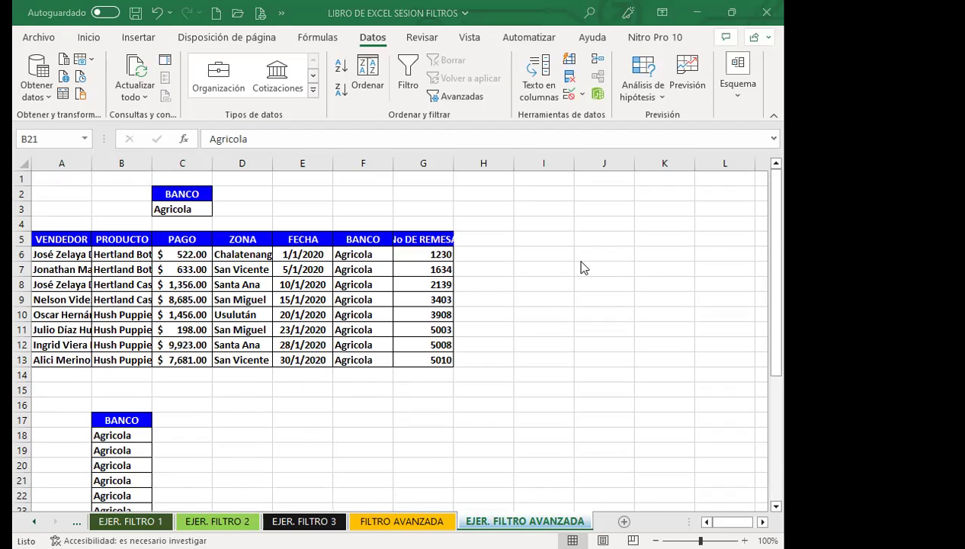
key("alt+Tab")
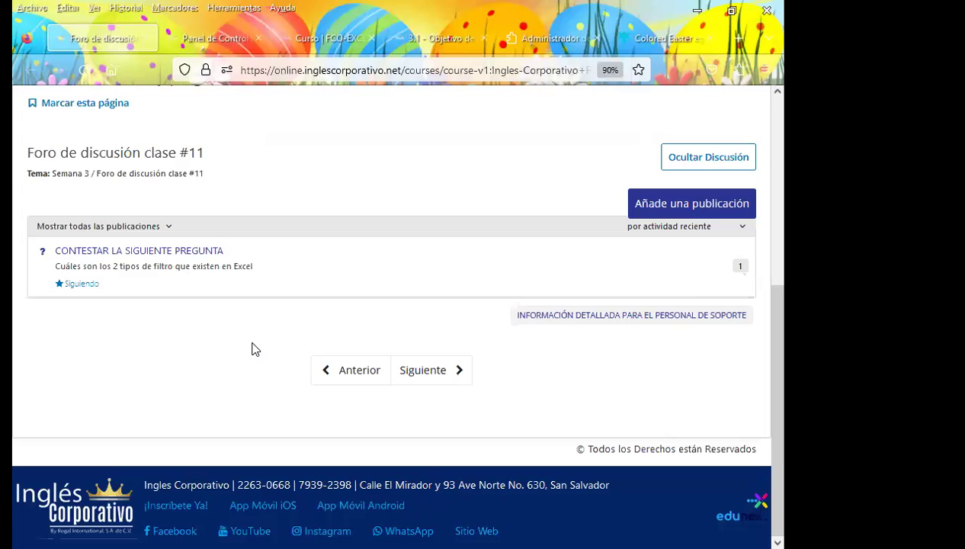
scroll(294, 355, "up", 2)
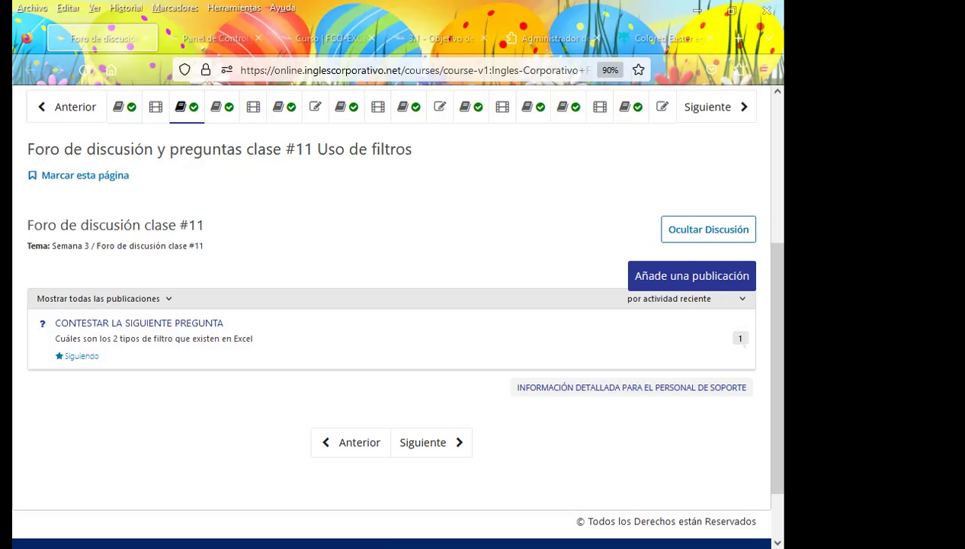
Step: Open the filter question thread, start a reply, then switch to the Colored Easter eggs page
left_click(308, 345)
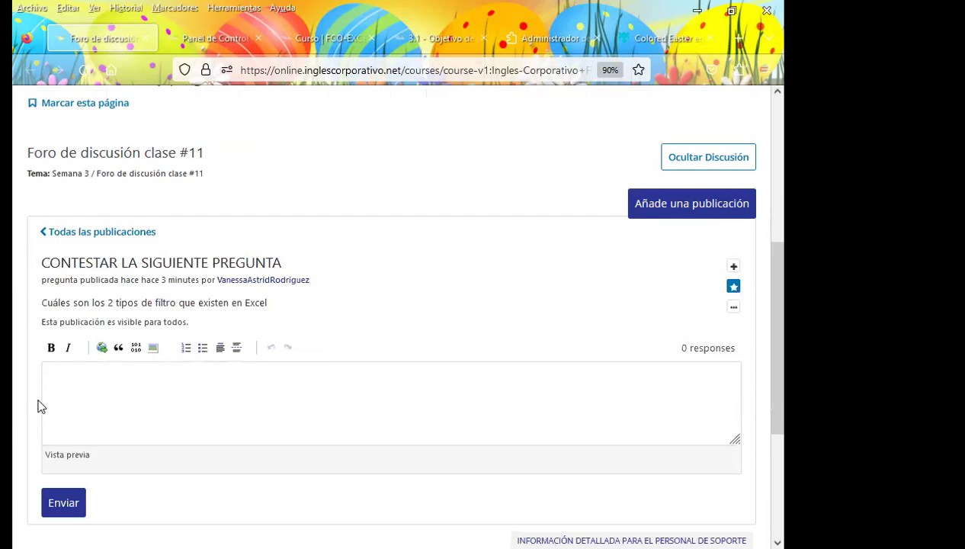
scroll(480, 282, "up", 2)
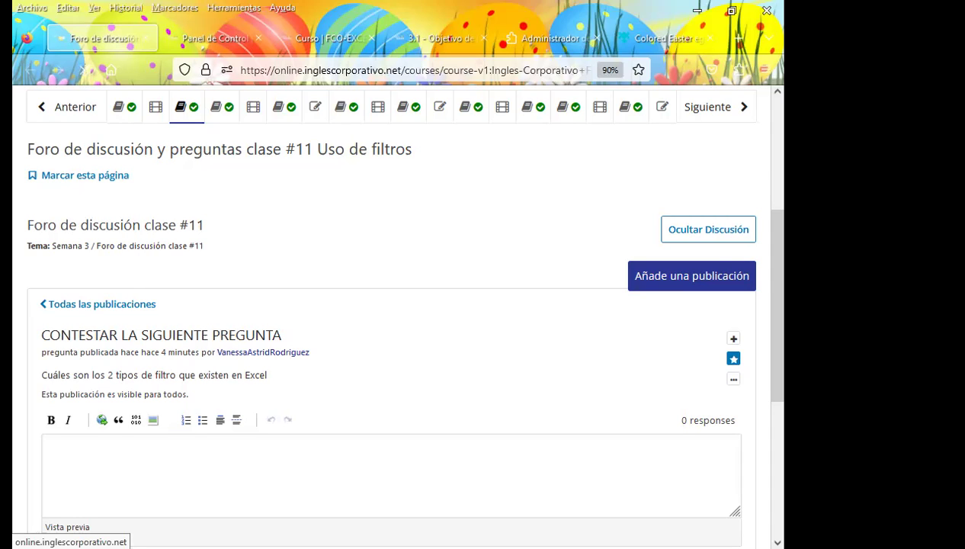
scroll(461, 334, "down", 2)
left_click(462, 334)
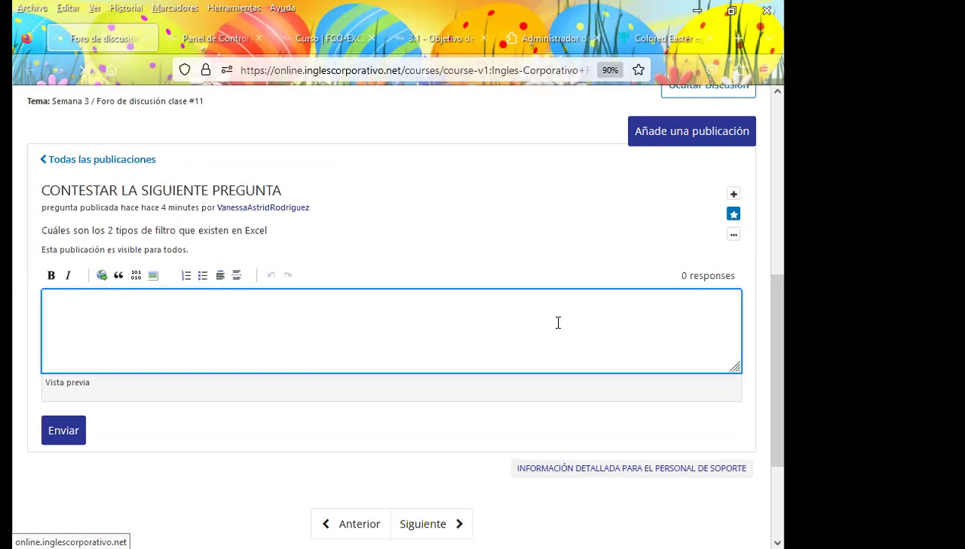
left_click(660, 38)
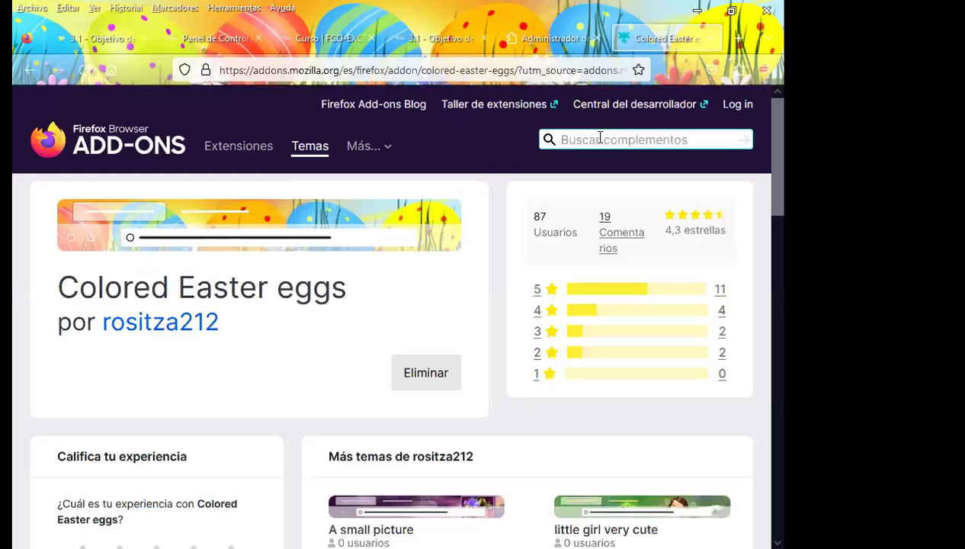
Step: Close the Colored Easter eggs theme and add-ons manager tabs
left_click(714, 40)
left_click(714, 40)
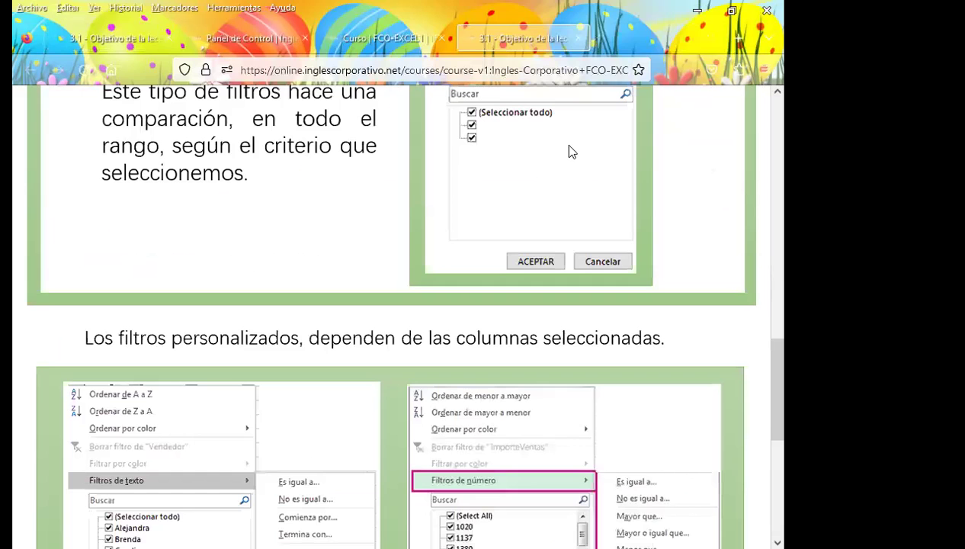
scroll(320, 343, "up", 10)
scroll(328, 320, "up", 5)
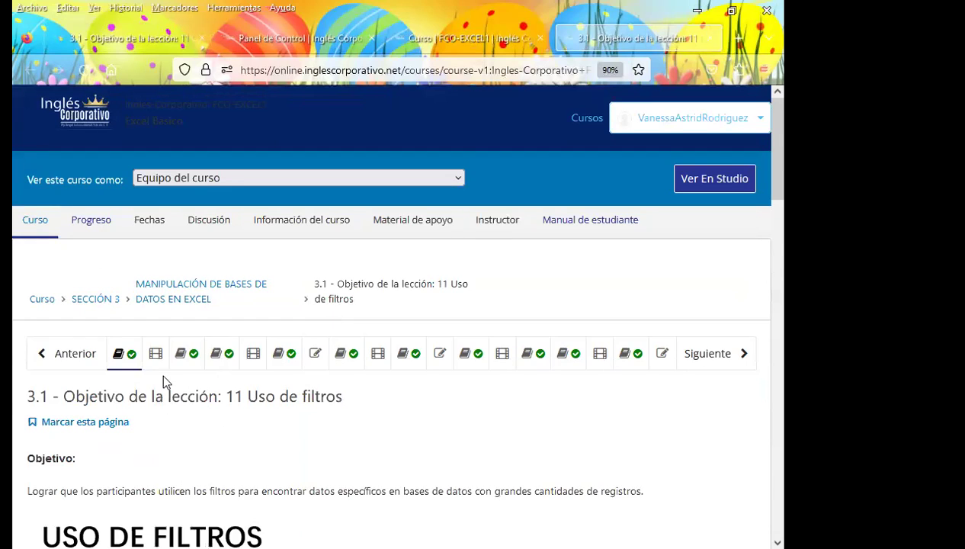
Step: Go to the class #11 discussion unit and open the filter question thread
left_click(187, 353)
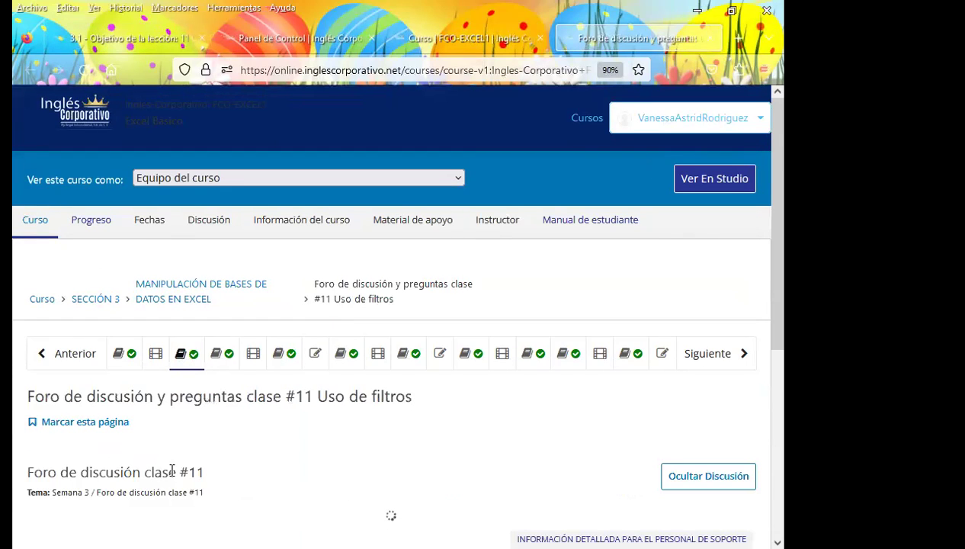
scroll(625, 385, "down", 5)
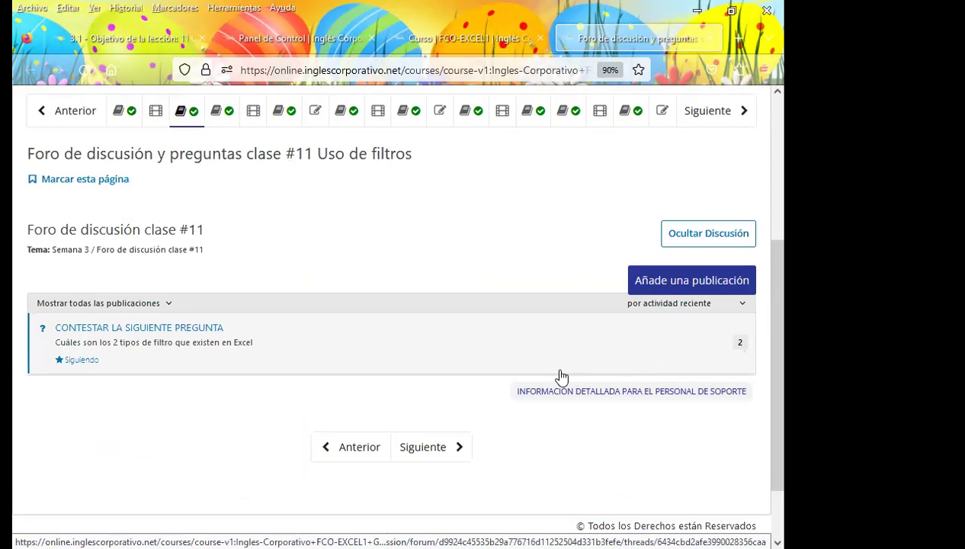
left_click(734, 347)
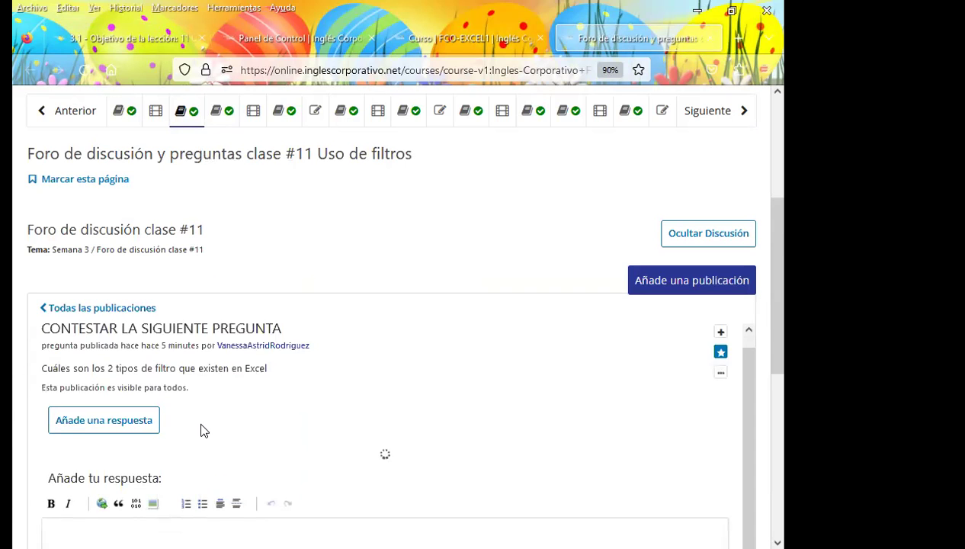
scroll(319, 414, "down", 1)
scroll(330, 435, "down", 2)
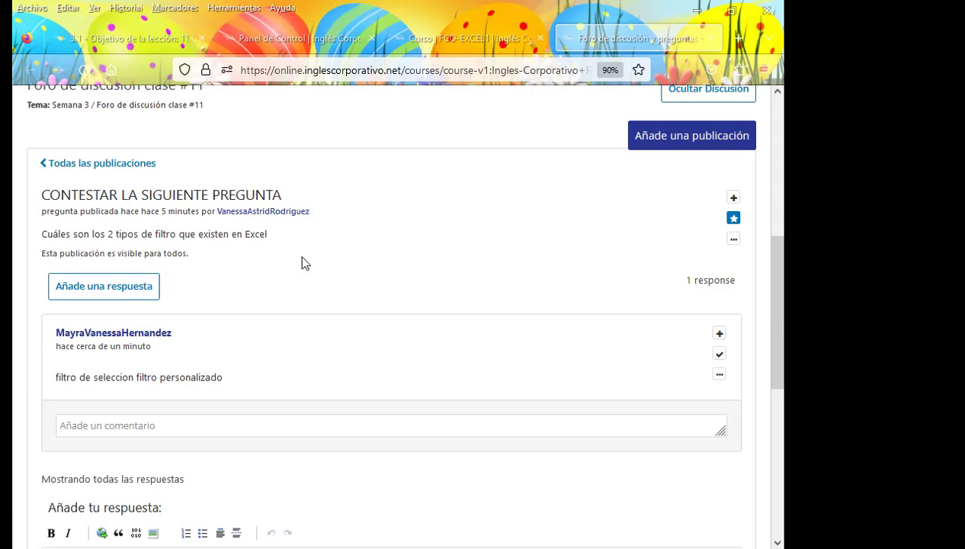
Step: Open the database manipulation homework in a new tab and review the forum thread
left_click(455, 34)
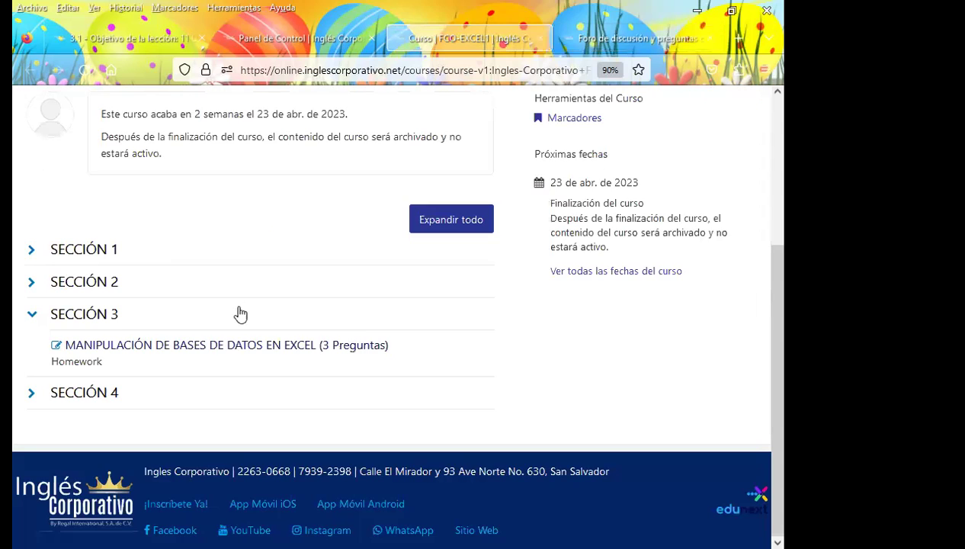
middle_click(237, 362)
left_click(491, 46)
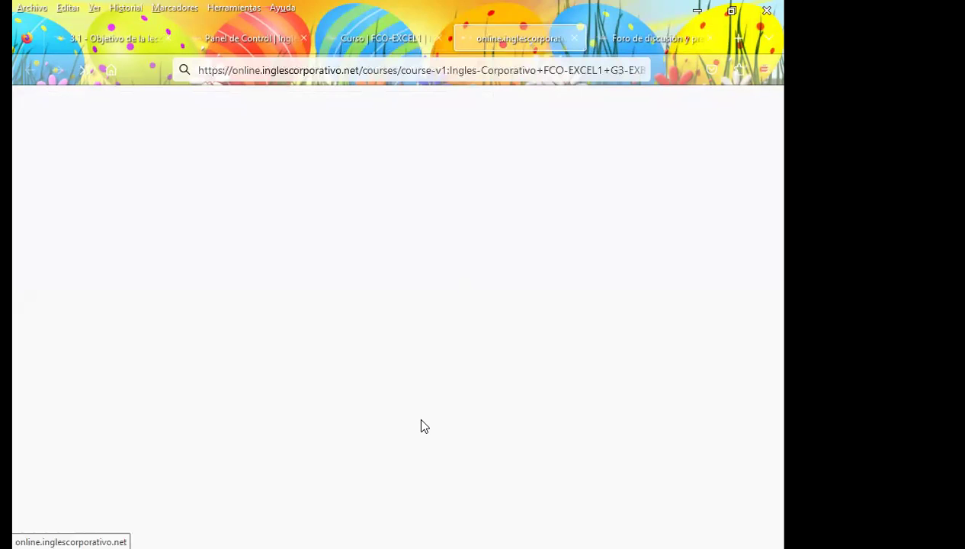
left_click(647, 37)
scroll(260, 445, "down", 1)
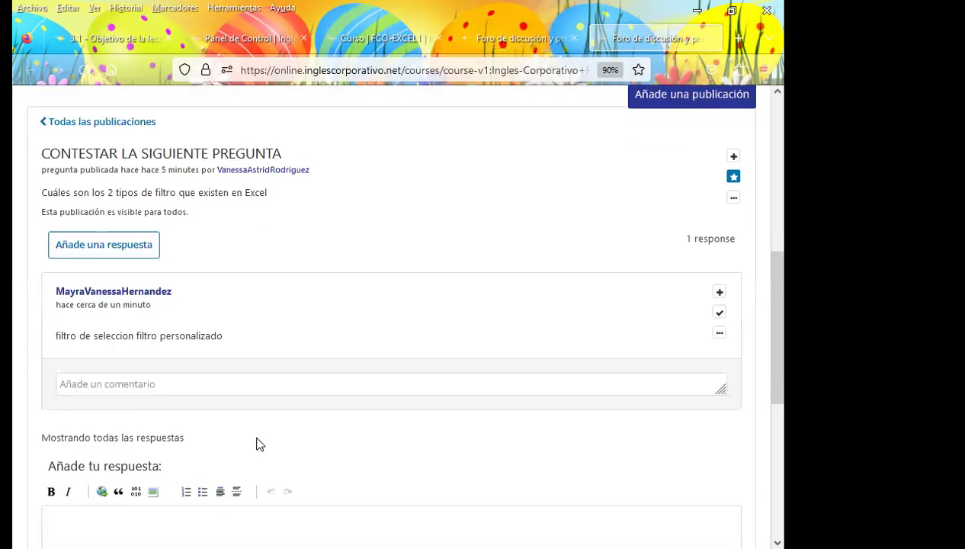
scroll(256, 439, "down", 2)
scroll(266, 441, "down", 3)
scroll(305, 431, "up", 5)
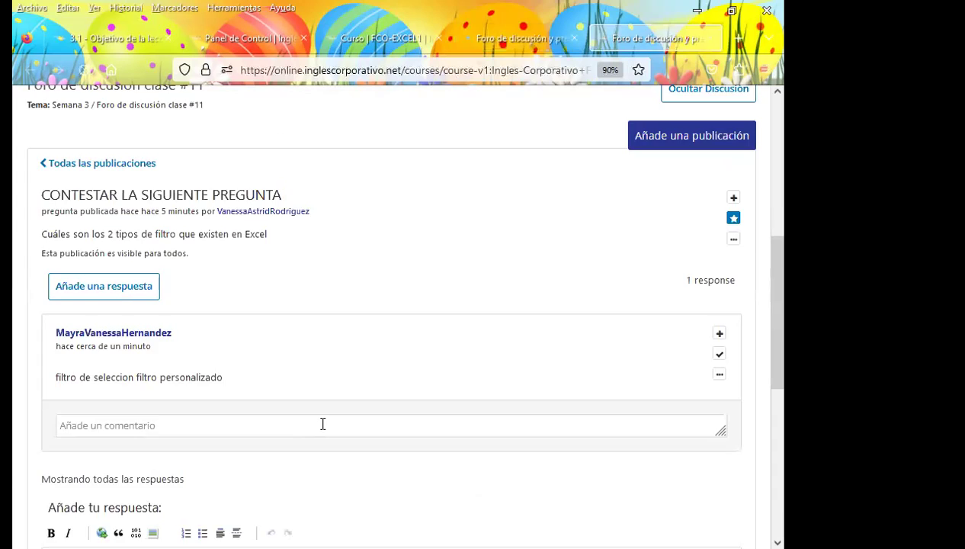
scroll(323, 424, "up", 2)
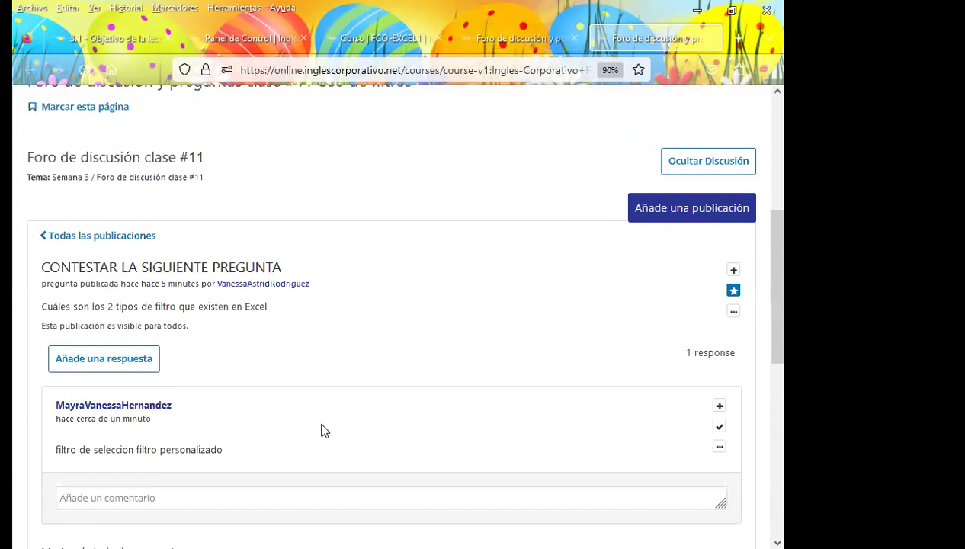
Step: Open lesson 3.1 'Uso de filtros' and scroll to its USO DE FILTROS slide
left_click(385, 40)
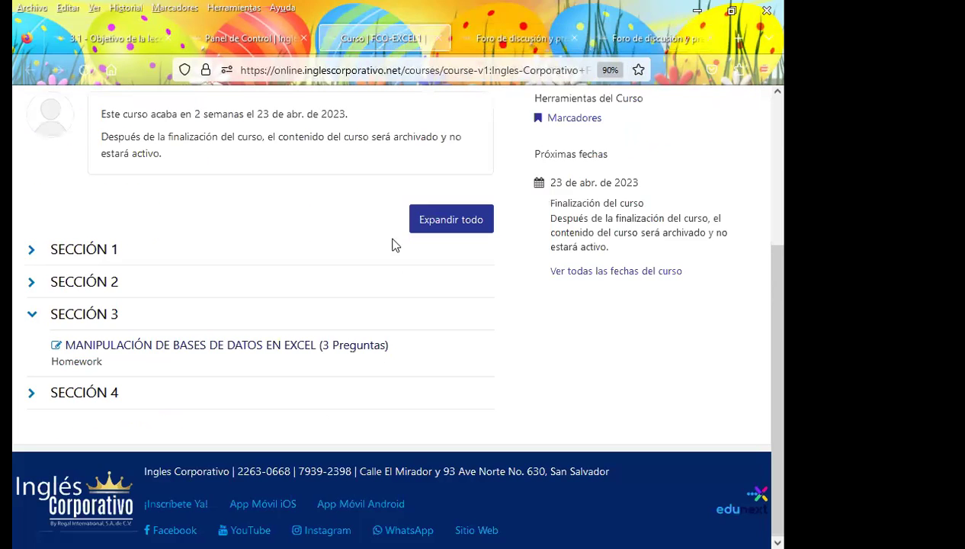
left_click(500, 38)
left_click(118, 356)
scroll(458, 385, "down", 5)
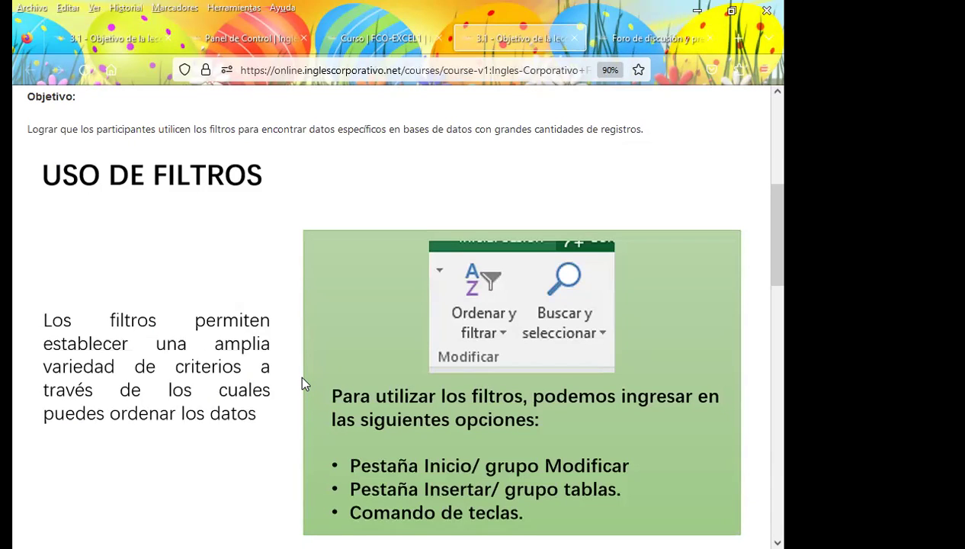
Step: Read through the lesson to the Filtros de selección slide, then return to the forum thread
scroll(302, 378, "down", 4)
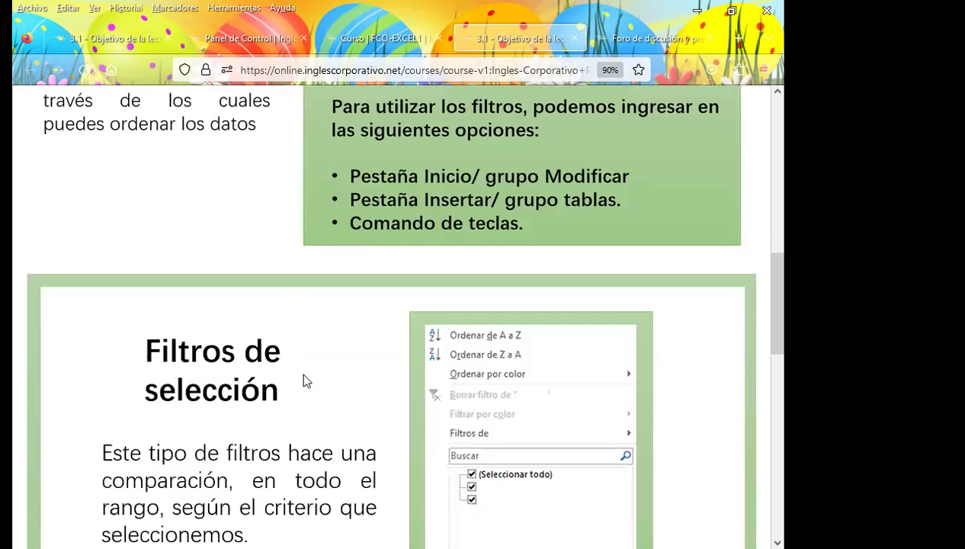
scroll(303, 379, "down", 3)
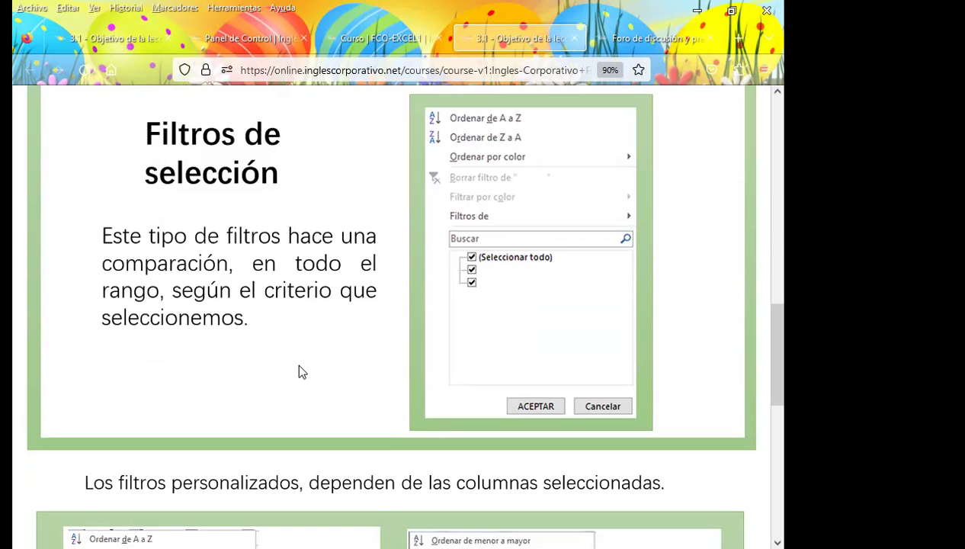
scroll(299, 371, "up", 3)
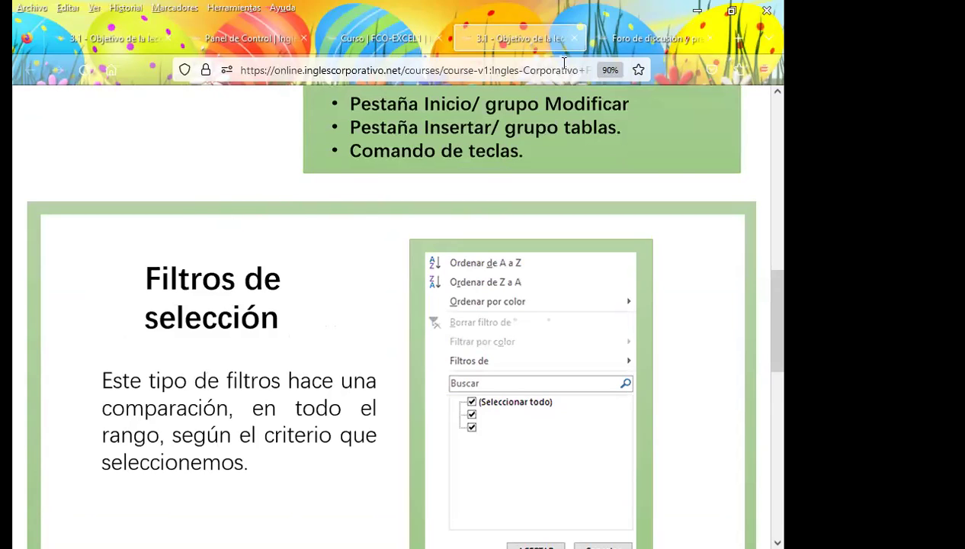
left_click(639, 41)
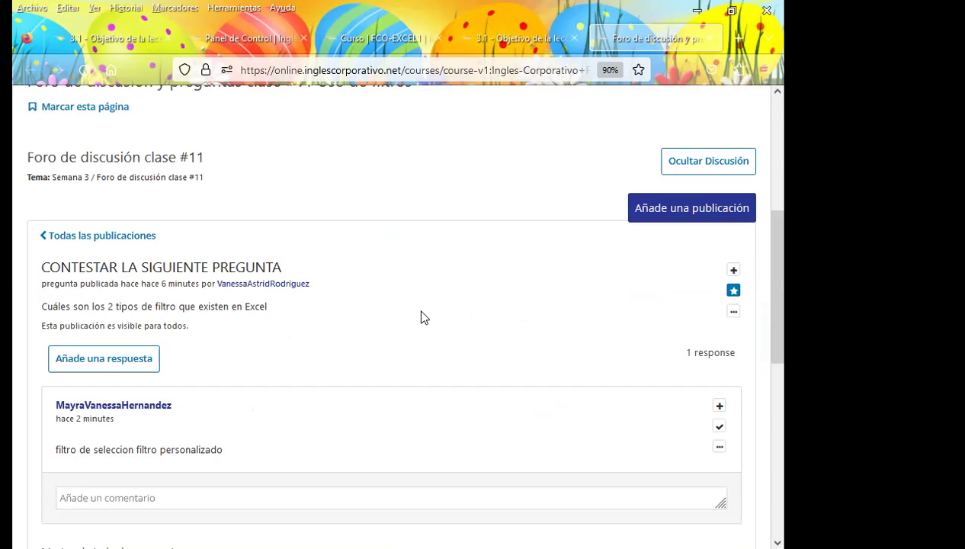
Step: Post the pasted 'Saludos. Gracias por su respuesta.' comment under the filter-types reply
scroll(412, 320, "down", 2)
scroll(450, 347, "down", 3)
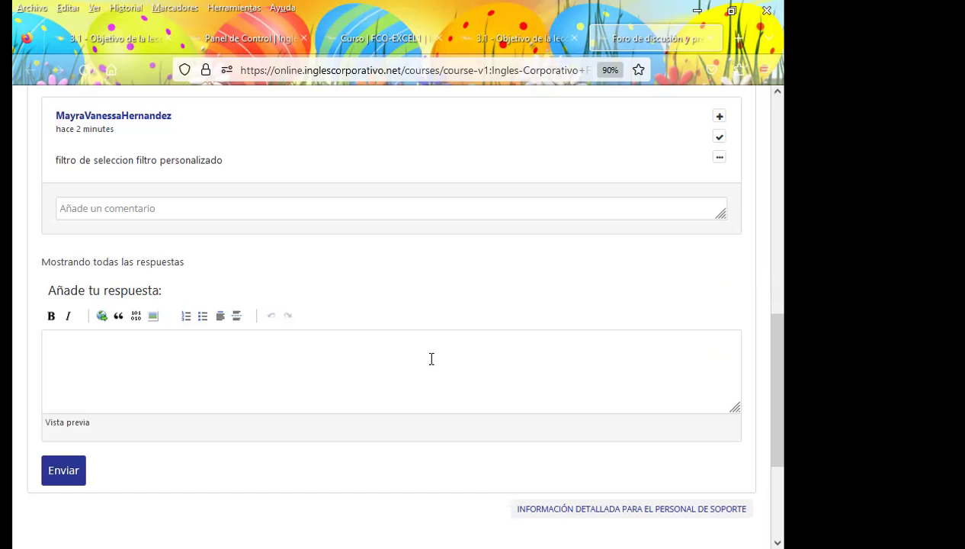
scroll(84, 329, "up", 2)
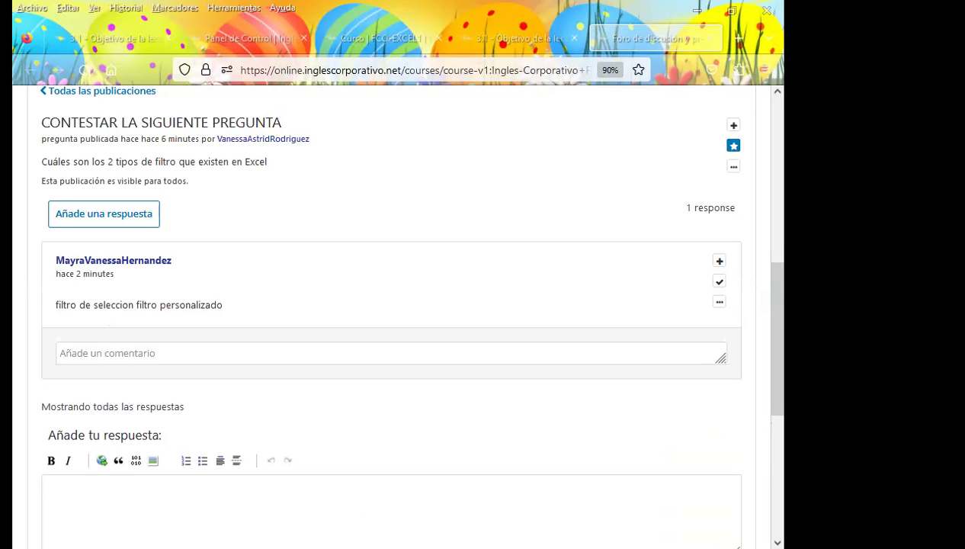
left_click(146, 359)
key("ctrl+v")
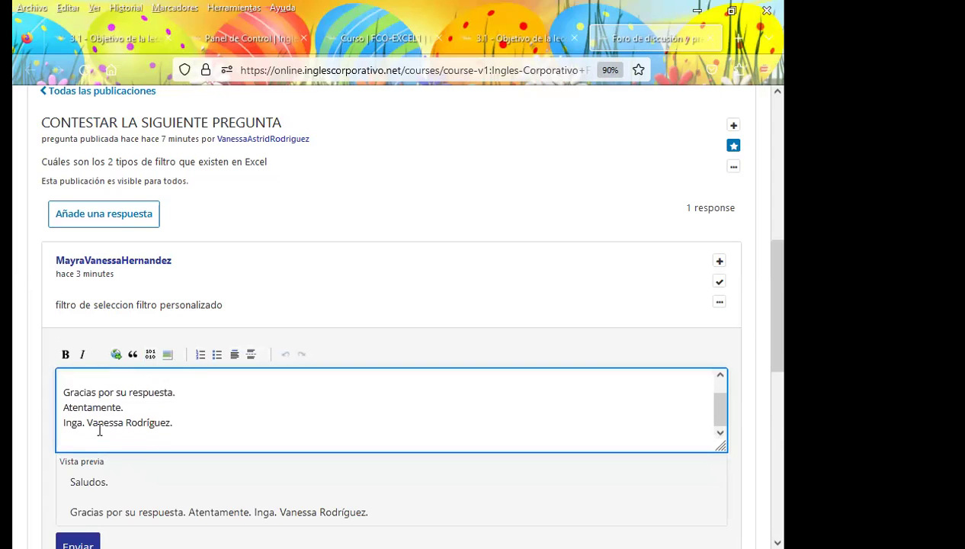
scroll(100, 431, "down", 5)
left_click(80, 330)
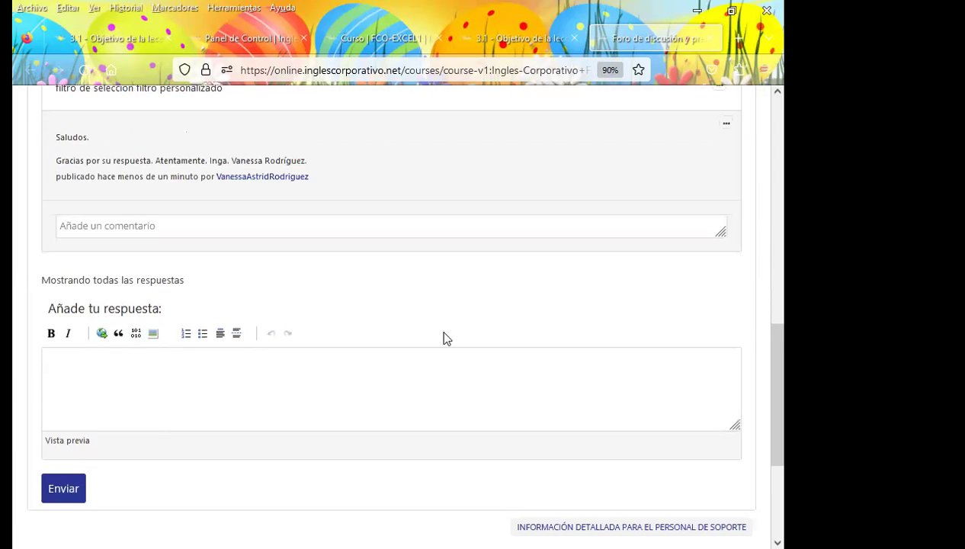
scroll(537, 338, "up", 3)
scroll(571, 345, "up", 1)
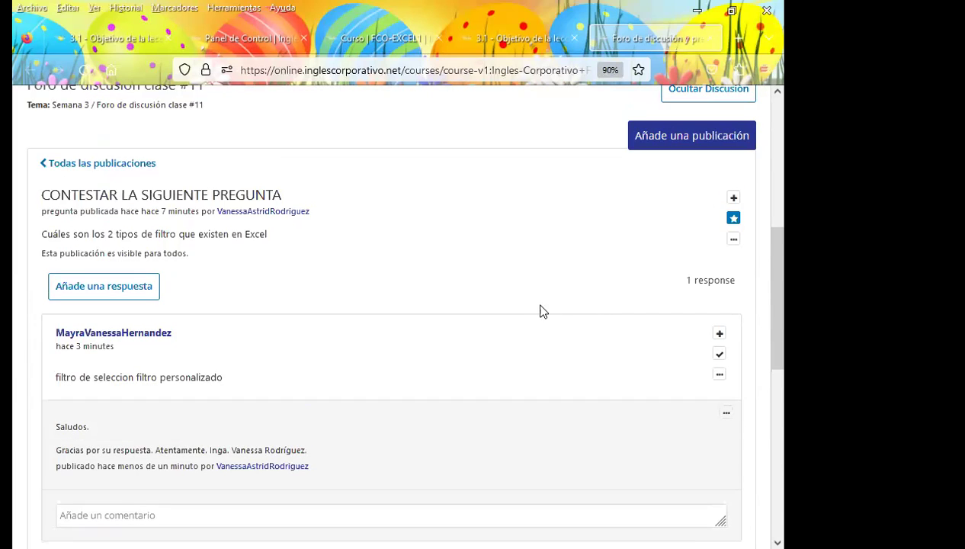
Step: Flip through the lesson 3.1 and dashboard tabs, then reread the forum thread
left_click(133, 41)
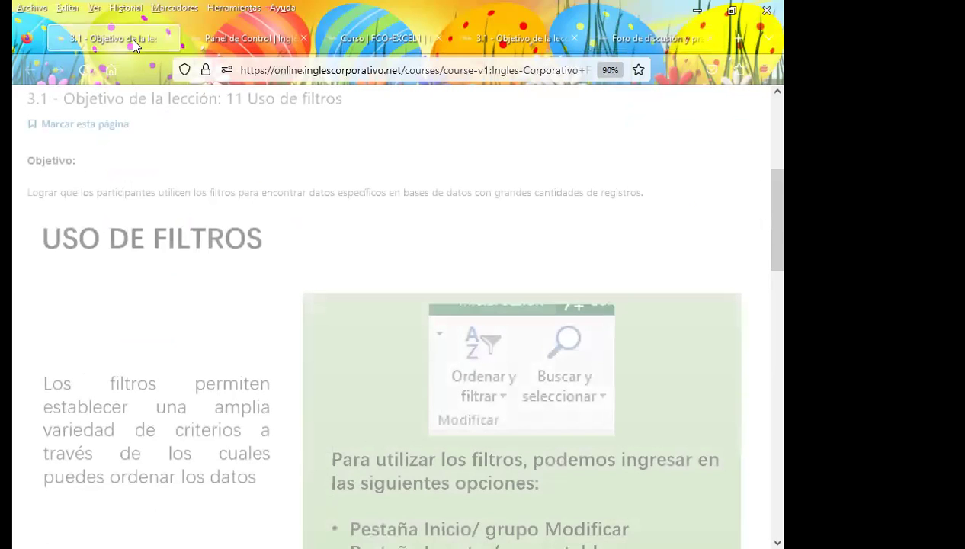
left_click(236, 37)
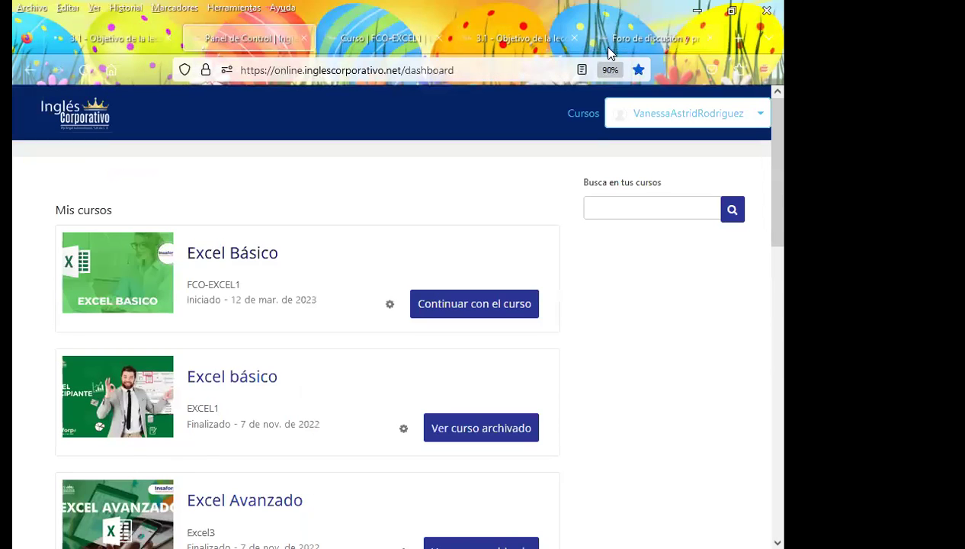
left_click(652, 38)
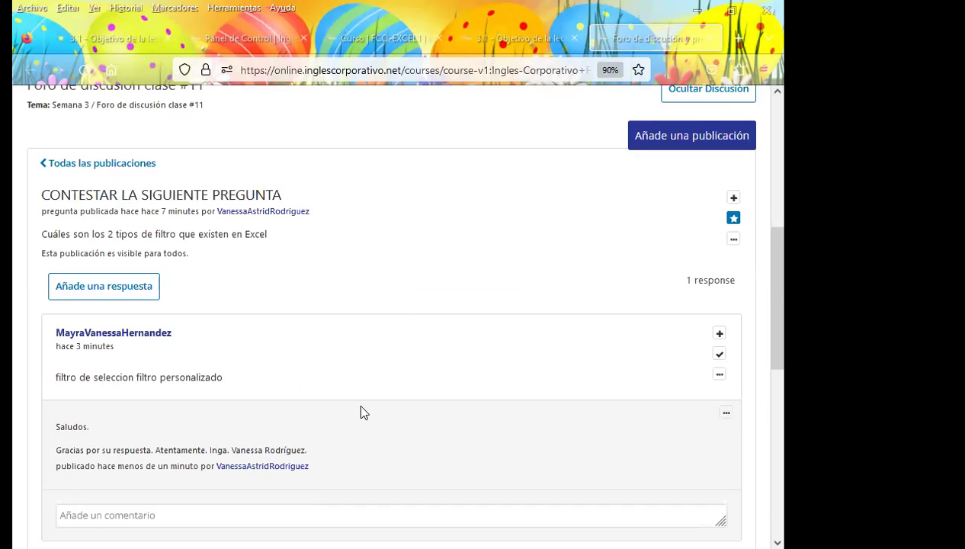
scroll(430, 400, "down", 3)
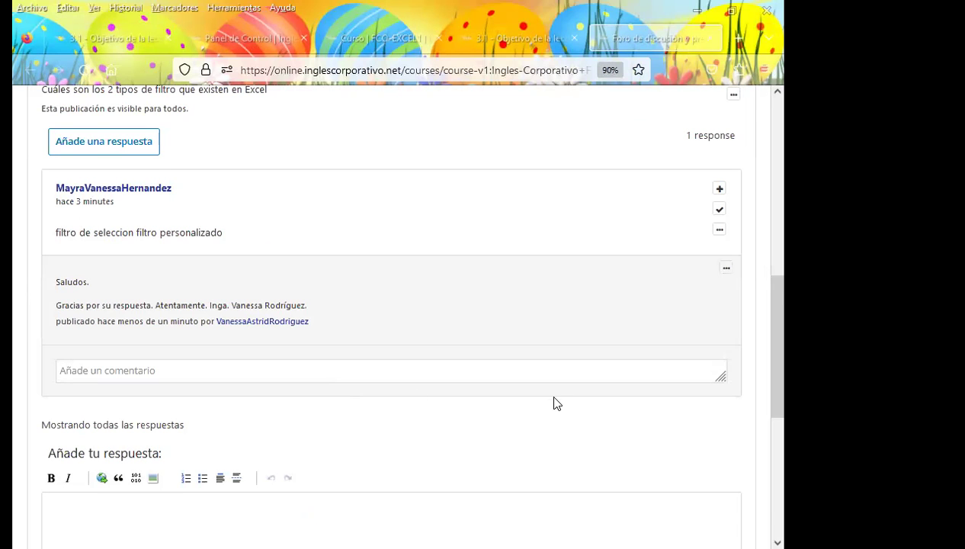
scroll(397, 412, "down", 4)
scroll(438, 364, "up", 2)
scroll(440, 367, "up", 4)
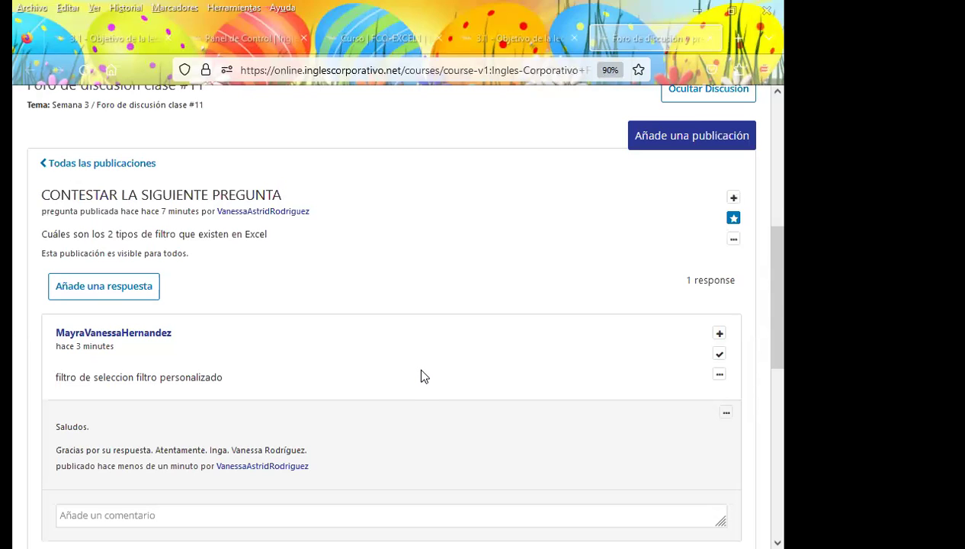
Step: Inspect the page address without editing it, then close the duplicate lesson 3.1 tab
left_click(446, 67)
double_click(457, 70)
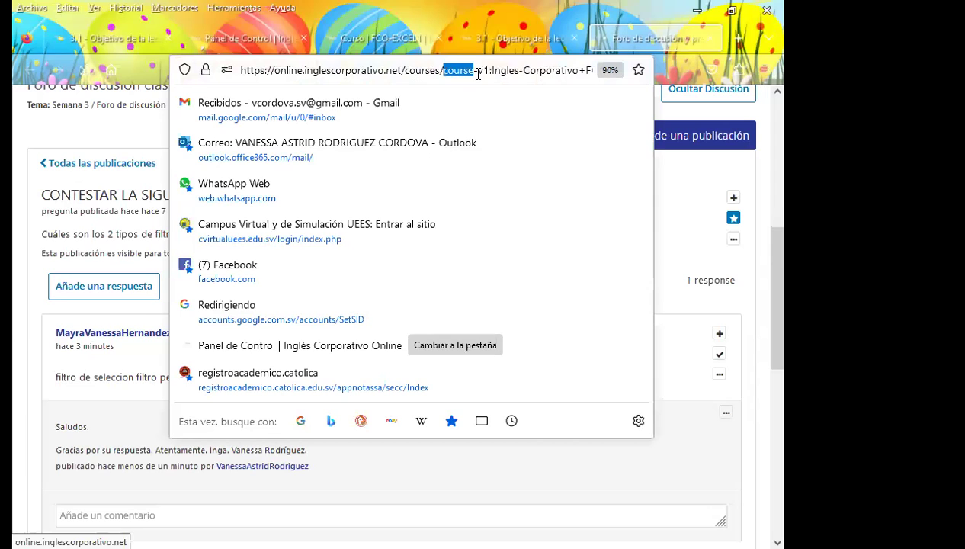
left_click(665, 276)
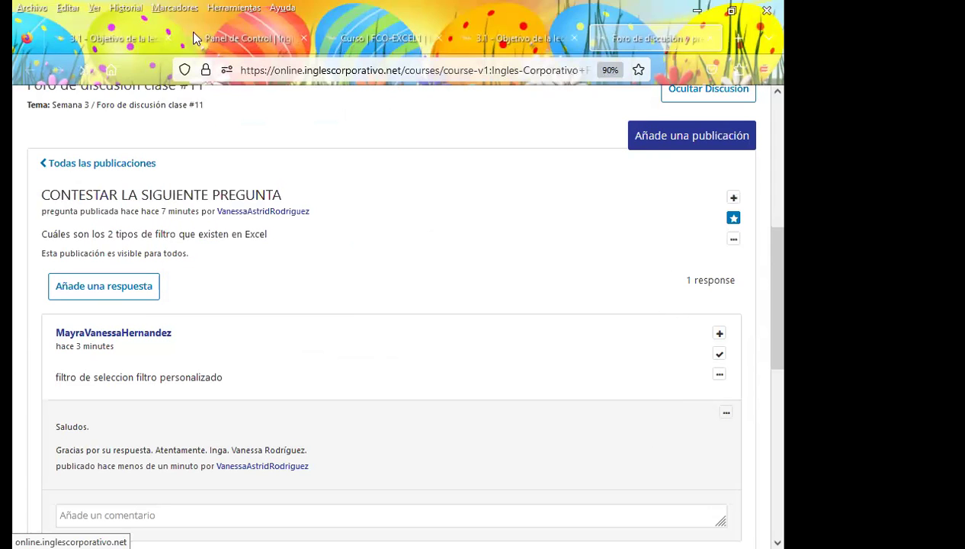
left_click(138, 38)
left_click(166, 38)
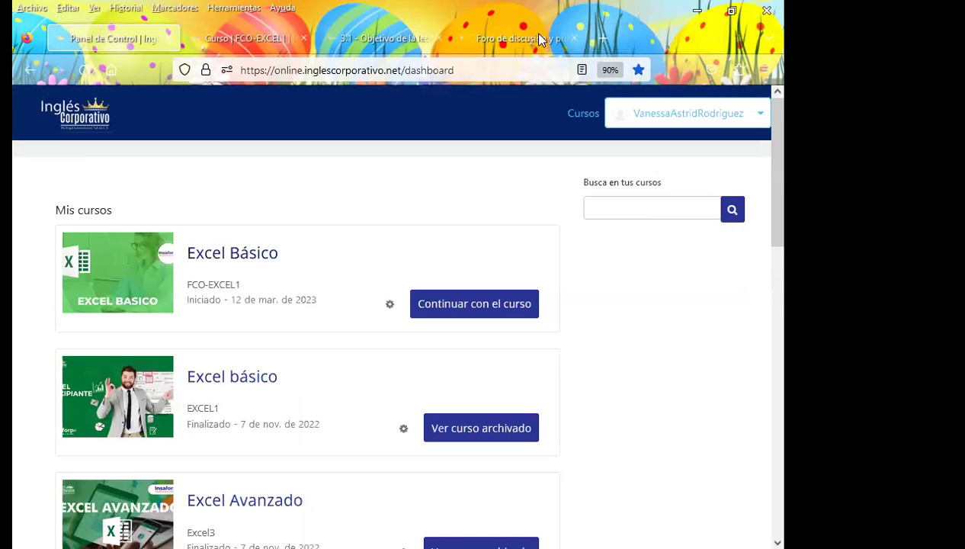
Step: Review the lesson 3.1 page, then switch to the 'Curso | FCO-EXCEL1' outline
left_click(538, 38)
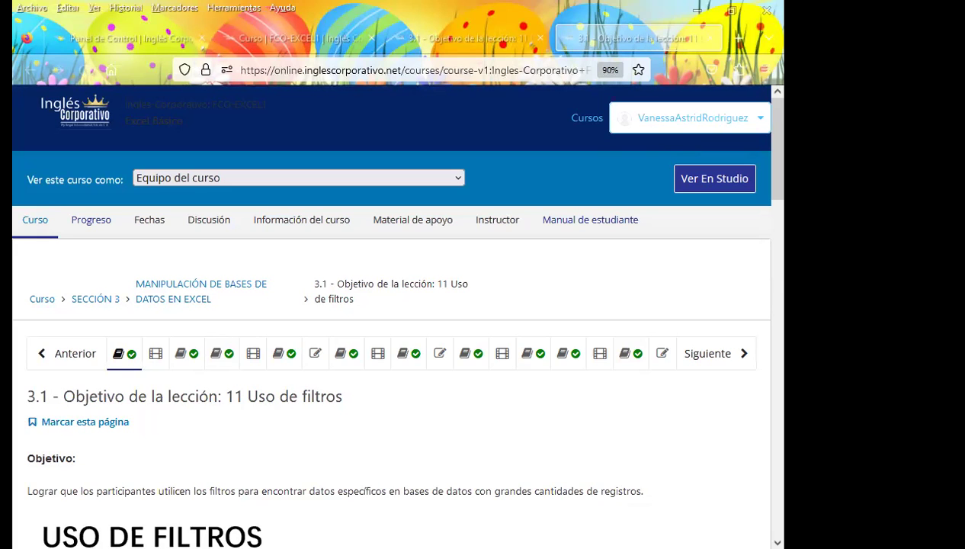
scroll(394, 437, "down", 3)
scroll(418, 416, "down", 5)
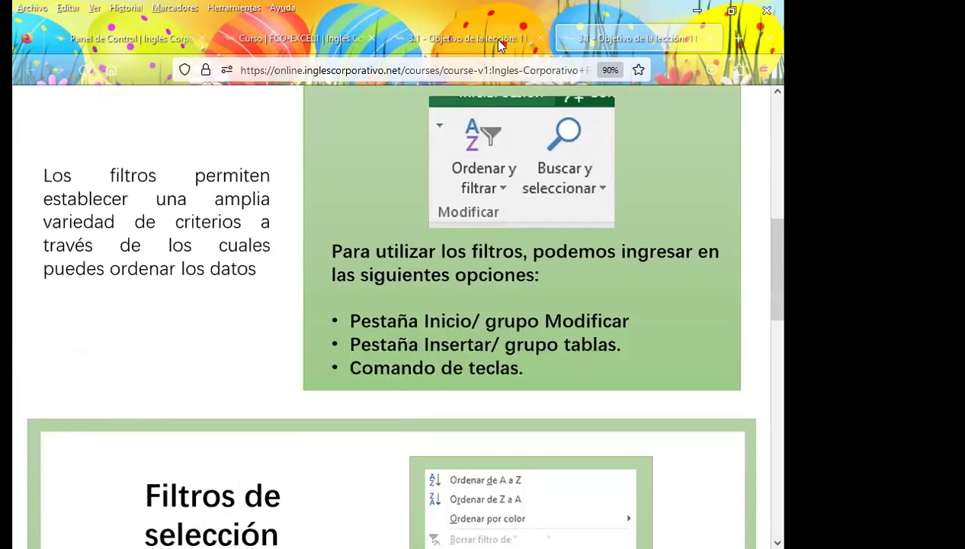
left_click(280, 38)
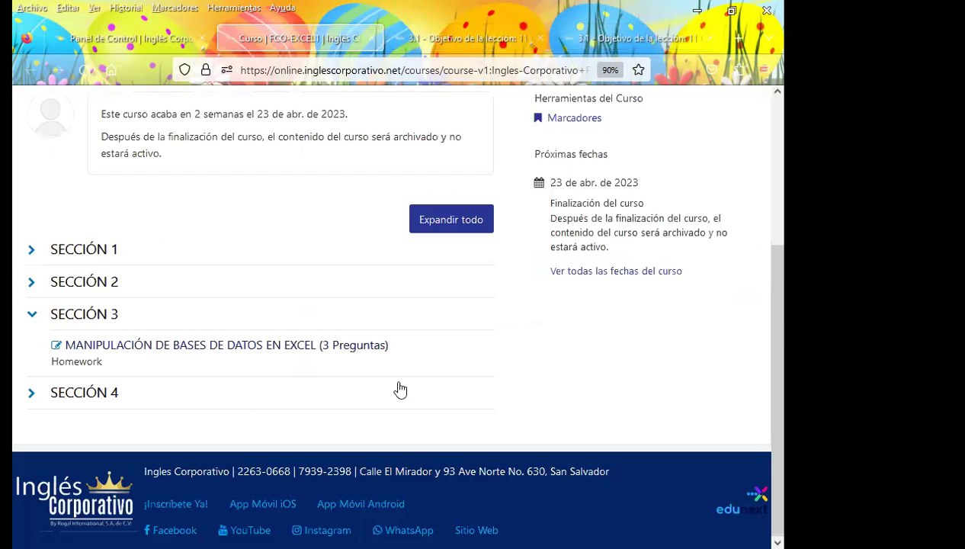